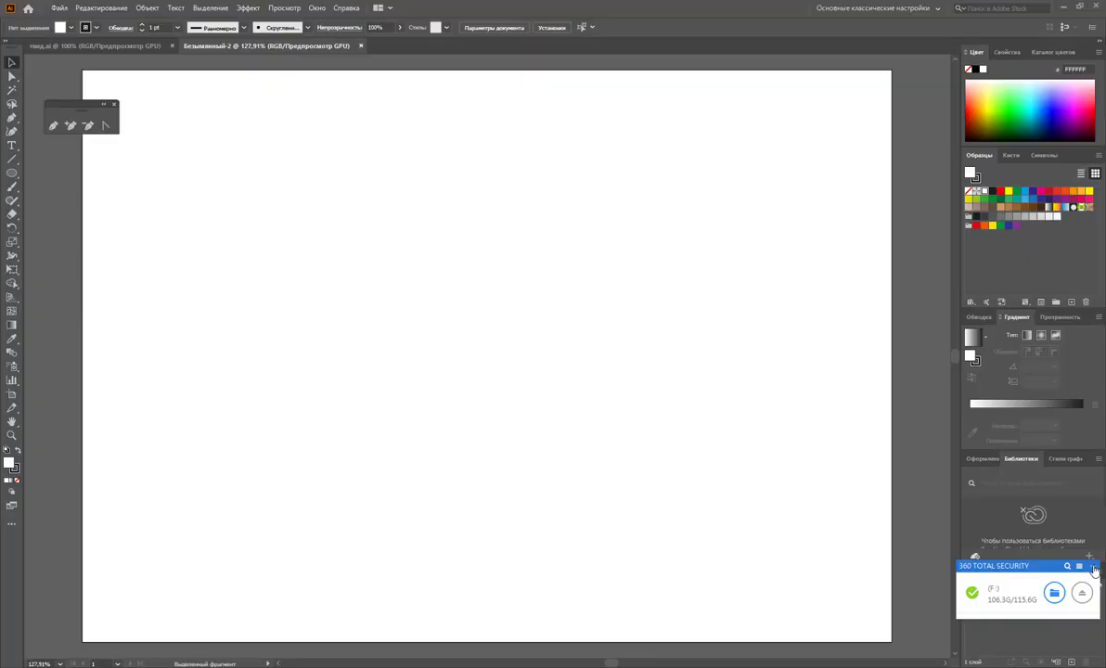
Close the 360 Total Security drive popup so the Layers panel shows beside the empty artboard
left_click(1094, 568)
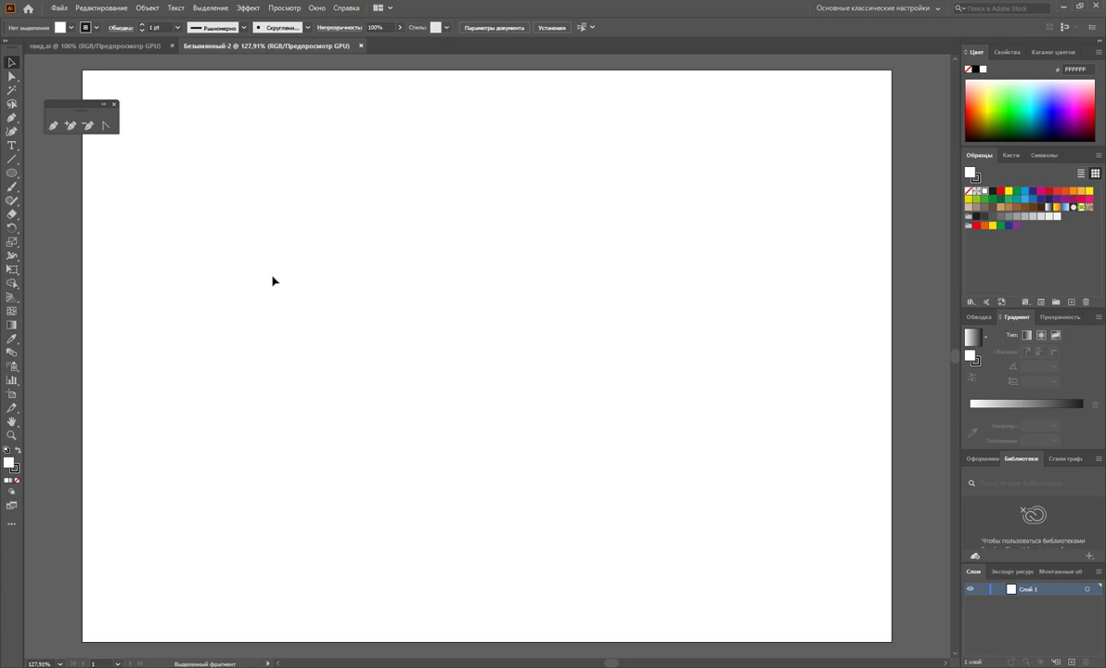
Draw a large oval in the artboard's upper left
left_click(53, 124)
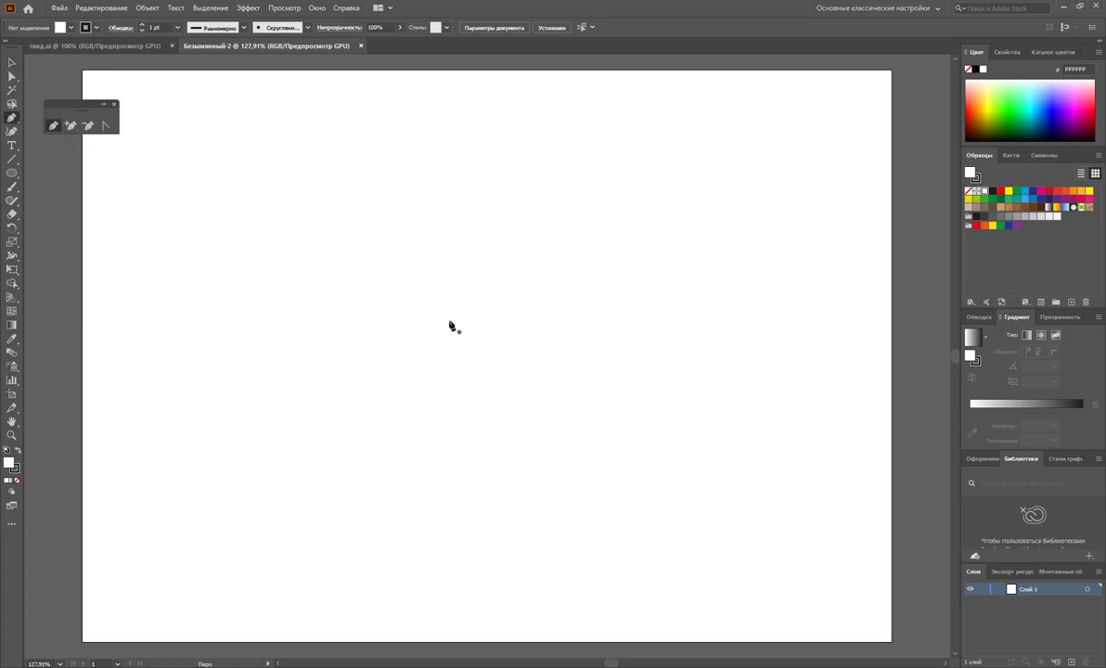
left_click(12, 172)
left_click_drag(224, 172, 464, 325)
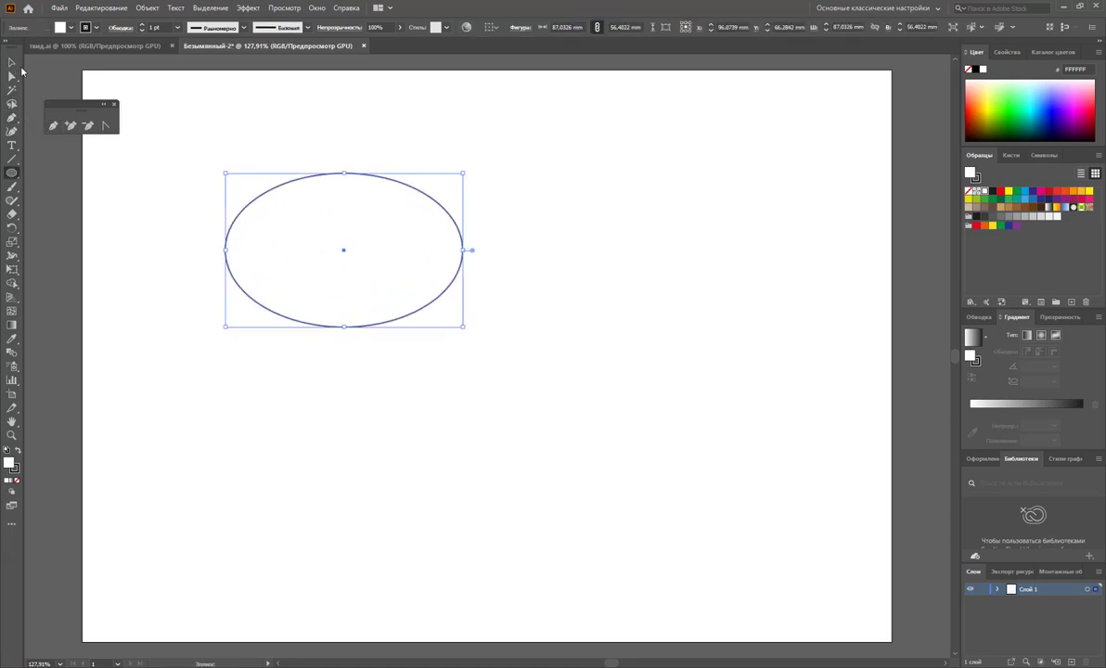
left_click(12, 62)
key("ctrl+c")
key("ctrl+v")
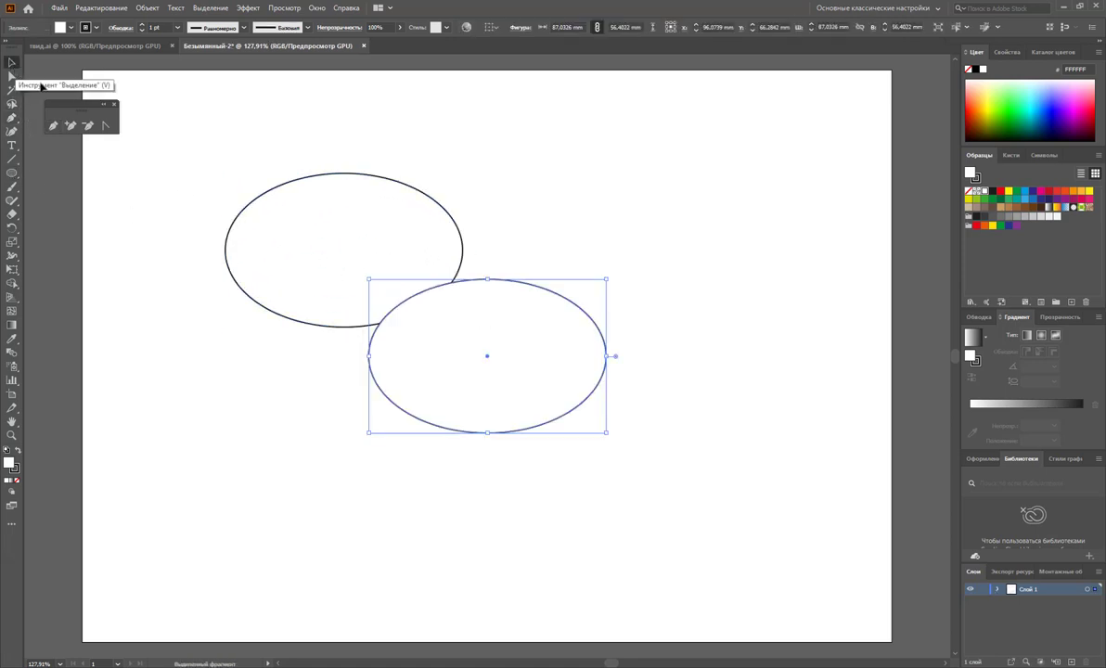
key("Delete")
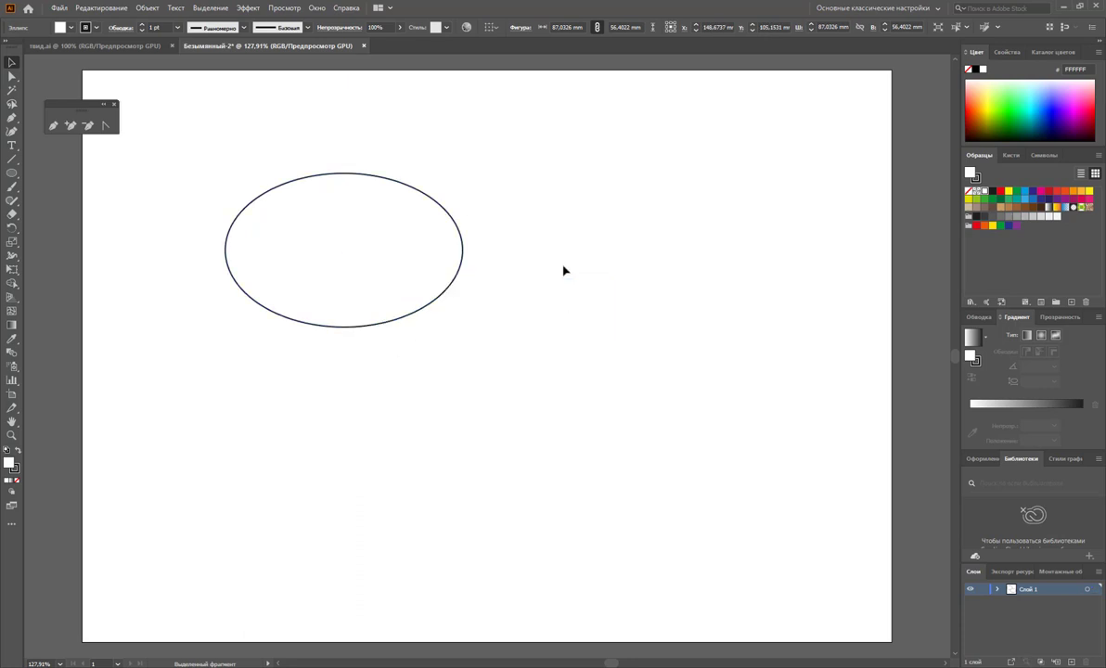
Scale a smaller oval inside the large one and remove the oval's fill
left_click(438, 307)
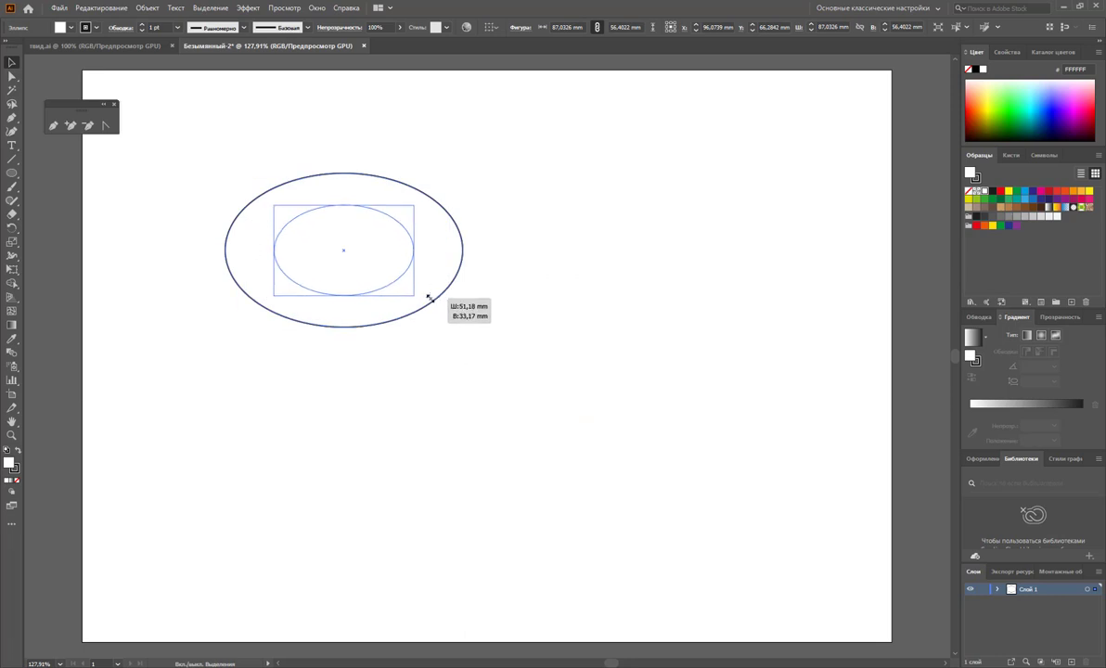
left_click_drag(462, 329, 422, 299)
key("Delete")
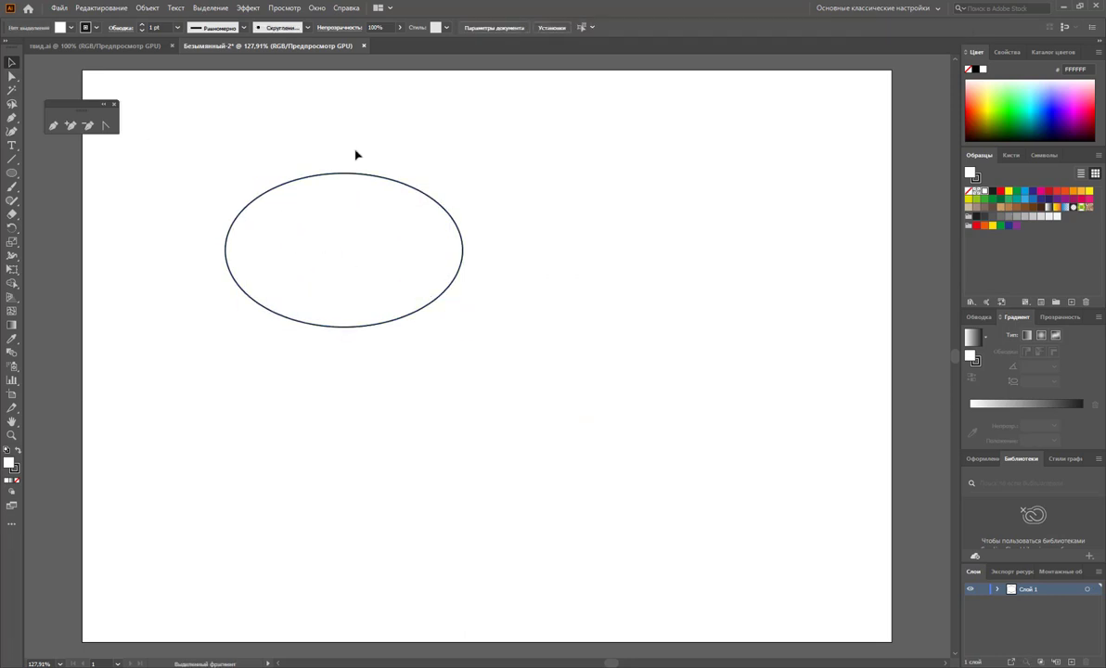
left_click(380, 217)
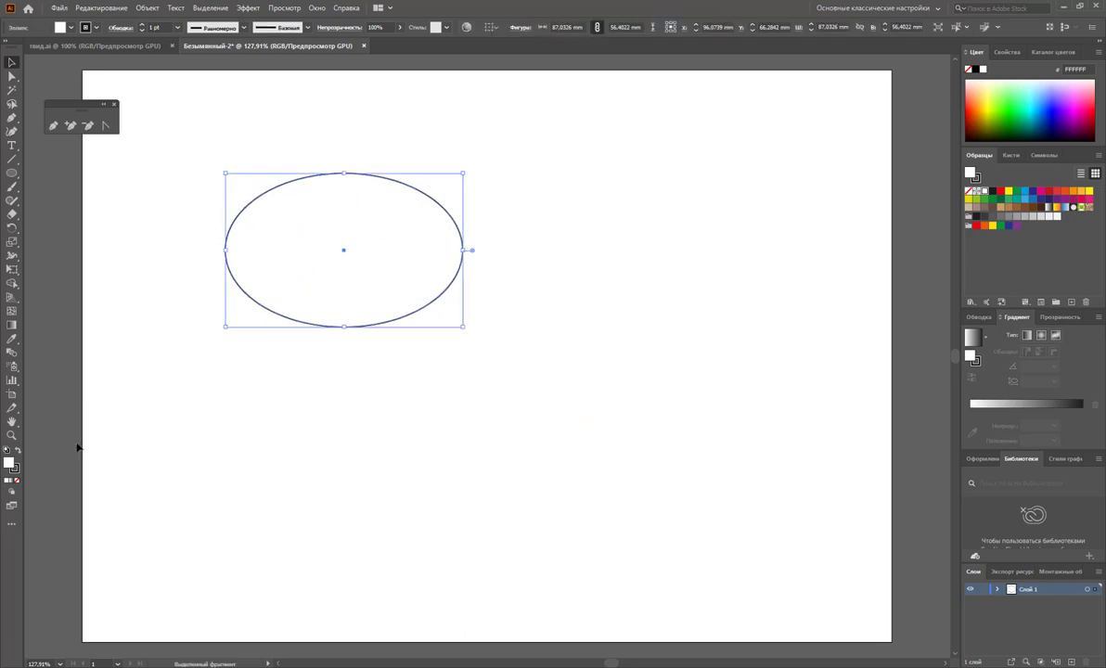
left_click(17, 481)
left_click(222, 505)
Draw a long flat oval across the ring's right side with default fill, then select all three ovals
left_click(12, 172)
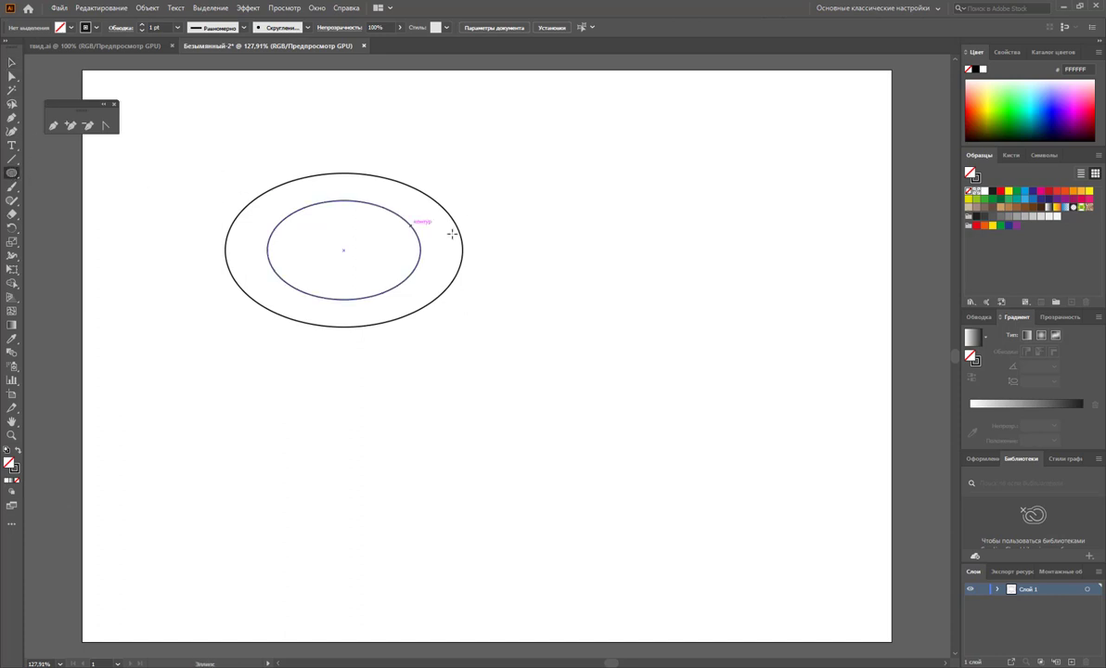
left_click_drag(411, 233, 627, 283)
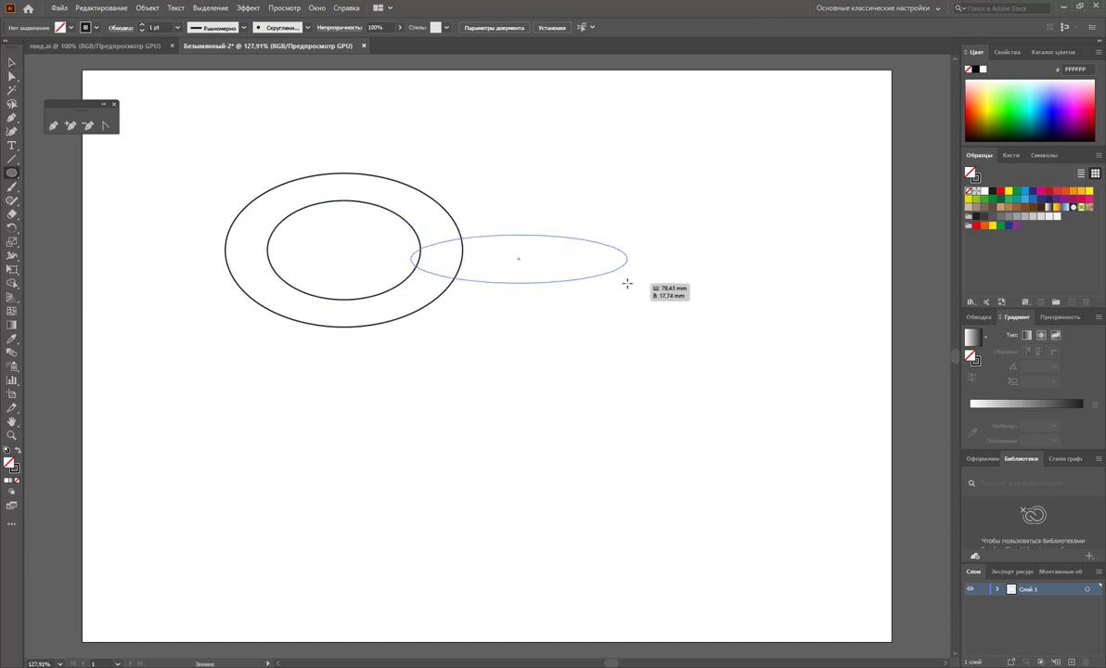
left_click(12, 62)
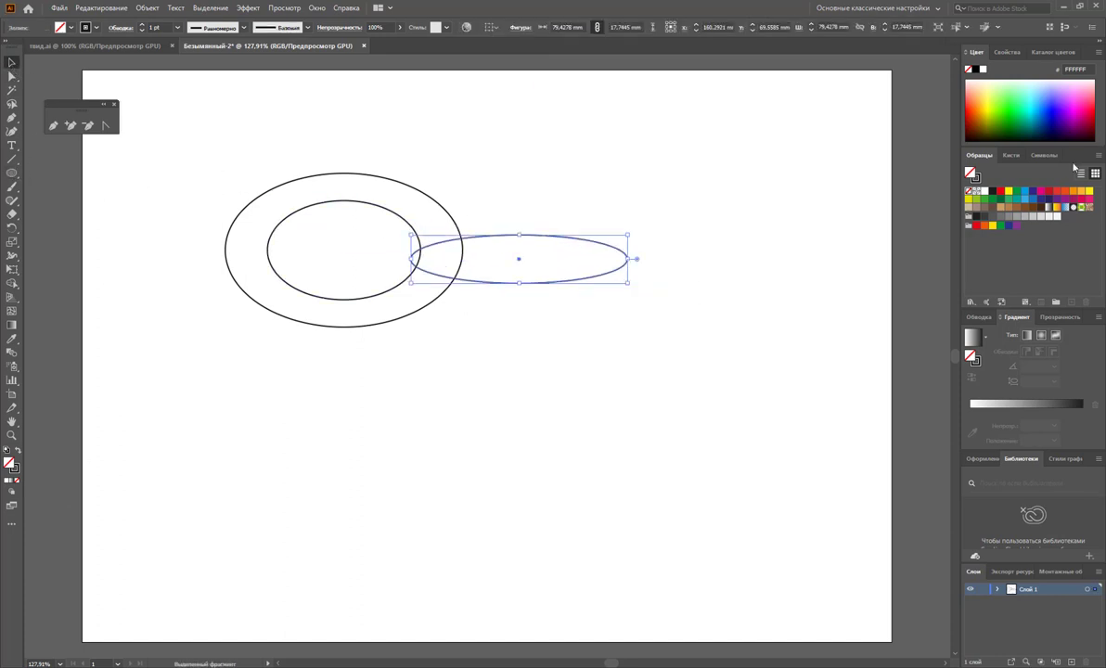
key("d")
left_click(526, 217)
left_click_drag(513, 256, 503, 251)
left_click(740, 272)
key("ctrl+a")
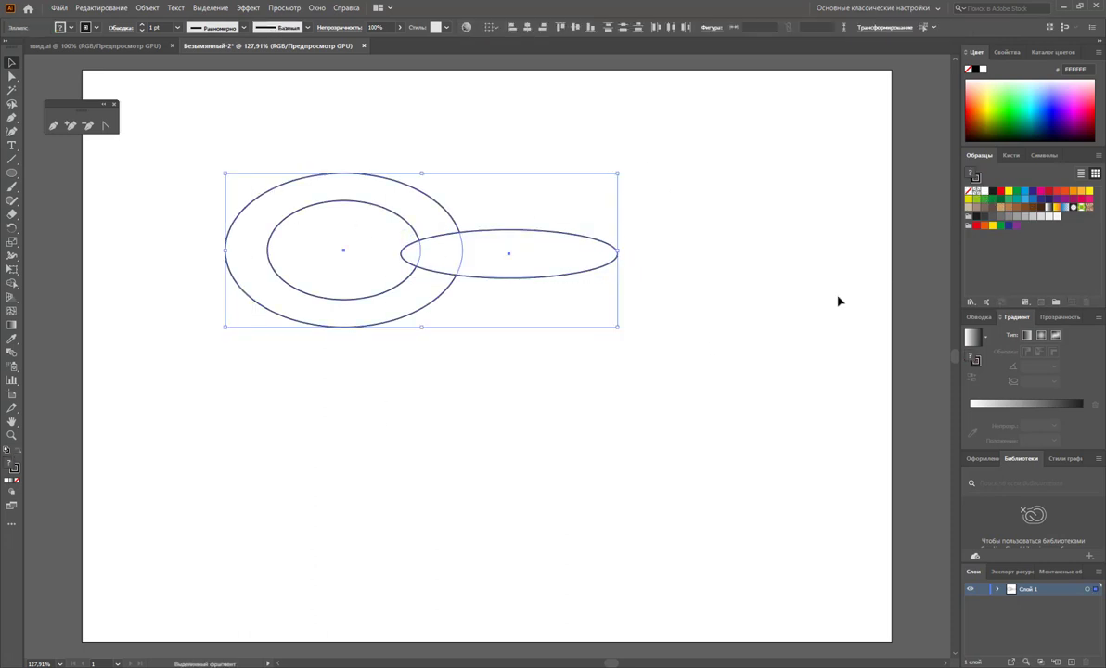
Apply the white-to-black gradient to the ovals and send the large oval to the back
left_click(972, 336)
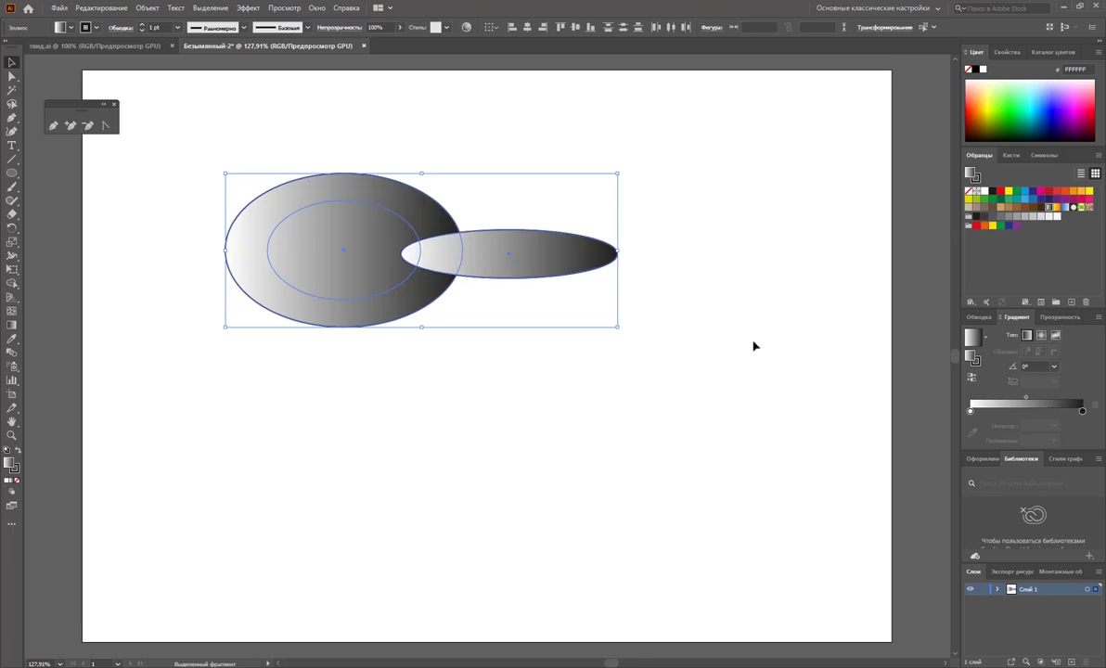
left_click(753, 346)
left_click(296, 262)
right_click(379, 210)
mouse_move(402, 399)
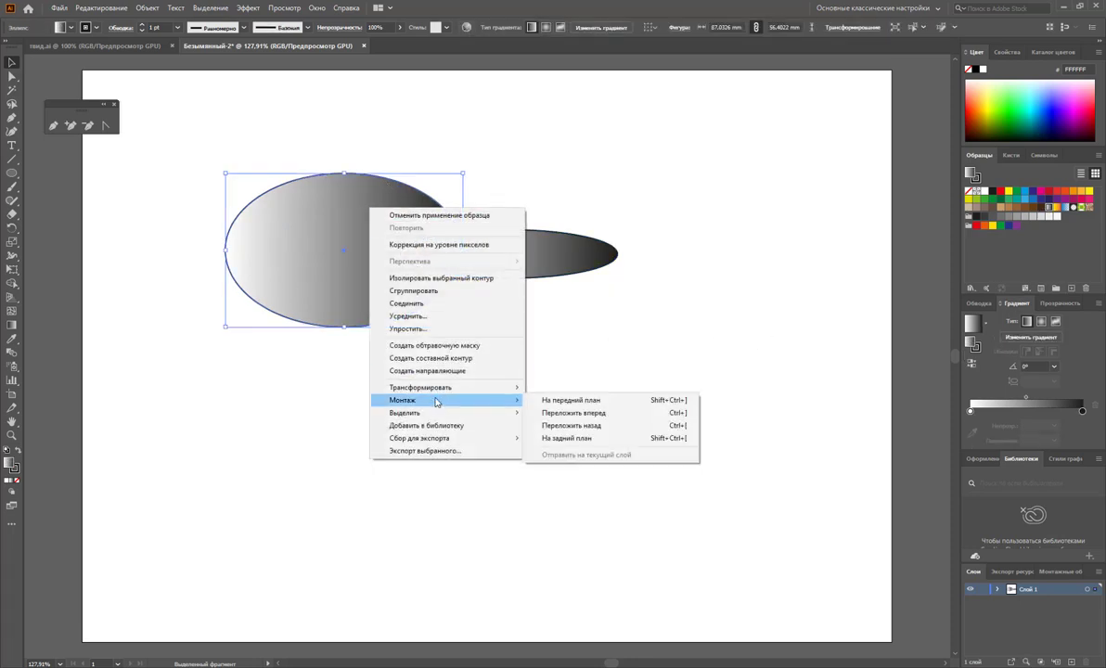
left_click(581, 435)
Fill the inner oval with solid white
left_click(417, 279)
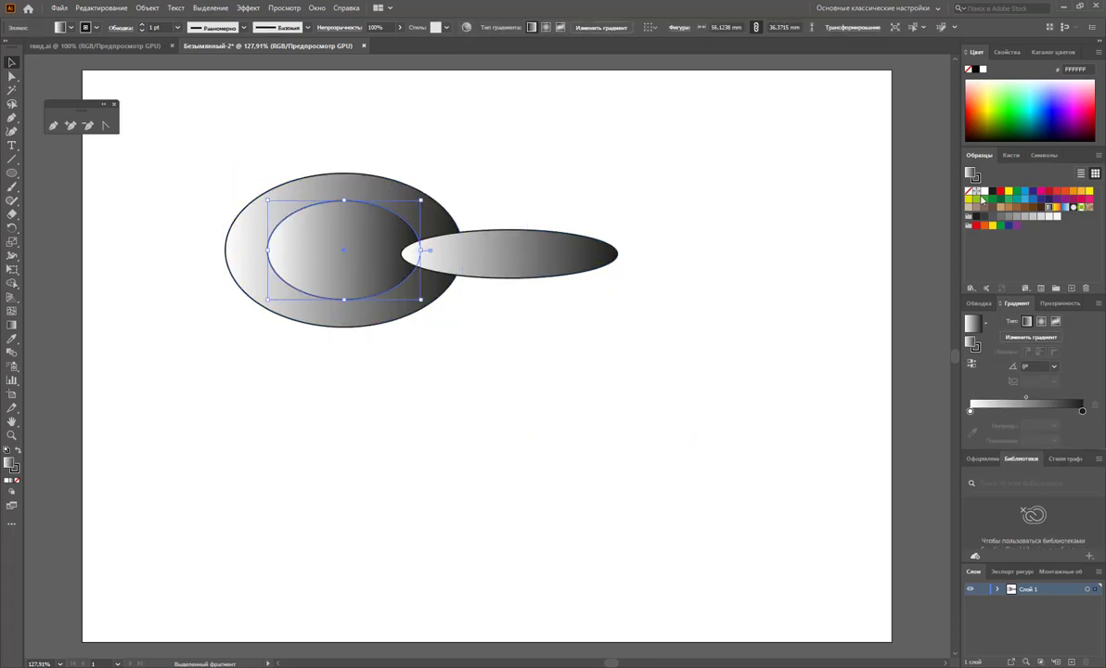
left_click(982, 190)
left_click(774, 270)
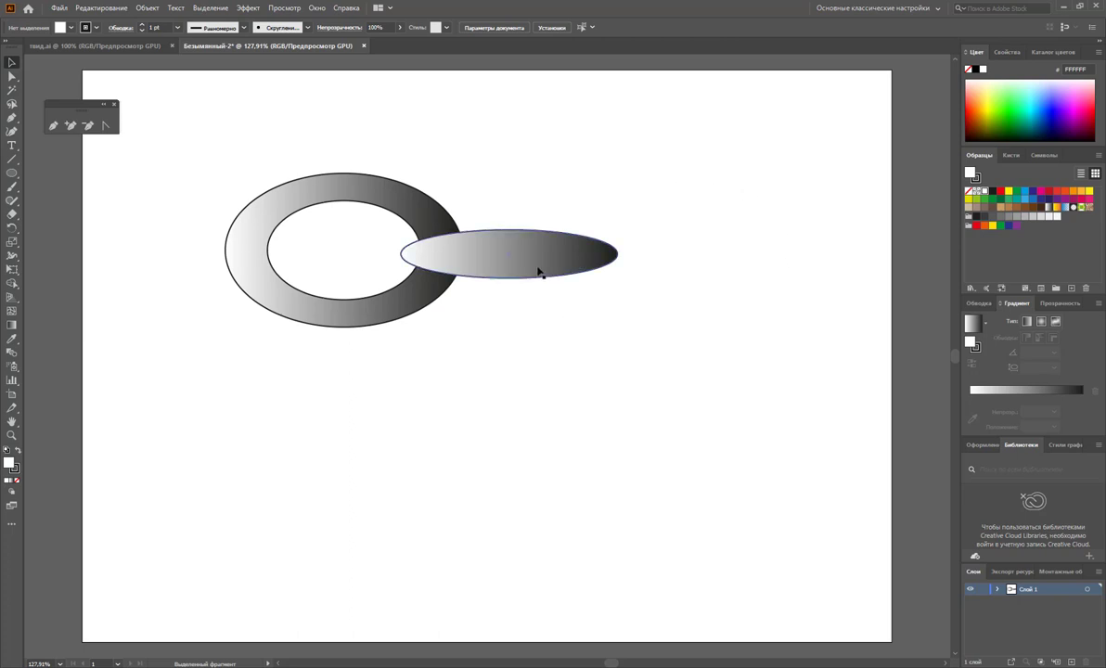
Try turning the flat oval into a new Pattern Brush and dismiss the resulting error
left_click_drag(541, 271, 570, 347)
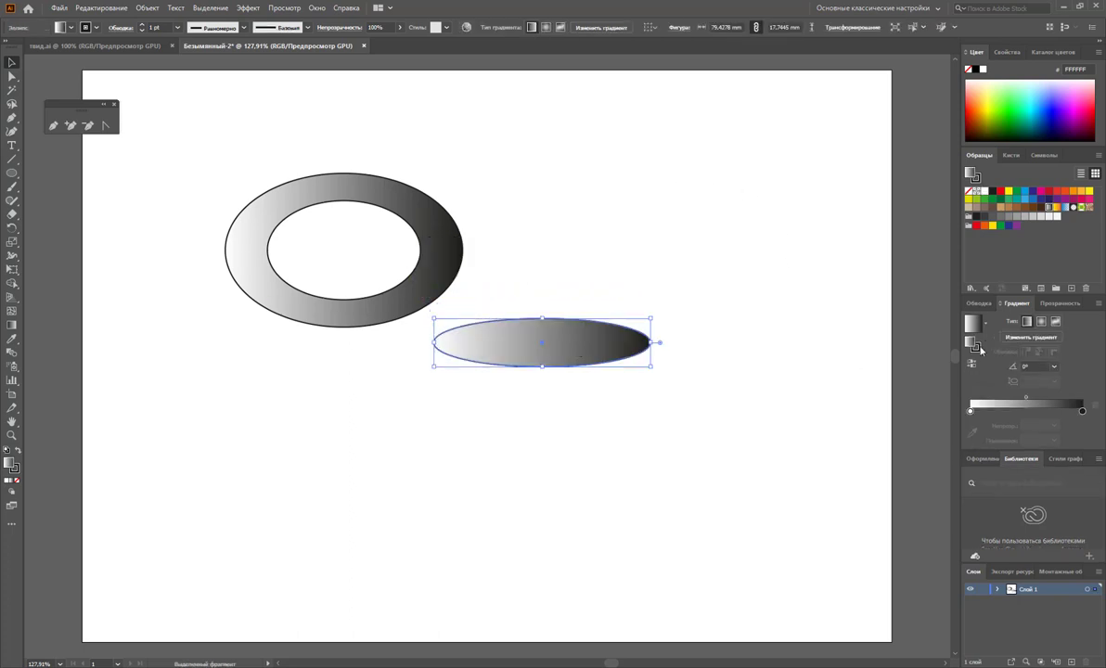
left_click(1012, 155)
left_click_drag(579, 340, 960, 298)
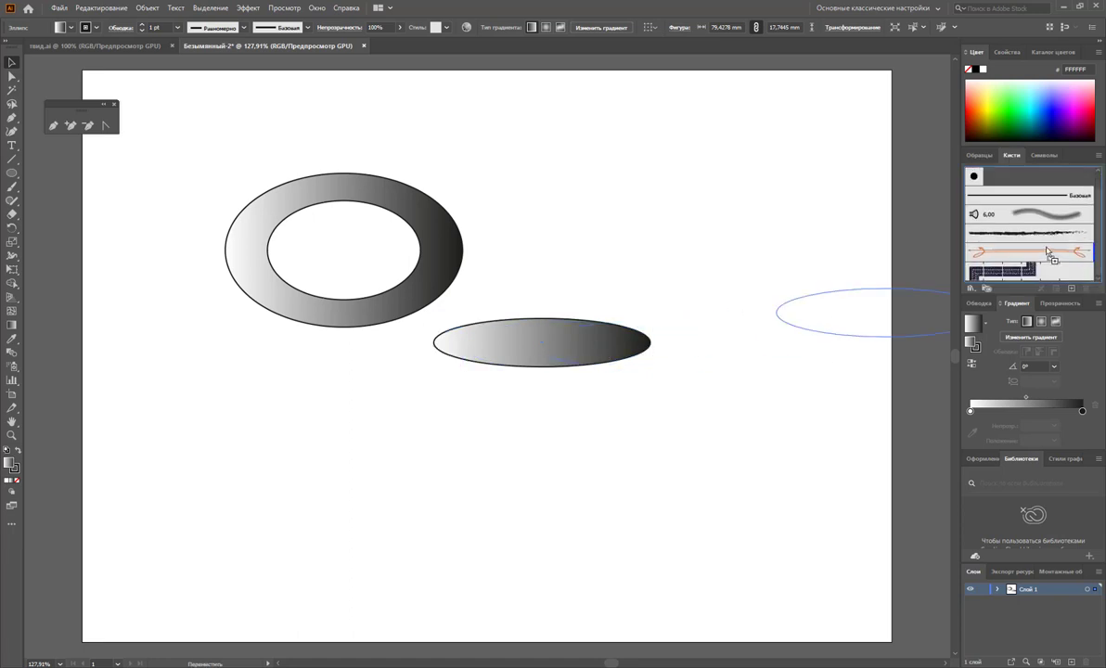
left_click(508, 397)
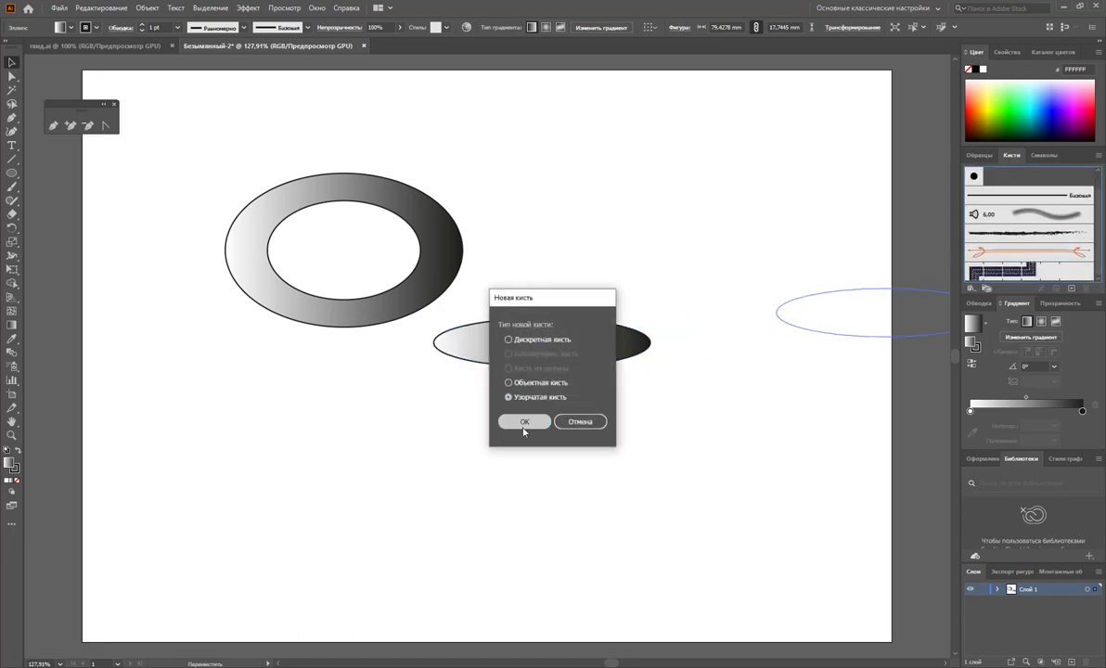
left_click(524, 422)
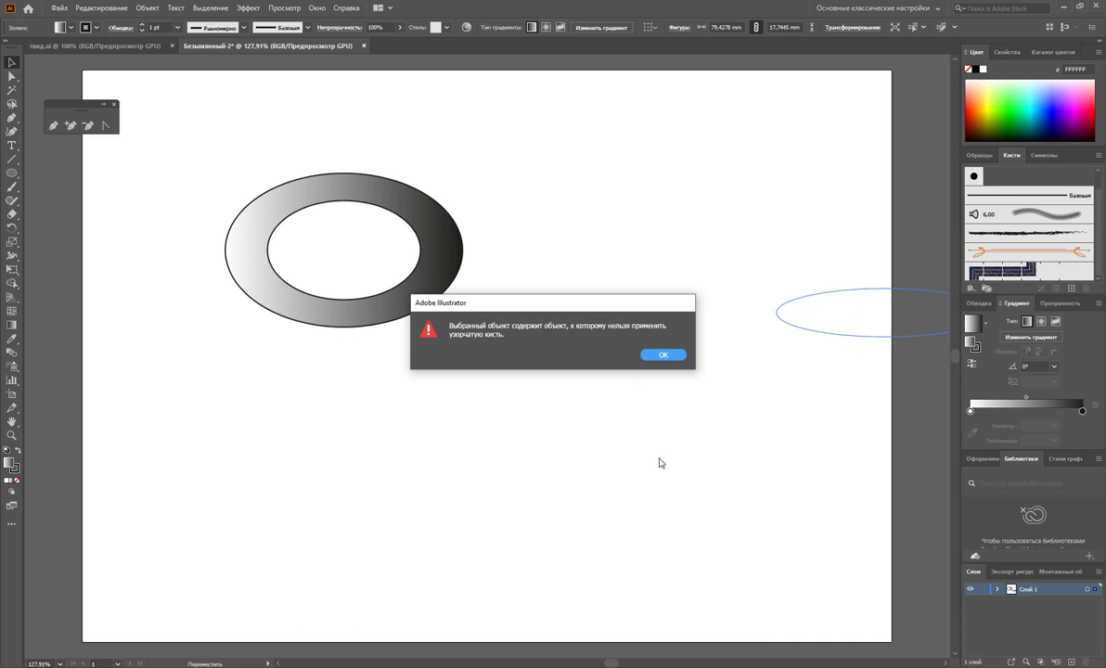
left_click(676, 359)
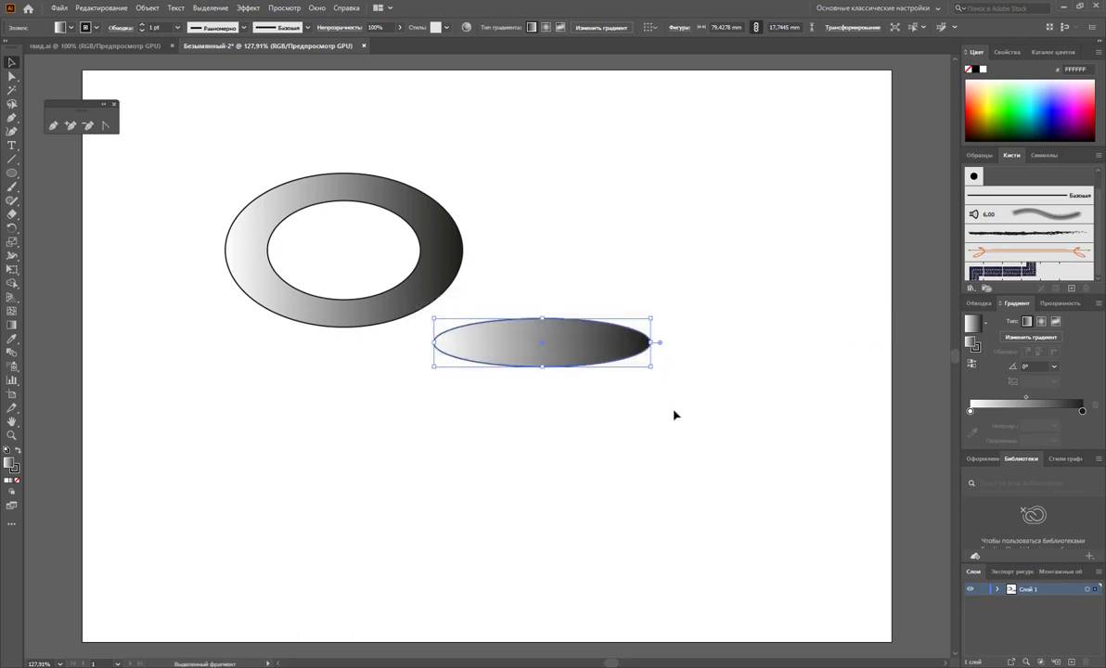
Marquee-select the gradient ring and flat oval and delete them
left_click(688, 452)
mouse_move(687, 452)
left_mouse_down()
mouse_move(266, 163)
mouse_move(270, 139)
left_mouse_up()
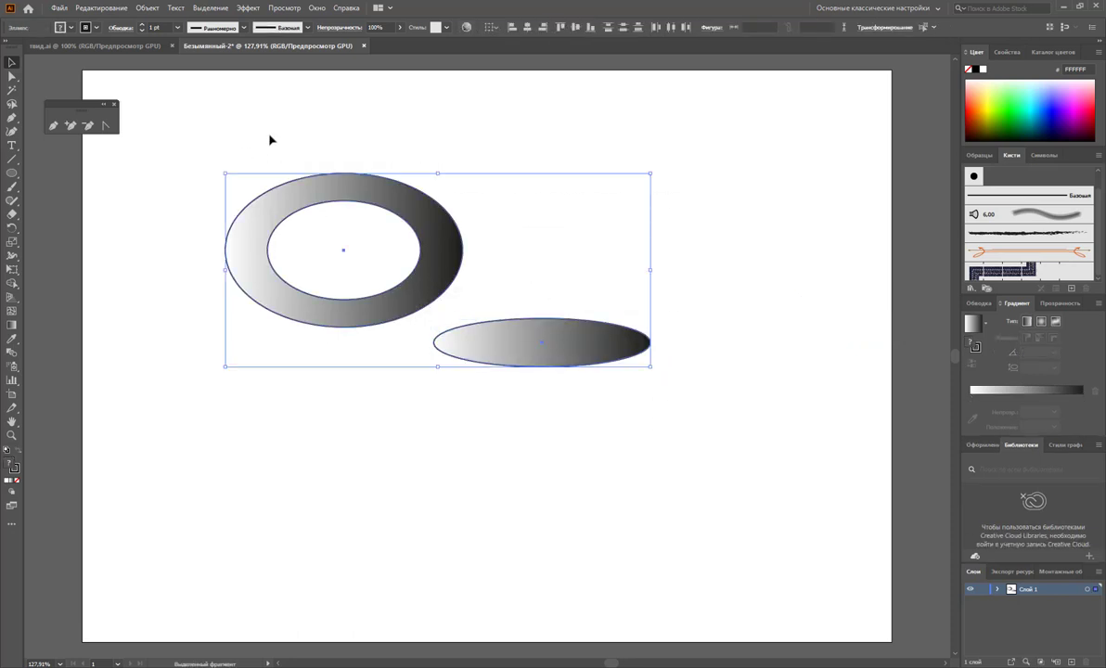
key("Delete")
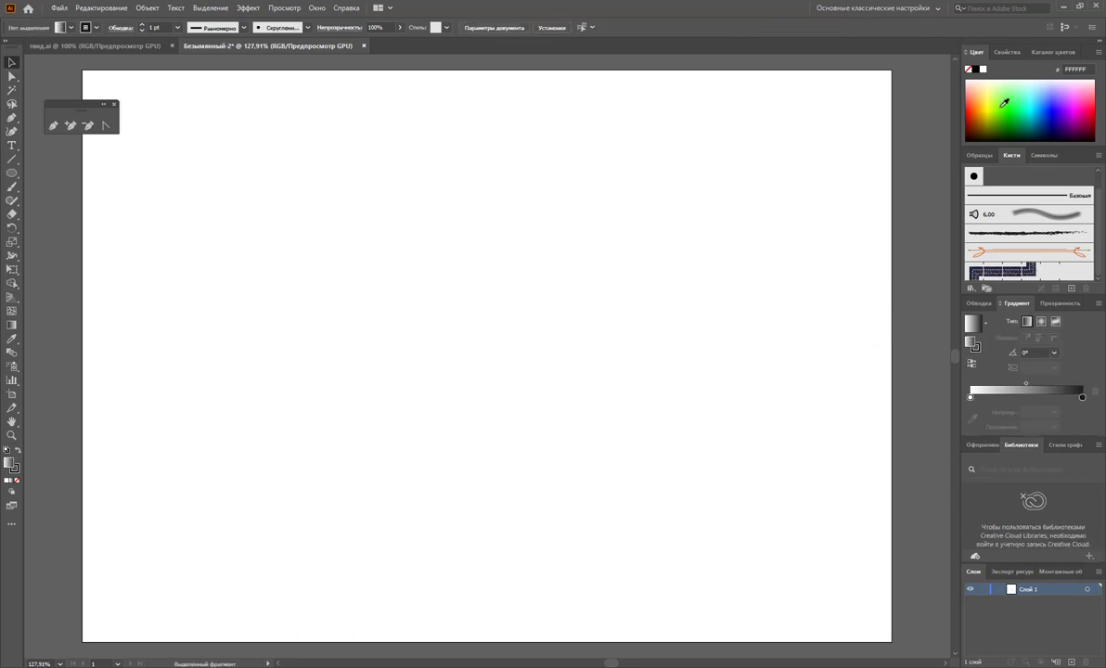
Bring back the Swatches panel and select the Pen tool
left_click(979, 155)
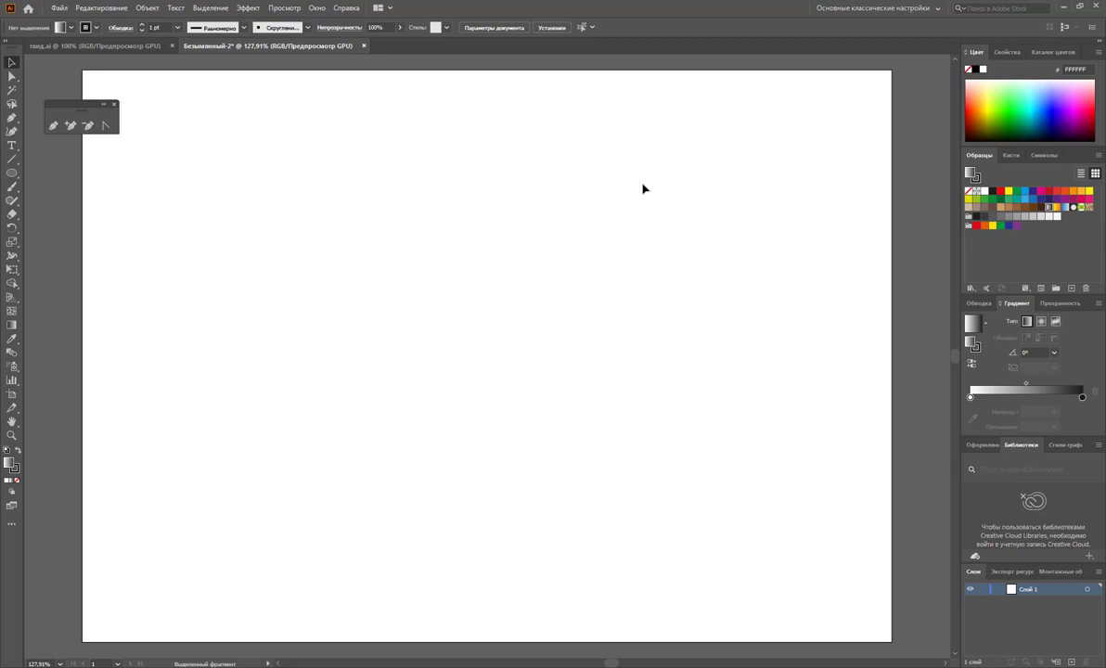
left_click(54, 126)
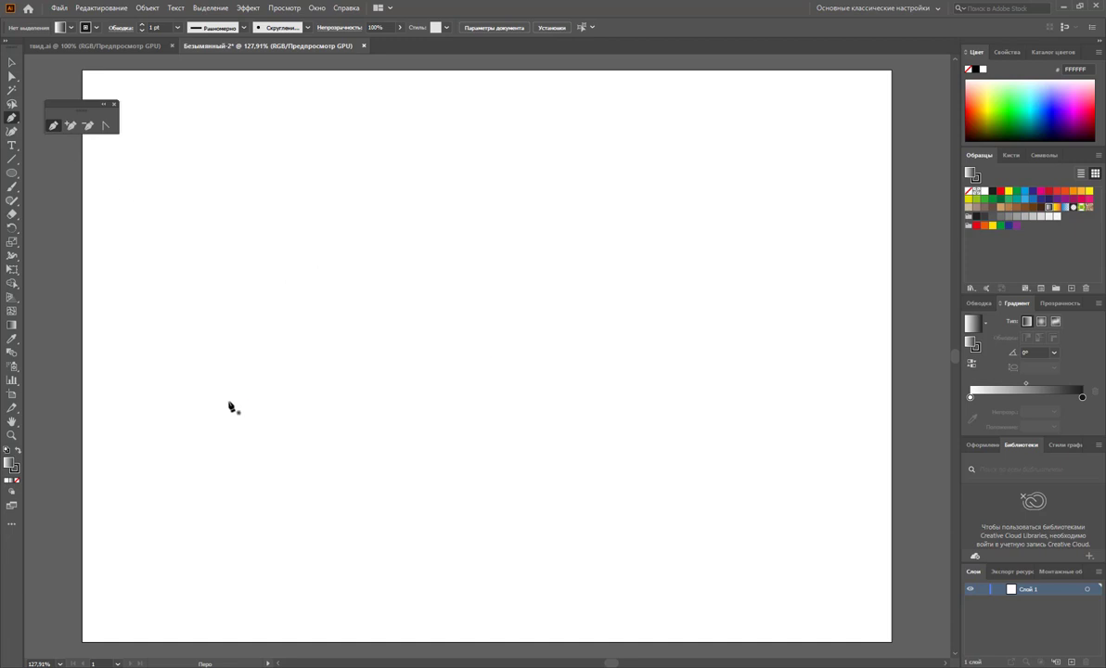
Pen-draw a closed, curved teardrop path through top, right and bottom anchors near the artboard centre
left_click(318, 277)
left_click_drag(353, 270, 380, 279)
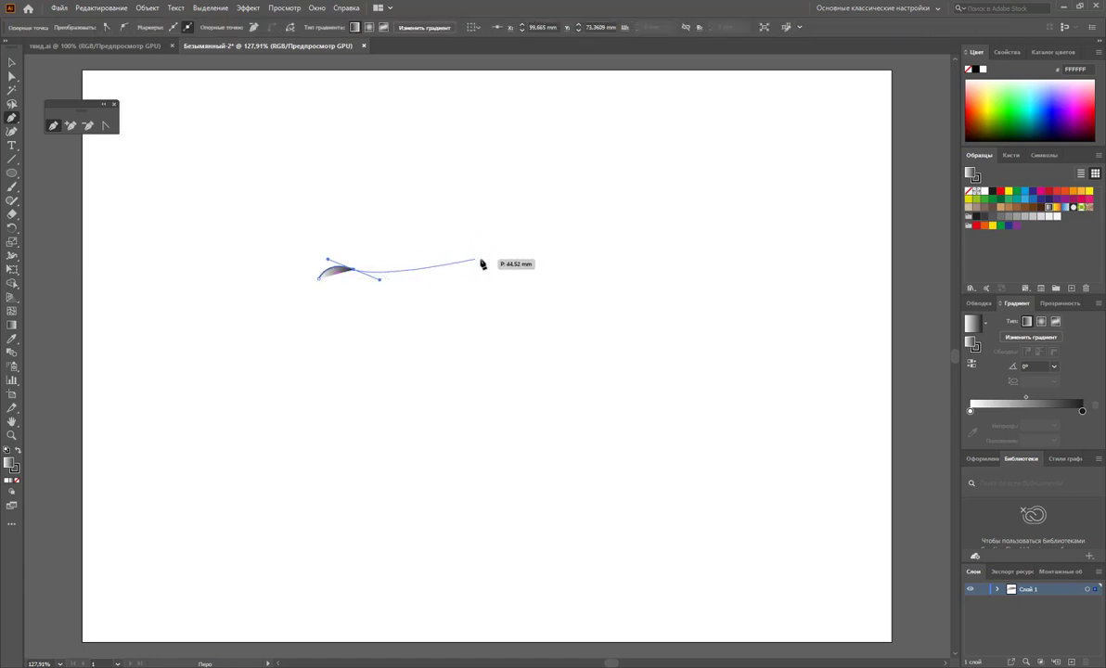
left_click_drag(500, 224, 554, 231)
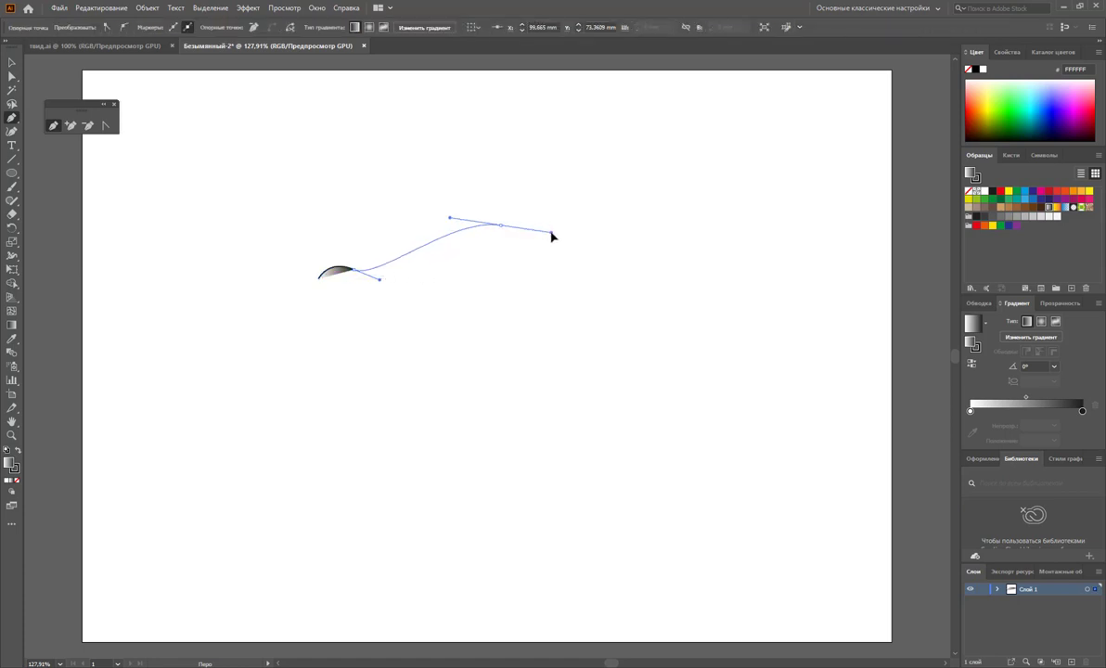
left_click_drag(569, 310, 563, 334)
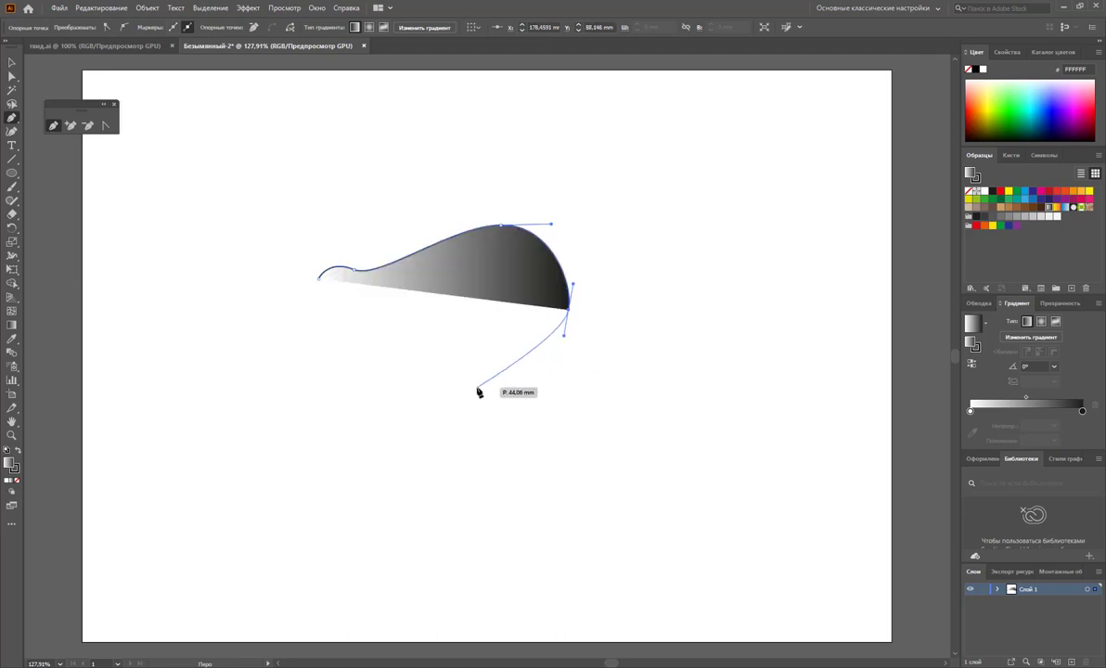
left_click_drag(476, 384, 407, 380)
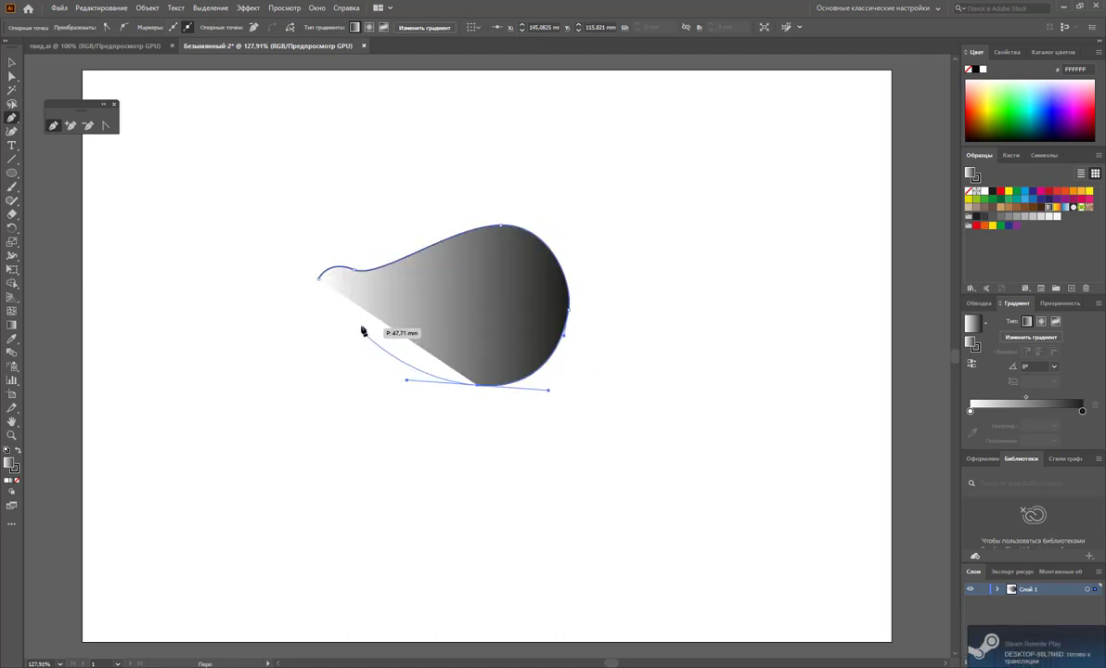
left_click(318, 278)
left_click_drag(318, 277, 332, 226)
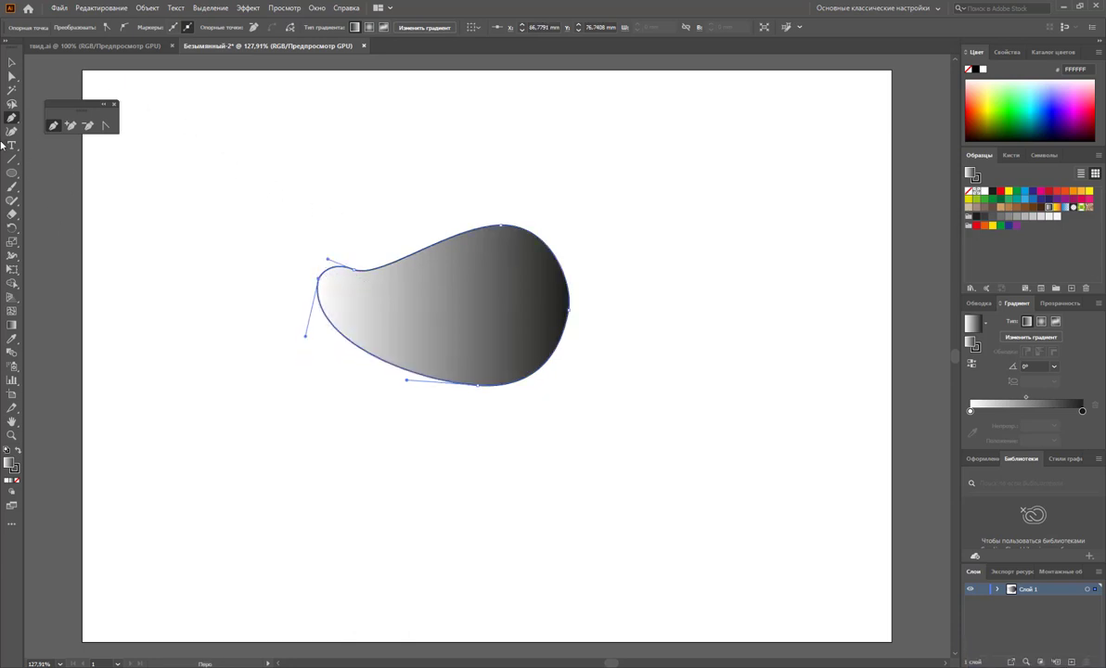
left_click(11, 63)
left_click(247, 159)
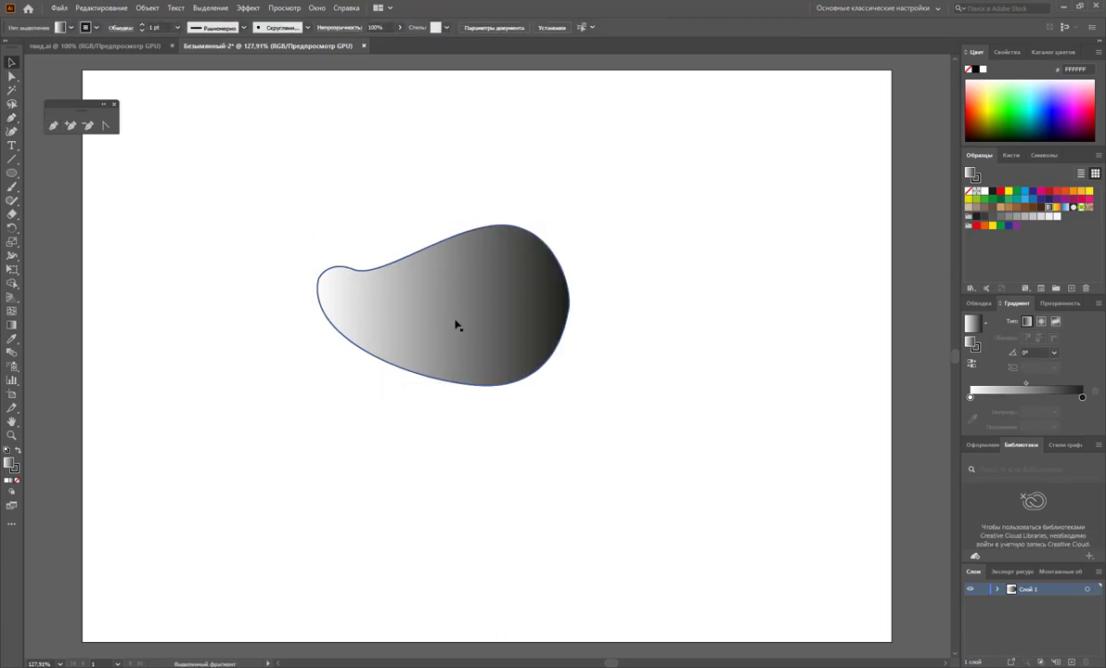
Set the teardrop shape's fill to None, leaving just its outline
left_click(424, 315)
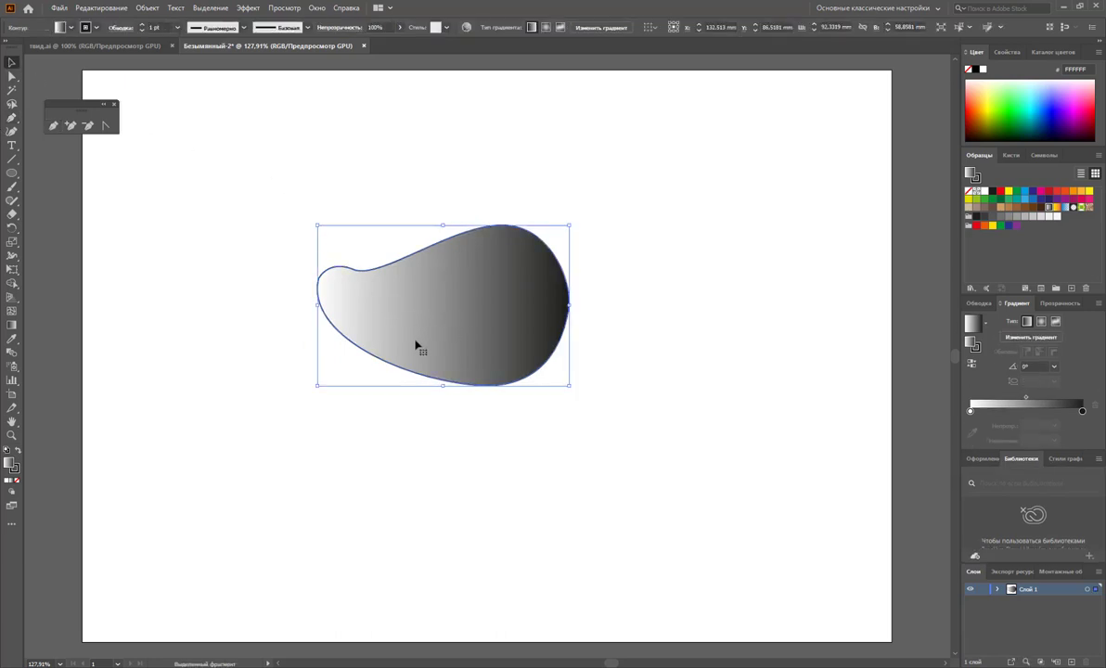
left_click(11, 76)
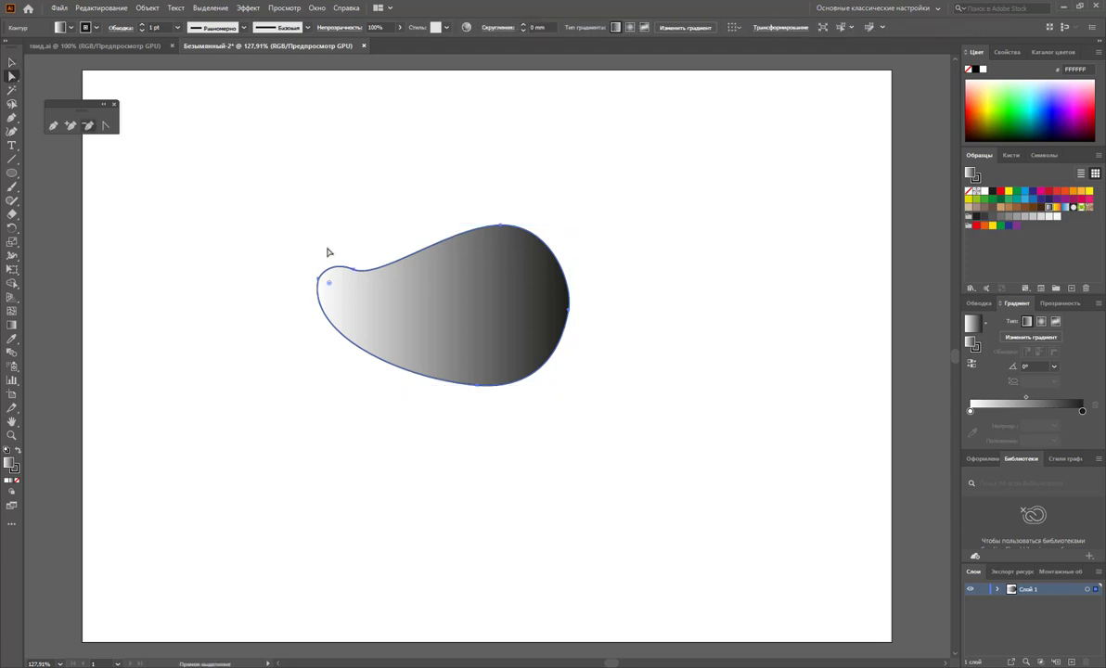
left_click(405, 198)
key("v")
left_click(478, 297)
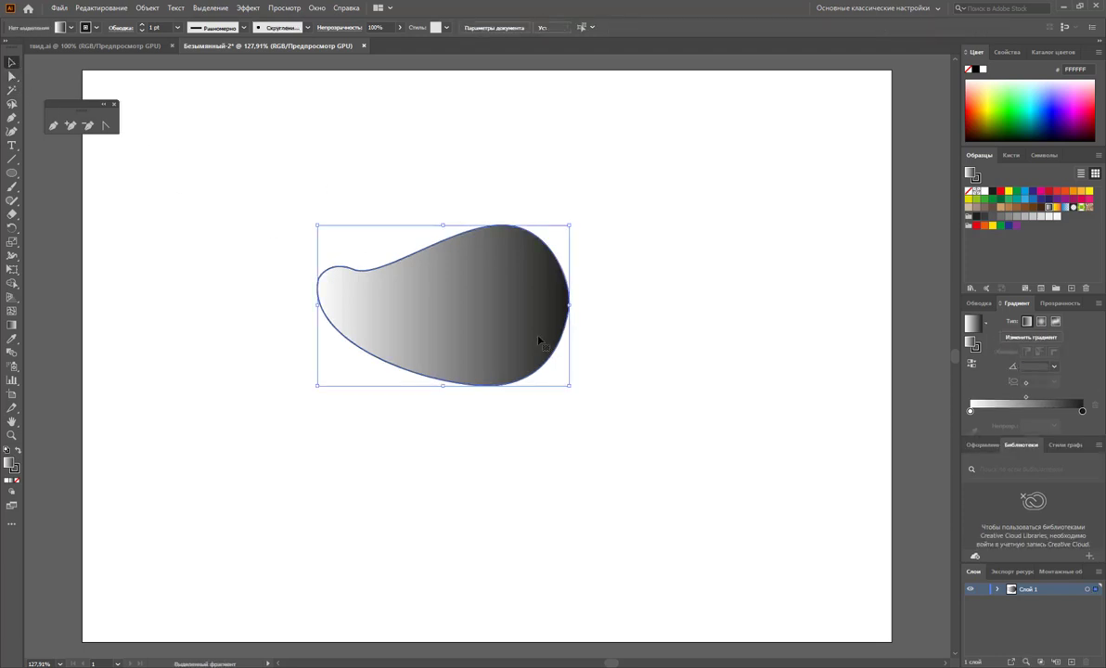
left_click(16, 449)
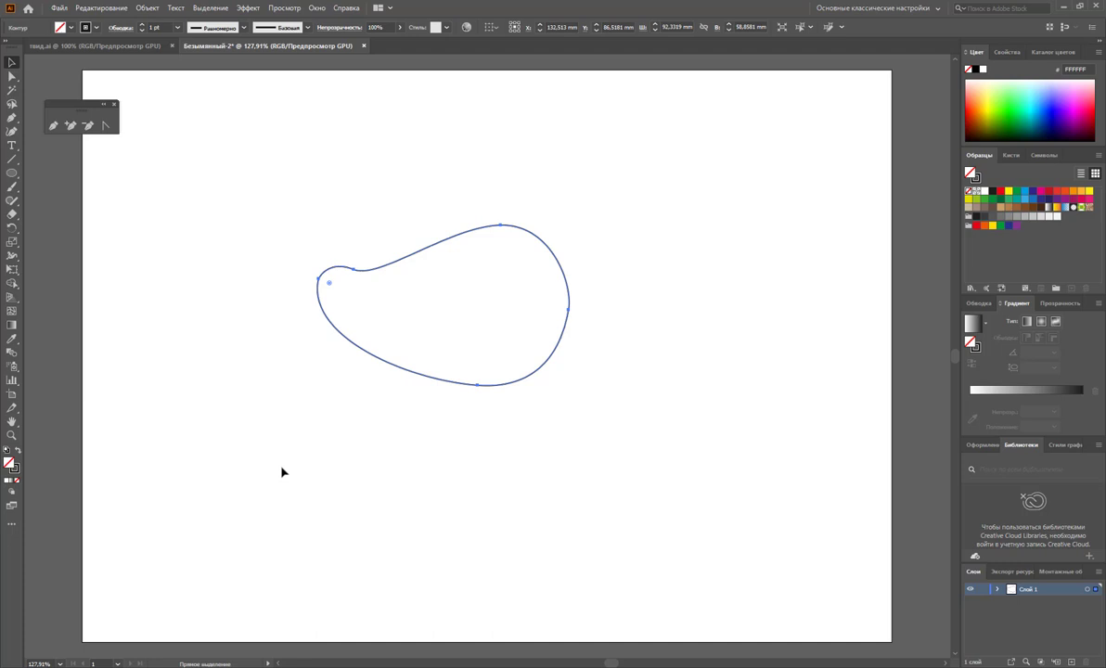
Scale a smaller copy of the outline inside it and stretch its sides and top
key("v")
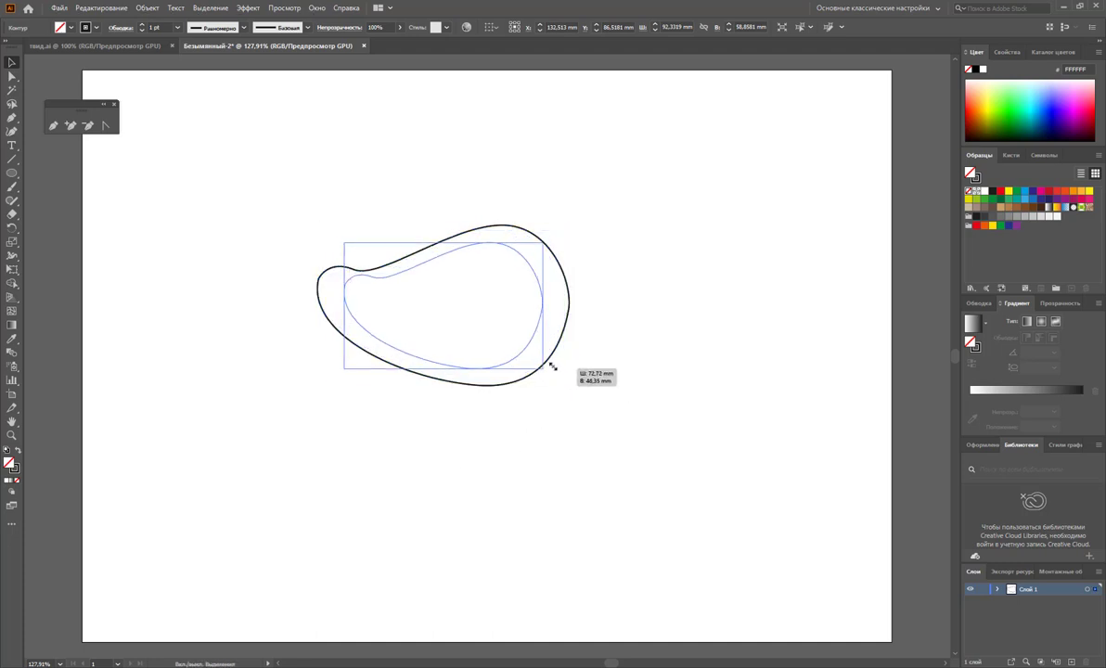
left_click_drag(570, 388, 524, 359)
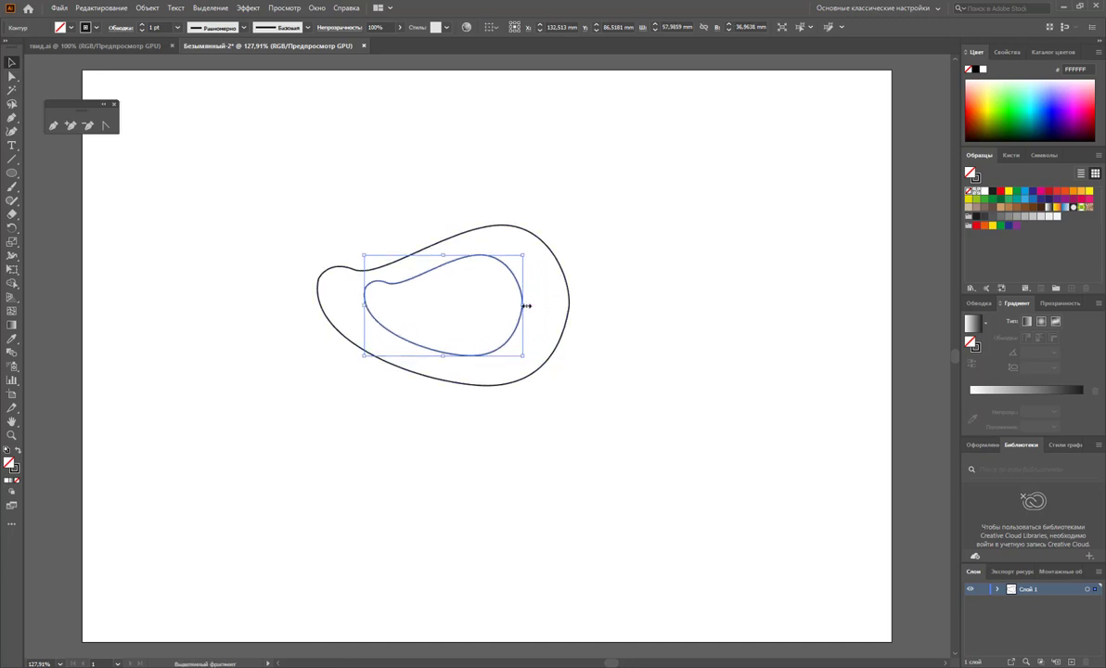
left_click_drag(522, 304, 534, 305)
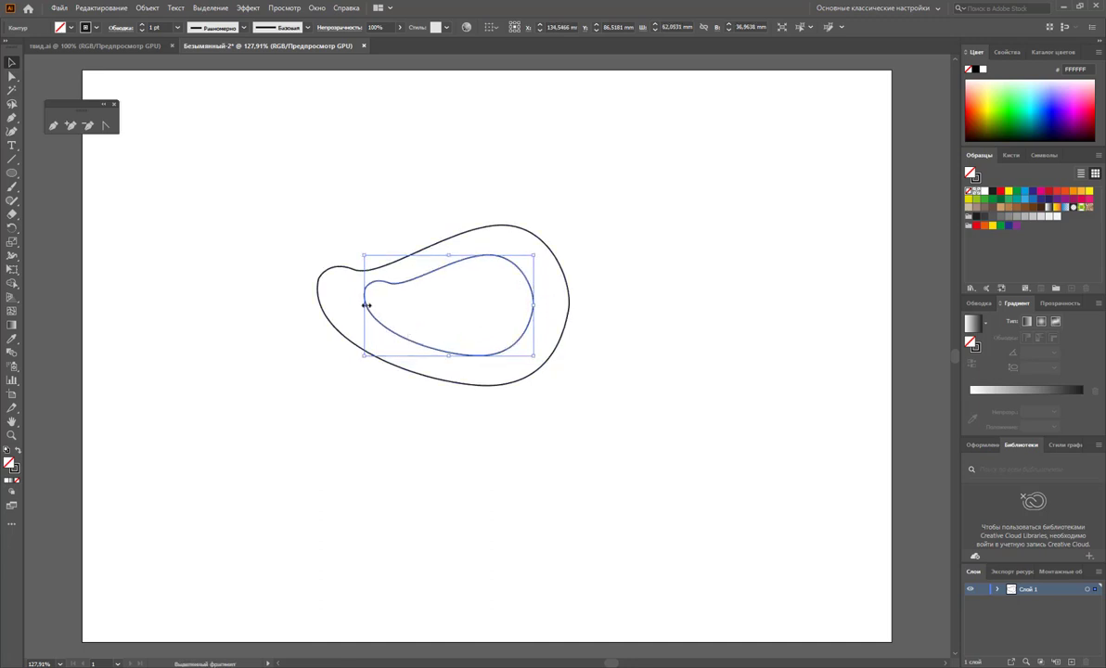
left_click_drag(364, 305, 346, 304)
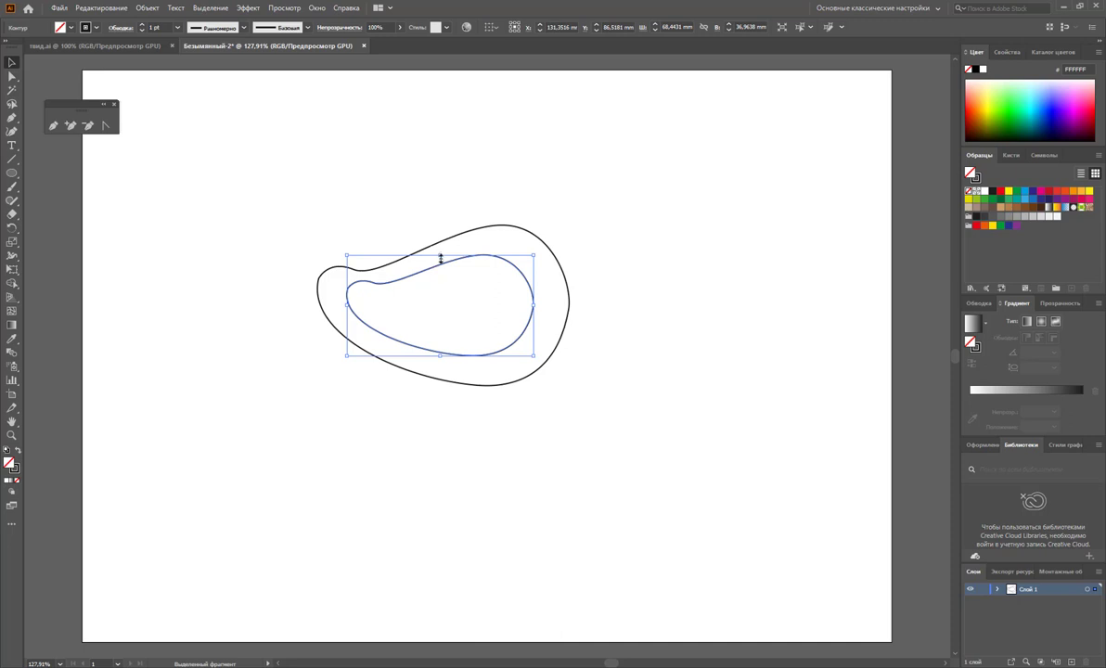
left_click_drag(440, 254, 439, 265)
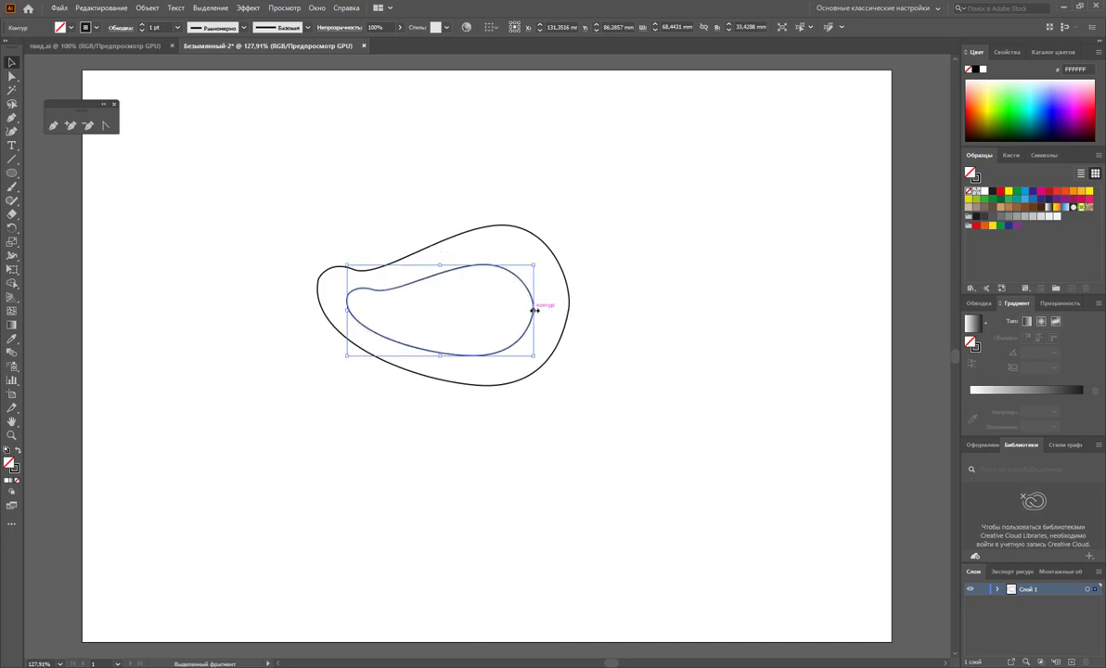
left_click_drag(533, 309, 542, 309)
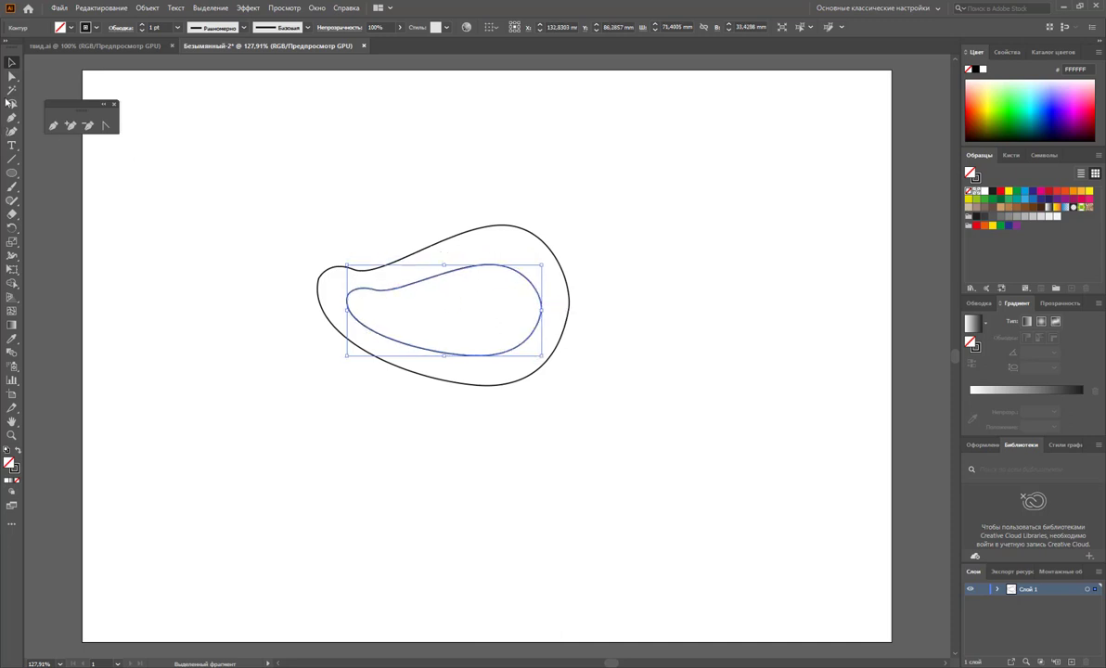
Reshape the inner path's top curve and right anchor, then select the outer outline
left_click(12, 75)
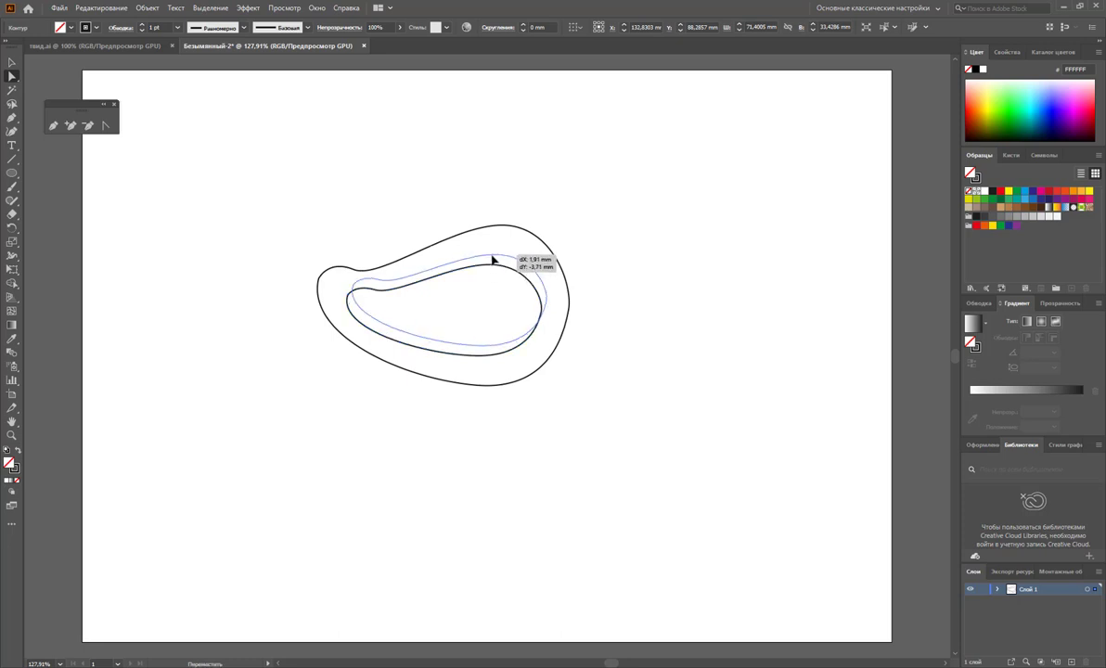
left_click_drag(486, 271, 495, 258)
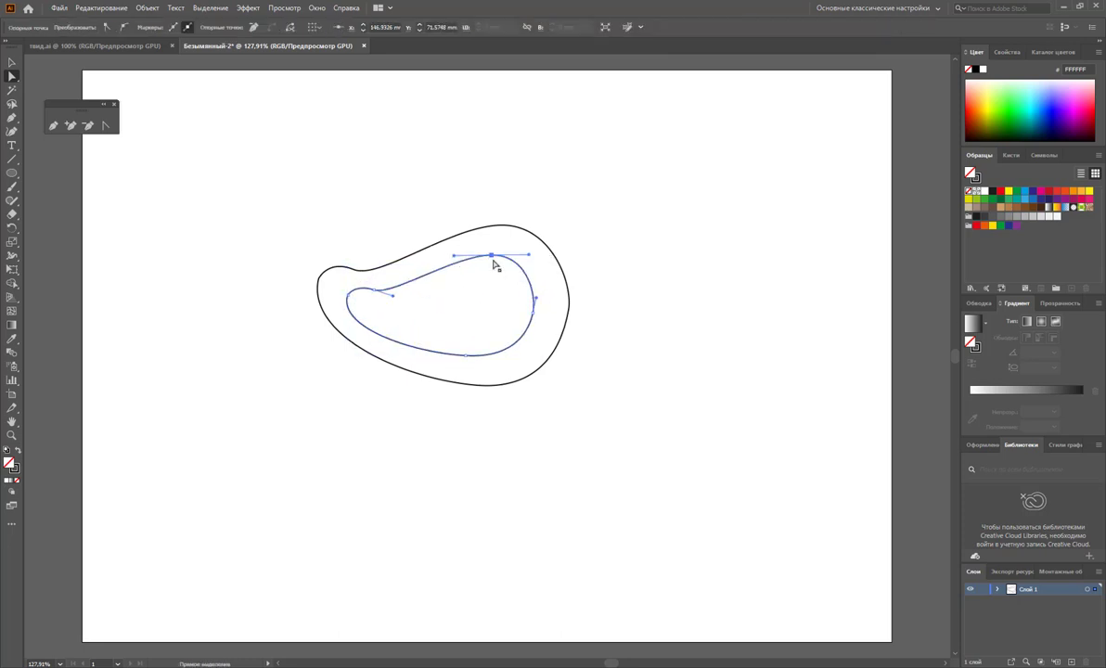
left_click(534, 314)
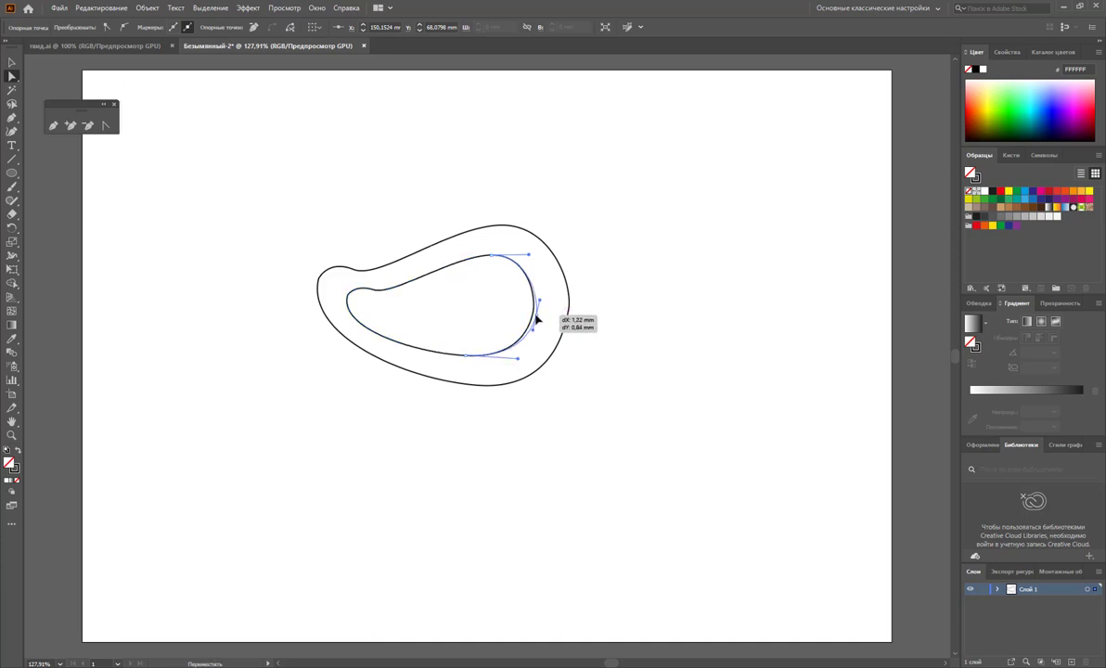
left_click_drag(535, 317, 538, 316)
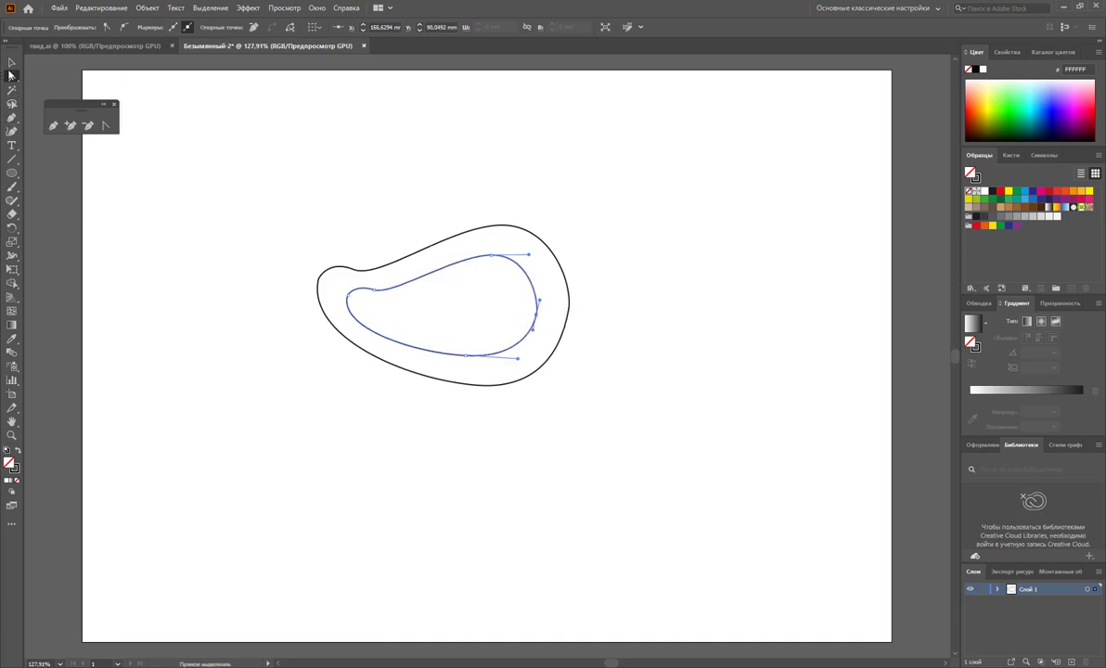
left_click(12, 62)
mouse_move(662, 221)
left_mouse_down()
mouse_move(554, 340)
mouse_move(560, 369)
left_mouse_up()
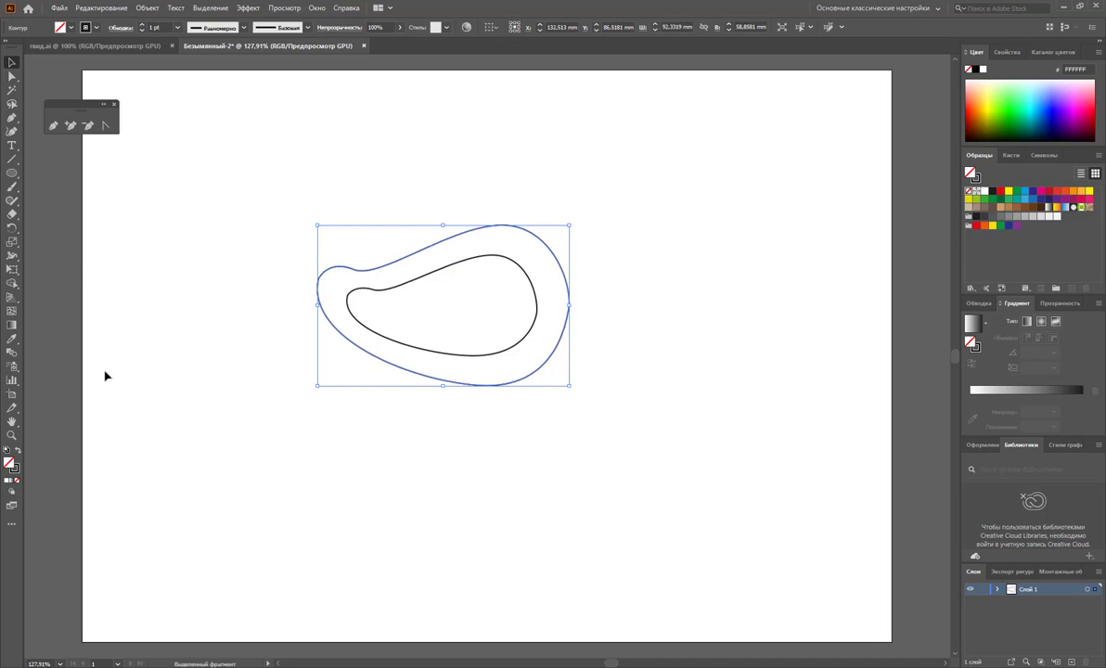
left_click(11, 228)
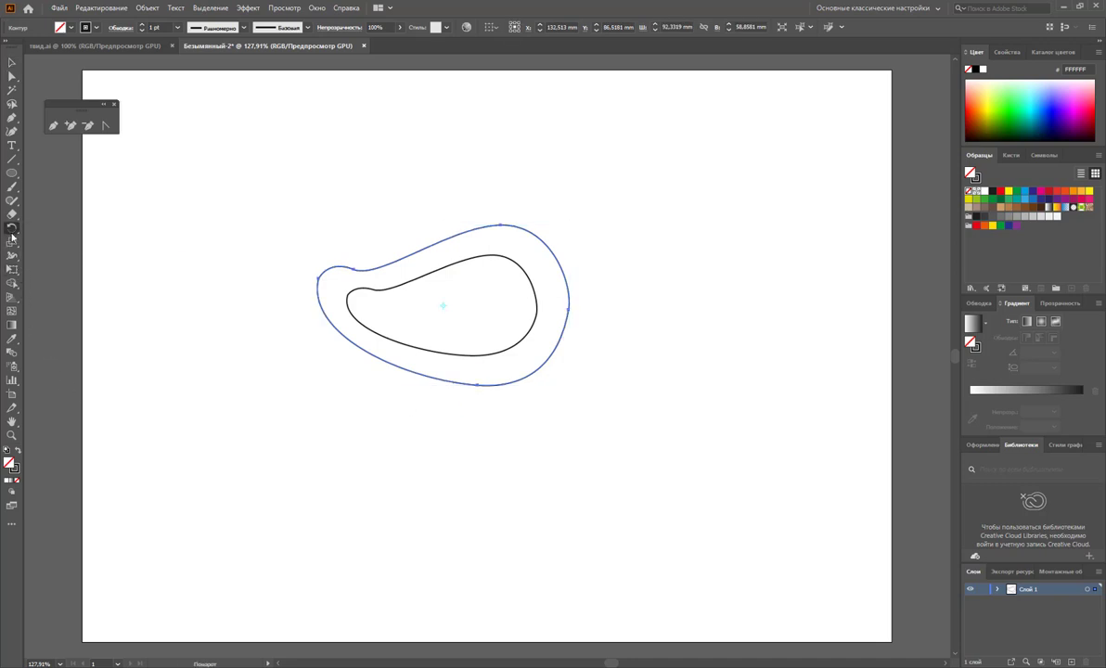
Smooth the right side of the outer outline with the Smooth tool
left_click(11, 199)
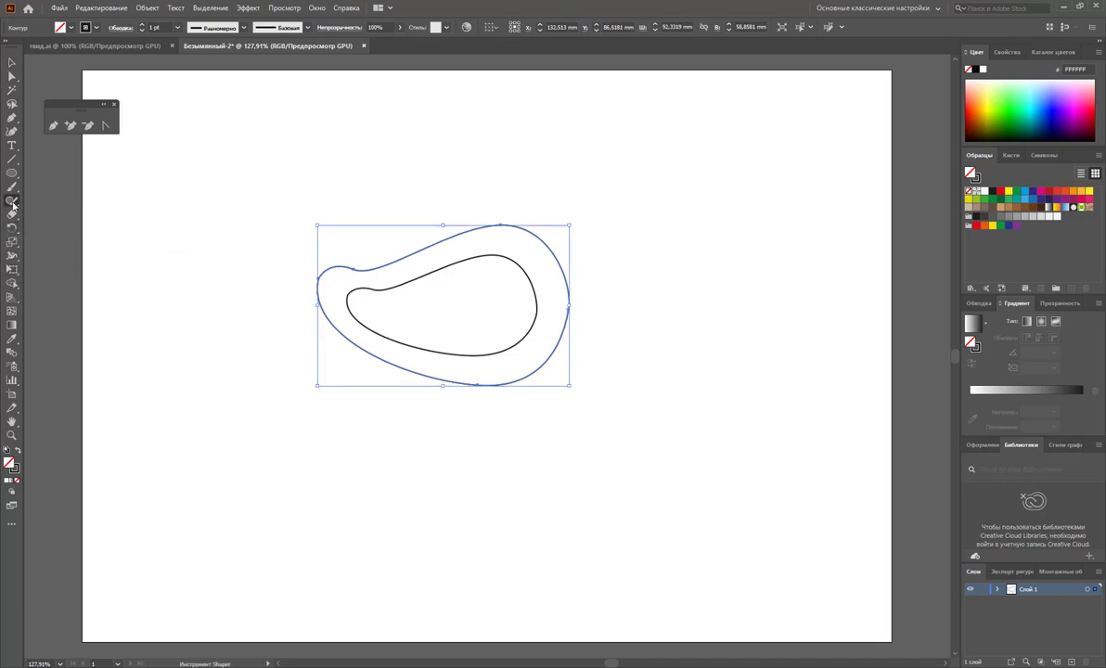
left_click_drag(11, 200, 31, 212)
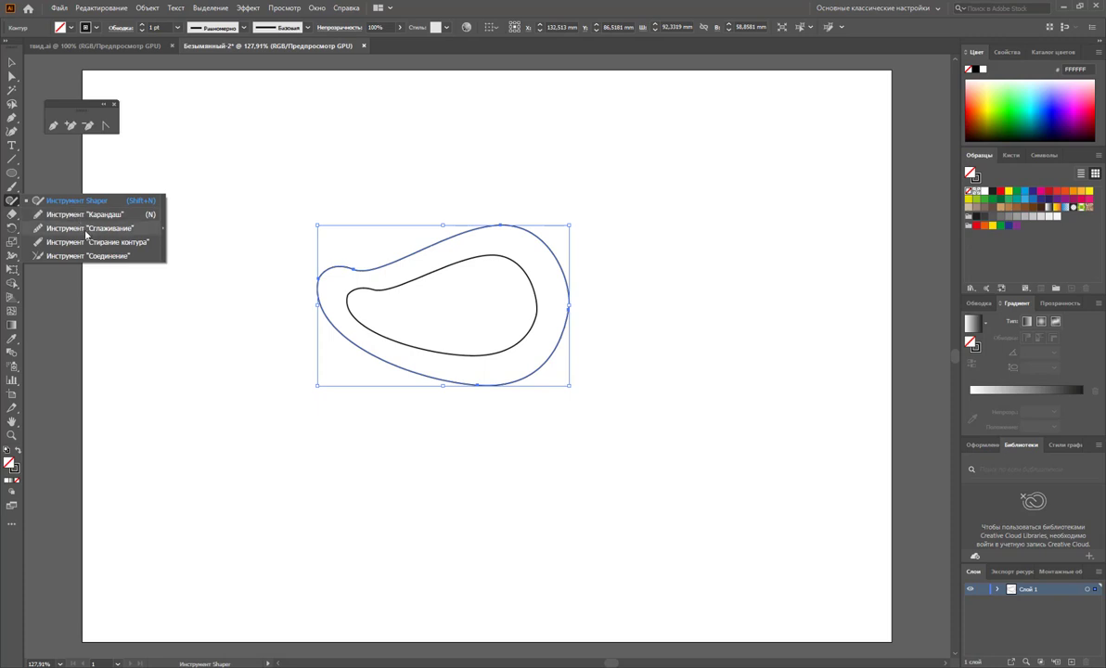
left_click(80, 216)
left_click(12, 62)
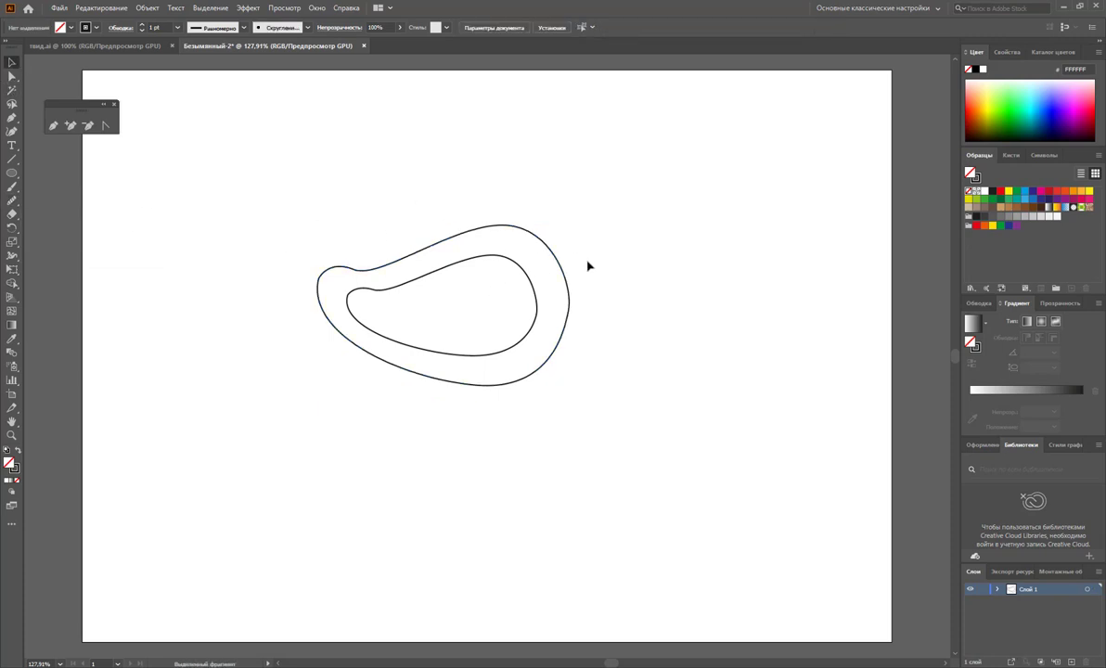
left_click(533, 371)
left_click(12, 200)
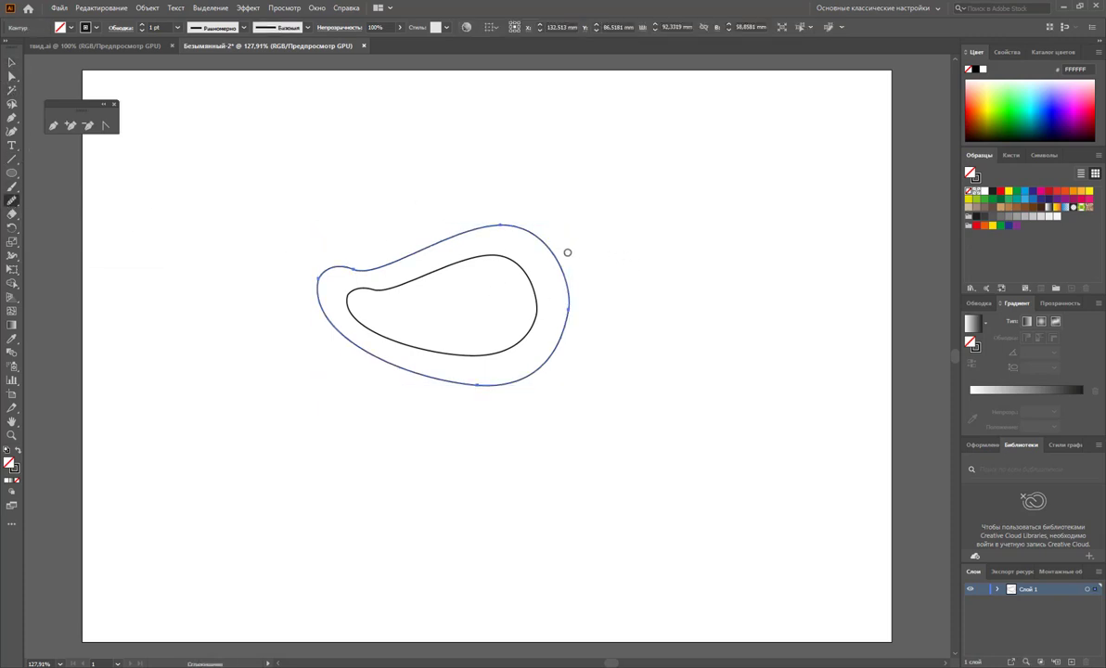
left_click_drag(568, 250, 530, 422)
left_click_drag(582, 269, 555, 379)
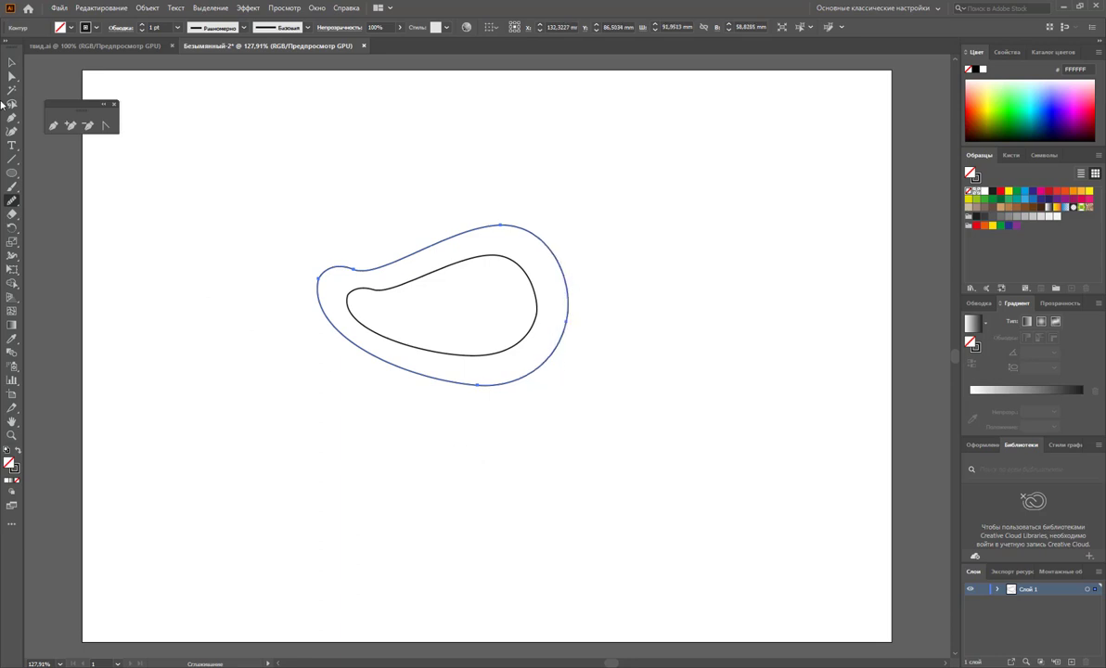
Select the inner outline for smoothing, then deselect both outlines
left_click(12, 63)
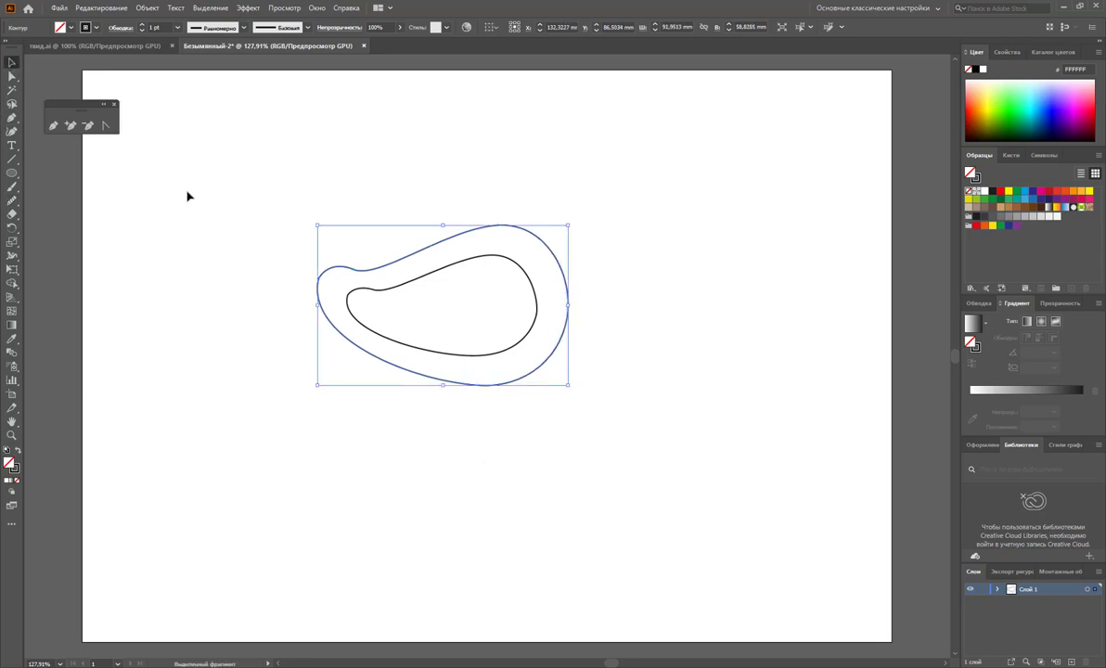
left_click(507, 263)
left_click(12, 200)
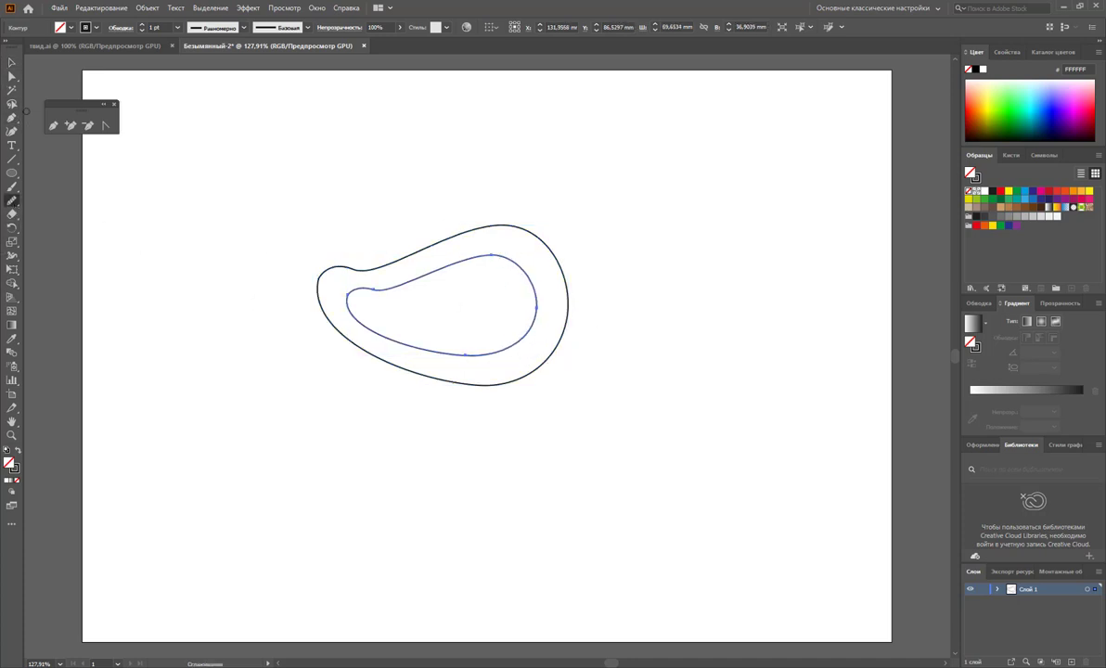
left_click(13, 62)
left_click(369, 139)
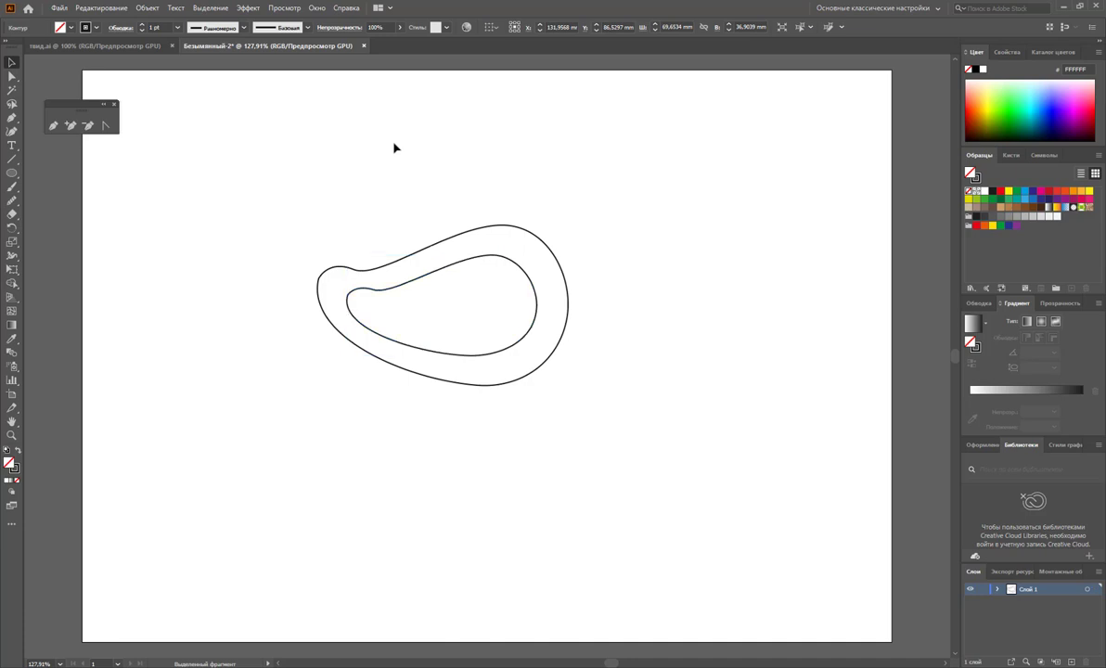
Select both outlines, ungroup them and combine them into one compound path
left_click(319, 12)
left_click(370, 293)
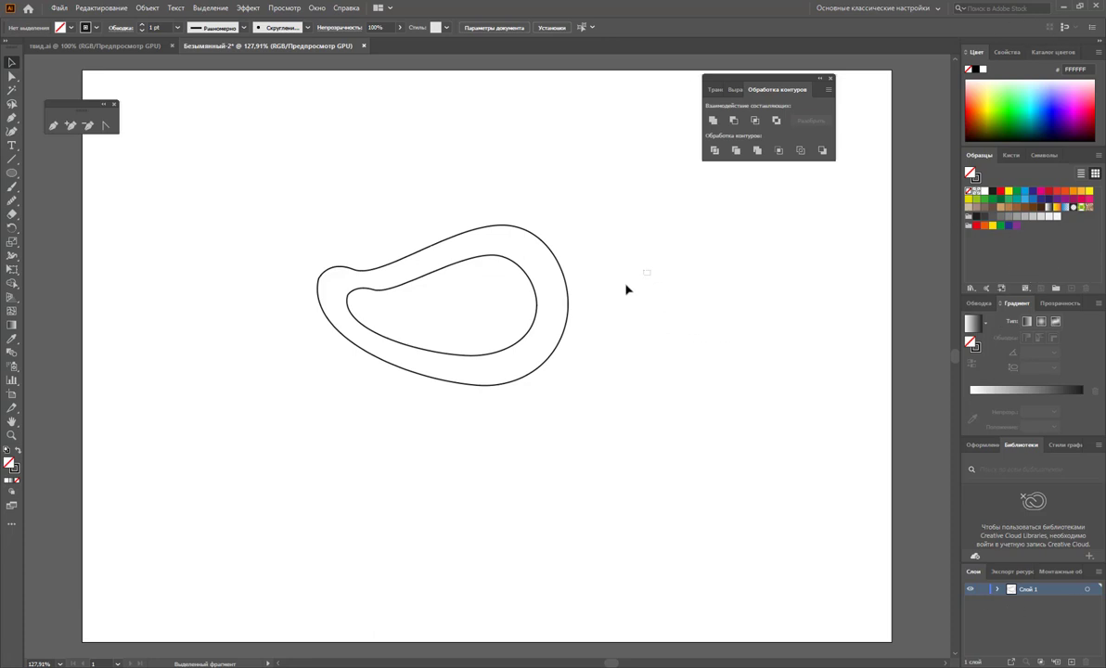
left_click_drag(606, 252, 511, 358)
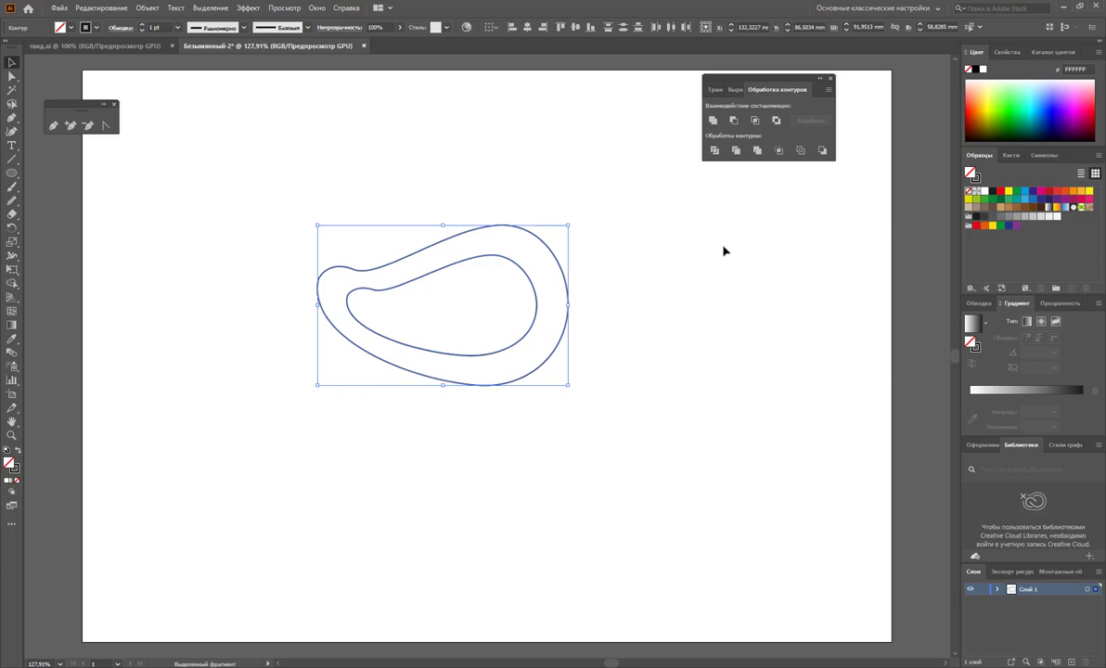
left_click(714, 150)
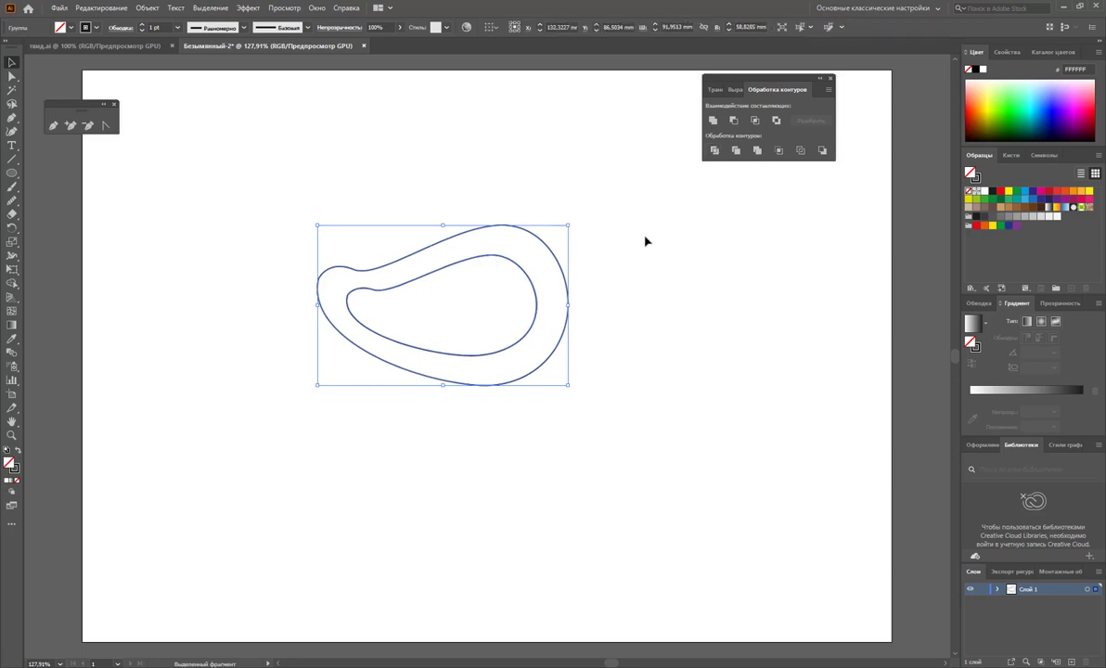
right_click(467, 283)
left_click(478, 376)
left_click(540, 295)
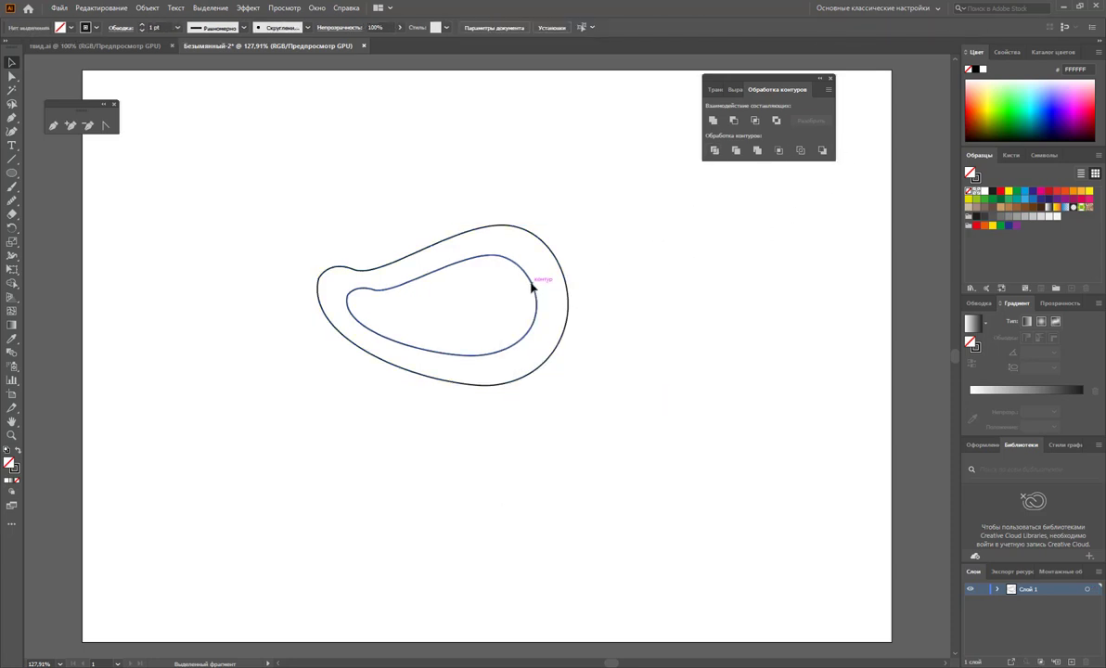
left_click(533, 289)
key("Delete")
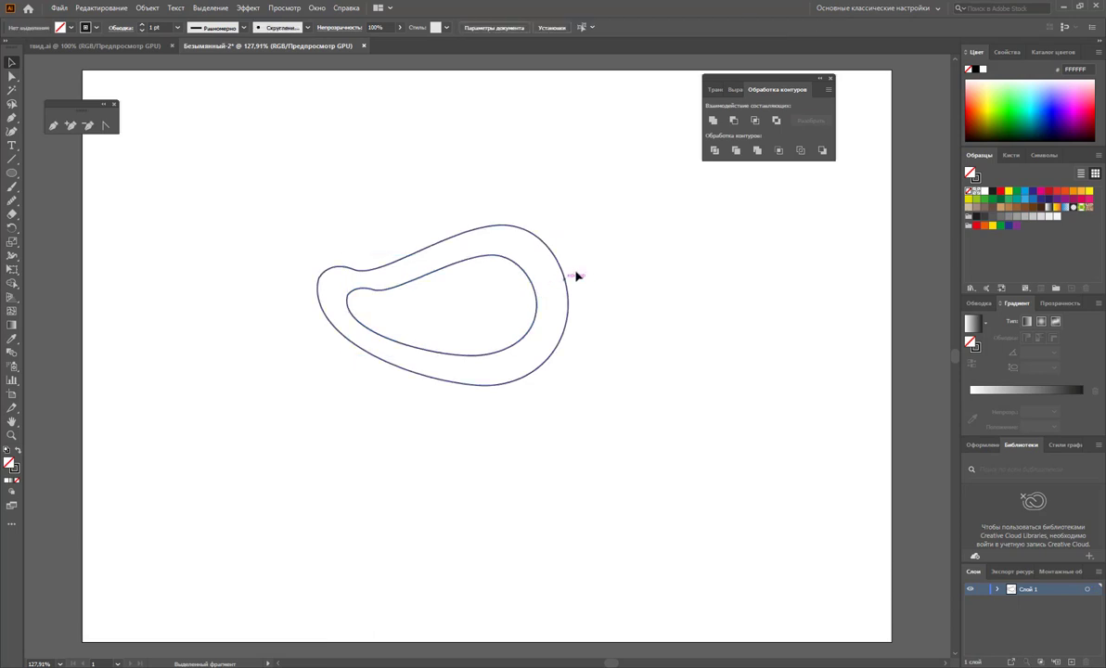
Fill the compound link with yellow, undoing a near-black 1D1D1B fill first
left_click(568, 326)
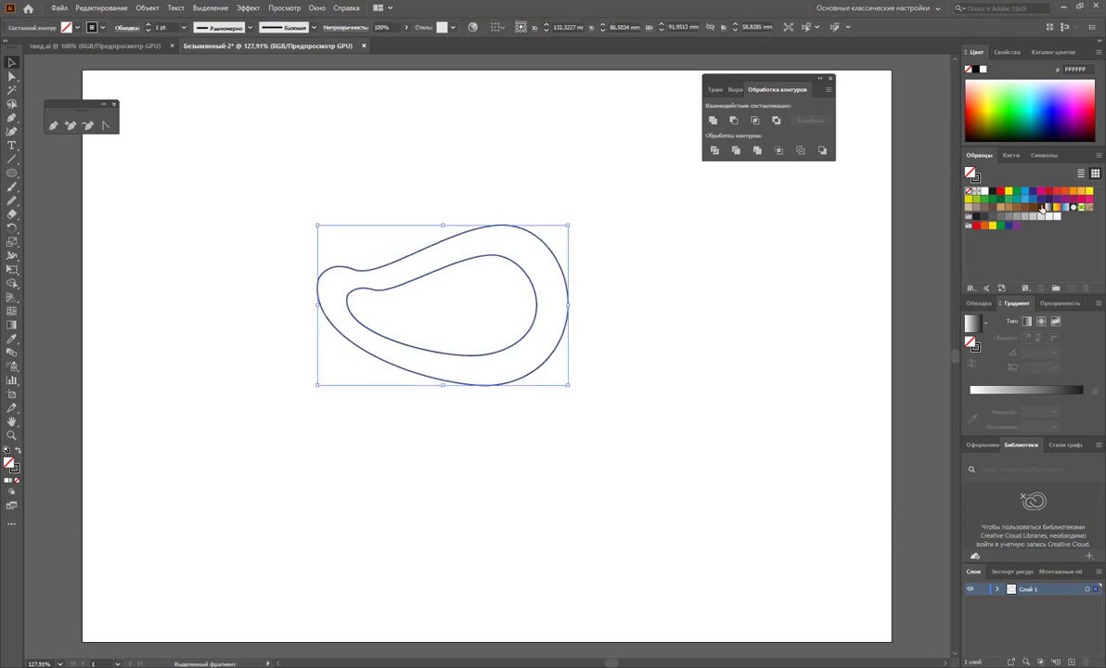
left_click(991, 192)
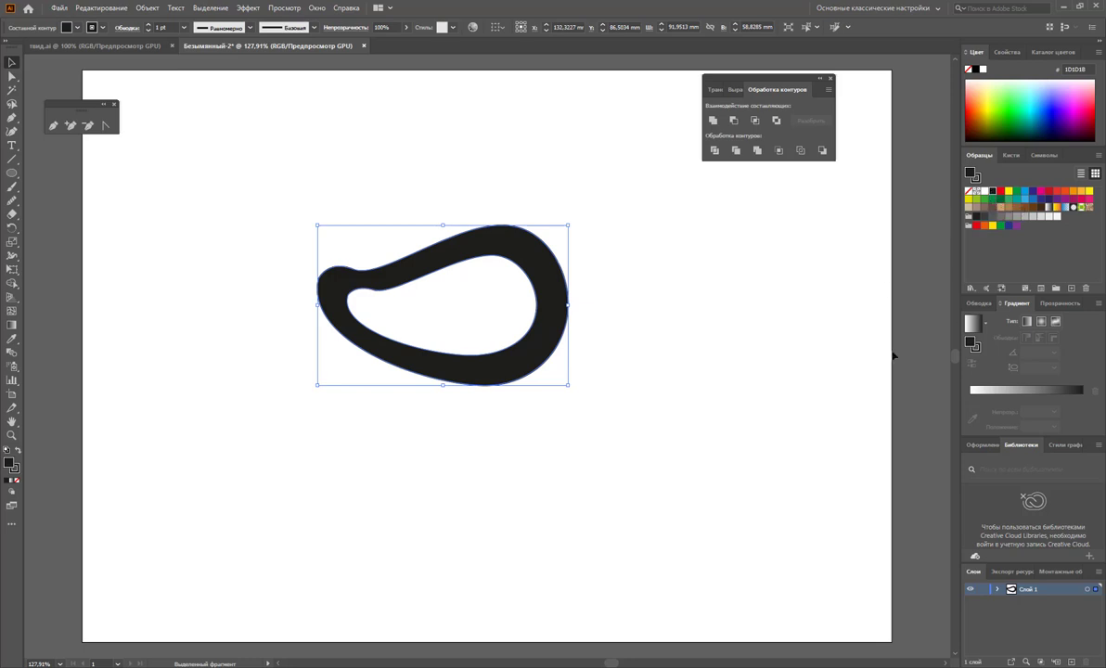
key("ctrl+z")
left_click(657, 448)
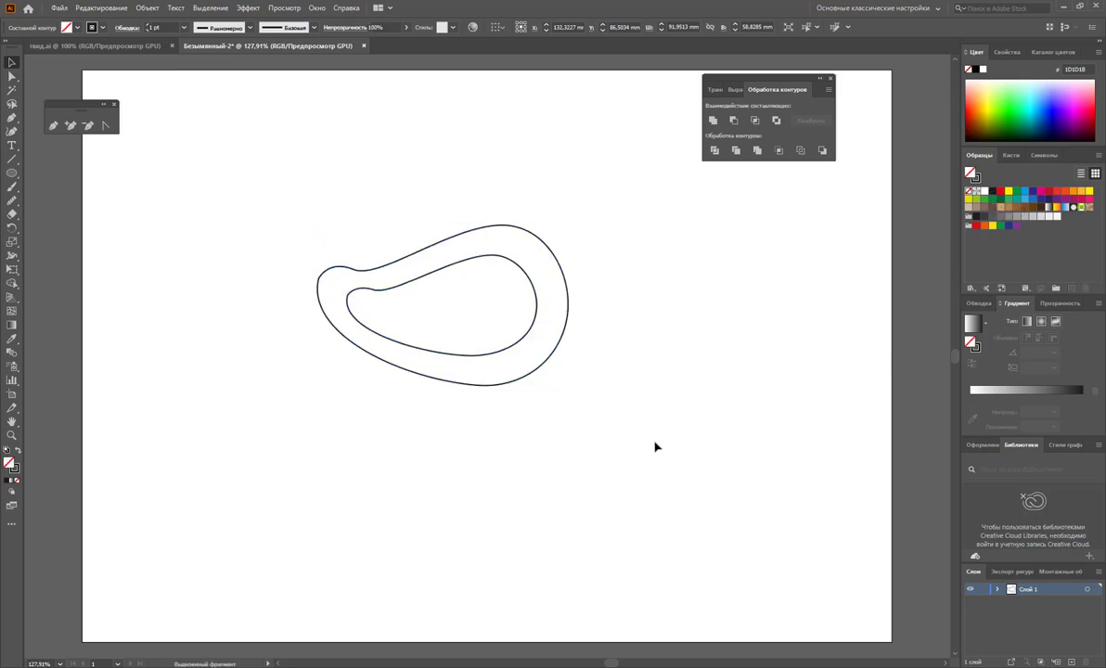
left_click(537, 319)
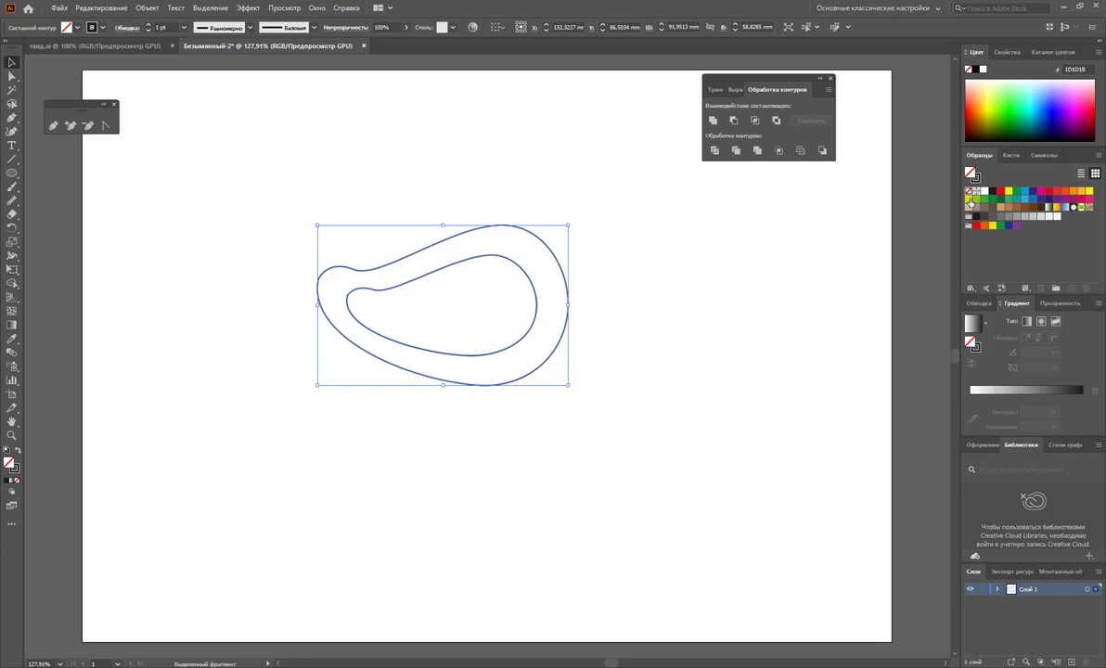
left_click(969, 197)
left_click(731, 328)
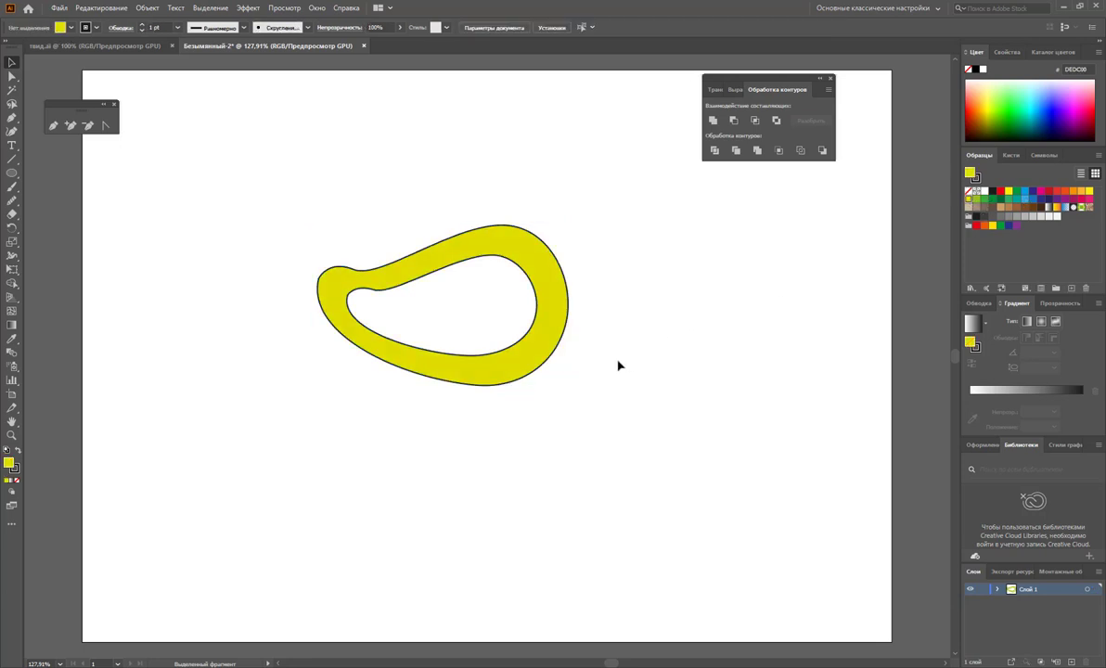
Place a copy of the yellow link to the right, overlapping the first link
left_click_drag(481, 383, 666, 388)
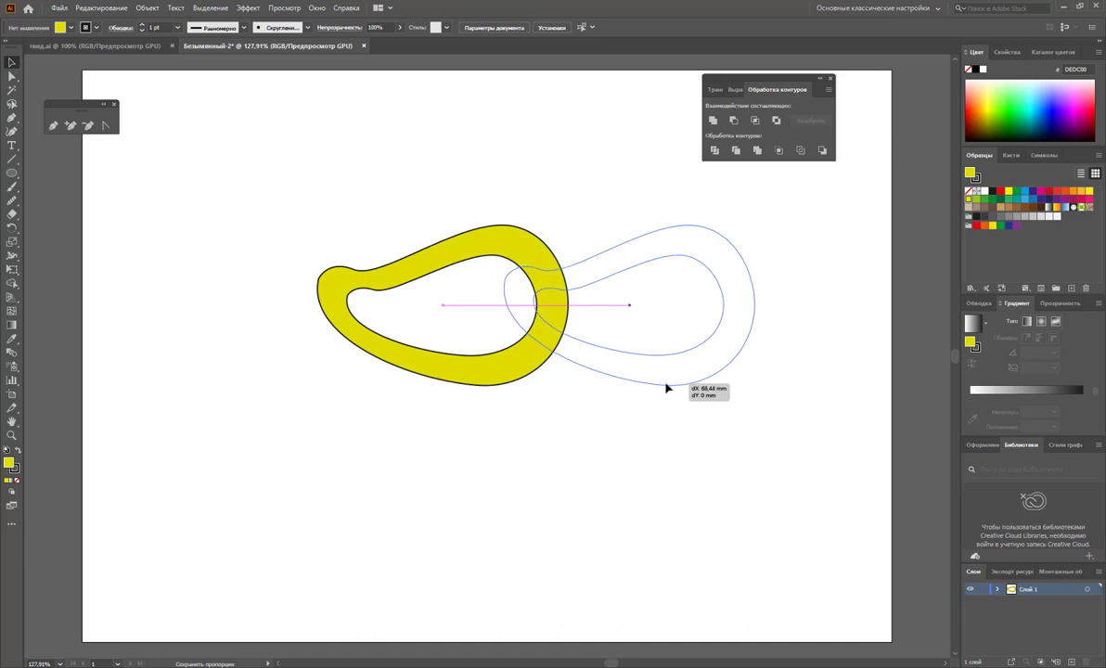
left_click_drag(666, 389, 694, 370)
left_click(646, 439)
left_click(691, 371)
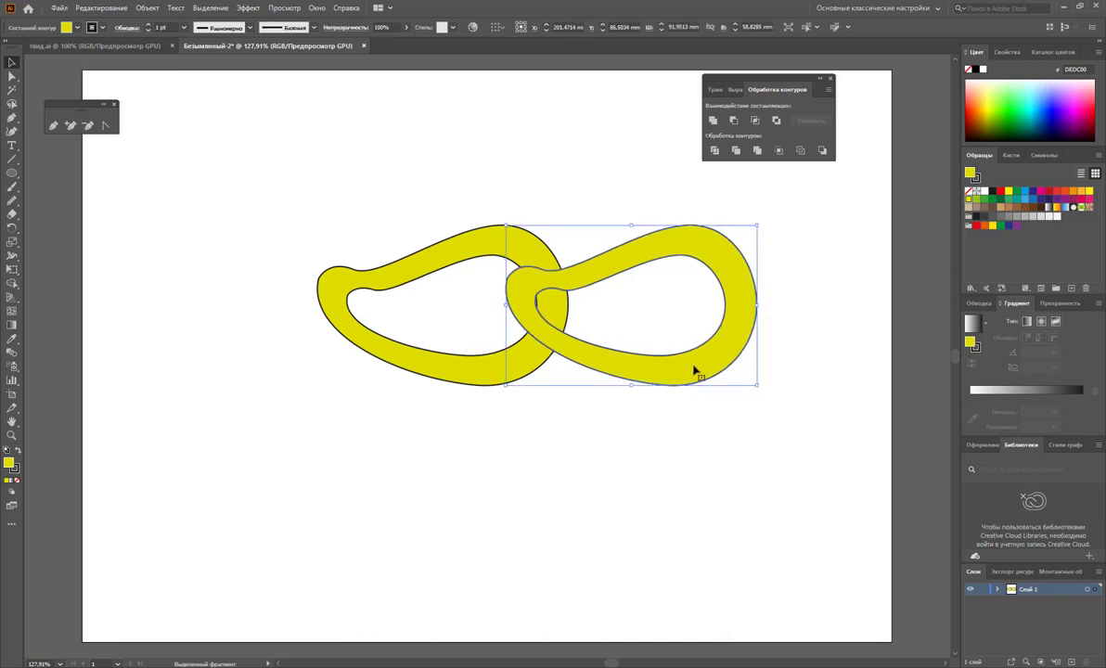
left_click(683, 459)
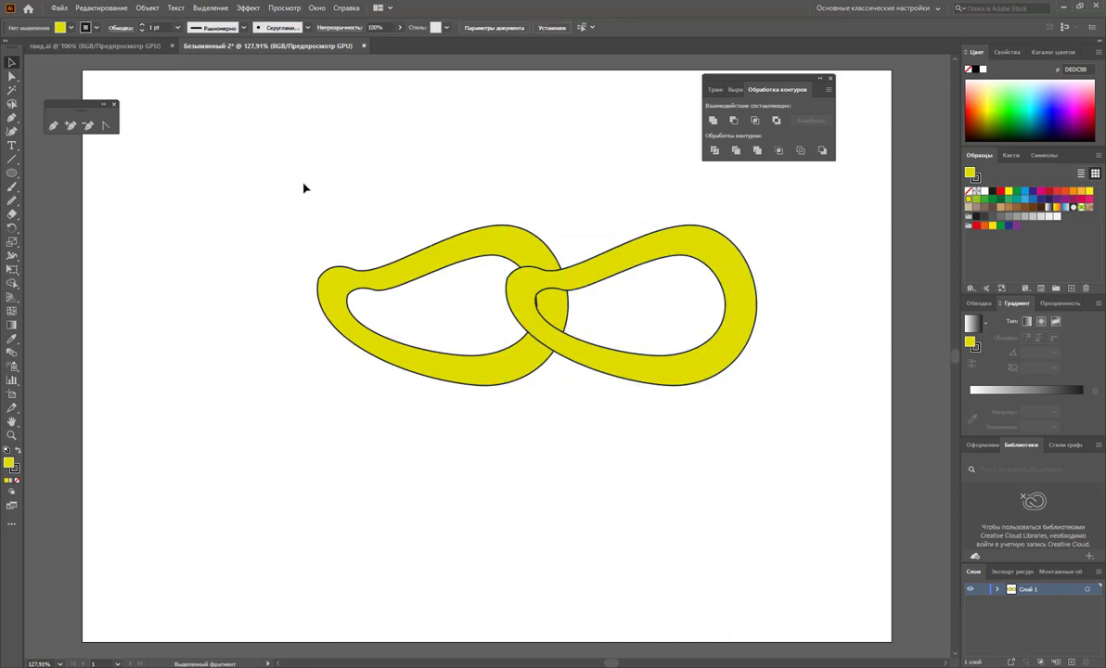
left_click(593, 367)
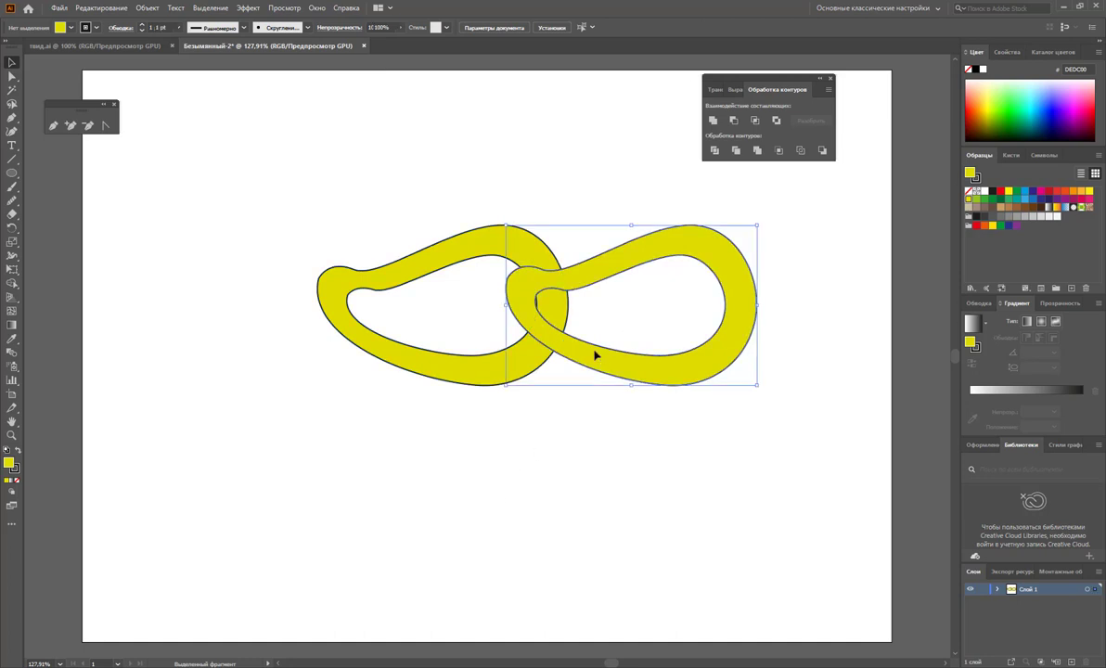
left_click(633, 472)
Divide both overlapping links and ungroup the resulting pieces
left_click_drag(638, 190, 534, 348)
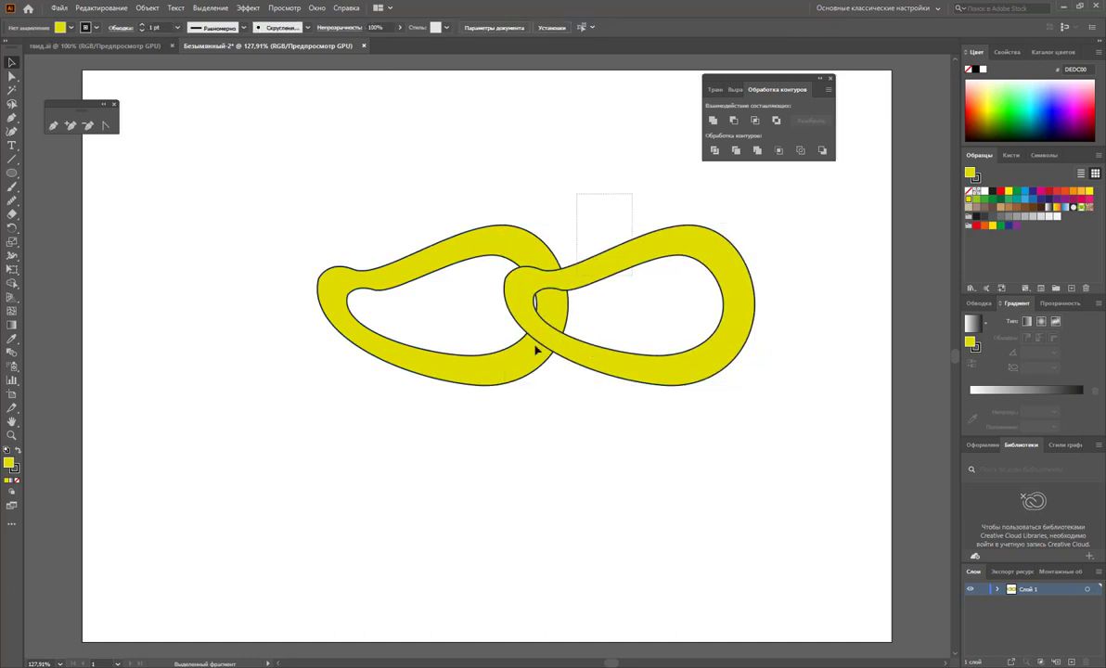
right_click(627, 234)
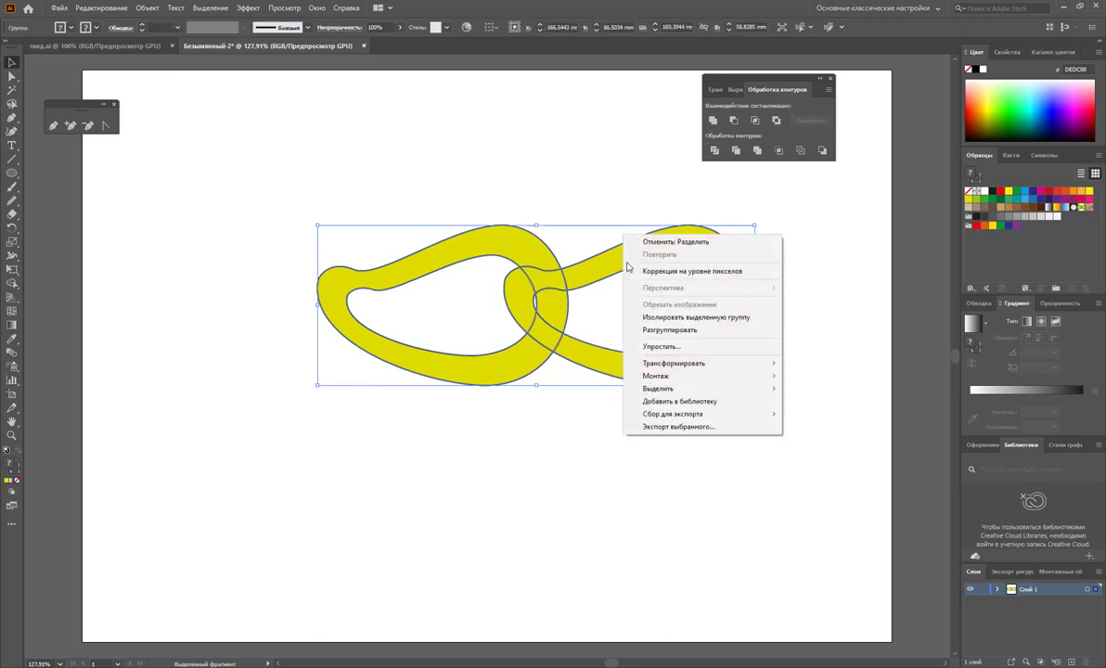
left_click(668, 327)
left_click(635, 458)
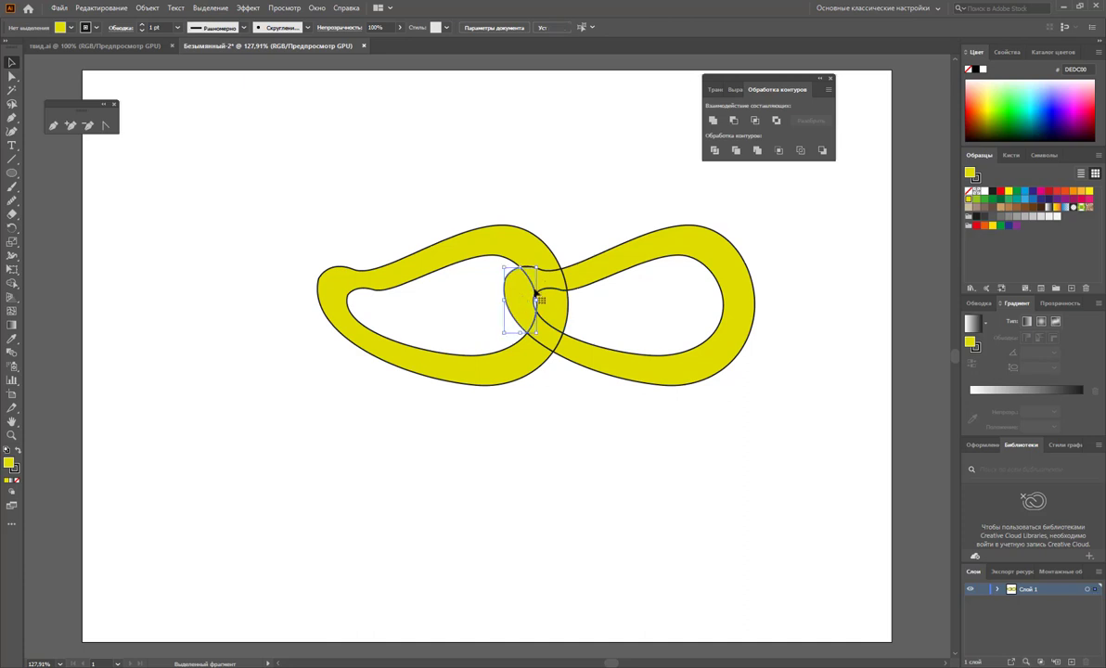
Unite one overlap piece with the right link and the other with the left link
left_click_drag(501, 258, 563, 288)
left_click(598, 266, "shift")
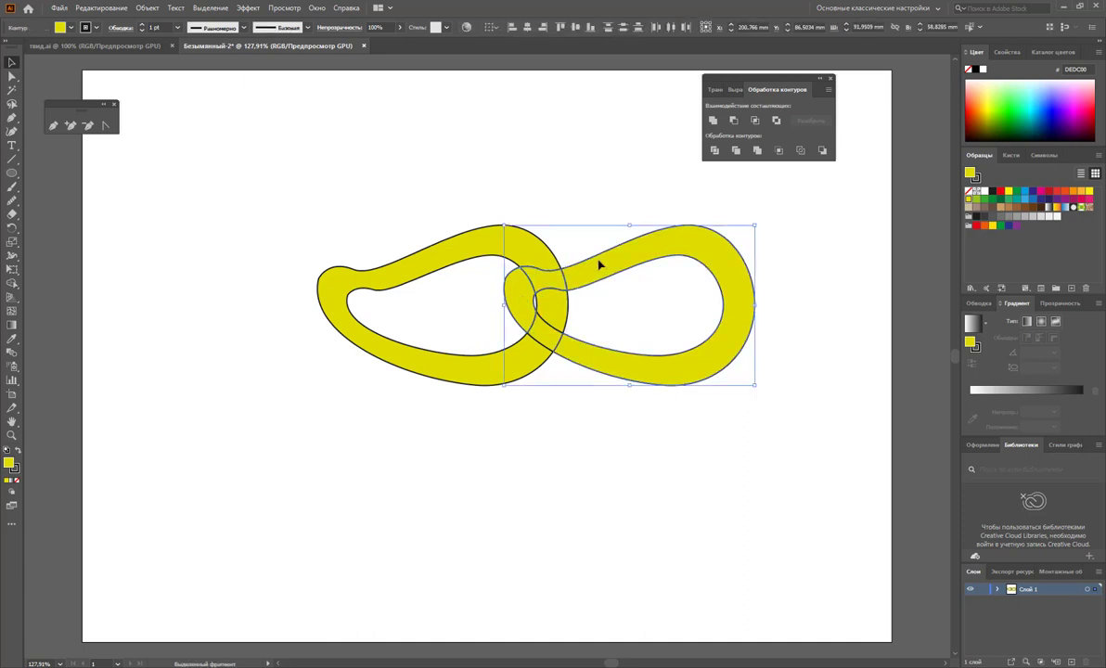
left_click(713, 150)
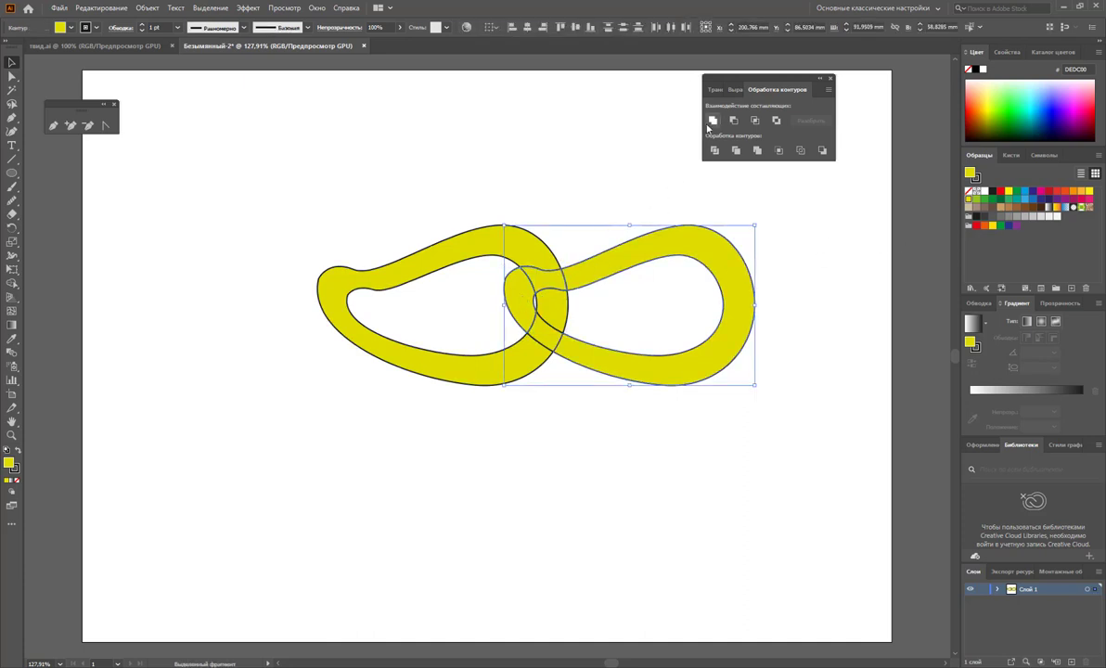
left_click(577, 141)
left_click(553, 326)
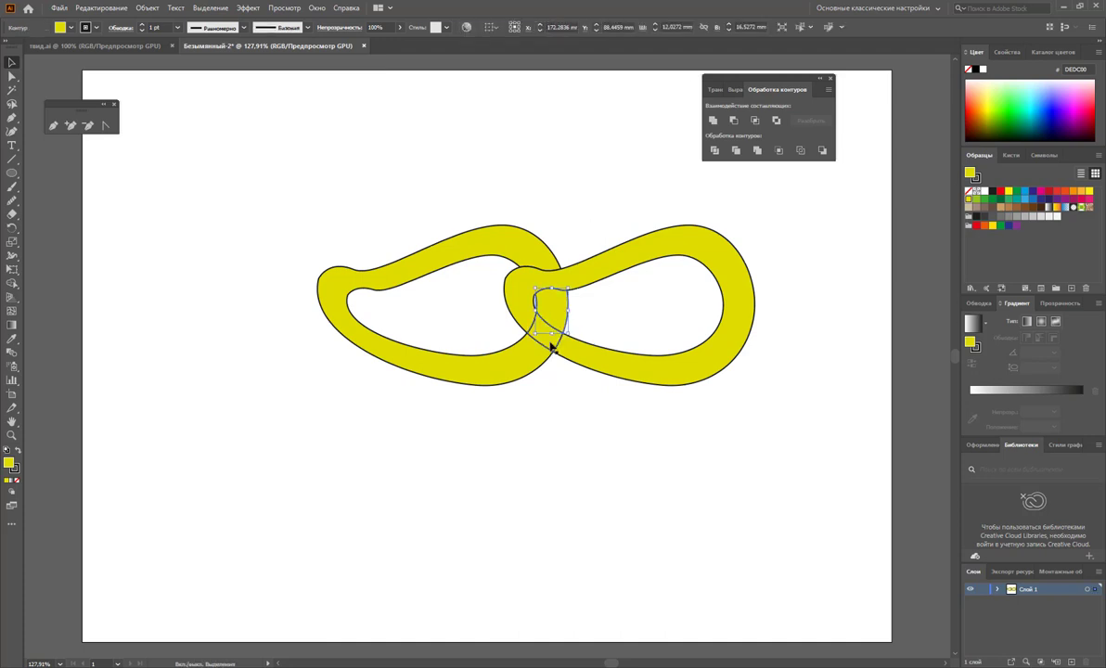
left_click(543, 360, "shift")
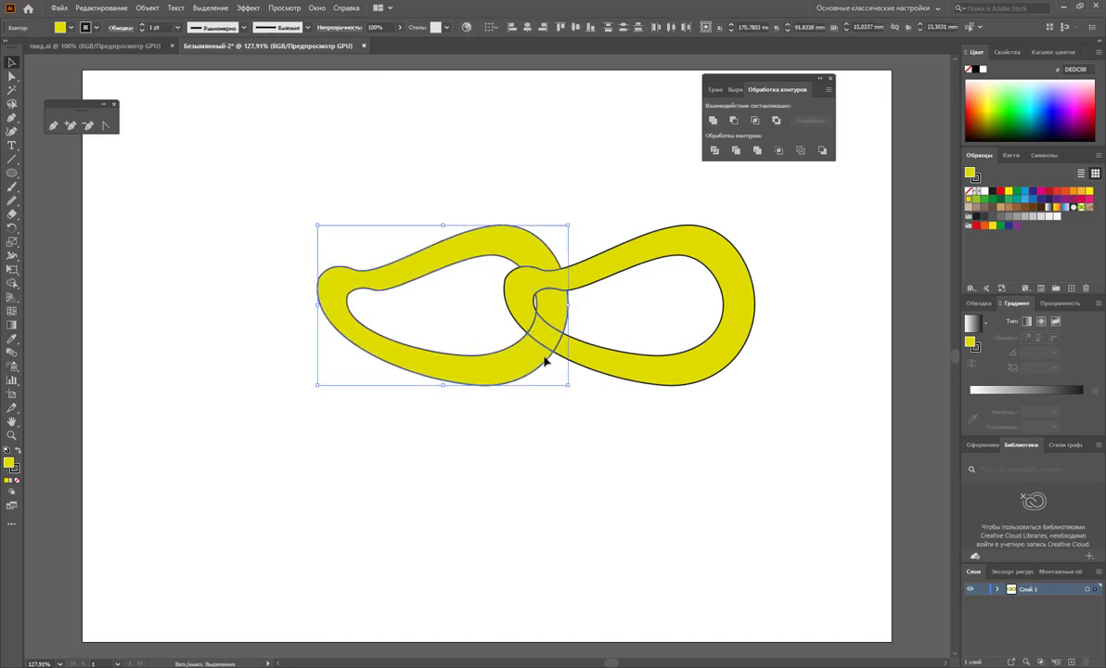
left_click(712, 121)
left_click(610, 137)
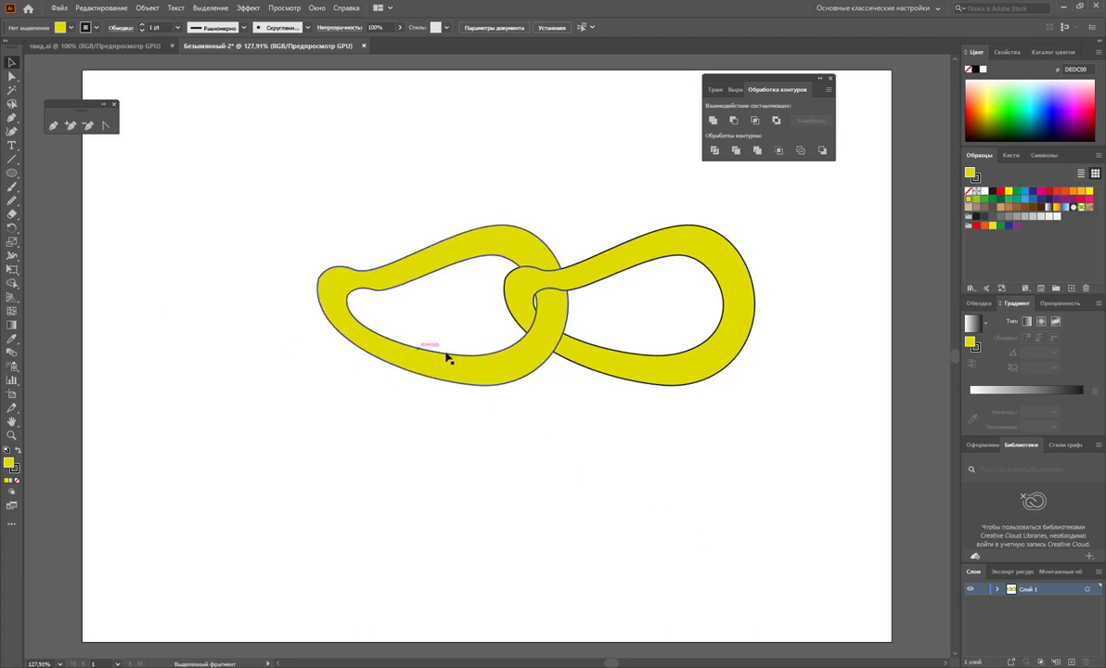
Add a copied link pair to the left, then shift the four-link chain right onto the page
left_click_drag(671, 375, 310, 370)
key("ctrl+z")
left_click_drag(789, 461, 563, 346)
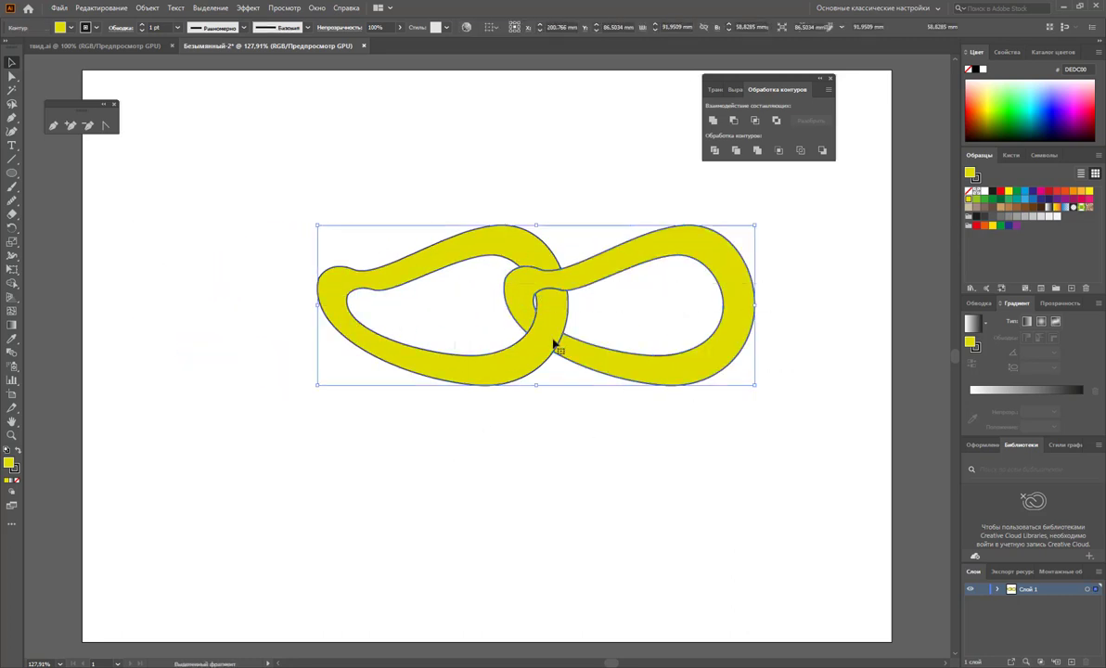
mouse_move(703, 376)
left_mouse_down()
mouse_move(283, 361)
mouse_move(326, 363)
left_mouse_up()
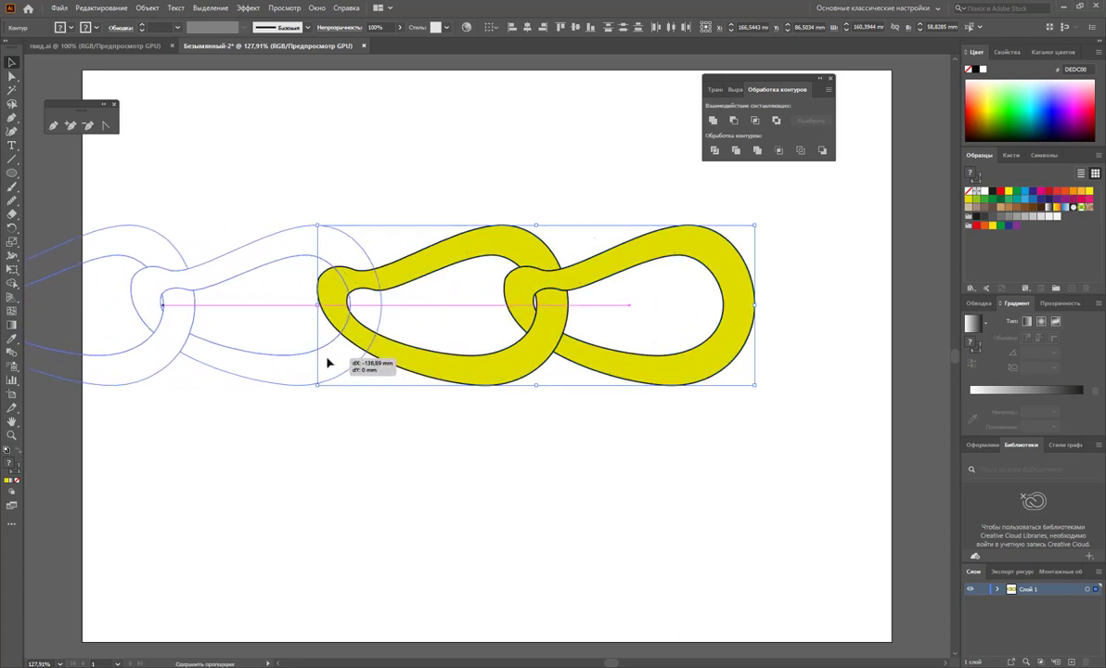
left_click_drag(326, 363, 334, 369)
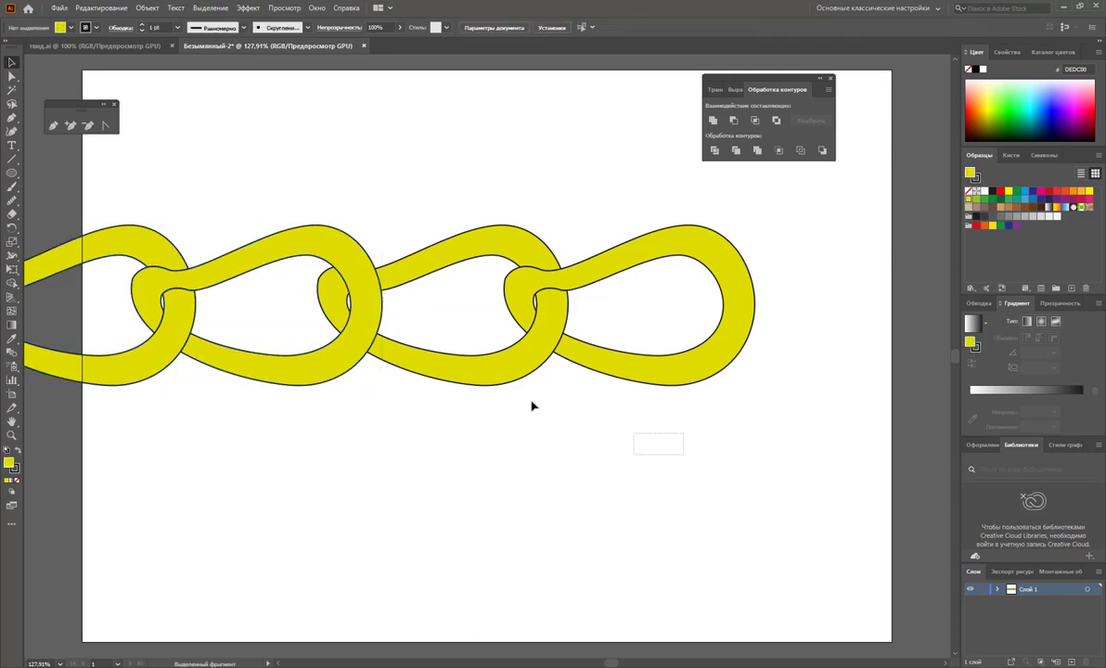
left_click_drag(681, 454, 153, 244)
left_click_drag(181, 319, 303, 322)
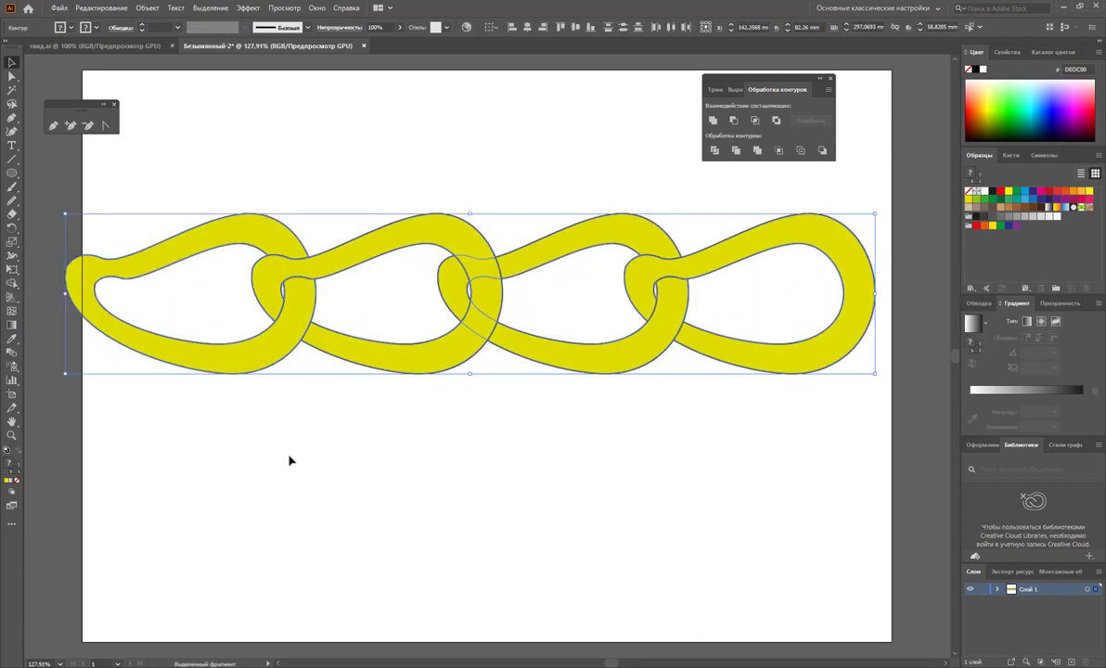
left_click(291, 459)
Ungroup the middle pair of links and select its divided overlap pieces
left_click(445, 254)
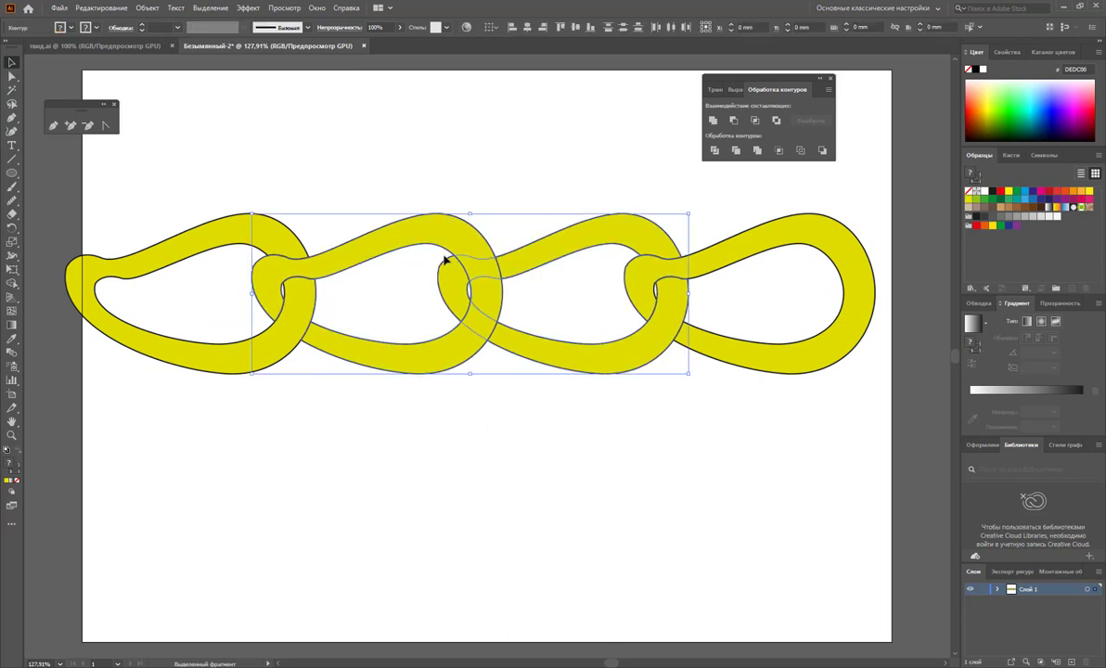
right_click(539, 268)
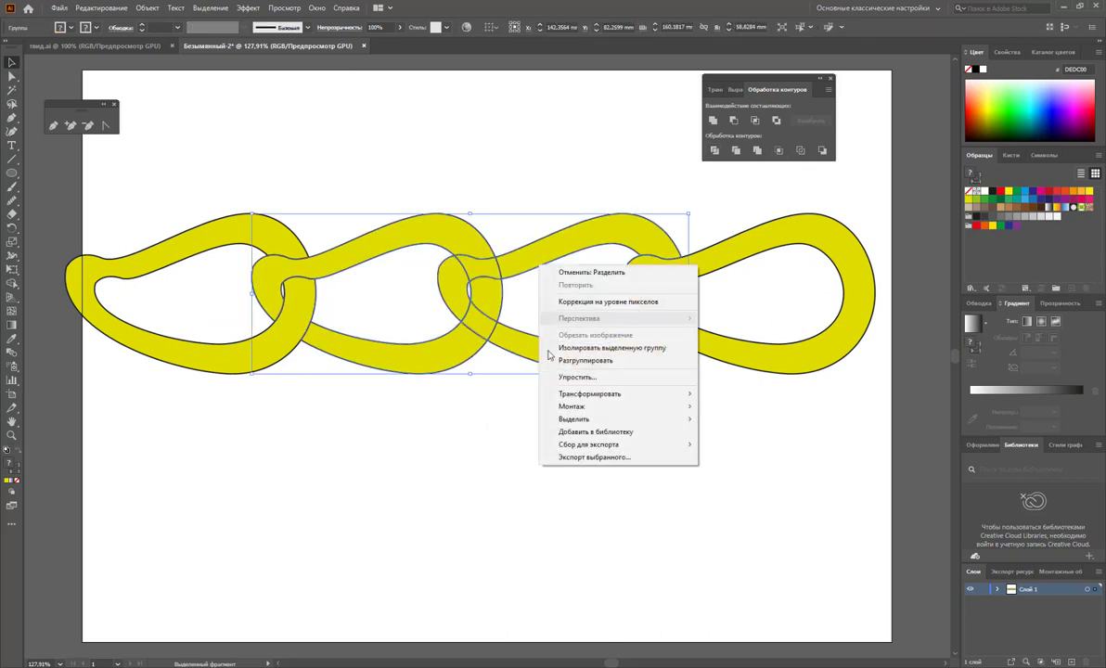
left_click(549, 358)
left_click(513, 449)
left_click(458, 237)
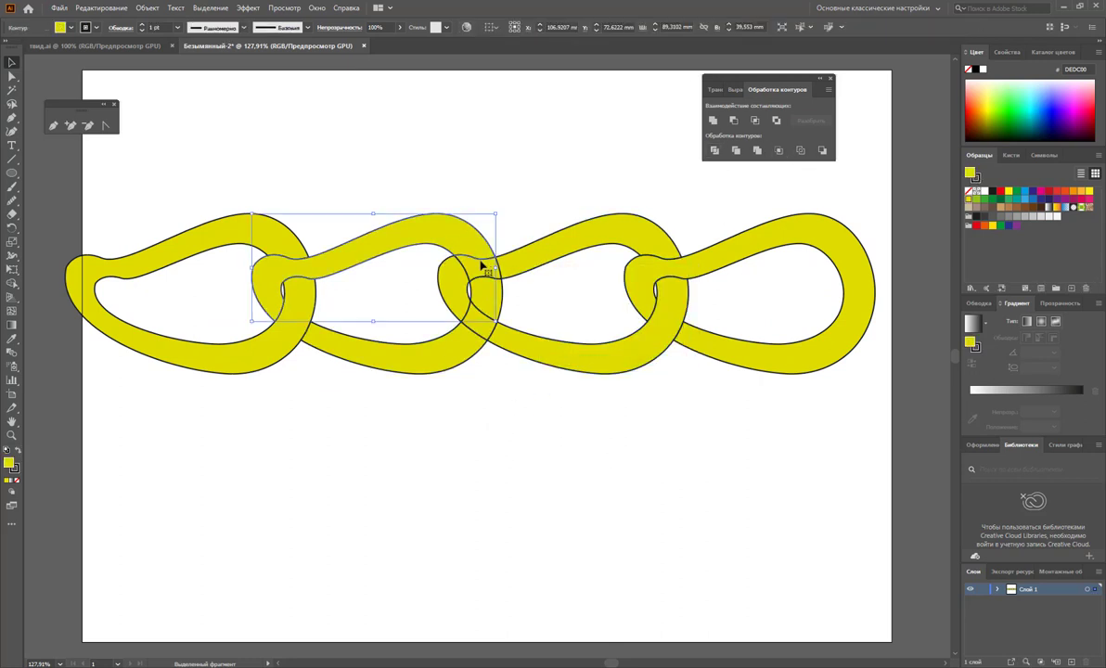
left_click(492, 293)
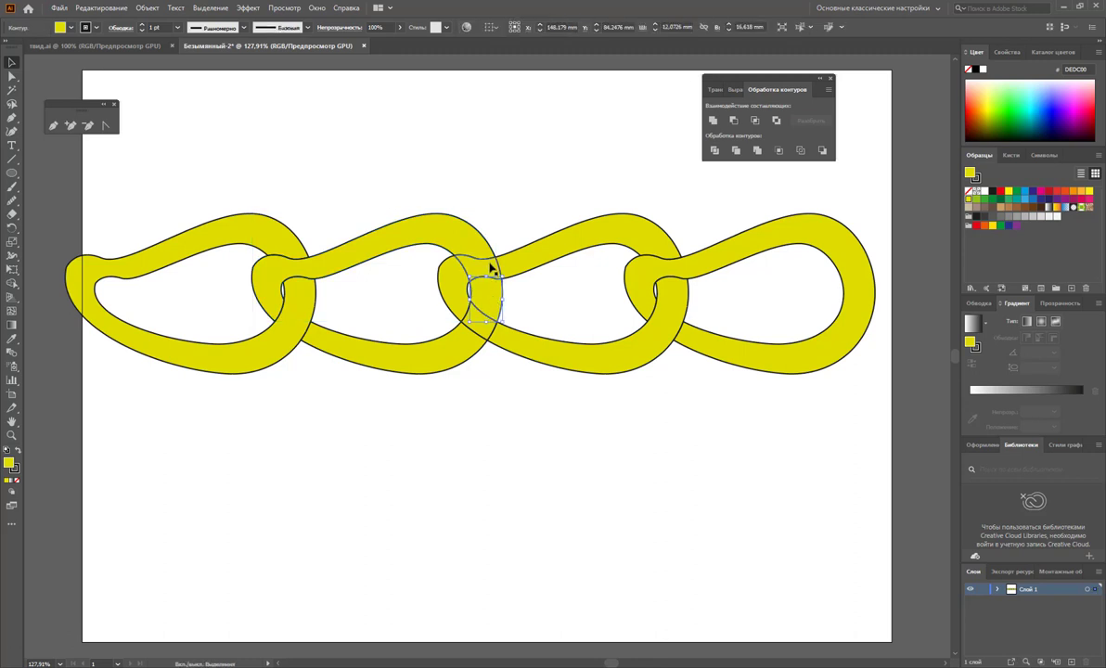
left_click(468, 240)
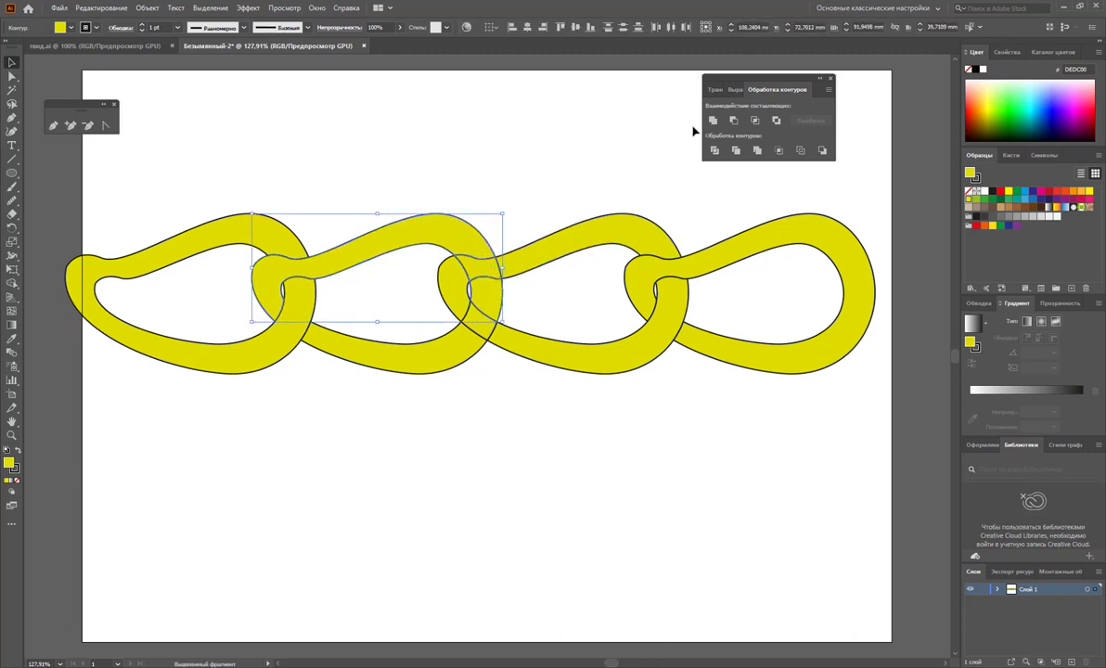
left_click(518, 406)
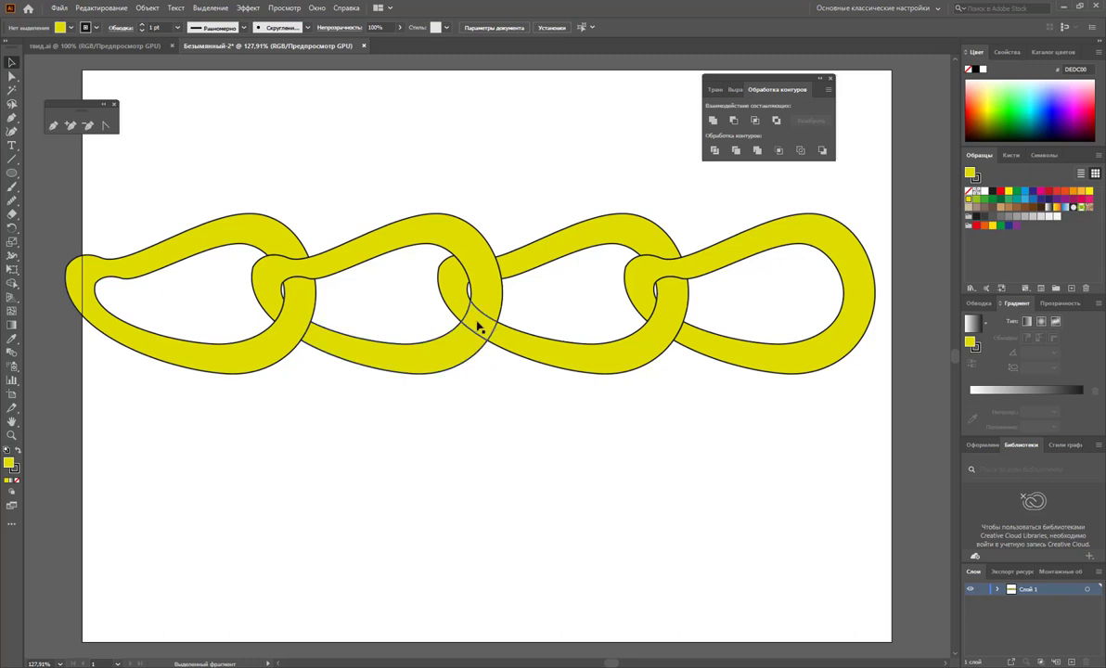
left_click(525, 347)
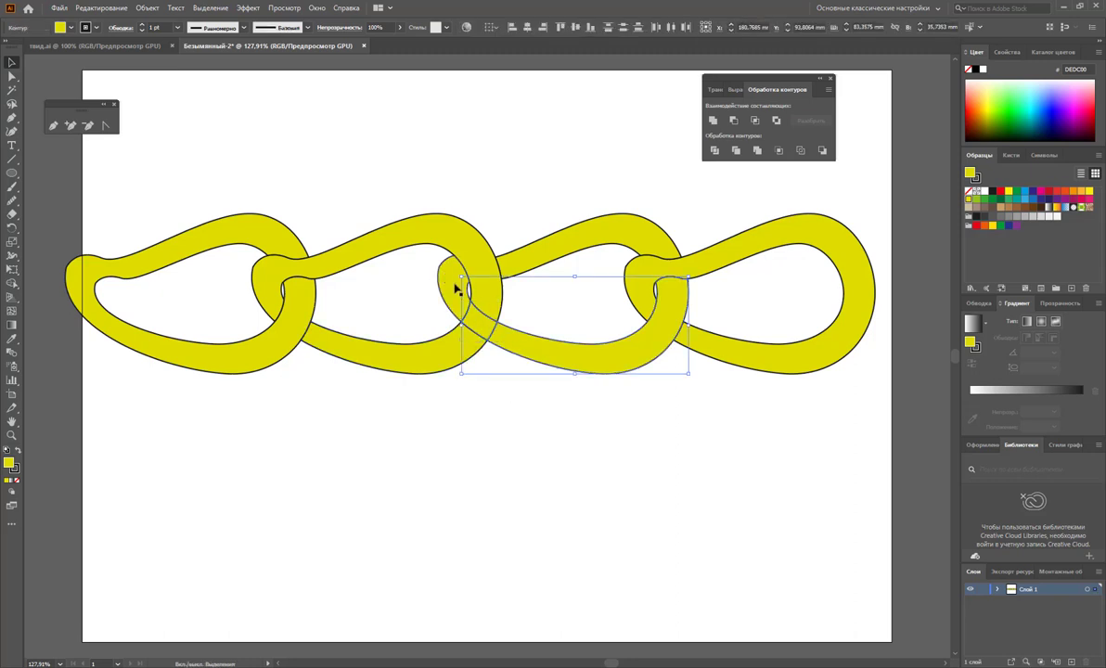
Draw a vertical line through the chain and place a copy further right
left_click(473, 582)
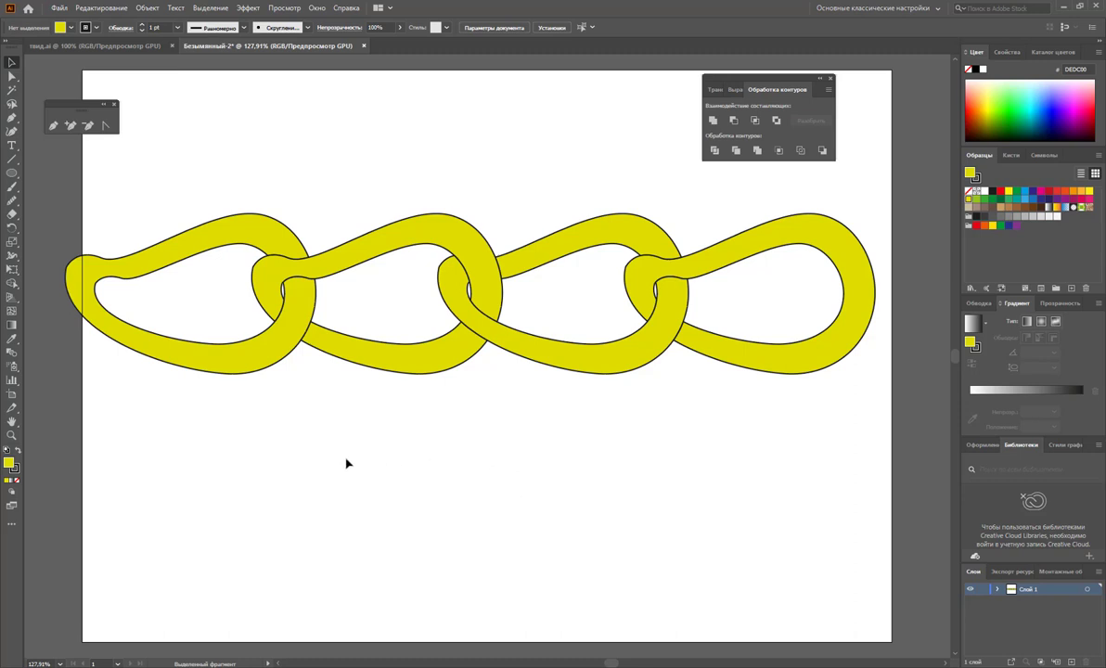
left_click(11, 156)
left_click_drag(251, 116, 248, 471)
key("v")
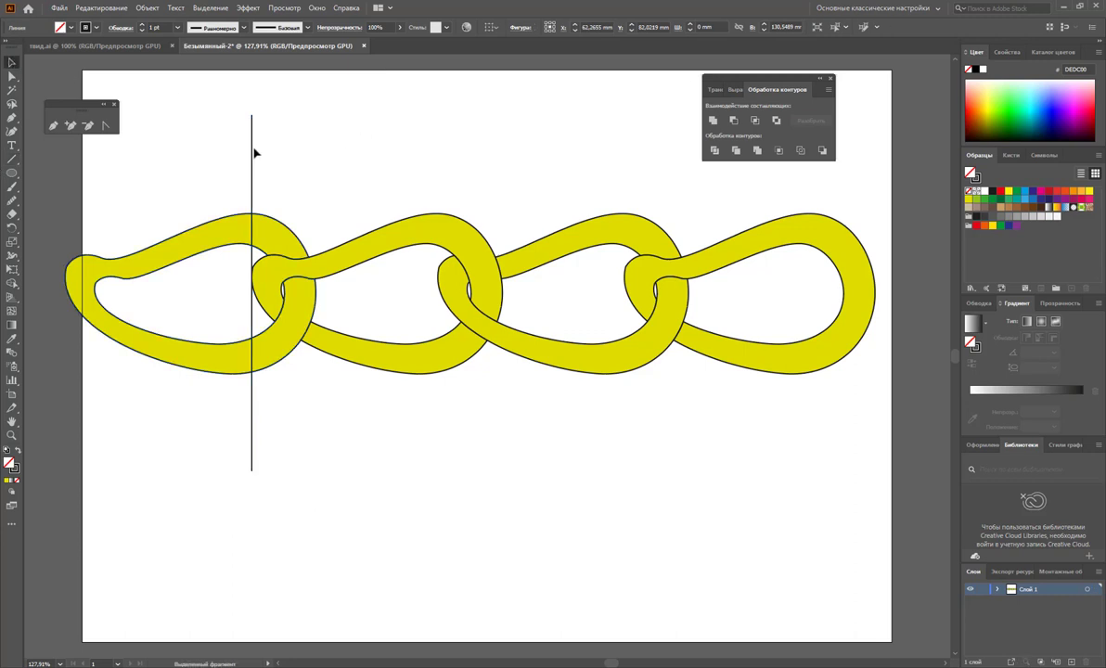
left_click_drag(252, 150, 438, 154)
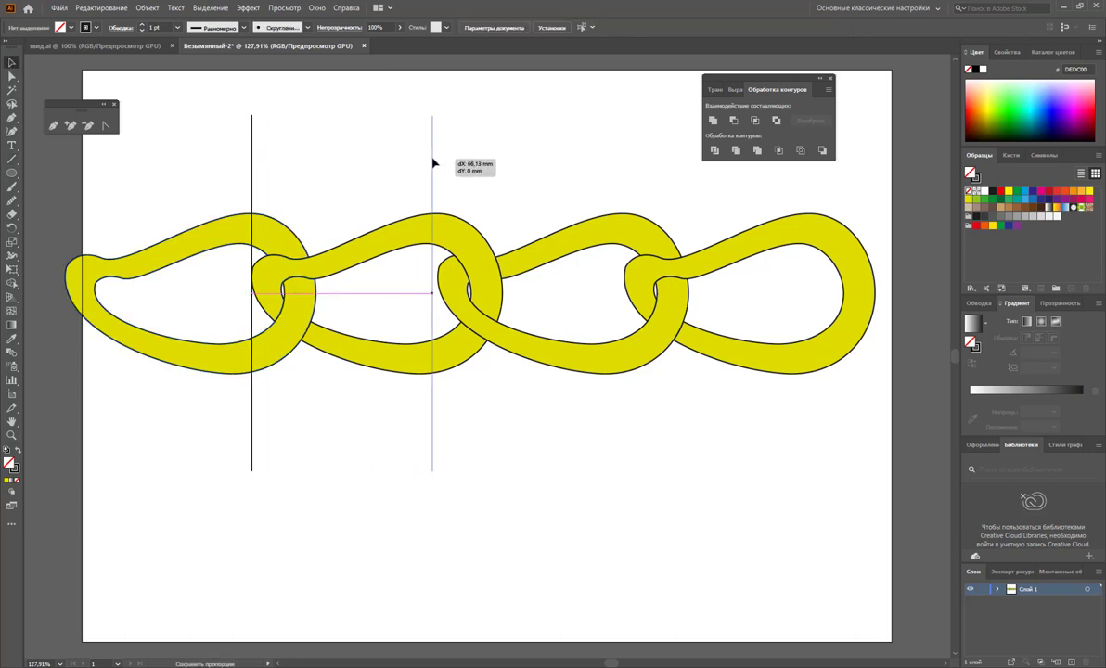
left_click(530, 156)
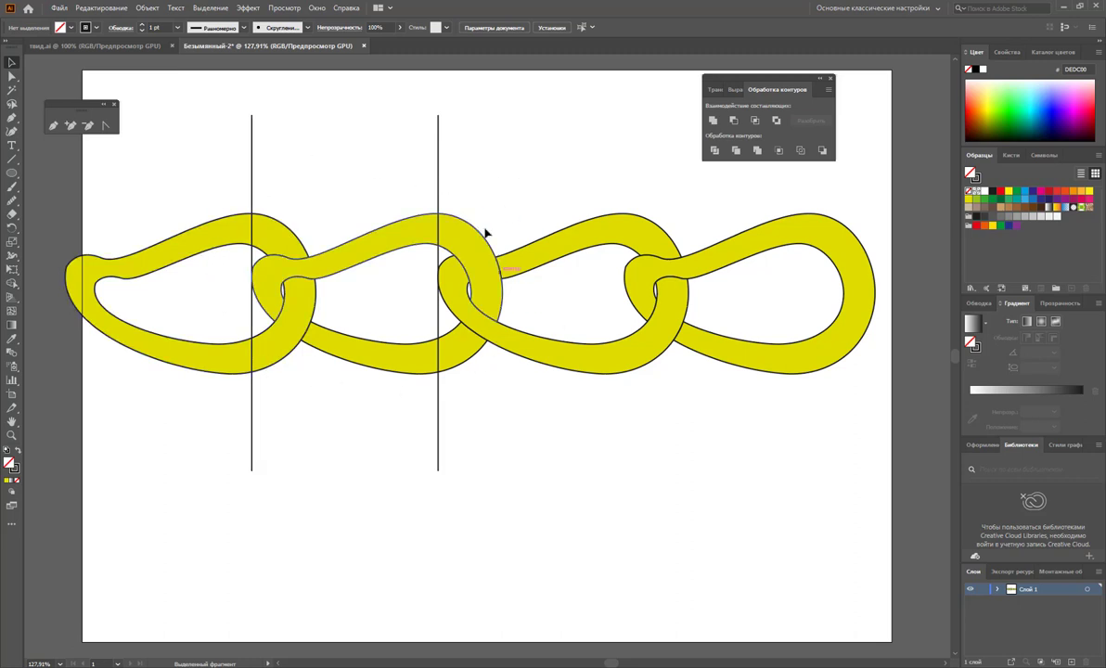
left_click_drag(464, 110, 154, 163)
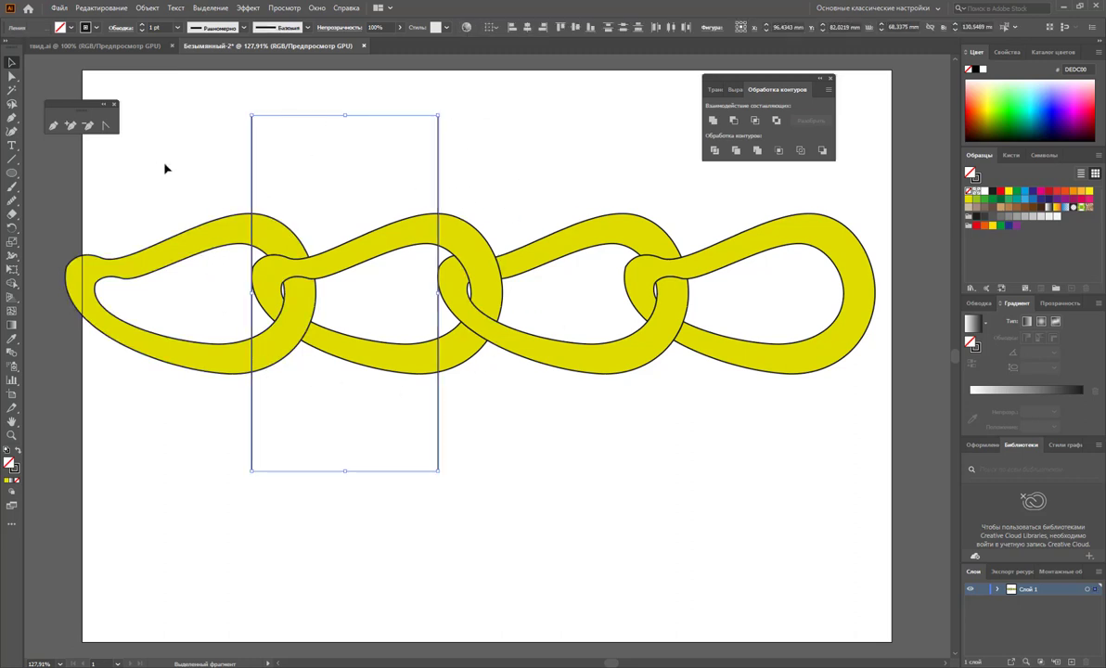
left_click(167, 167)
Drag the second chain link's pieces straight down below the chain
scroll(475, 244, "down", 1)
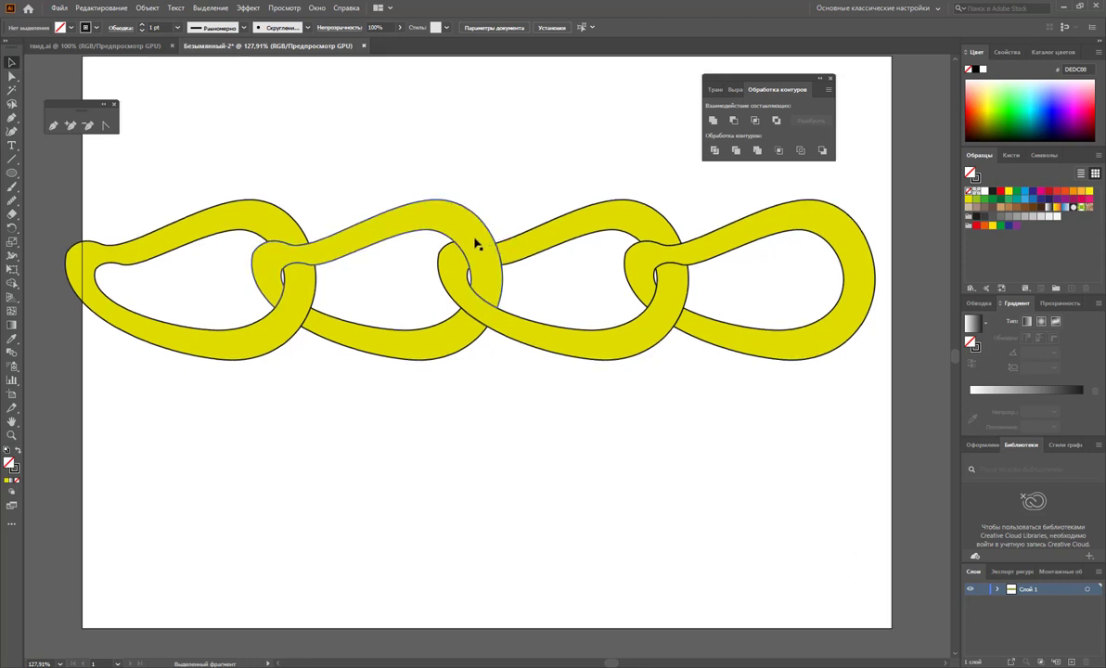
scroll(475, 243, "down", 3)
left_click(451, 195)
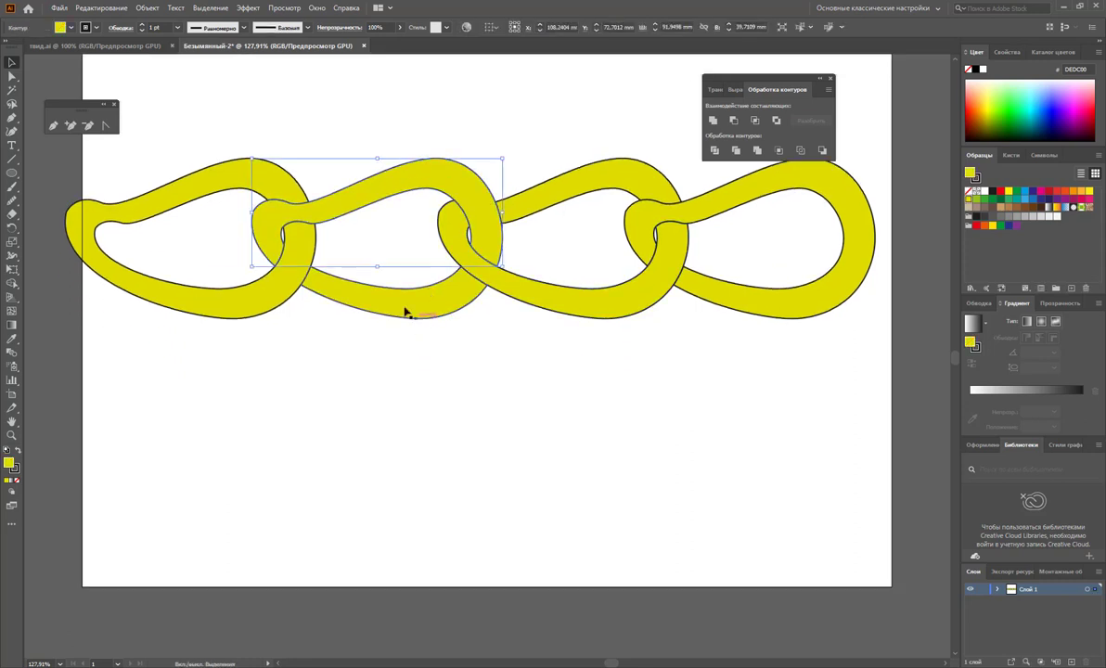
left_click_drag(405, 312, 403, 509)
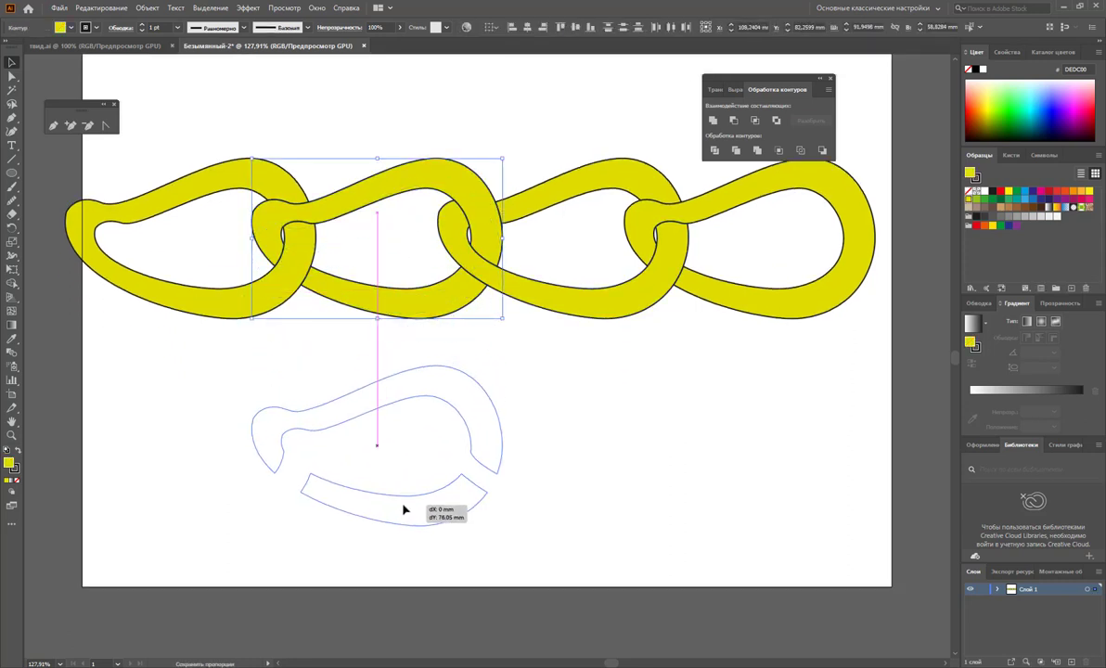
Drop the link pieces about 78 mm below and try a white-to-black gradient on the chain
left_click_drag(403, 509, 403, 510)
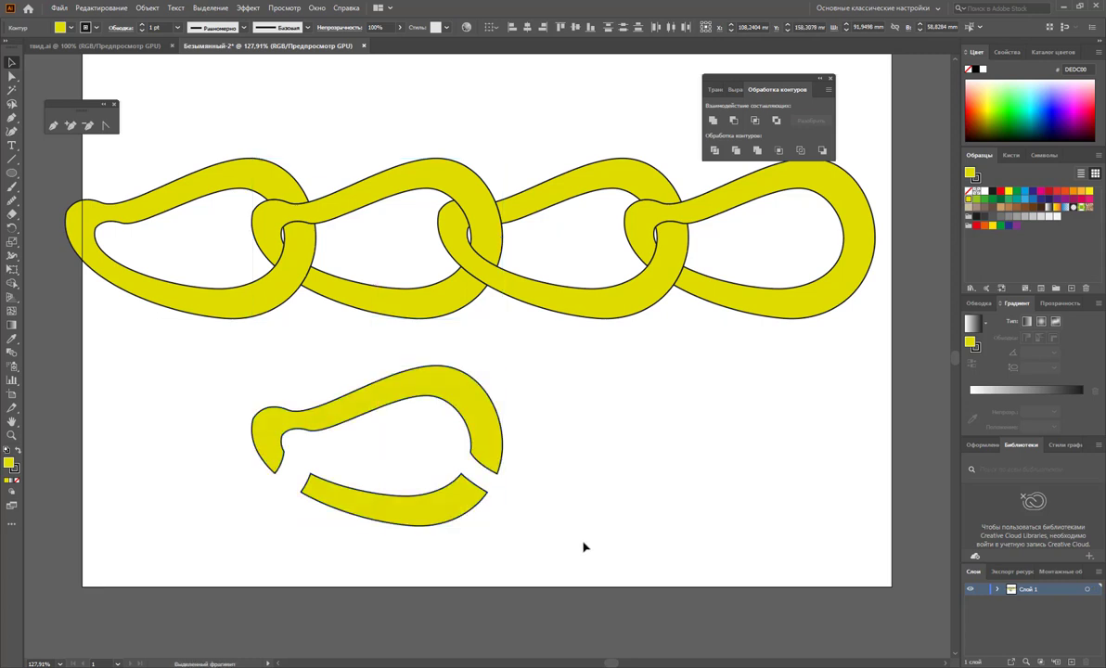
left_click(584, 547)
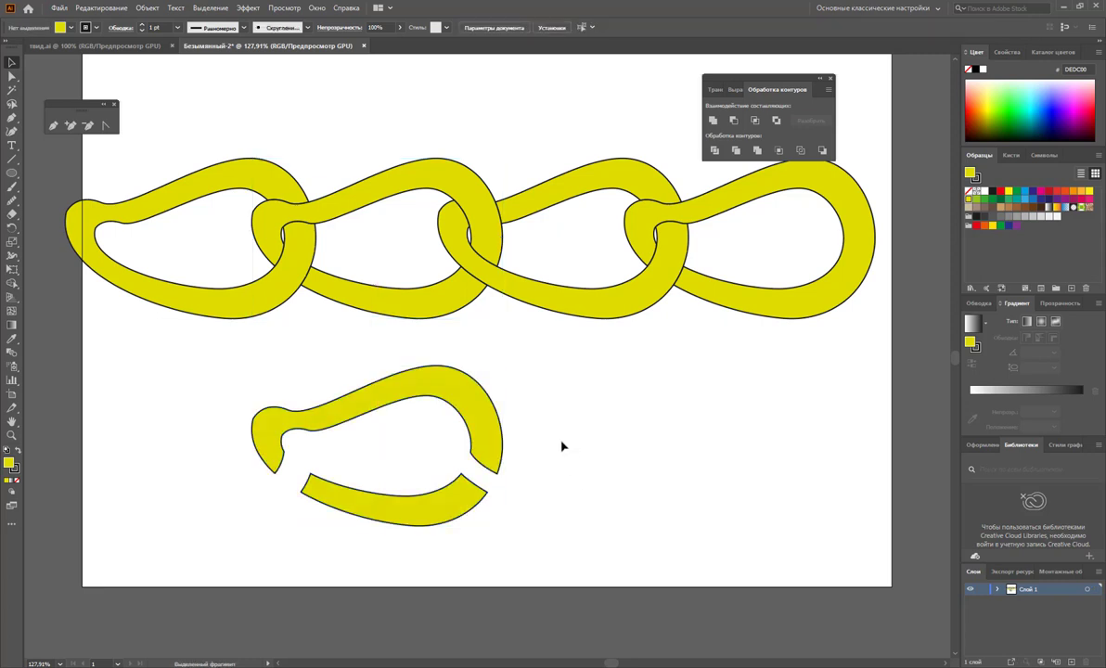
left_click_drag(773, 352, 186, 176)
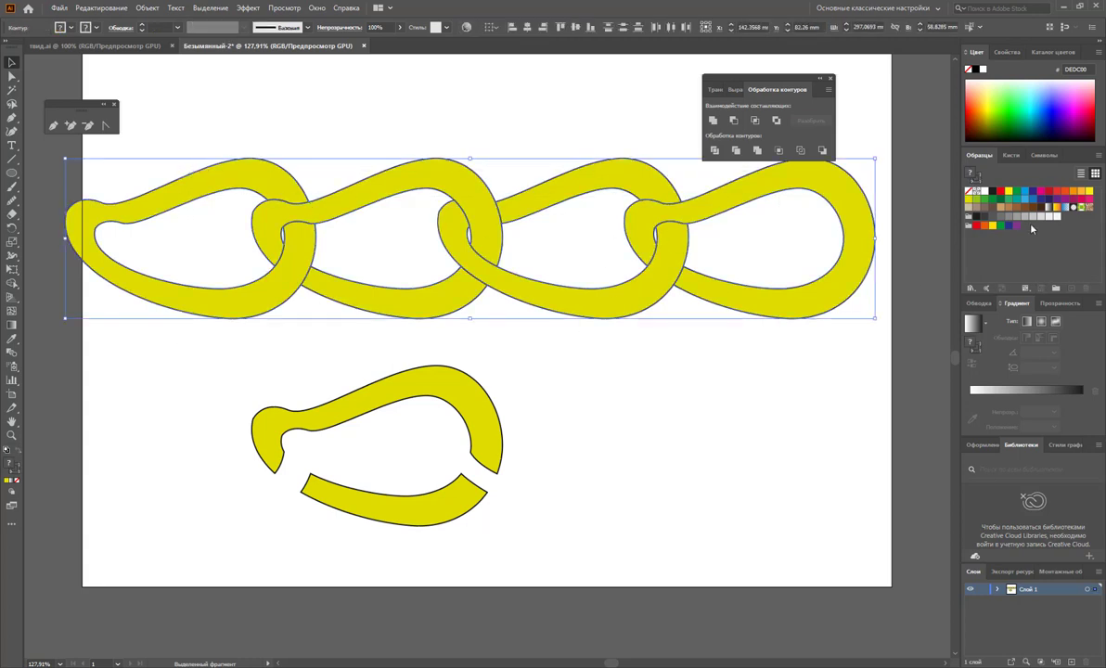
left_click(971, 323)
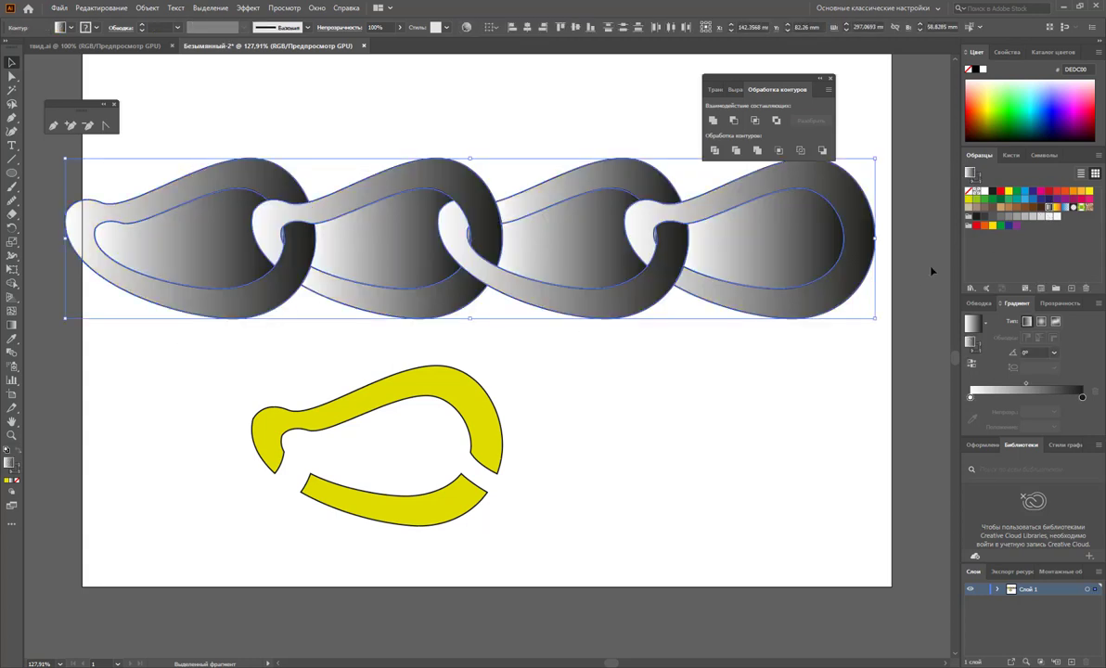
left_click(685, 468)
Delete three inner link paths, then restore the plain yellow chain
left_click(12, 76)
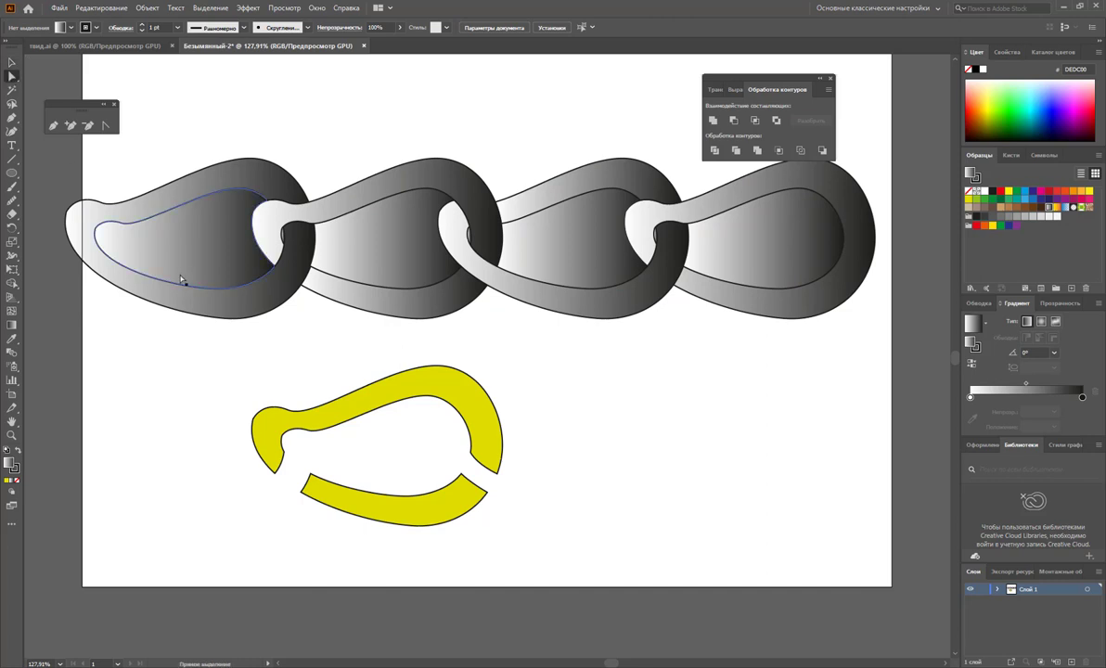
left_click(176, 265)
left_click(395, 257, "shift")
left_click(575, 247, "shift")
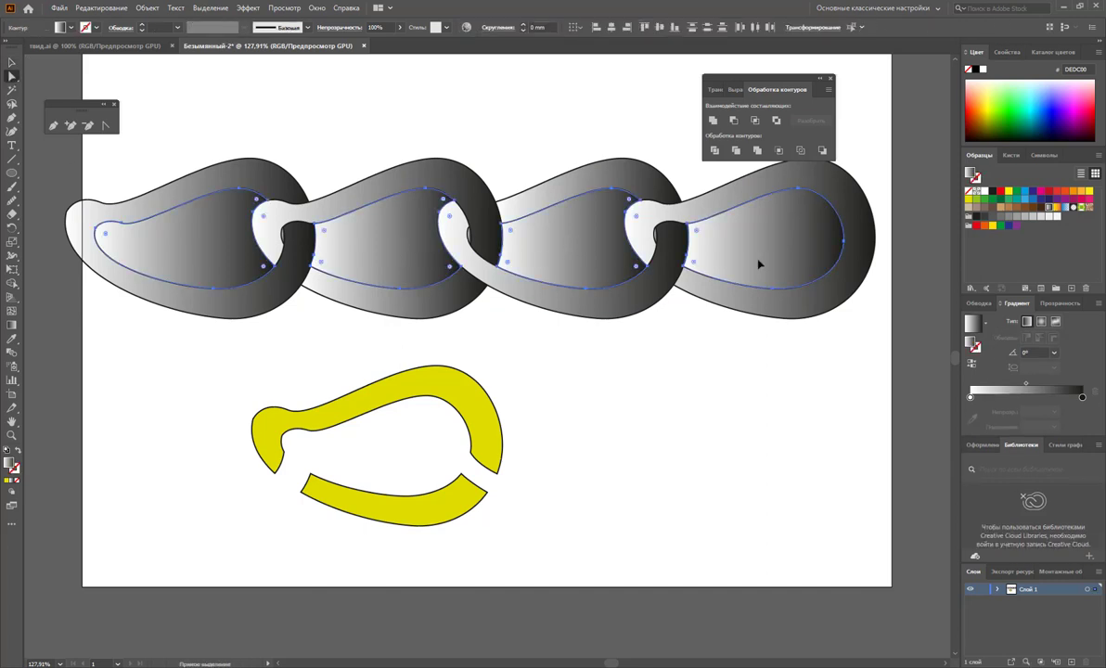
key("Delete")
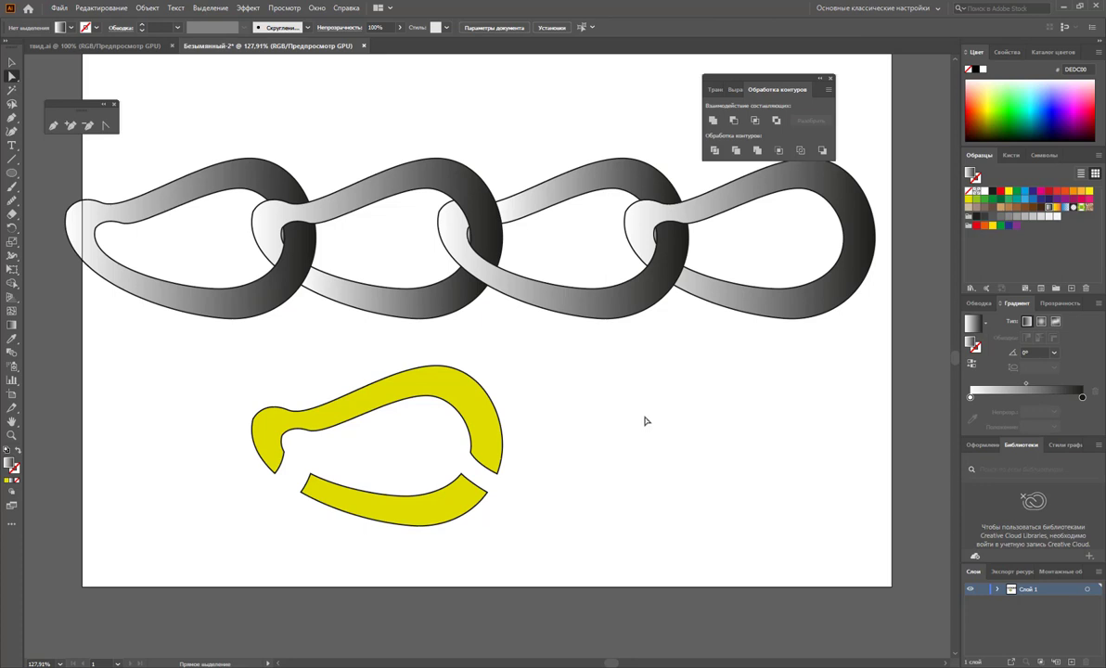
key("ctrl+a")
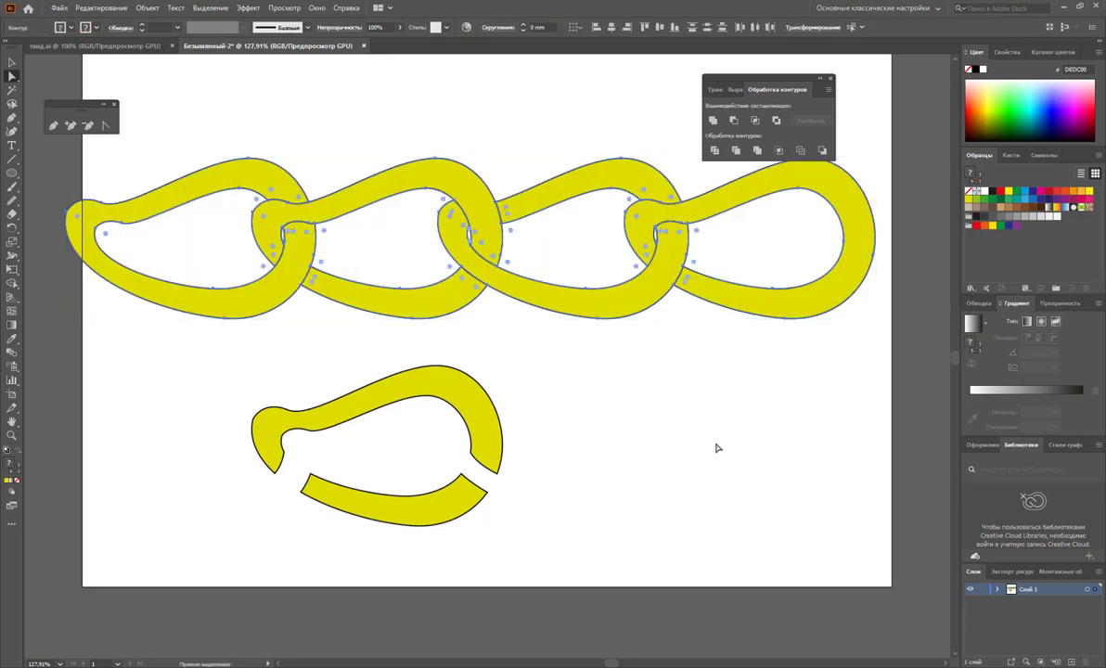
left_click(178, 218)
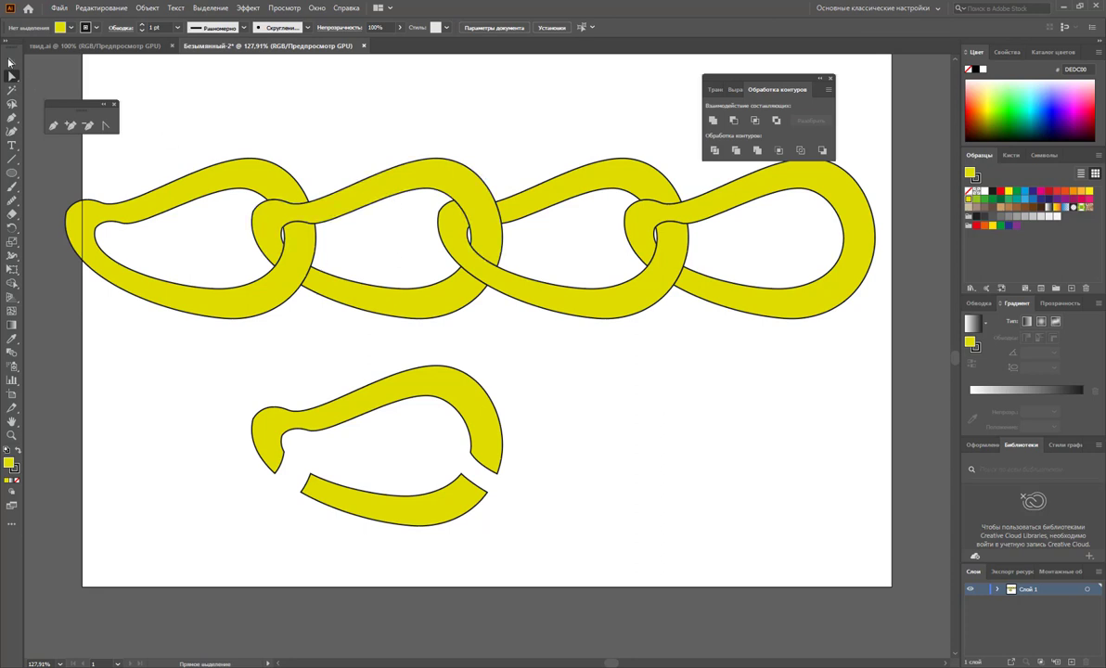
left_click(11, 62)
Draw a black, strokeless rectangle to the right of the split link
left_click(11, 172)
left_click_drag(11, 172, 92, 169)
left_click_drag(542, 362, 673, 405)
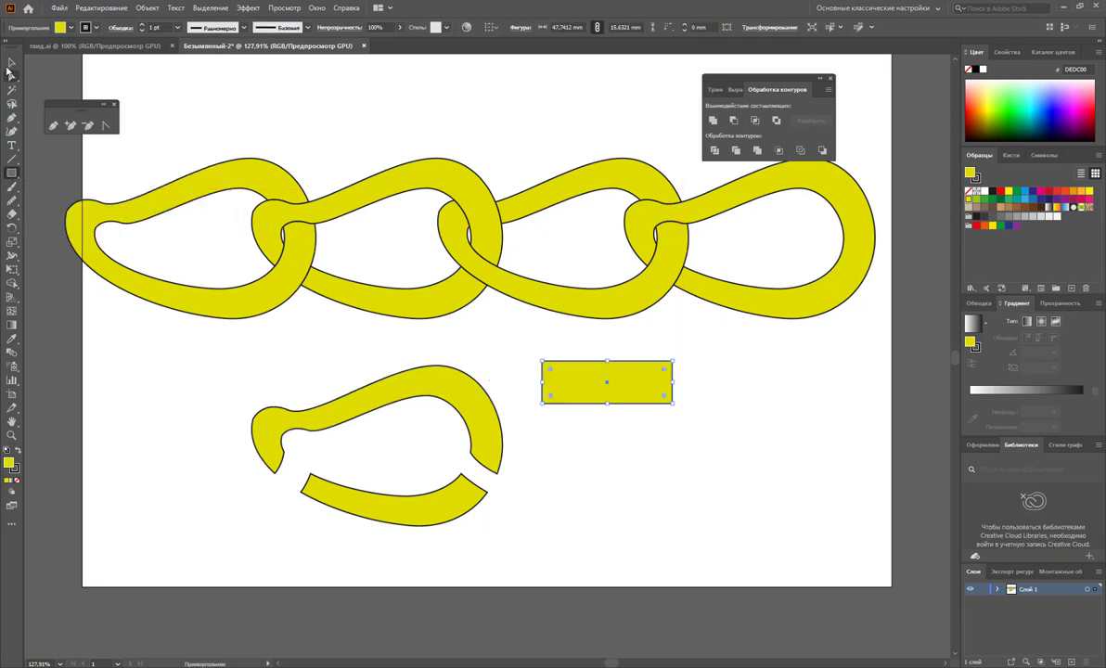
left_click(11, 62)
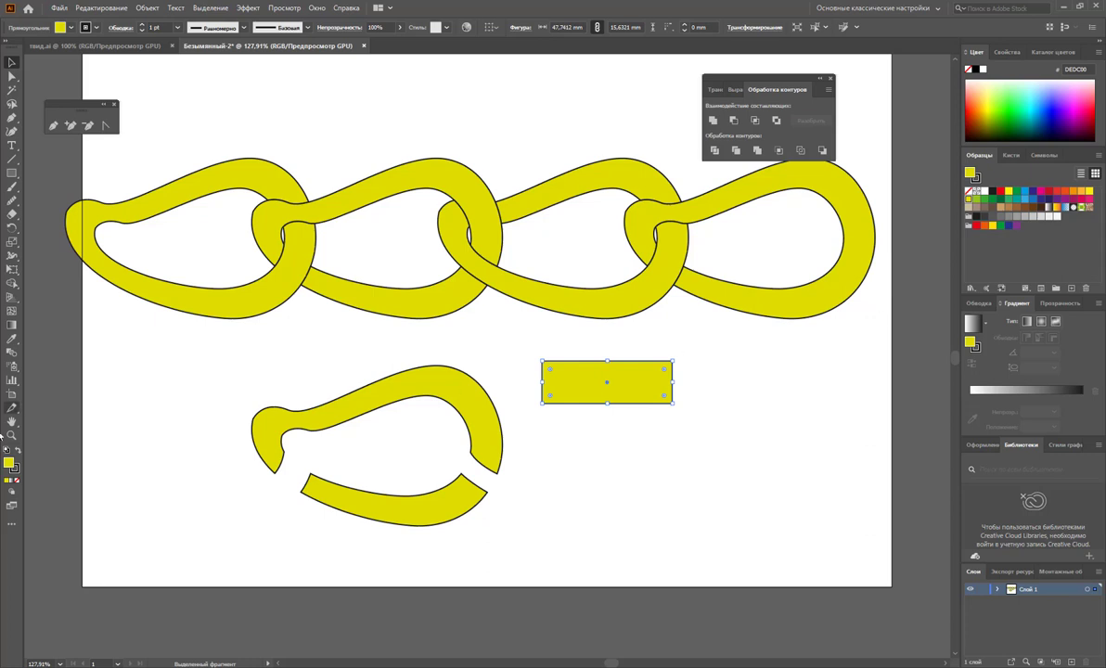
left_click(18, 451)
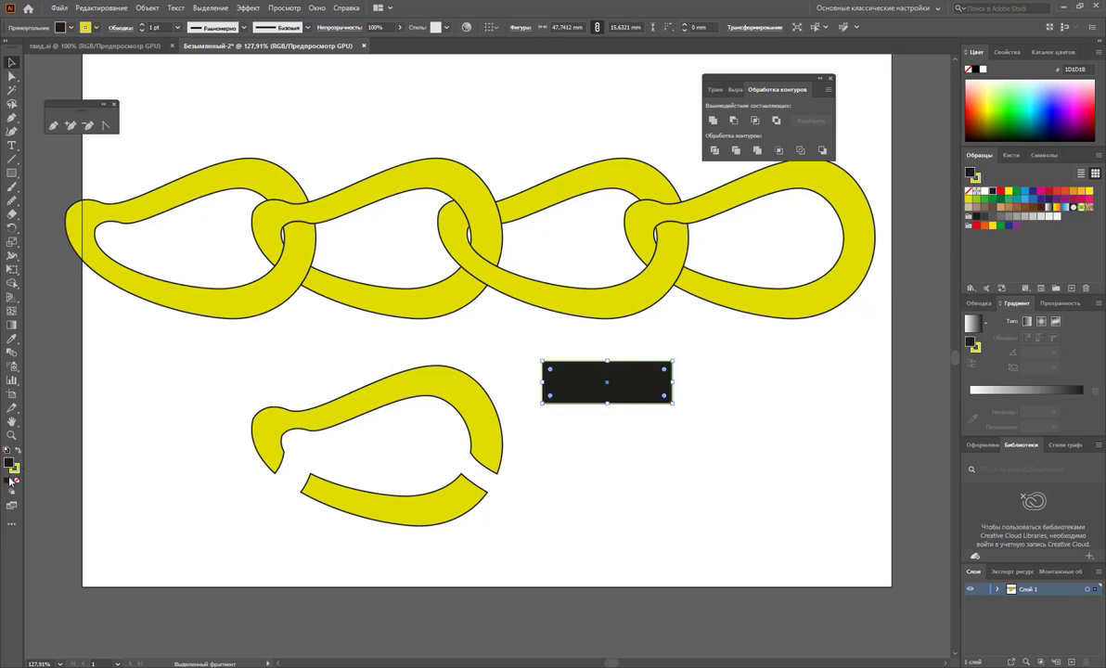
left_click(19, 478)
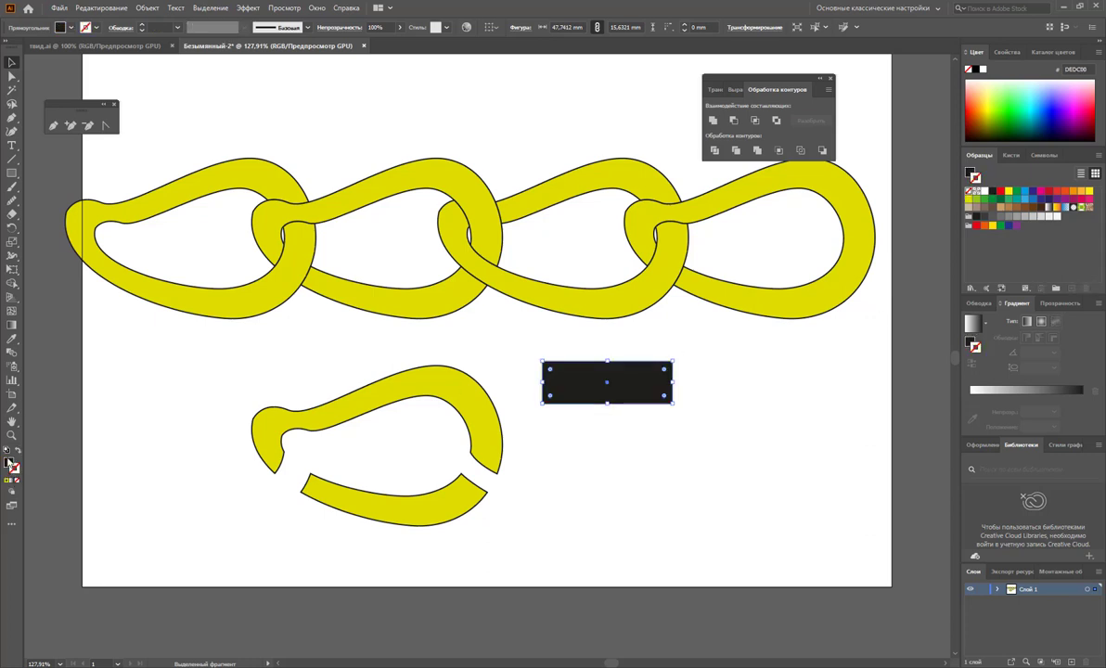
left_click(519, 454)
Duplicate the black rectangle downward into a stacked column of bars
left_click_drag(588, 390, 591, 432)
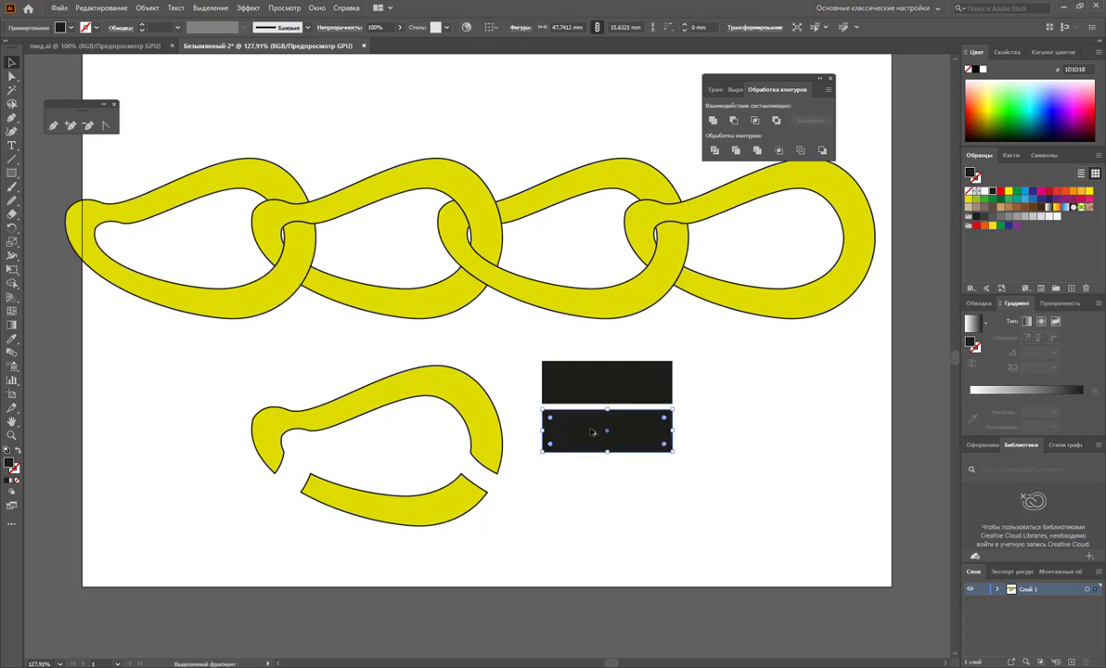
key("ctrl+d")
key("ctrl+d")
left_click(705, 483)
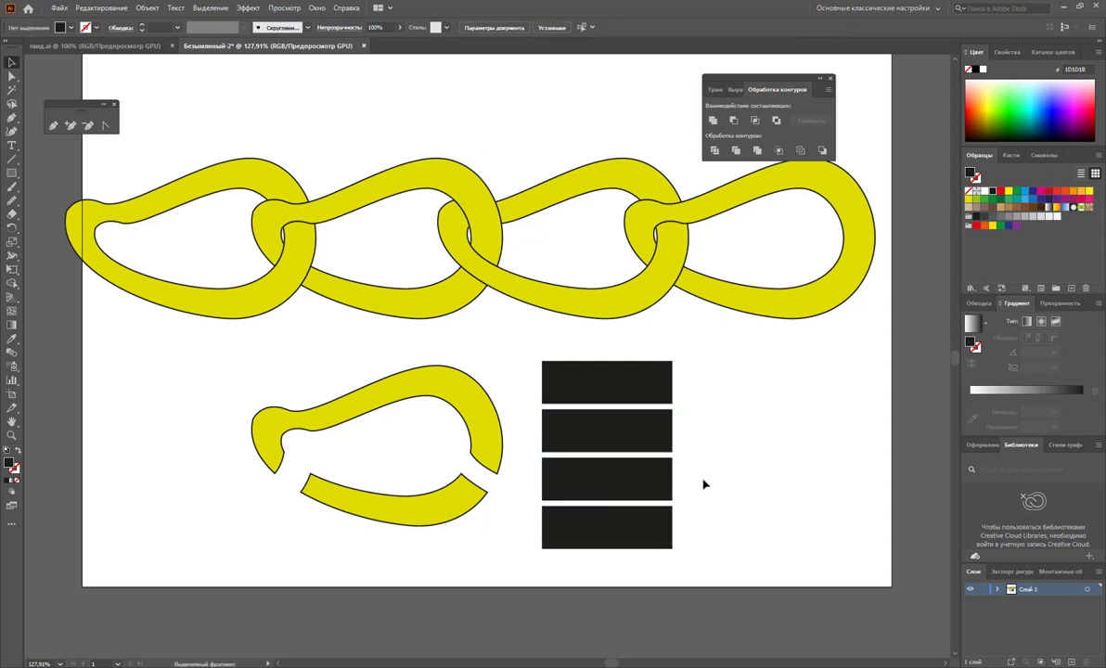
left_click(623, 521)
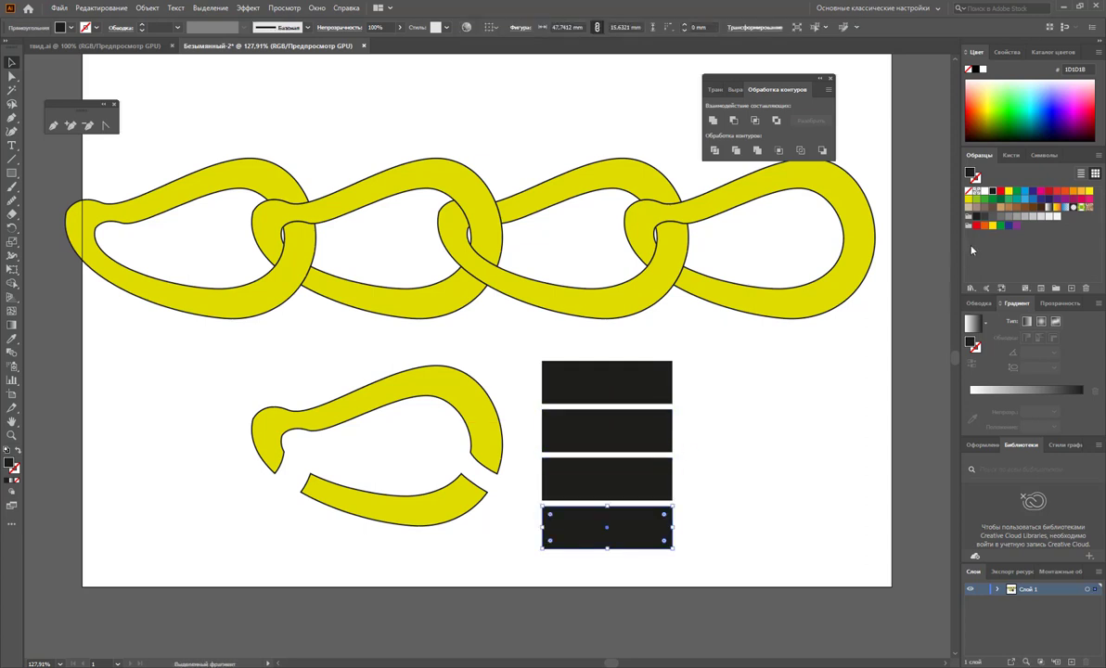
key("Delete")
Colour the third bar light grey and the second blue-grey 8C8F9B, then select all four bars
left_click(668, 475)
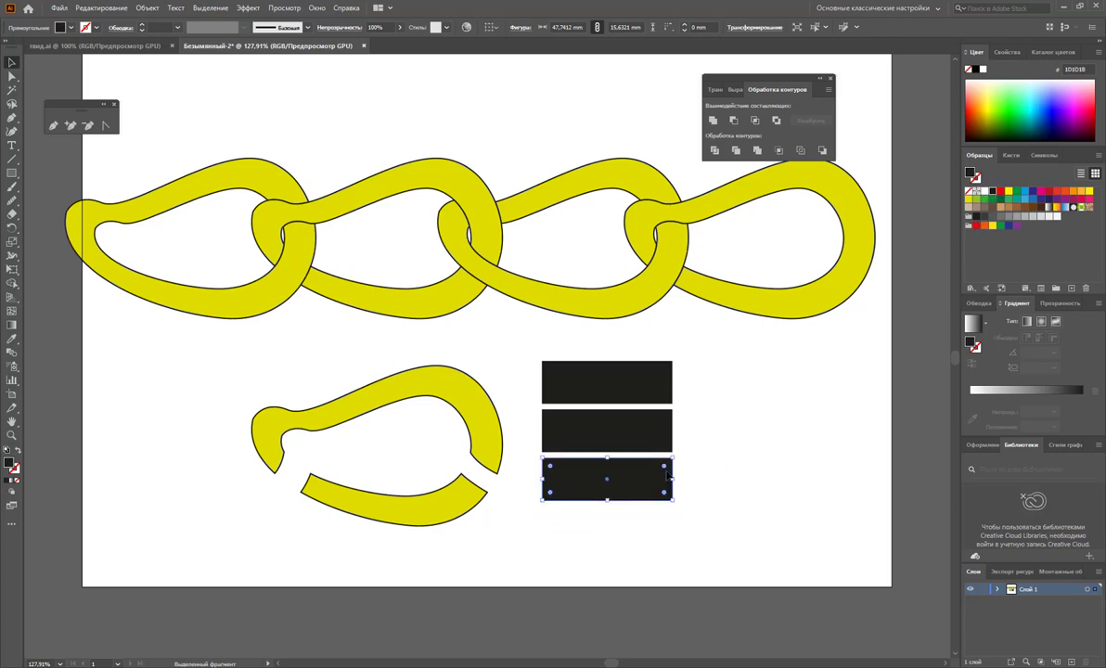
left_click(1052, 219)
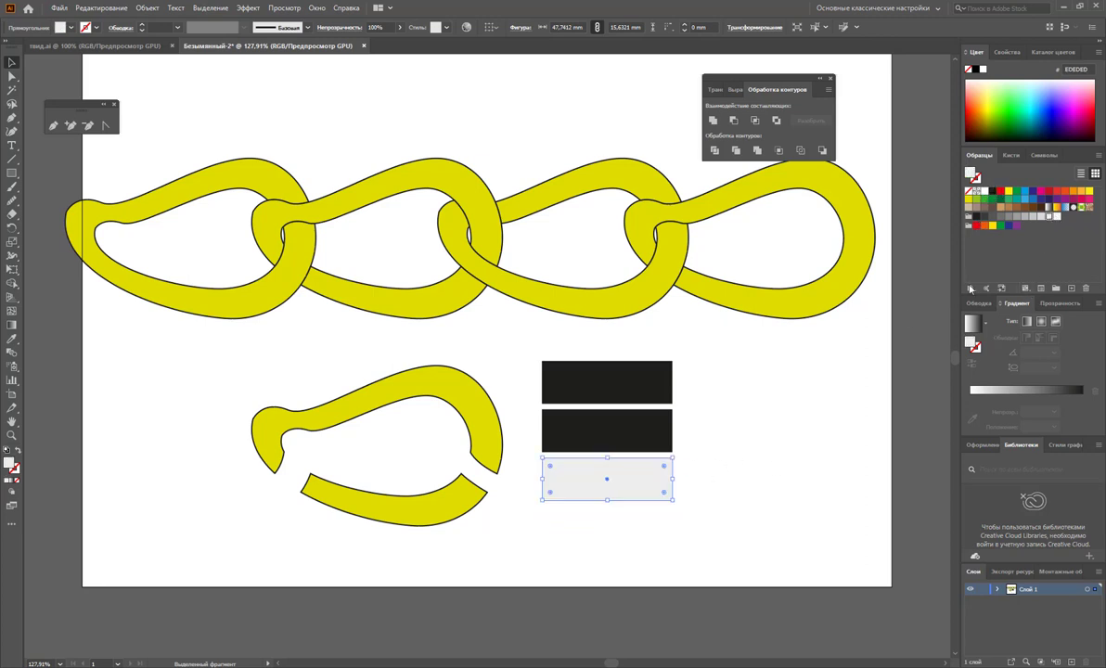
left_click(669, 391)
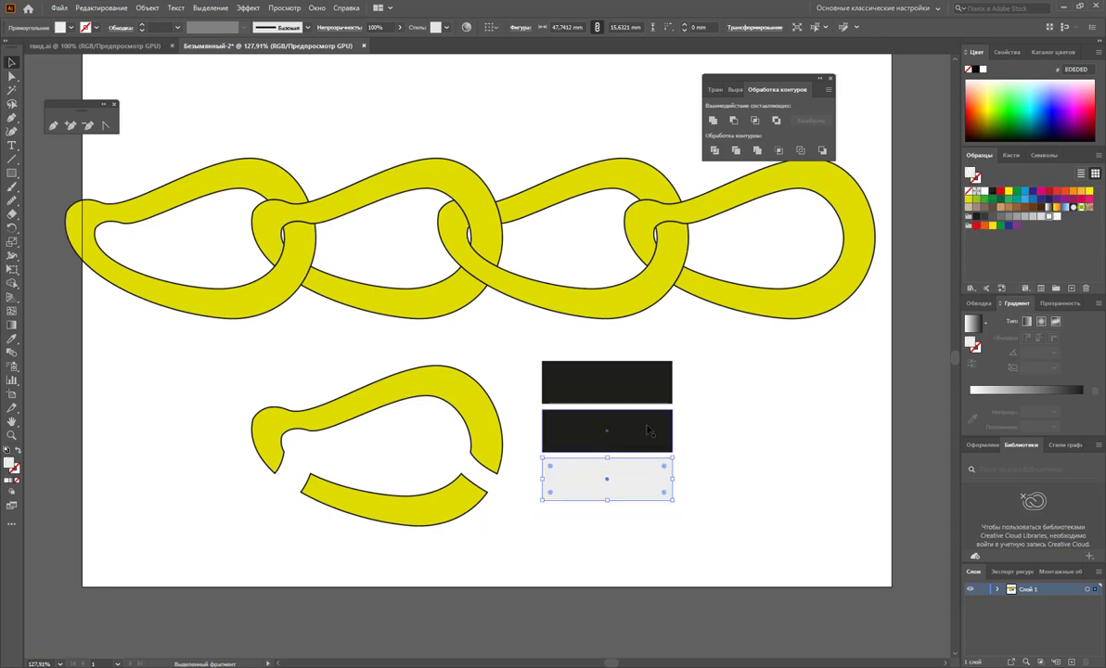
left_click(1015, 219)
double_click(11, 462)
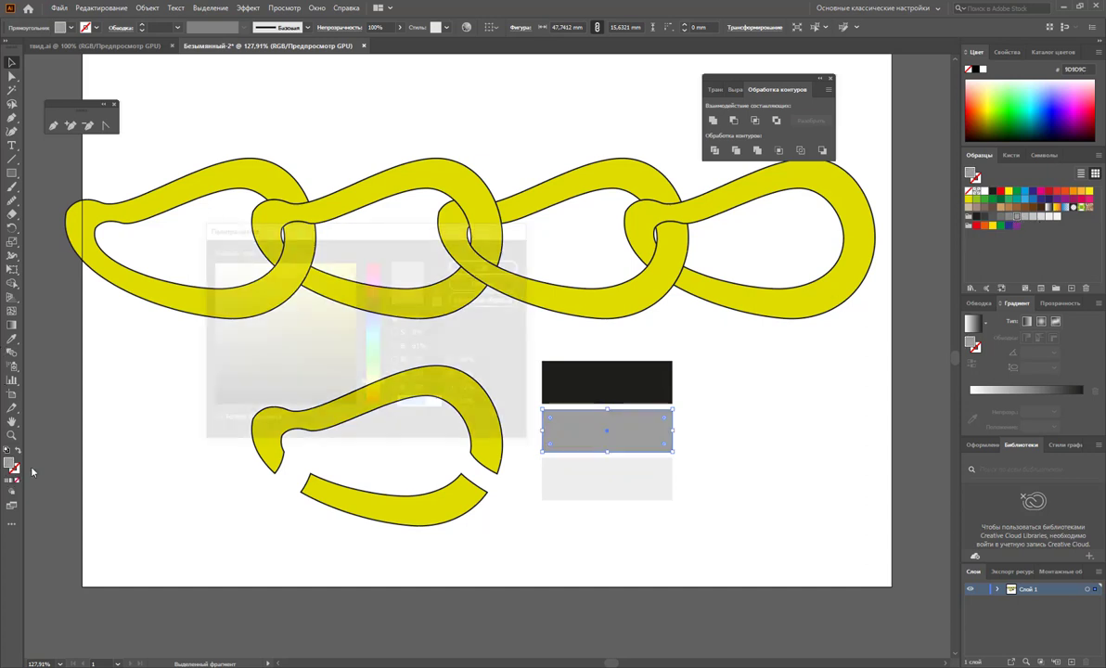
left_click_drag(372, 299, 376, 315)
left_click(224, 318)
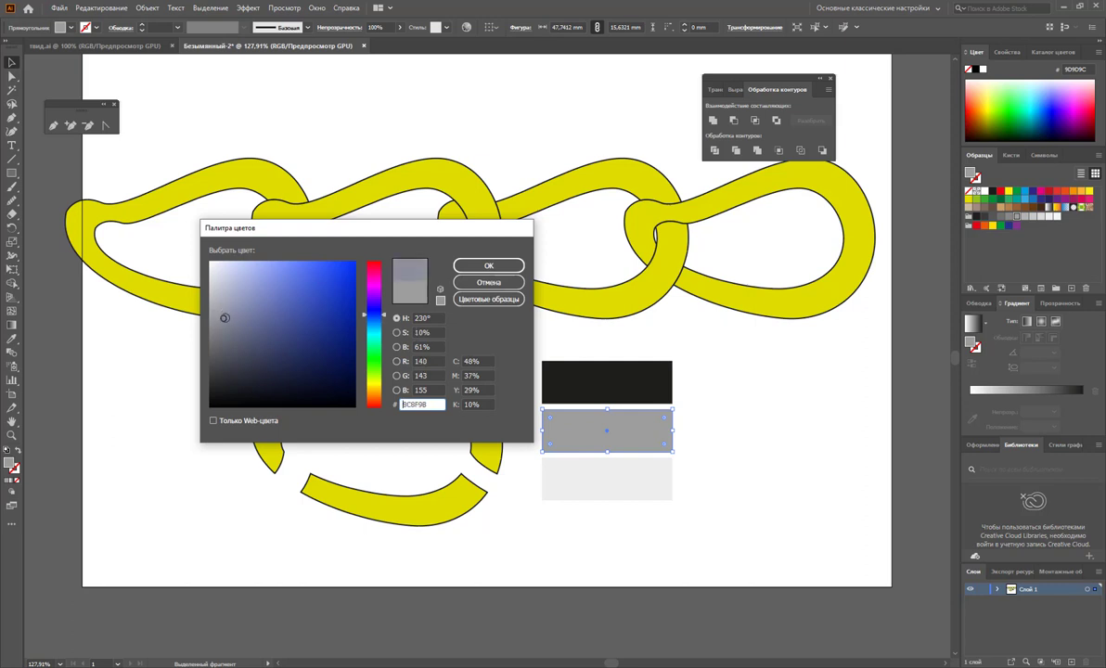
left_click(488, 266)
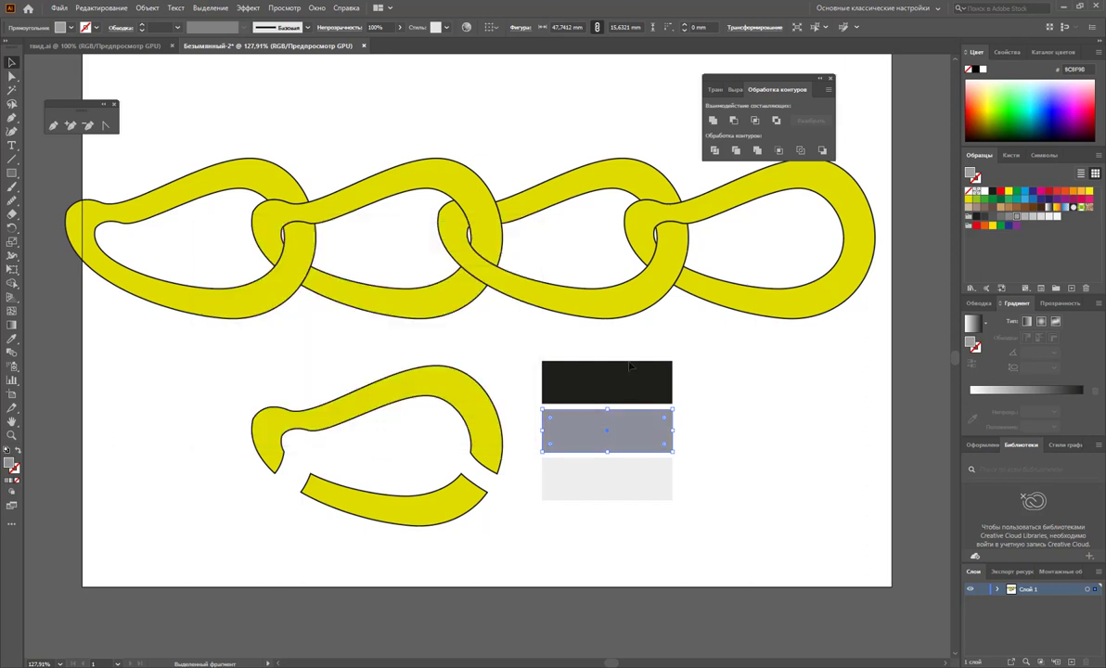
left_click(742, 431)
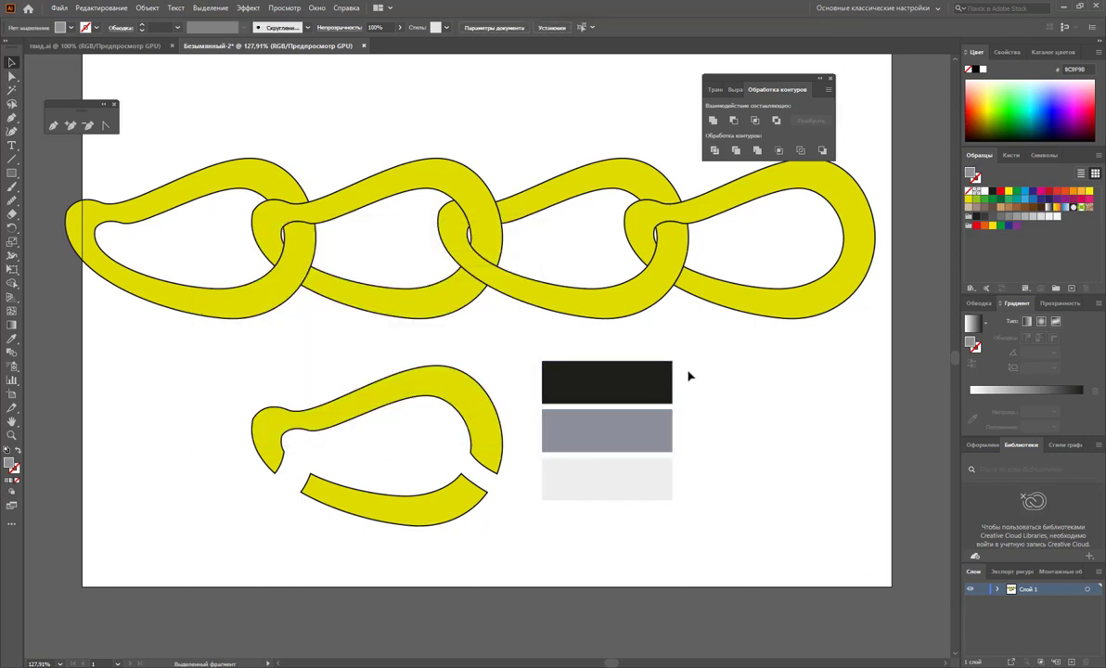
left_click_drag(650, 336, 620, 512)
left_click(707, 448)
left_click_drag(718, 362, 634, 556)
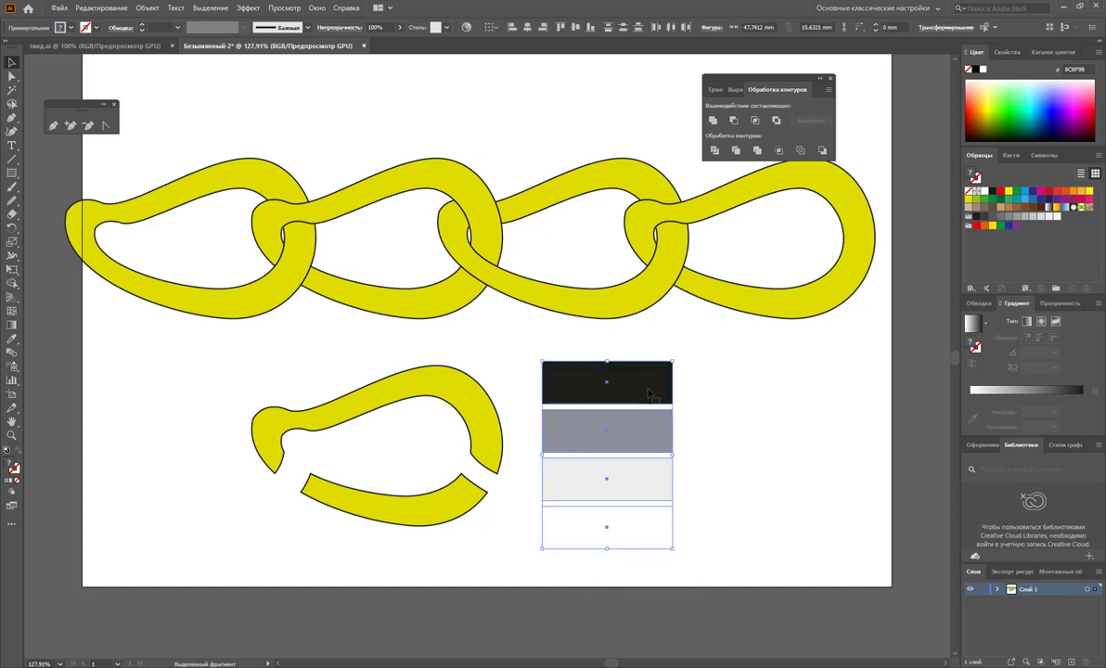
Save the four rectangle colours as a new swatch group
left_click(1056, 288)
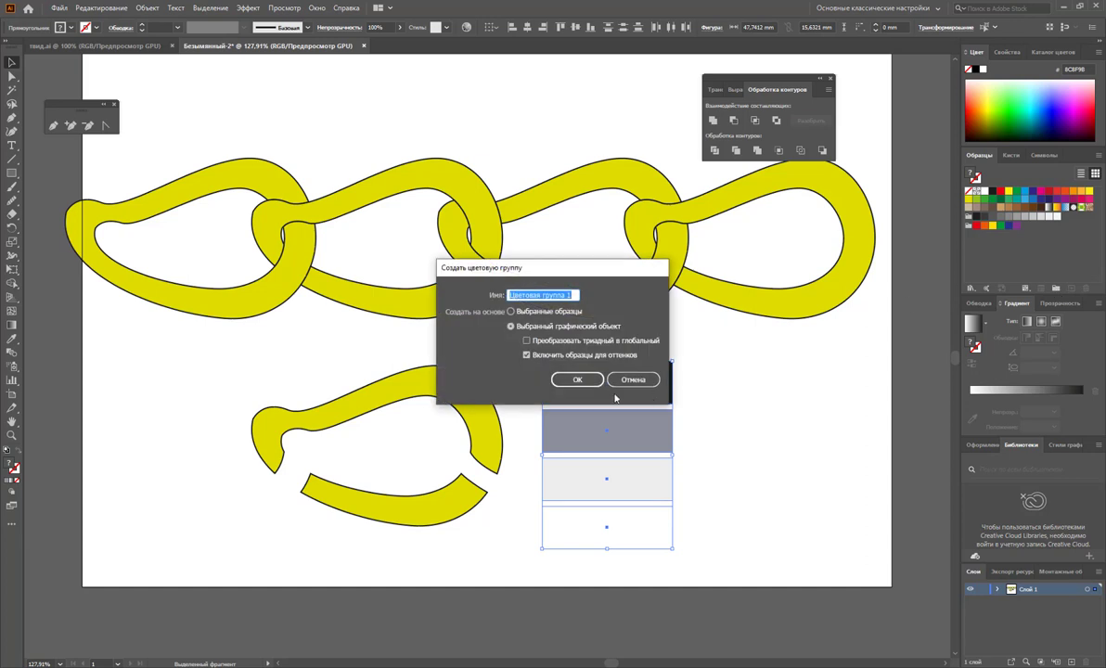
left_click(574, 381)
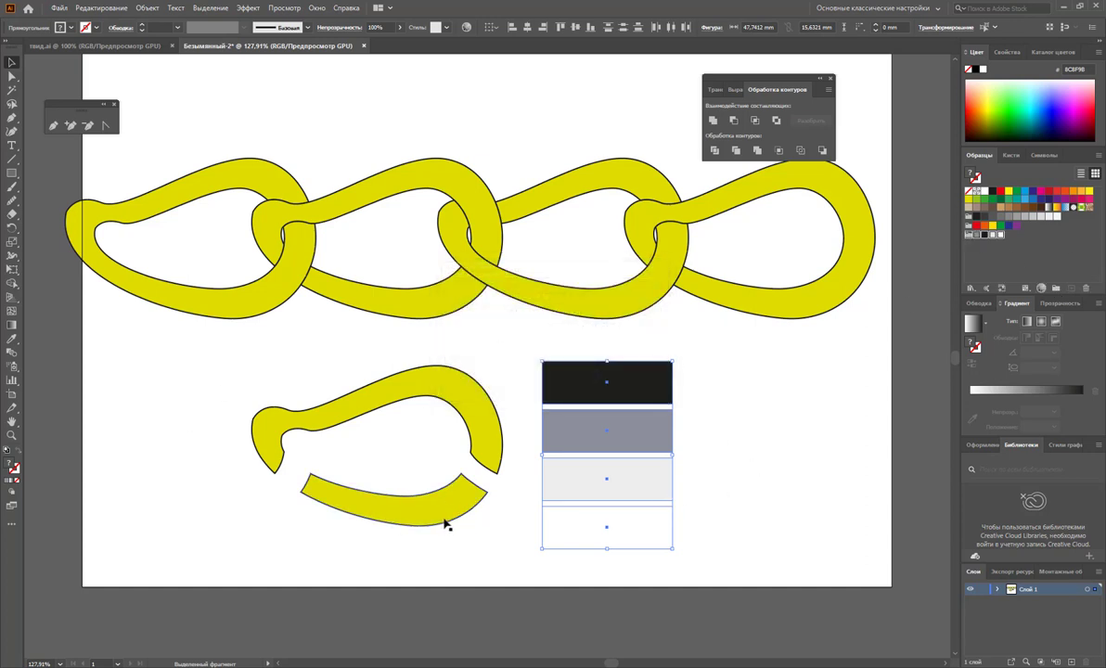
left_click(421, 580)
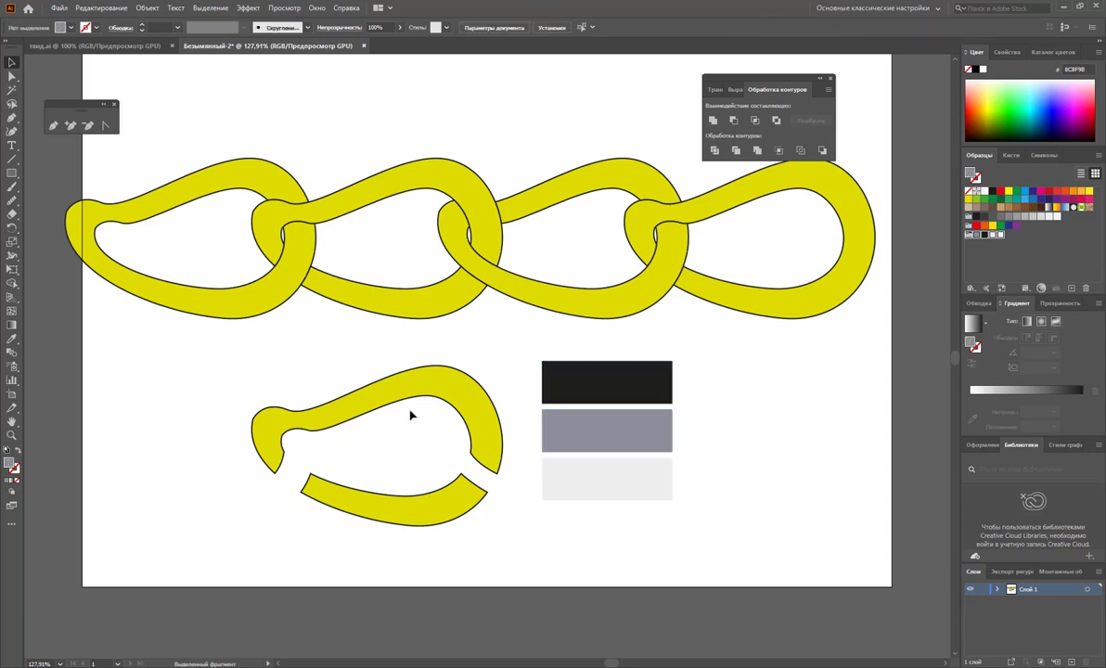
Fill both split link pieces with light grey EDEDED
left_click(411, 408)
left_click(446, 512, "shift")
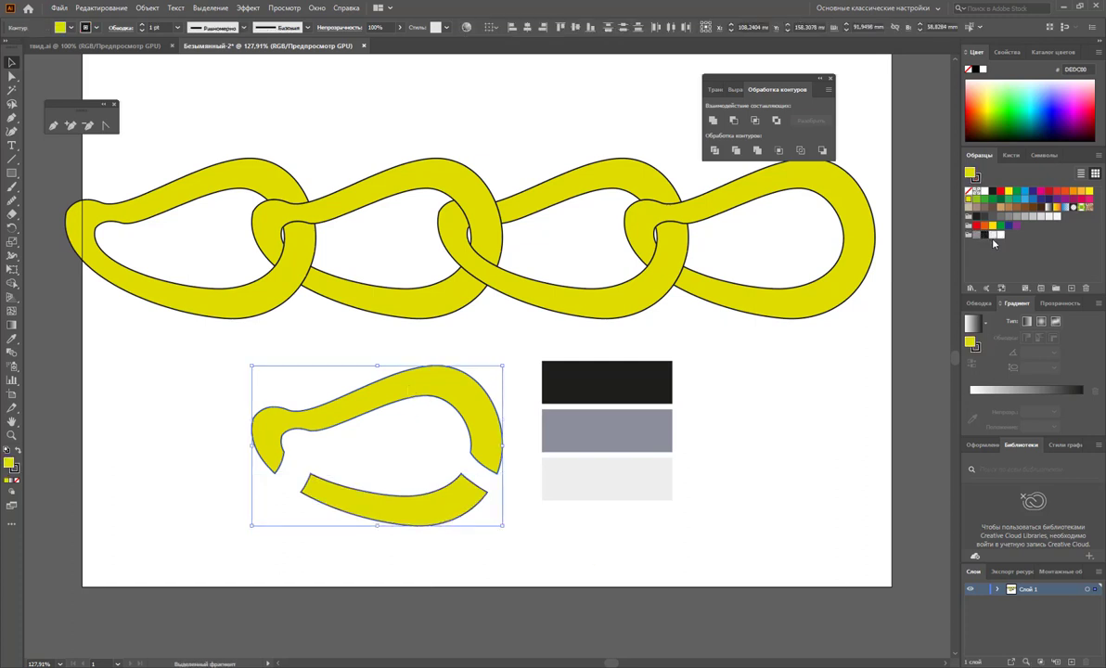
left_click(993, 235)
left_click(790, 494)
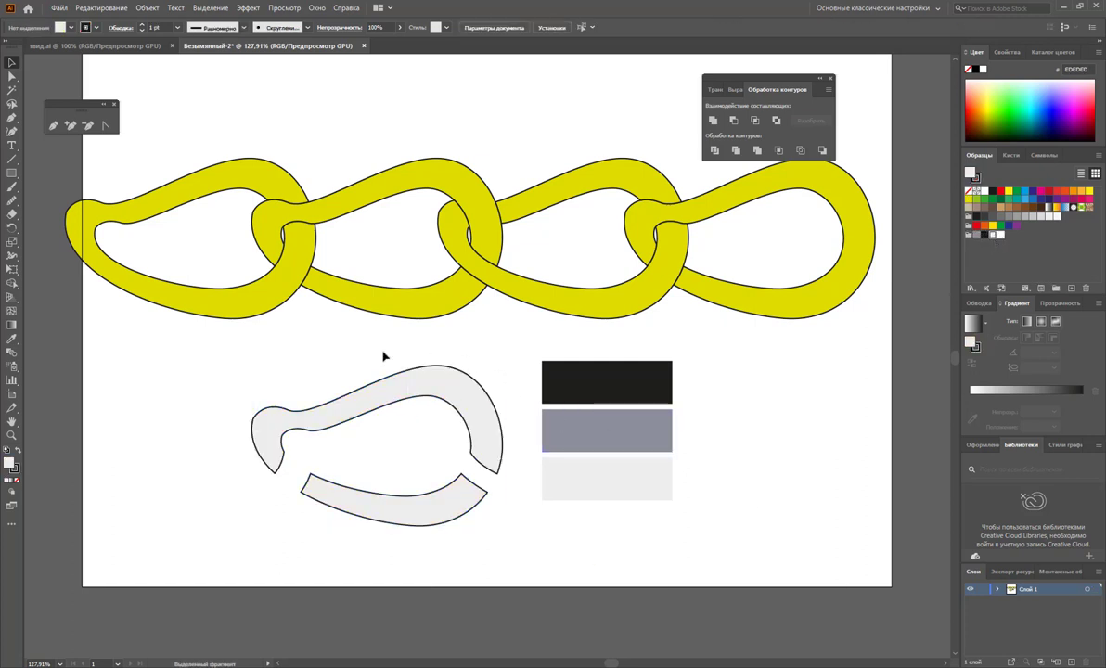
left_click(52, 124)
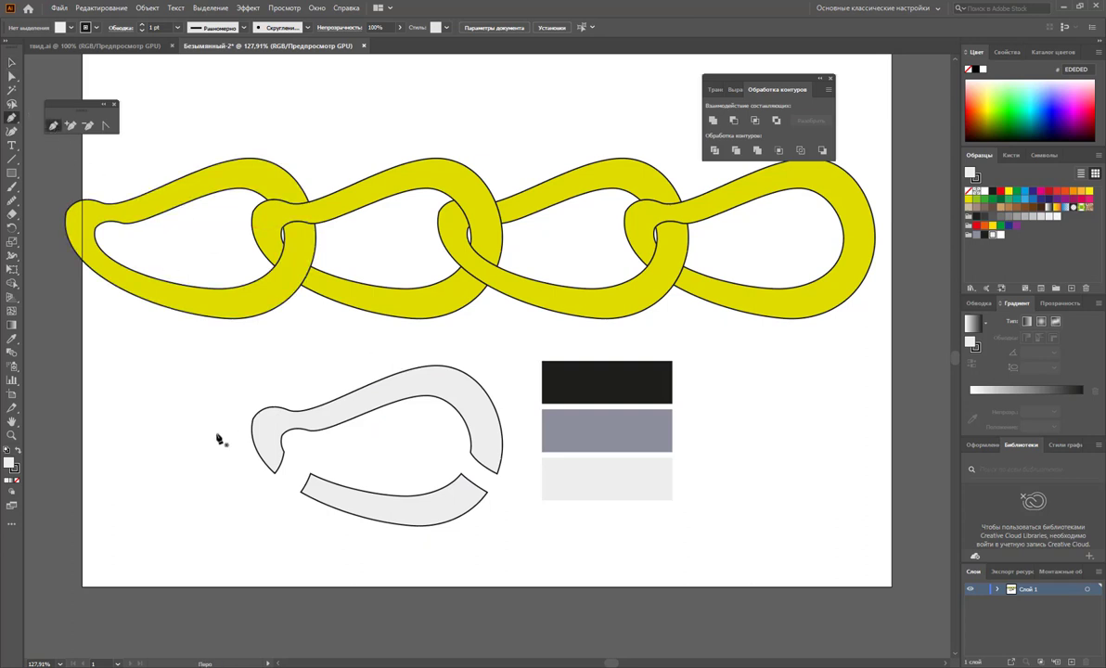
Draw an unfilled closed shape over the grey link's left end
left_click(253, 463)
mouse_move(259, 417)
left_mouse_down()
mouse_move(333, 415)
mouse_move(363, 386)
left_mouse_up()
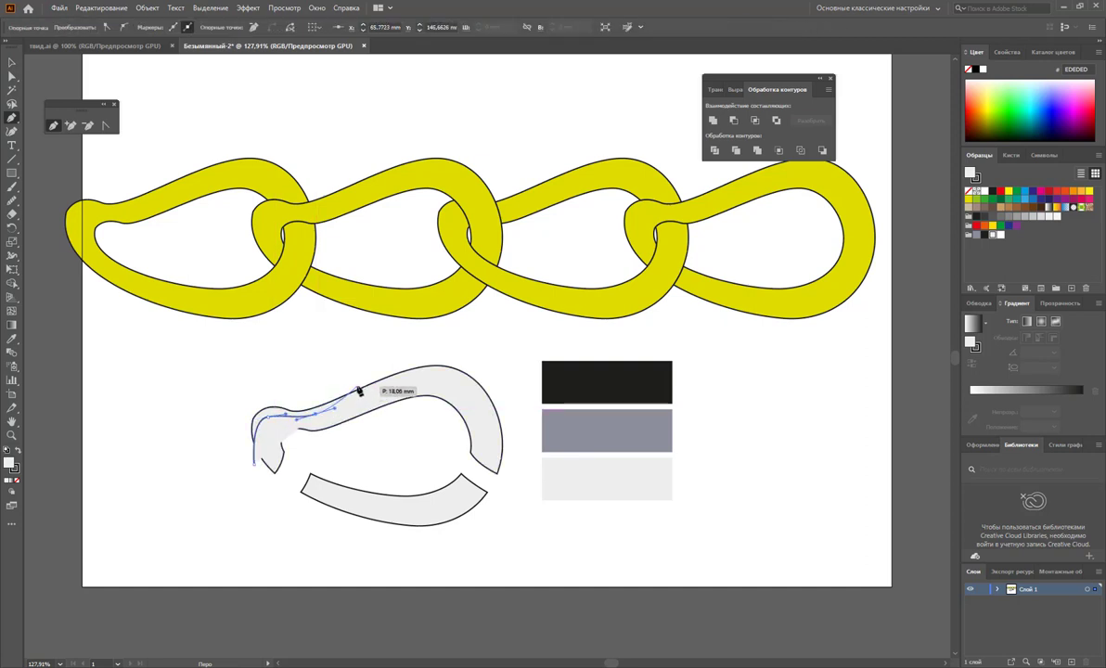
left_click(288, 365)
left_click(195, 377)
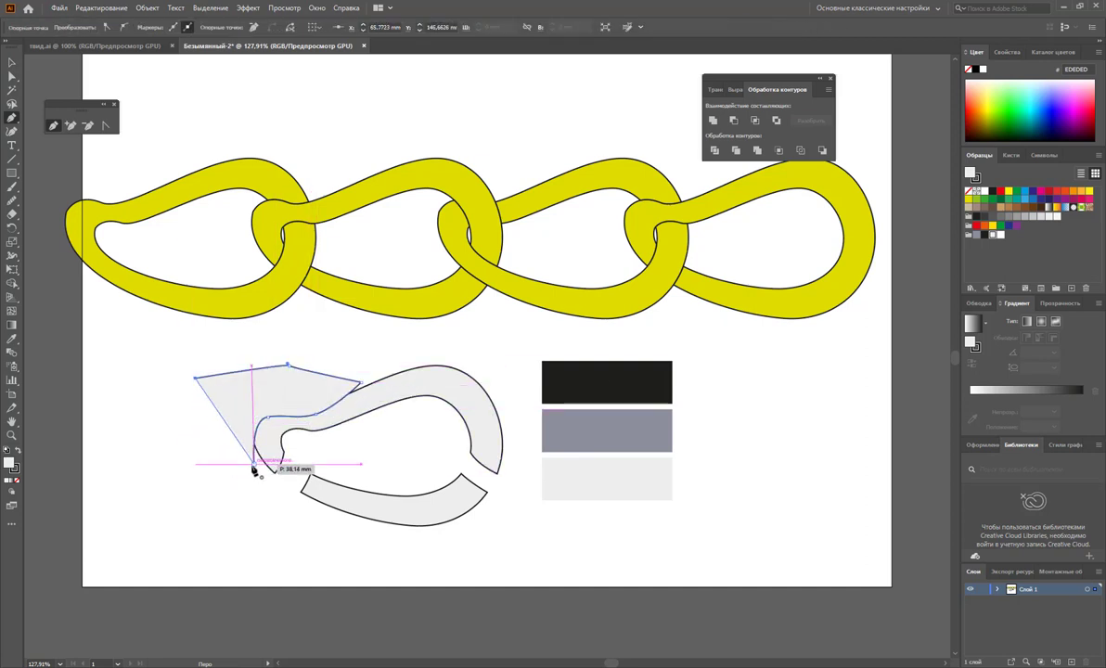
left_click_drag(256, 465, 251, 422)
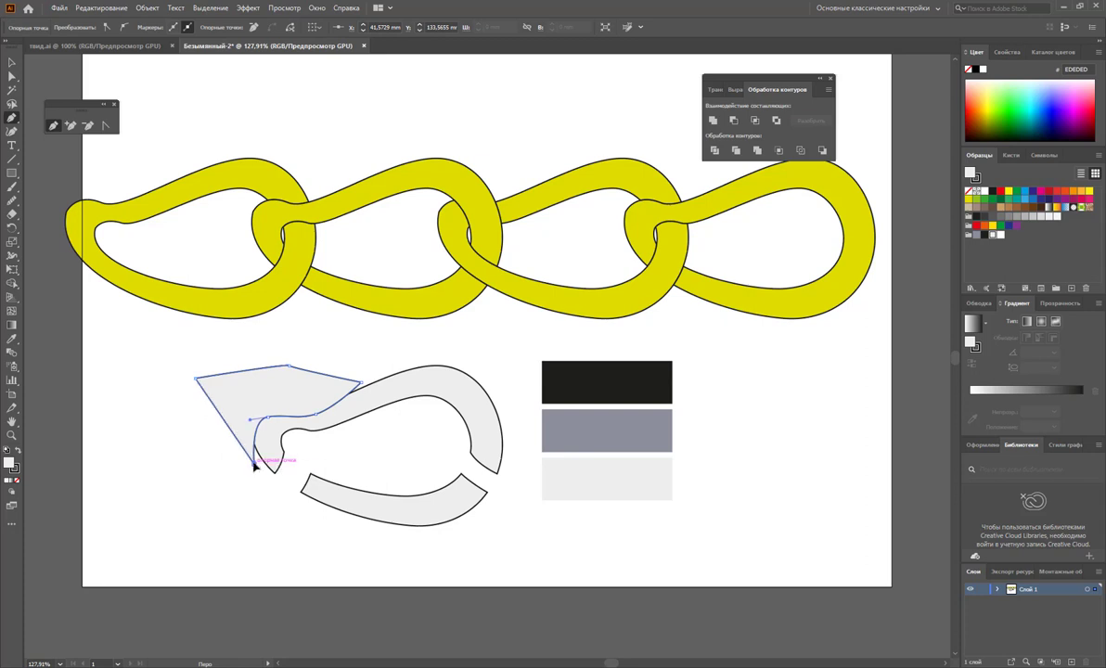
left_click(16, 482)
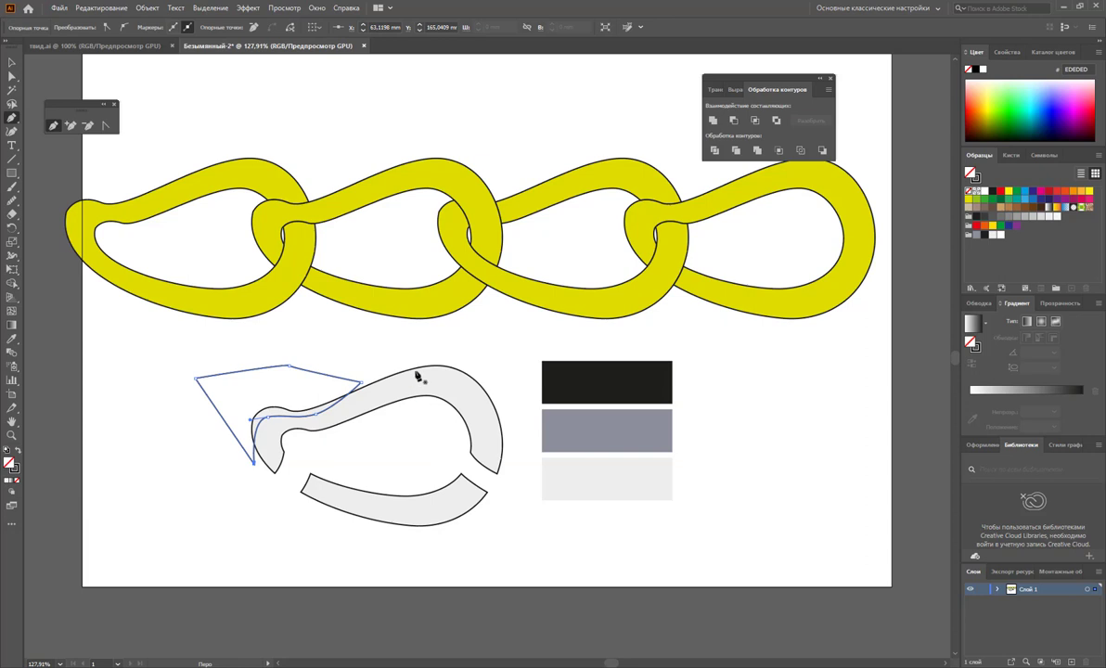
Draw a closed shape over the grey link's upper right edge
left_click_drag(455, 377, 502, 403)
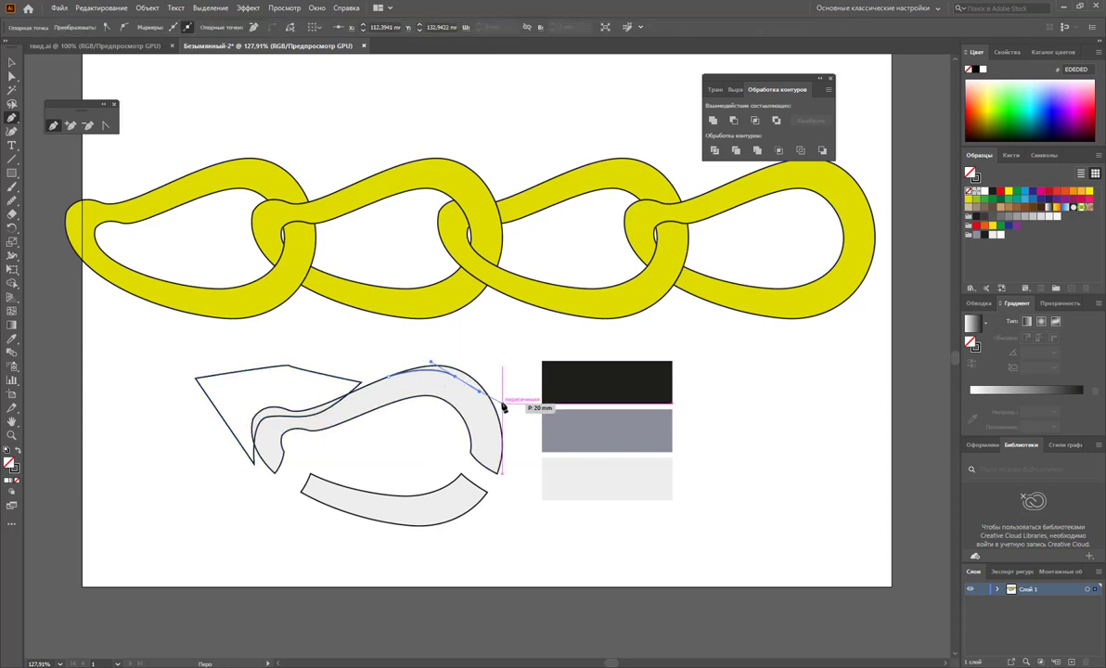
left_click(487, 357)
left_click(411, 347)
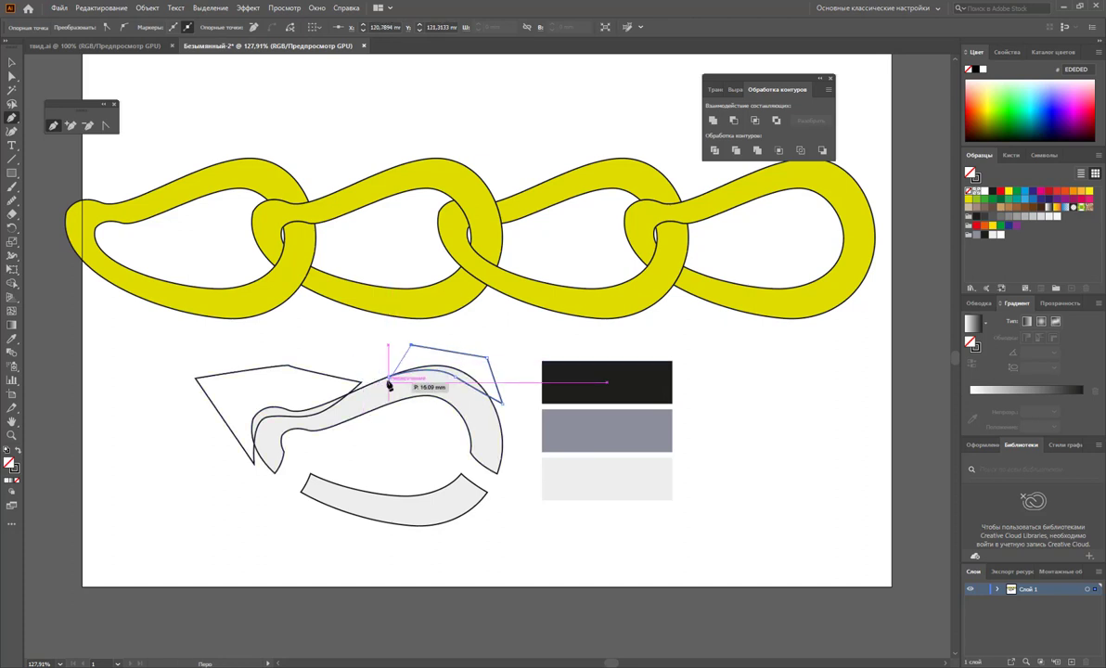
left_click(390, 382)
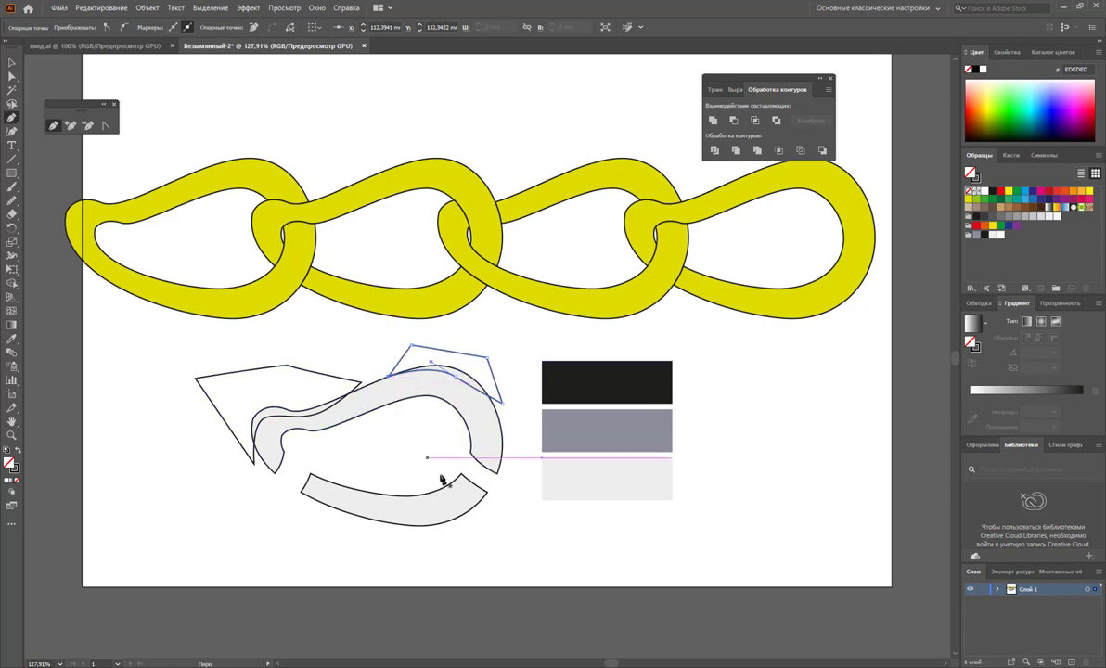
key("ctrl+shift+a")
Draw a closed shape along the underside of the lower grey piece
left_click(340, 509)
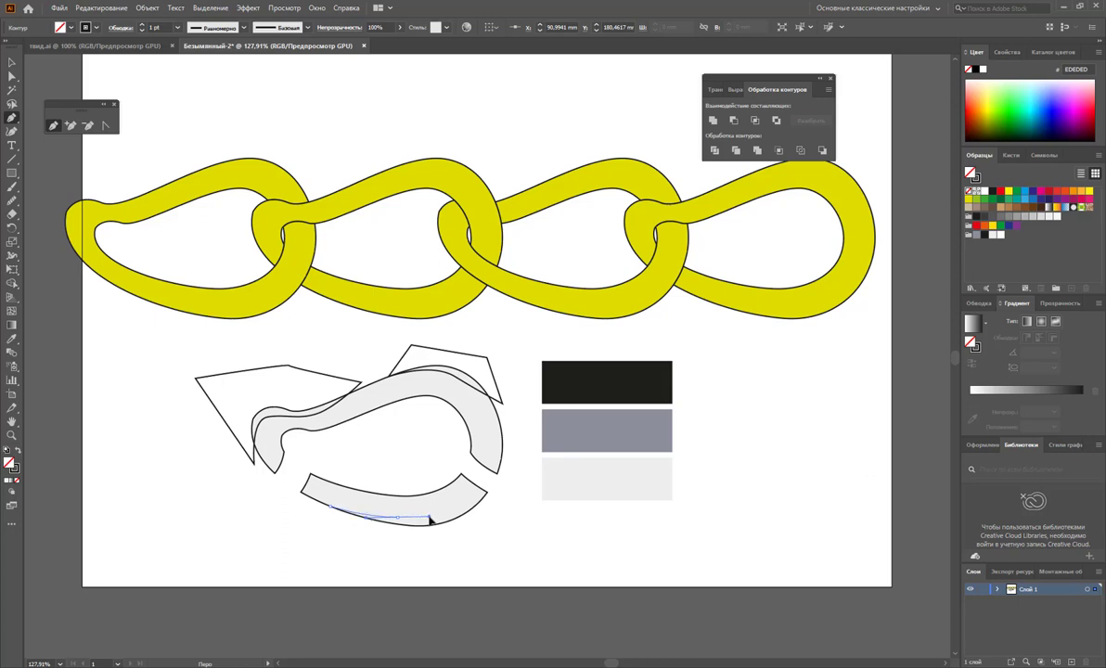
left_click(428, 515)
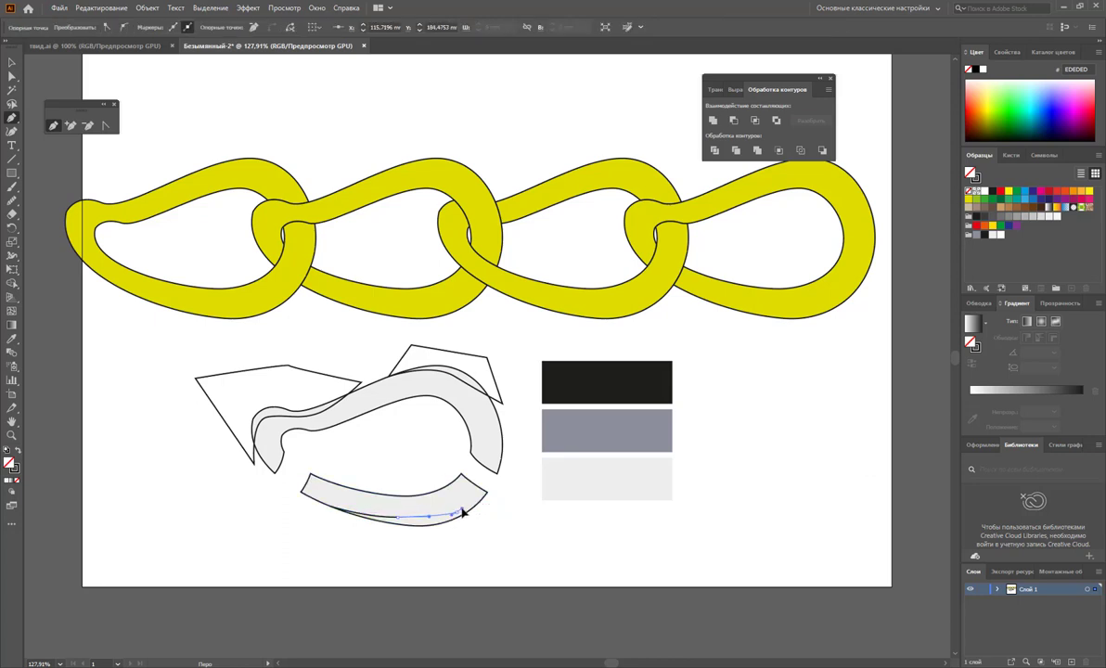
left_click_drag(461, 512, 484, 517)
left_click(462, 541)
left_click(379, 547)
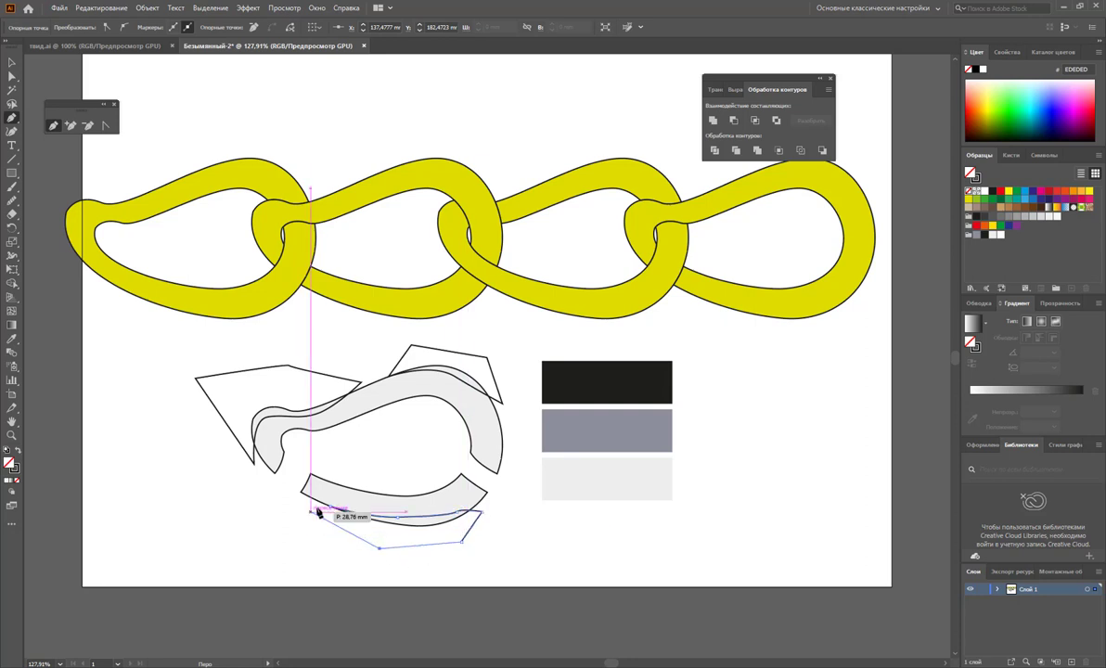
left_click(332, 510)
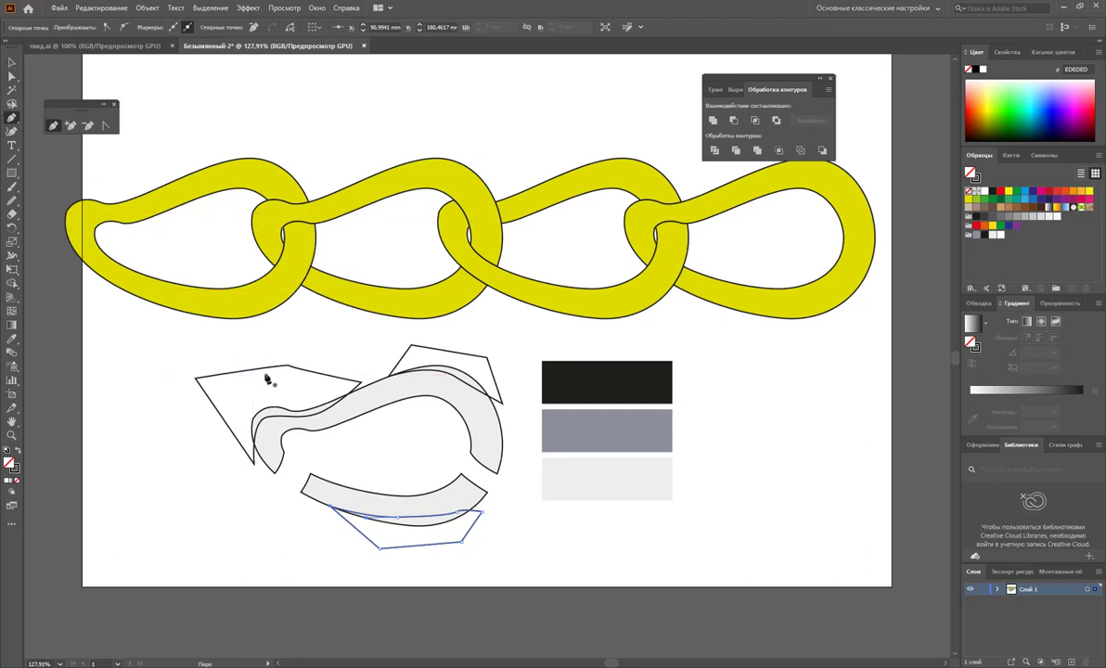
Draw a closed curved path along the link's inner right curve
left_click(438, 398)
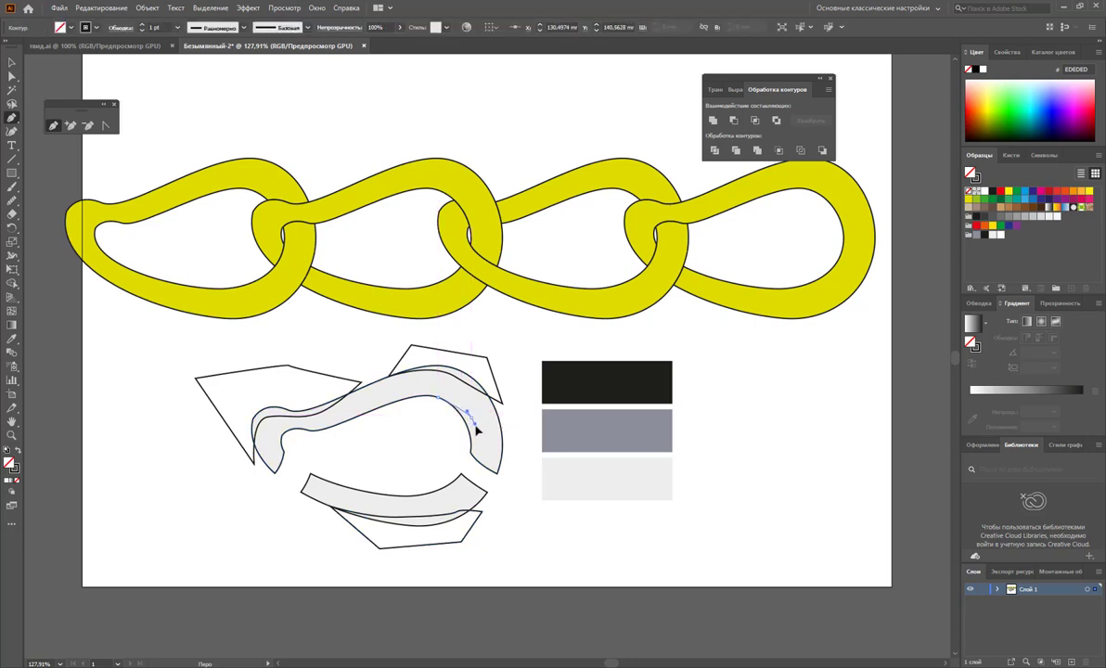
left_click(477, 433)
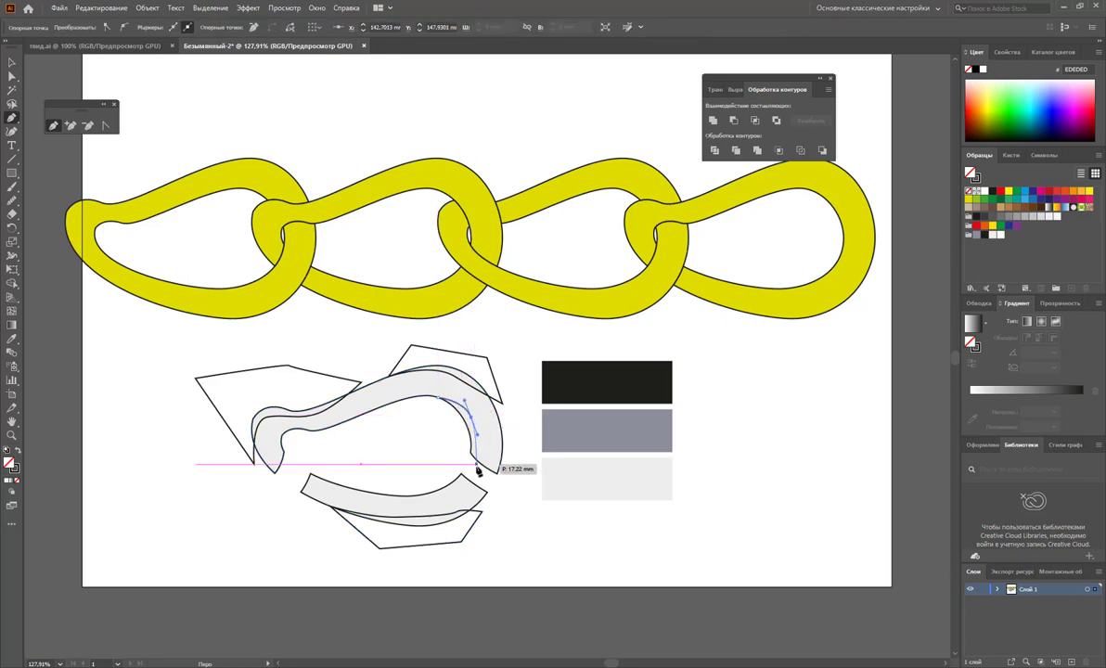
left_click(477, 469)
left_click(452, 494)
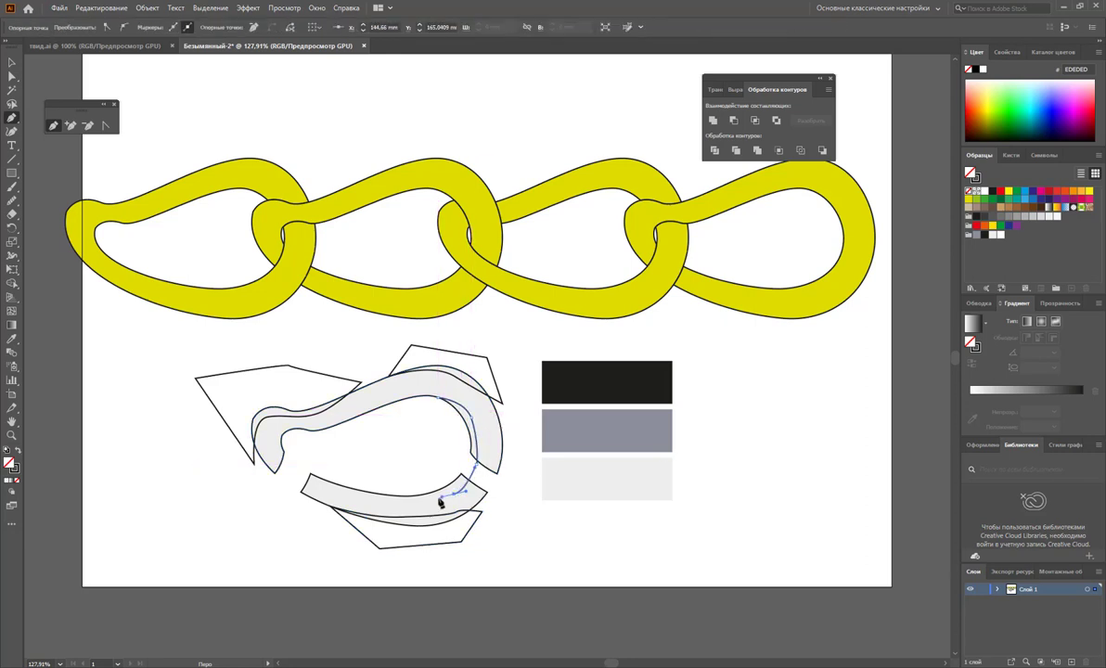
left_click(442, 497)
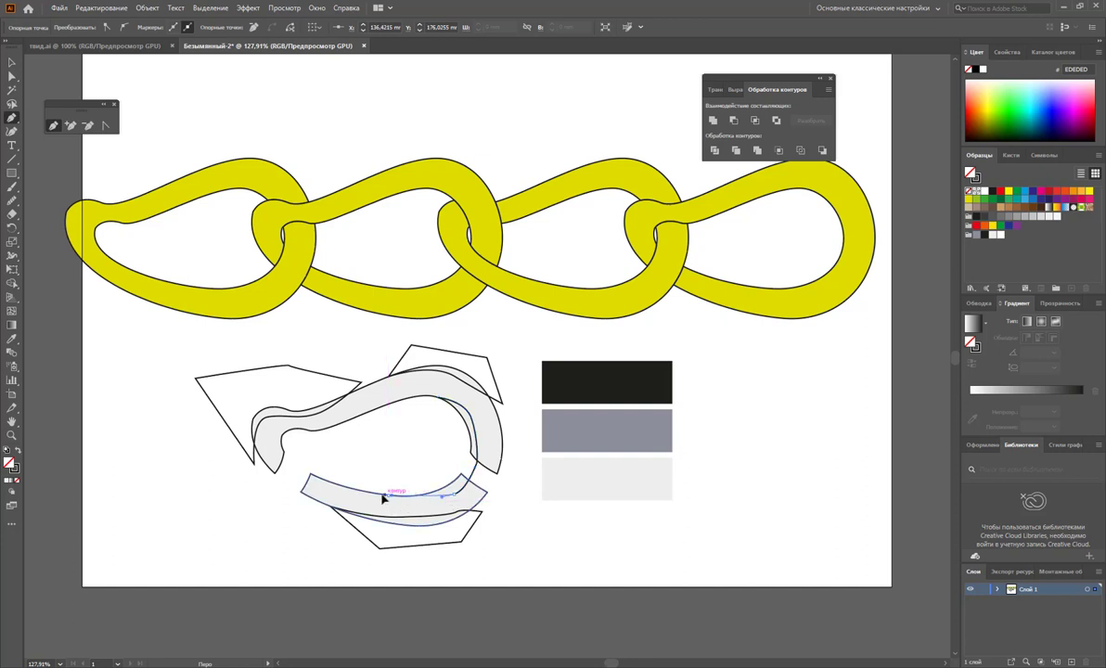
left_click_drag(385, 497, 361, 485)
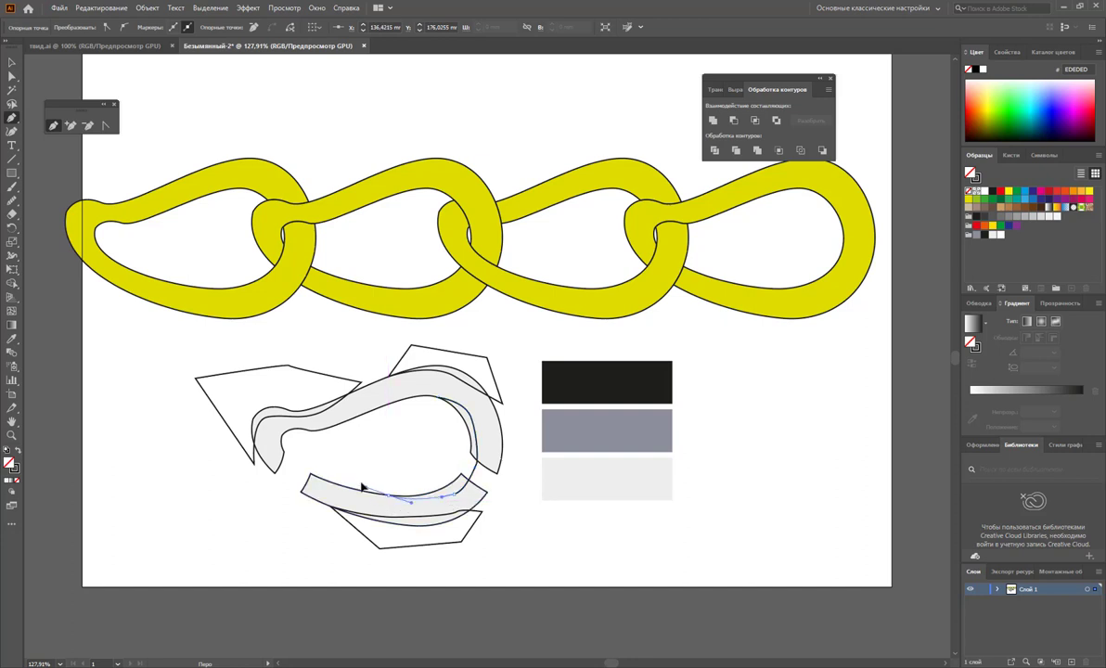
left_click(439, 401)
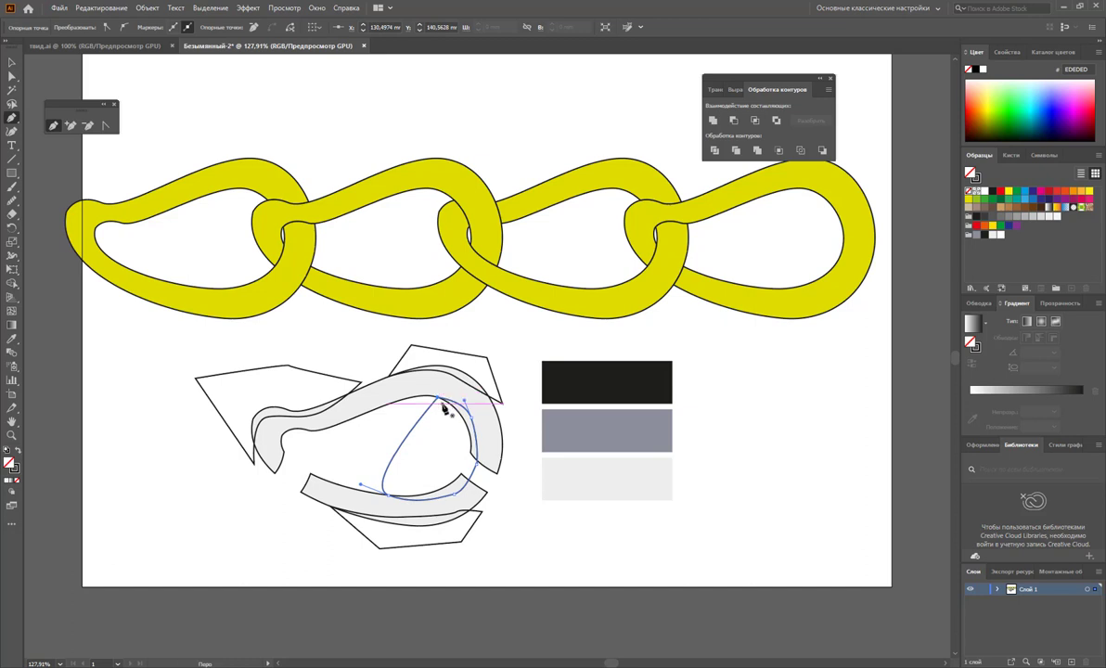
Divide the grey link with all cutting shapes and ungroup the pieces
left_click(12, 62)
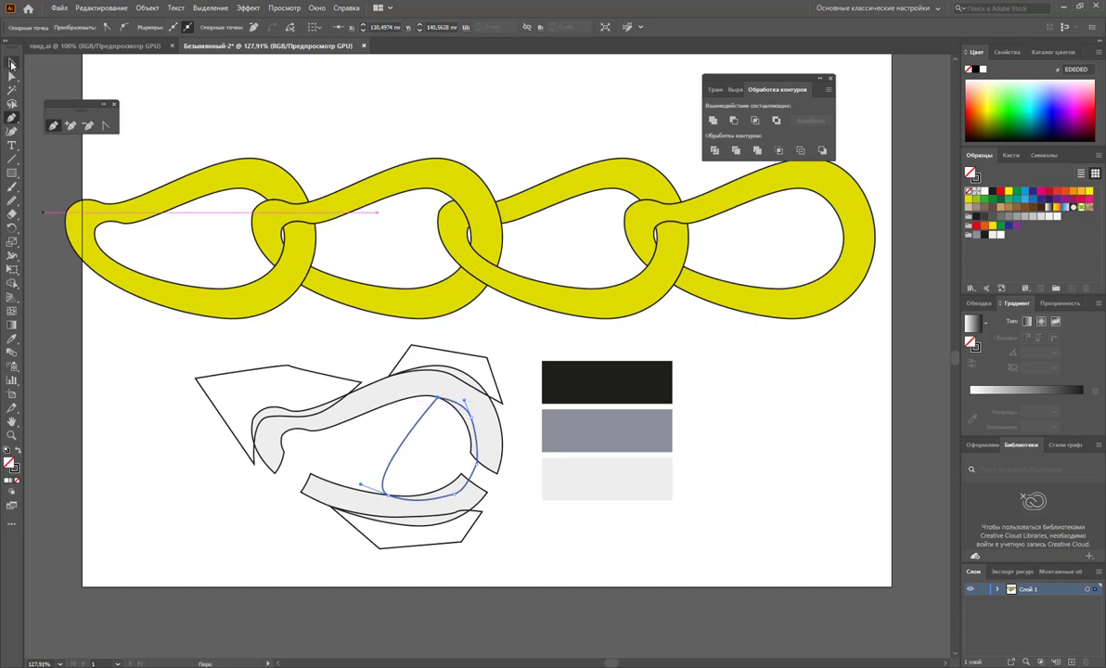
left_click_drag(193, 336, 489, 545)
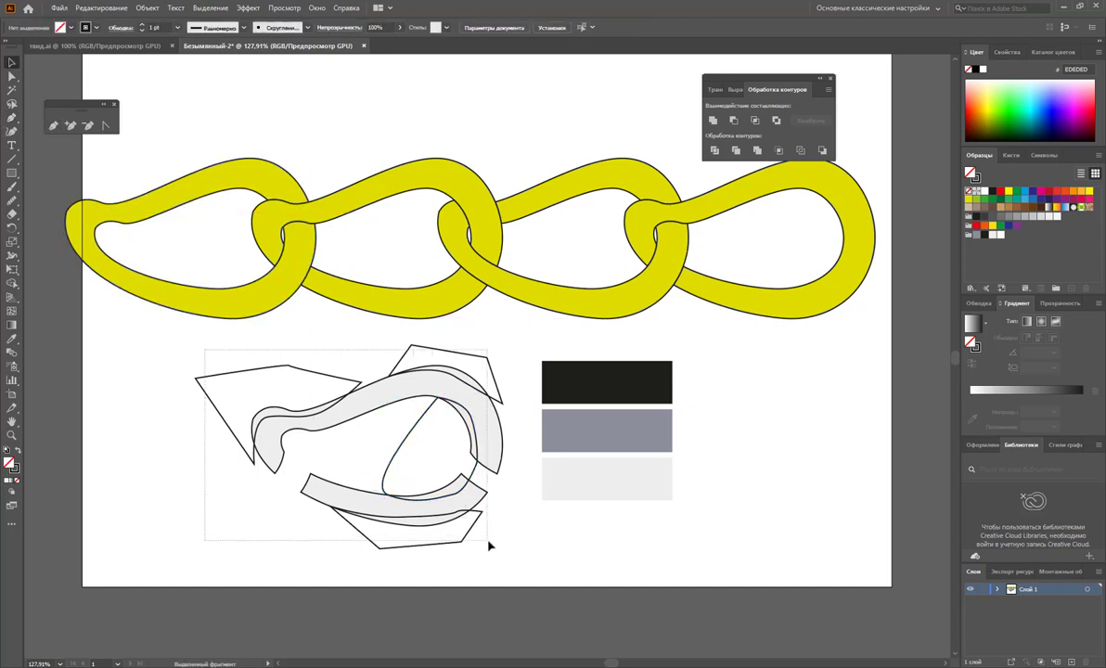
left_click(714, 149)
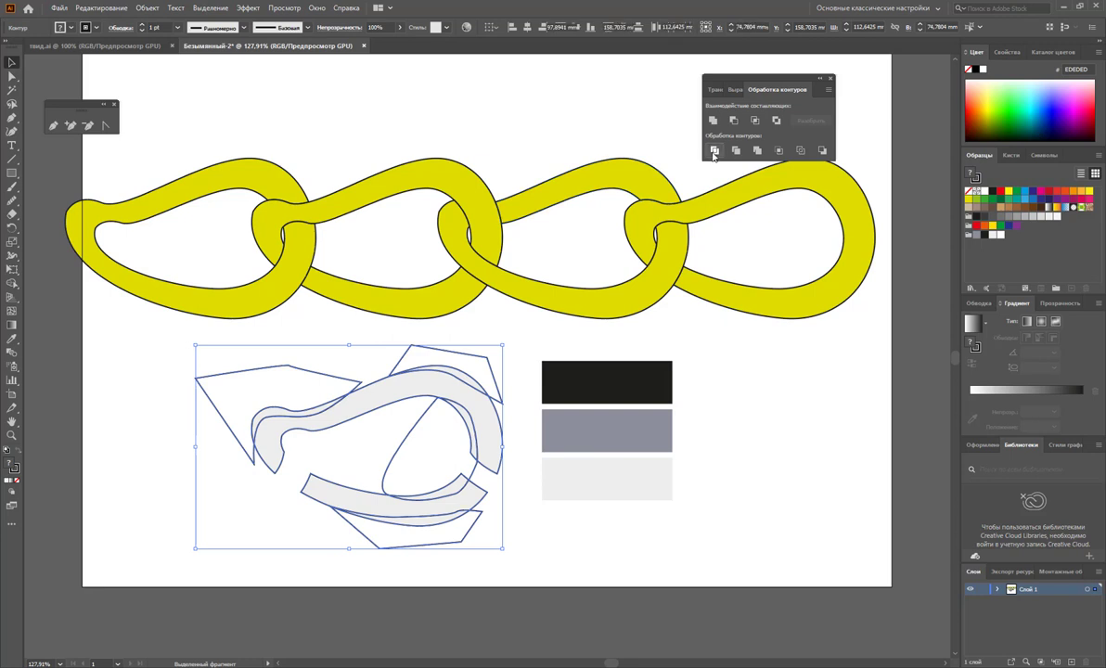
right_click(431, 380)
left_click(457, 468)
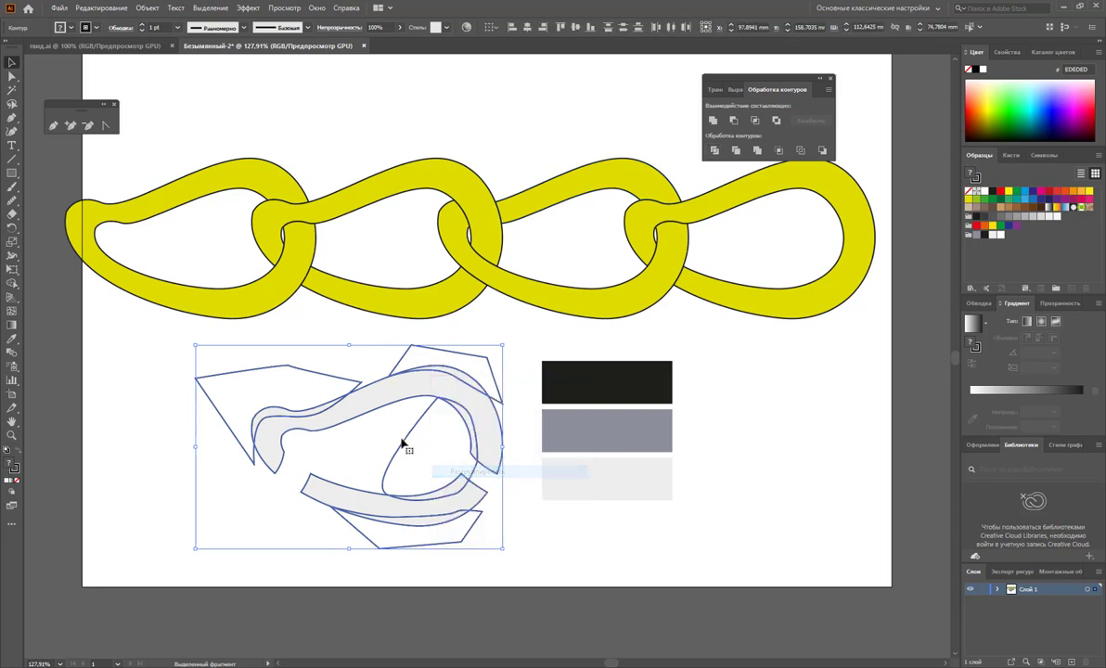
Delete the inner oval and the lower, upper-right and left cutter pieces
left_click(430, 462)
key("Delete")
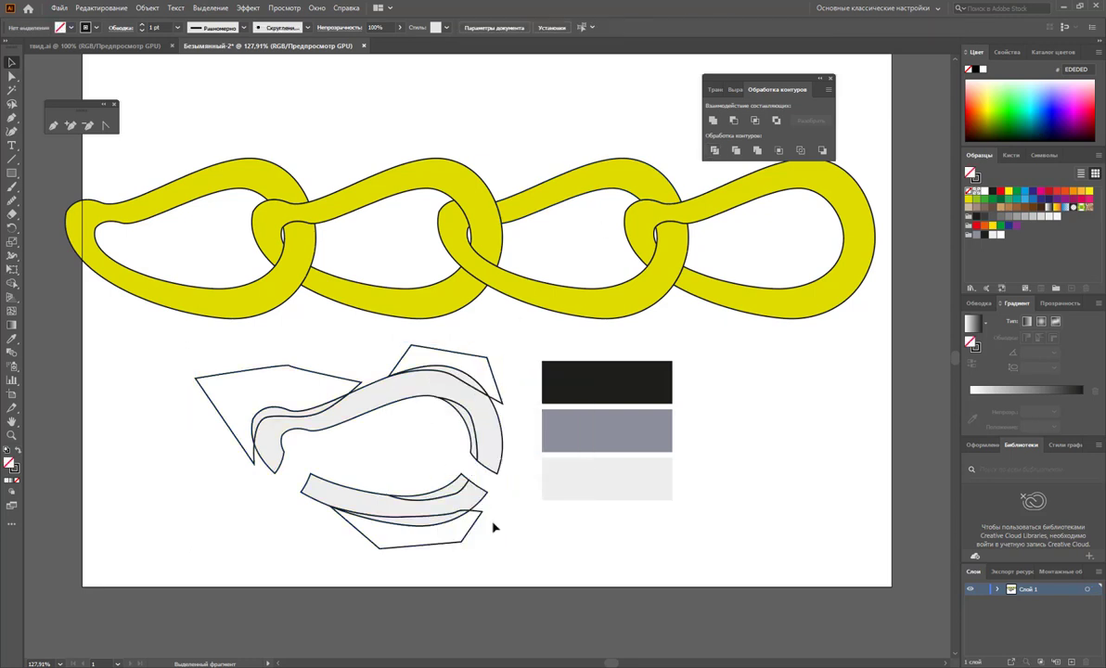
left_click(456, 539)
key("Delete")
left_click(486, 379)
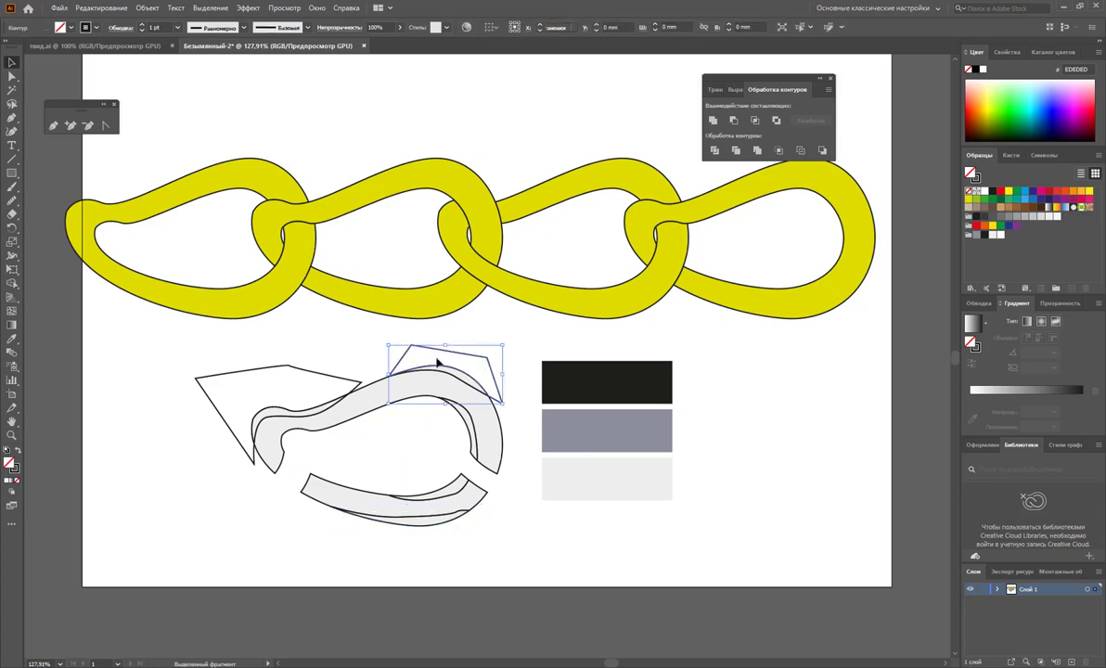
key("Delete")
left_click(304, 382)
key("Delete")
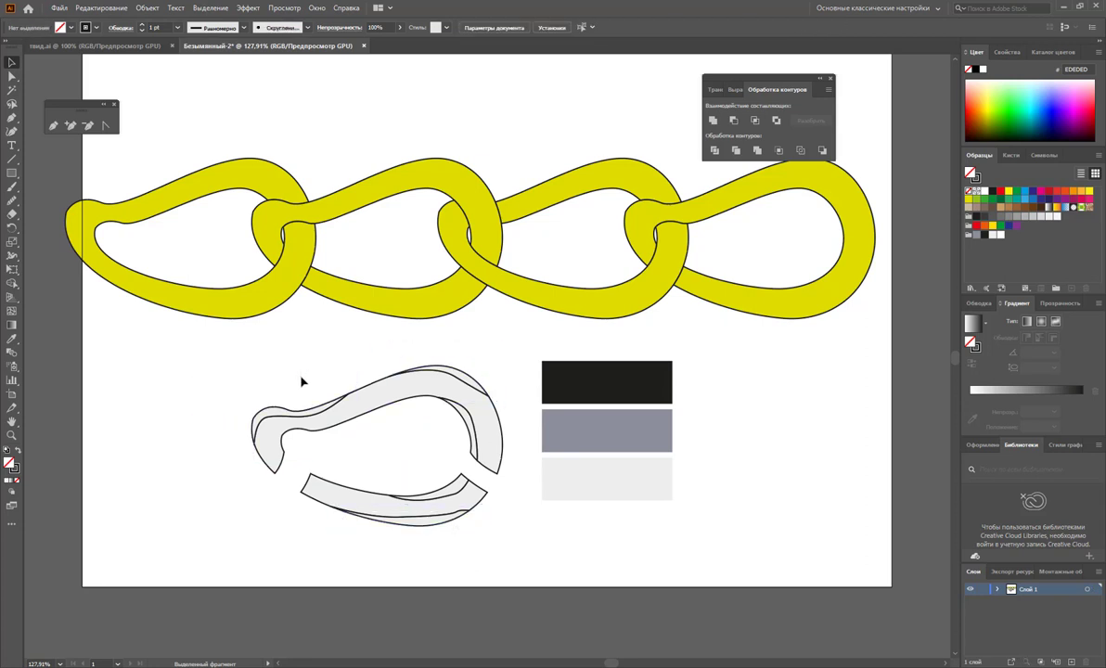
Fill the left, upper-arc and lower edge slivers with dark 1D1D1B
left_click(320, 410)
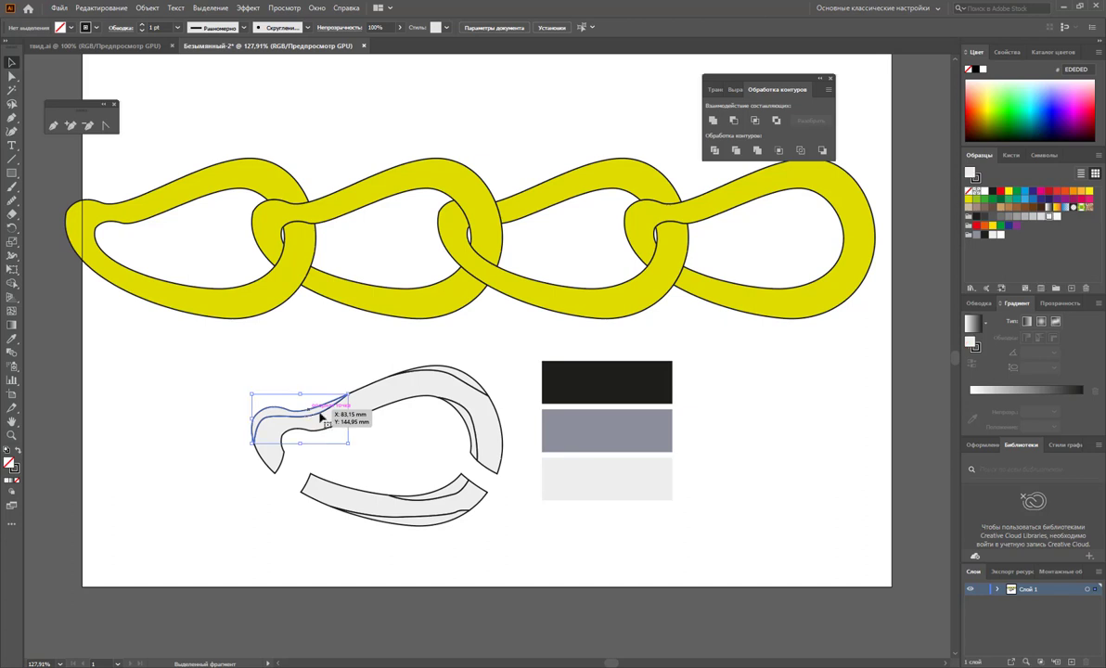
left_click(465, 379, "shift")
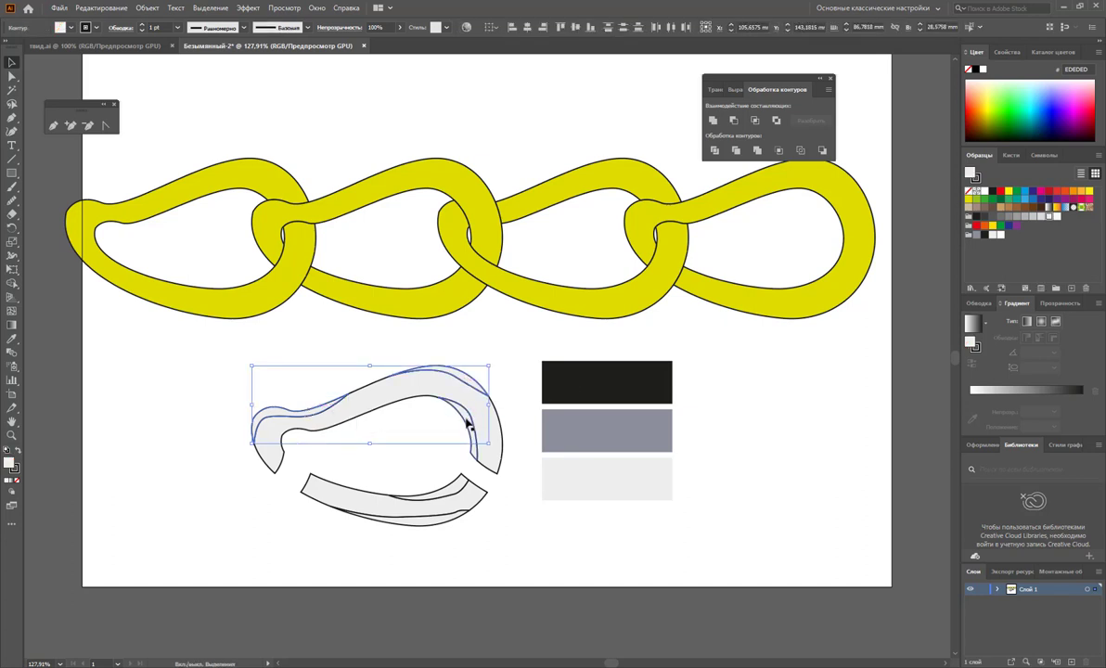
left_click(445, 513, "shift")
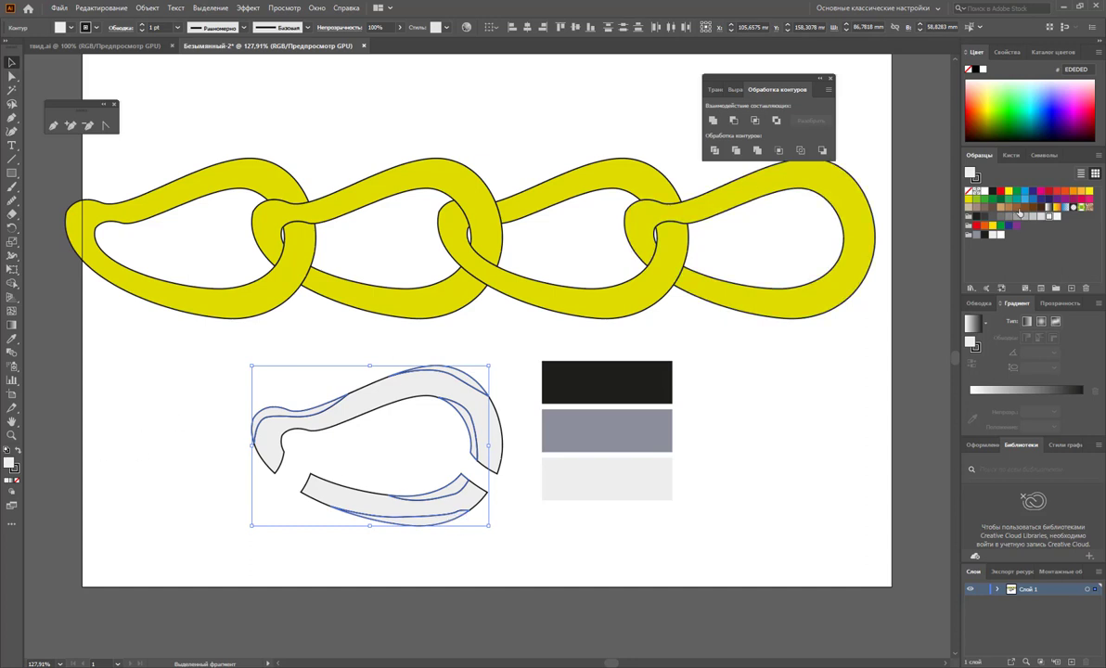
left_click(990, 191)
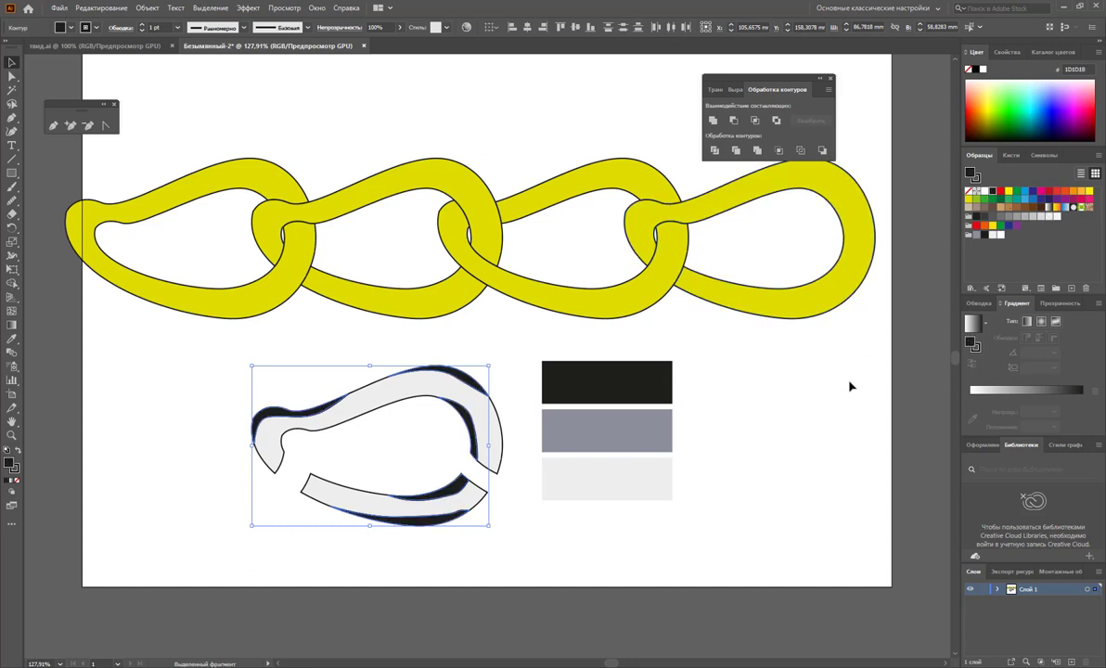
left_click(846, 407)
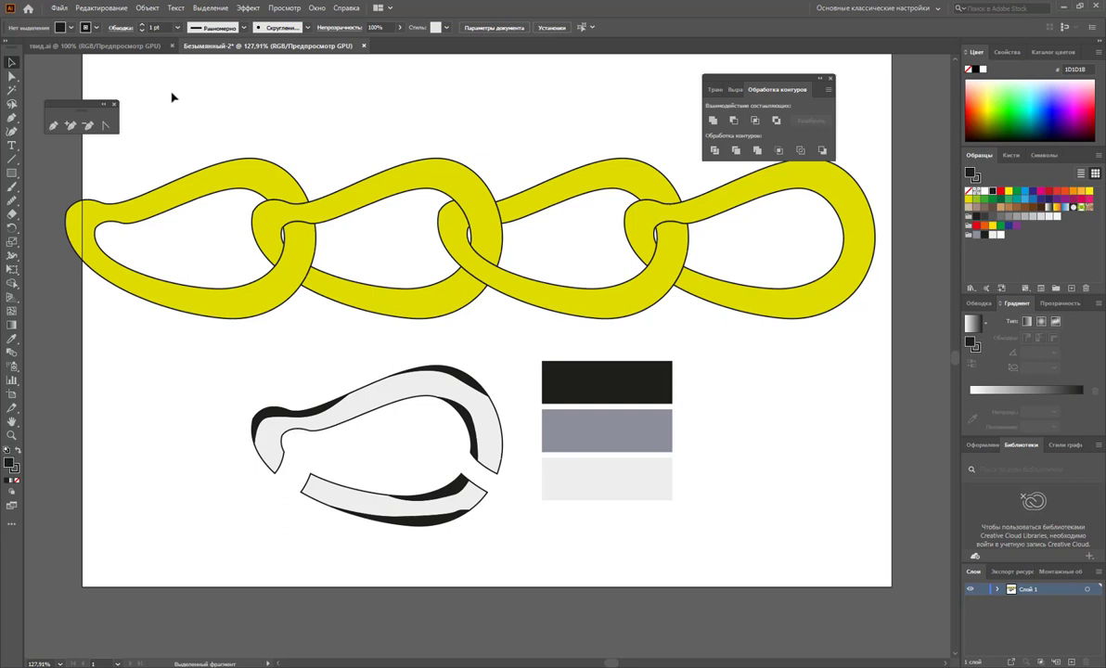
Draw a closed black Pen shape across the link's upper band
left_click(53, 125)
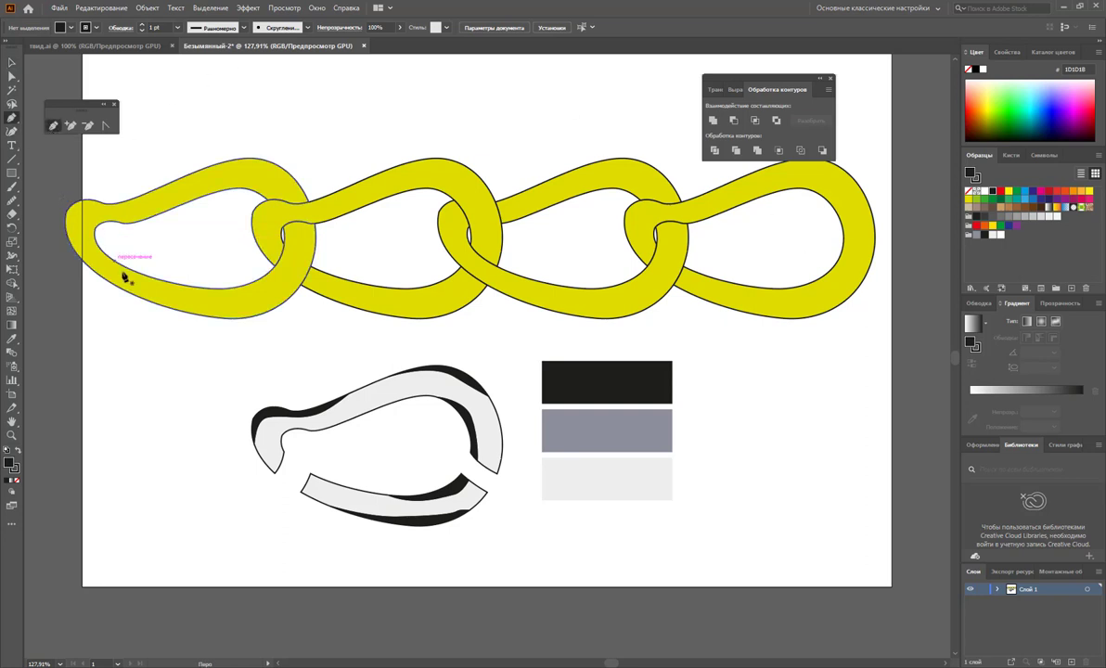
left_click(282, 475)
left_click_drag(271, 429, 323, 424)
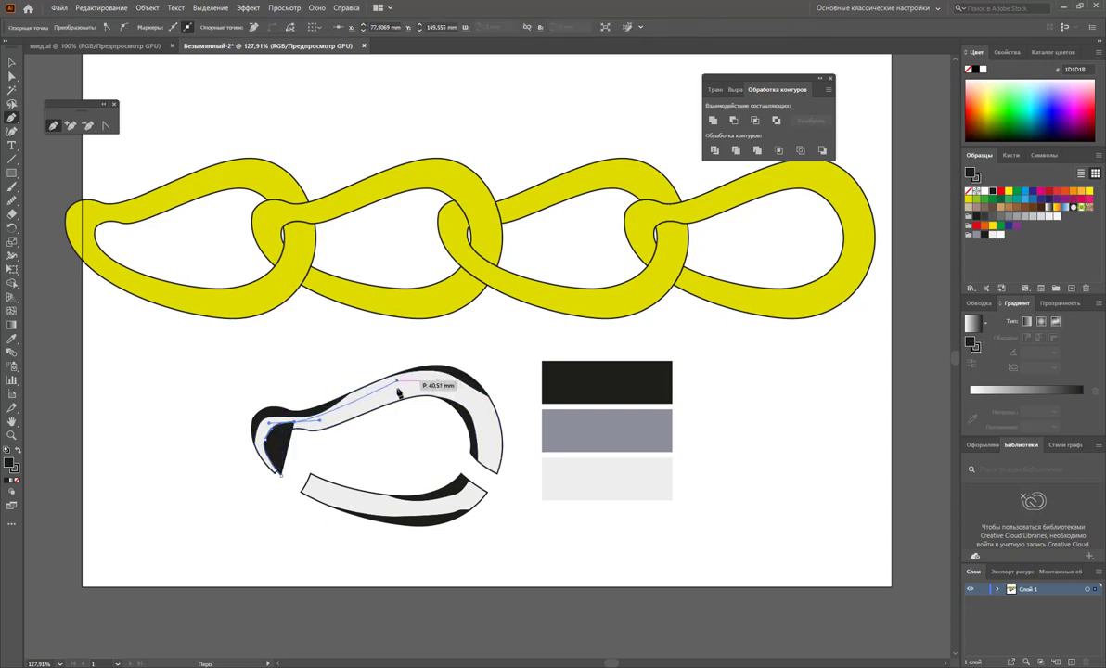
left_click_drag(428, 383, 493, 397)
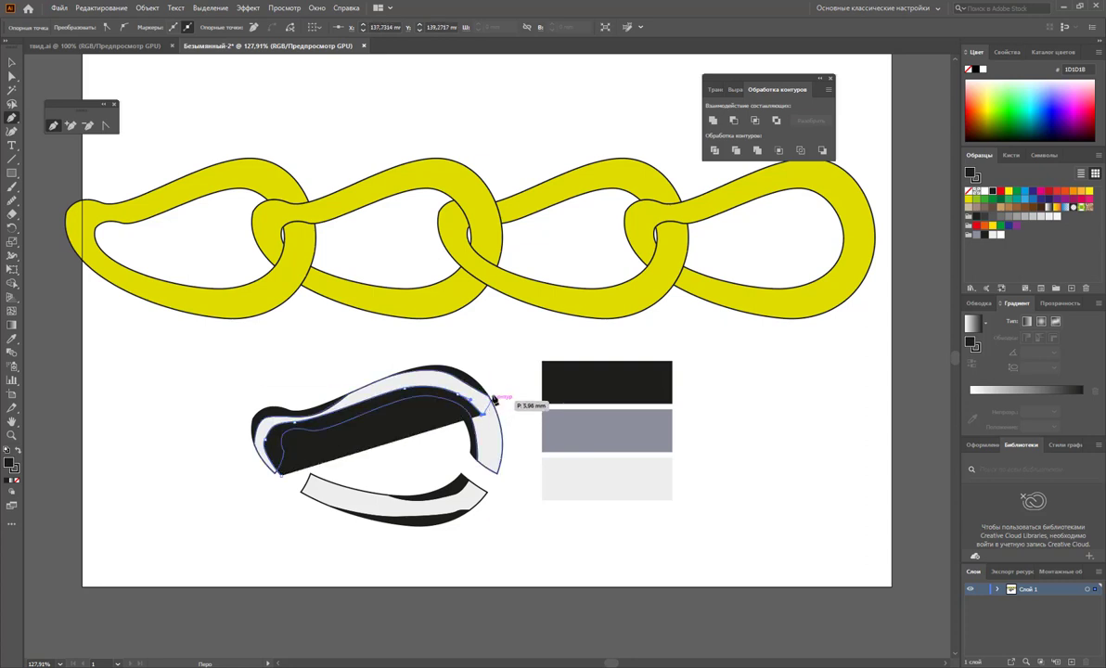
left_click(513, 438)
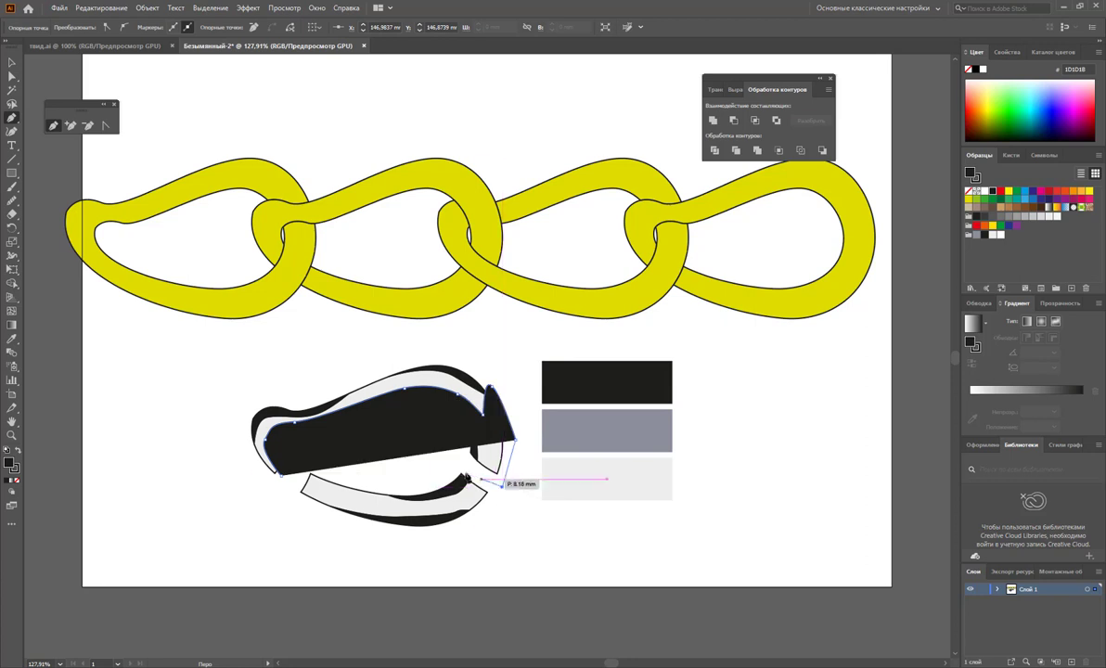
left_click(501, 484)
left_click_drag(386, 450, 342, 453)
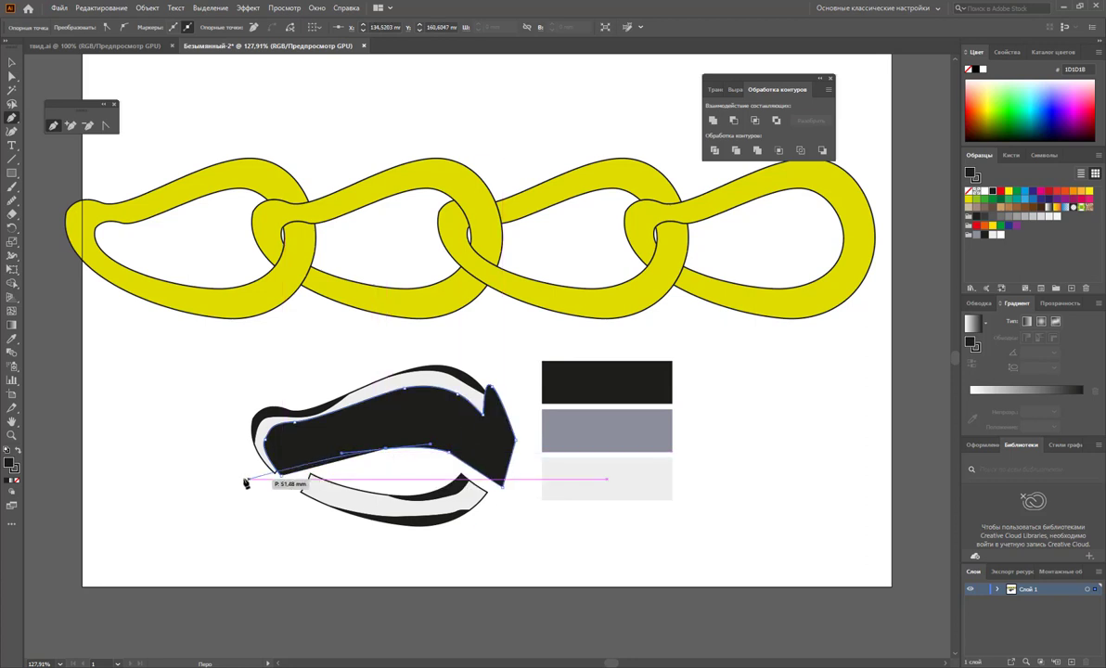
left_click(262, 436)
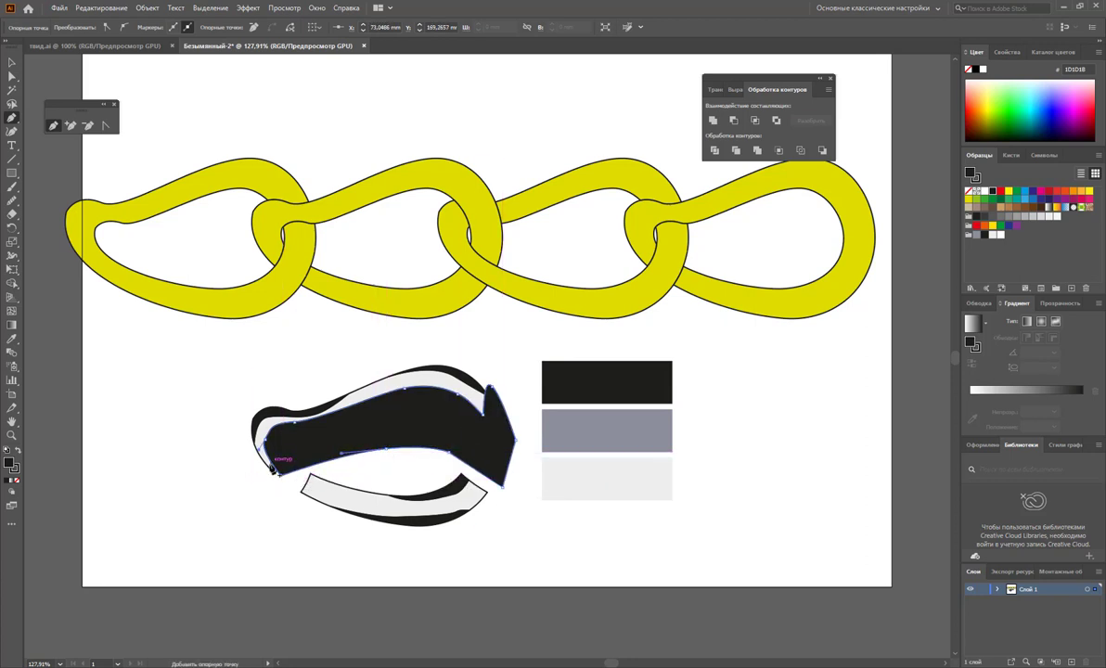
left_click(273, 467)
Draw a second closed black shape over the right end of the lower white band
left_click_drag(457, 452, 457, 475)
left_click(391, 511)
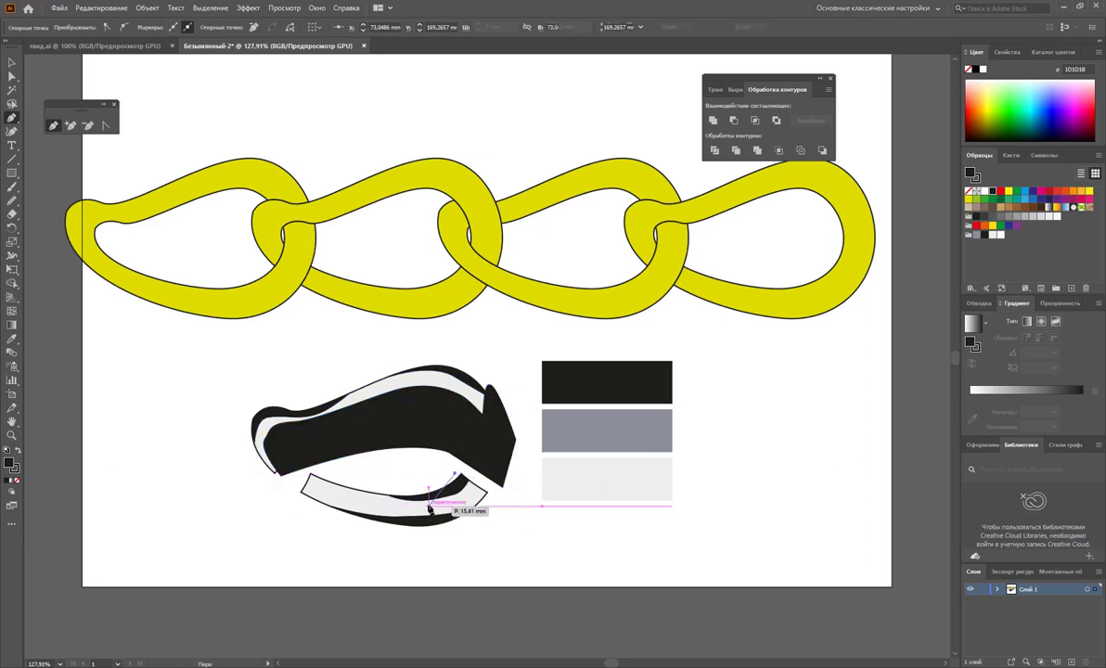
left_click_drag(408, 513, 389, 516)
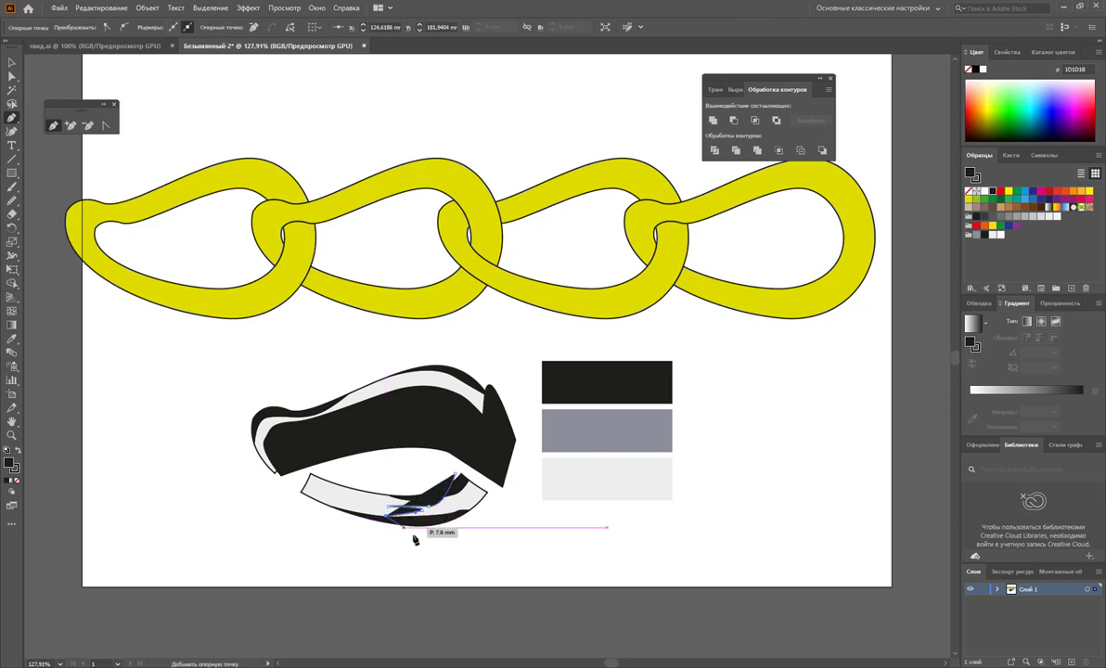
left_click(428, 537)
left_click(491, 524)
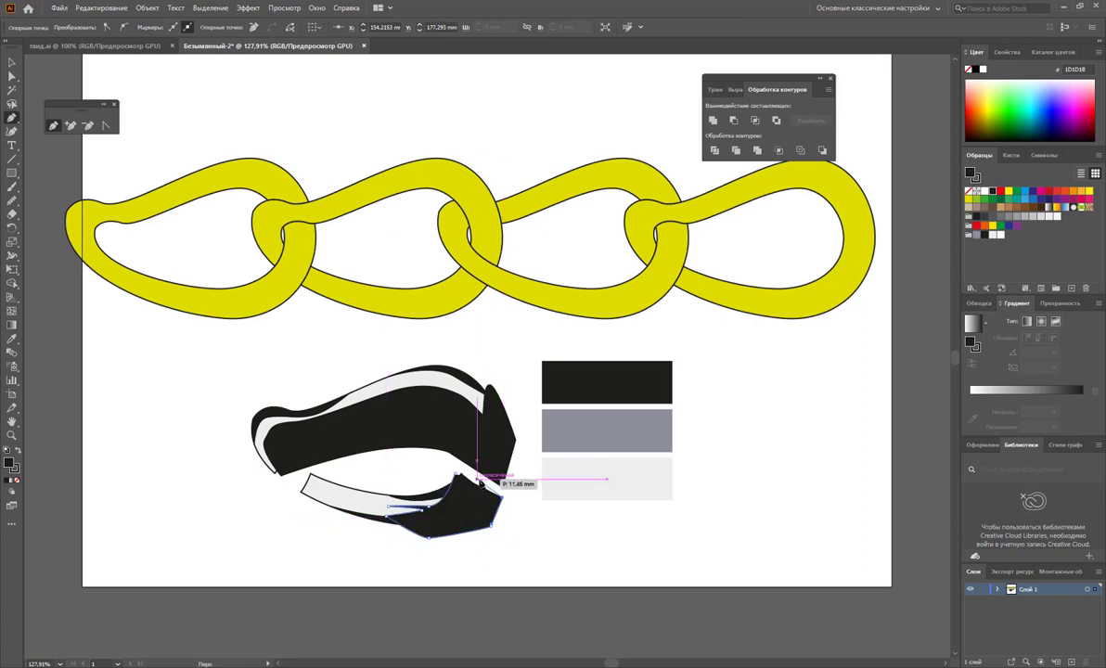
left_click(455, 474)
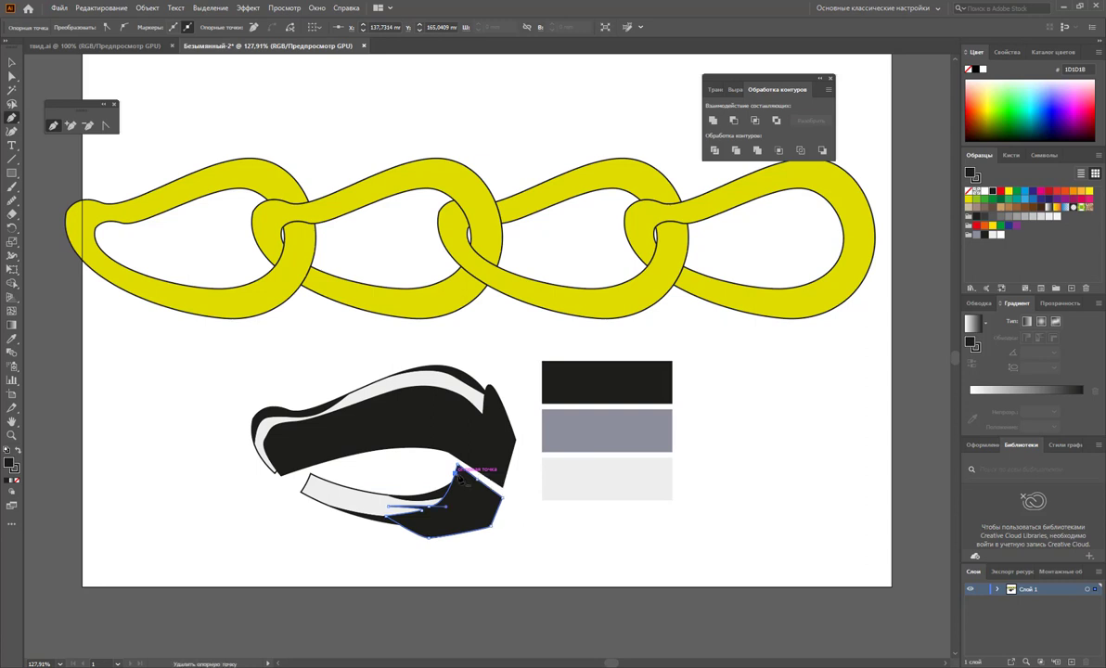
left_click(12, 63)
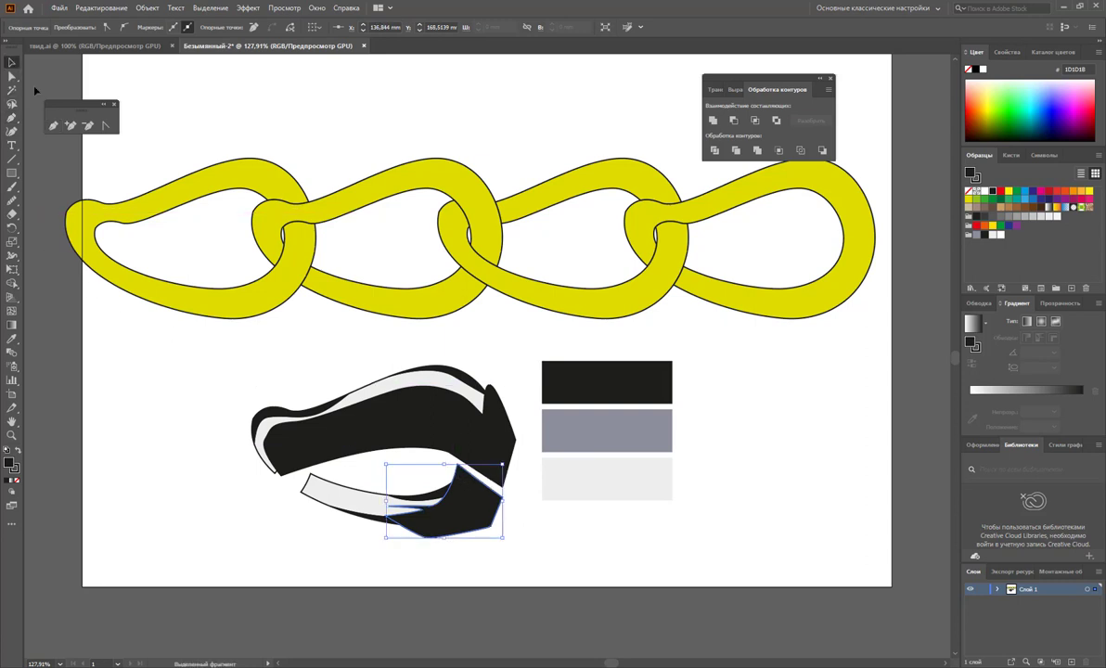
Divide the lower black shape against the lower white band, ungroup, and delete the unwanted piece
left_click(341, 501, "shift")
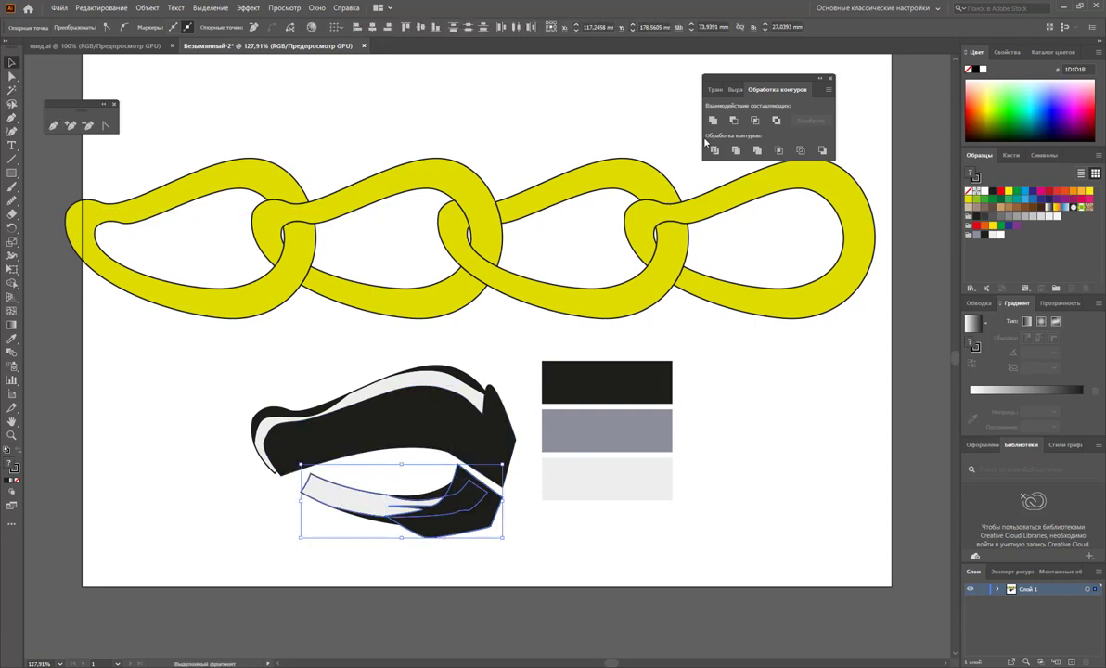
left_click(714, 149)
right_click(411, 444)
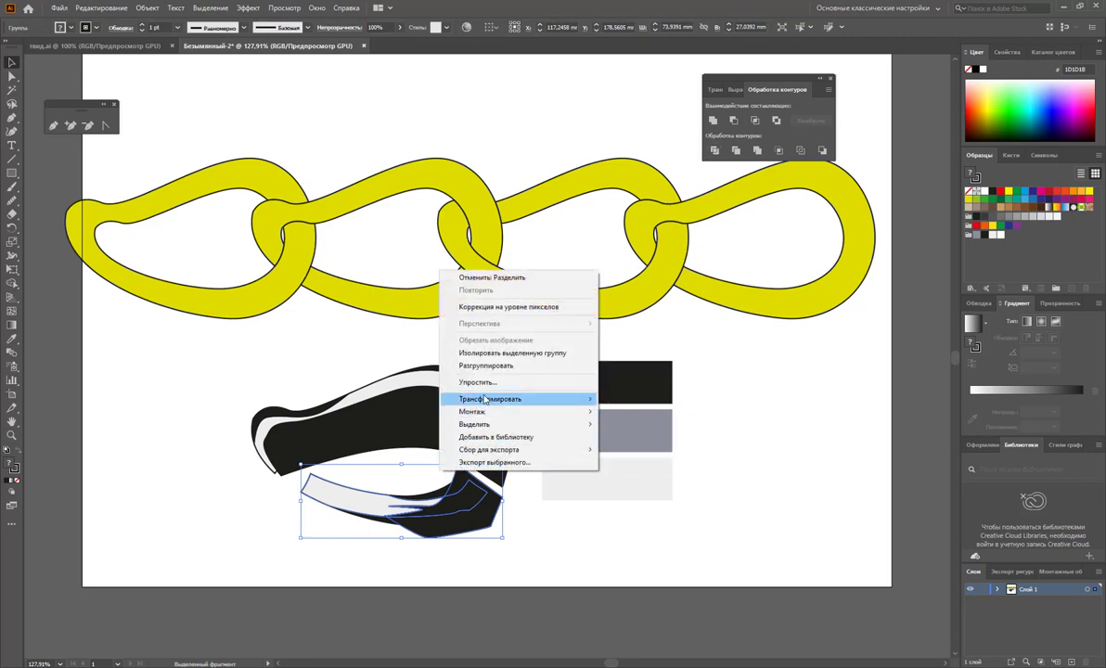
left_click(486, 366)
left_click(596, 556)
left_click(489, 516)
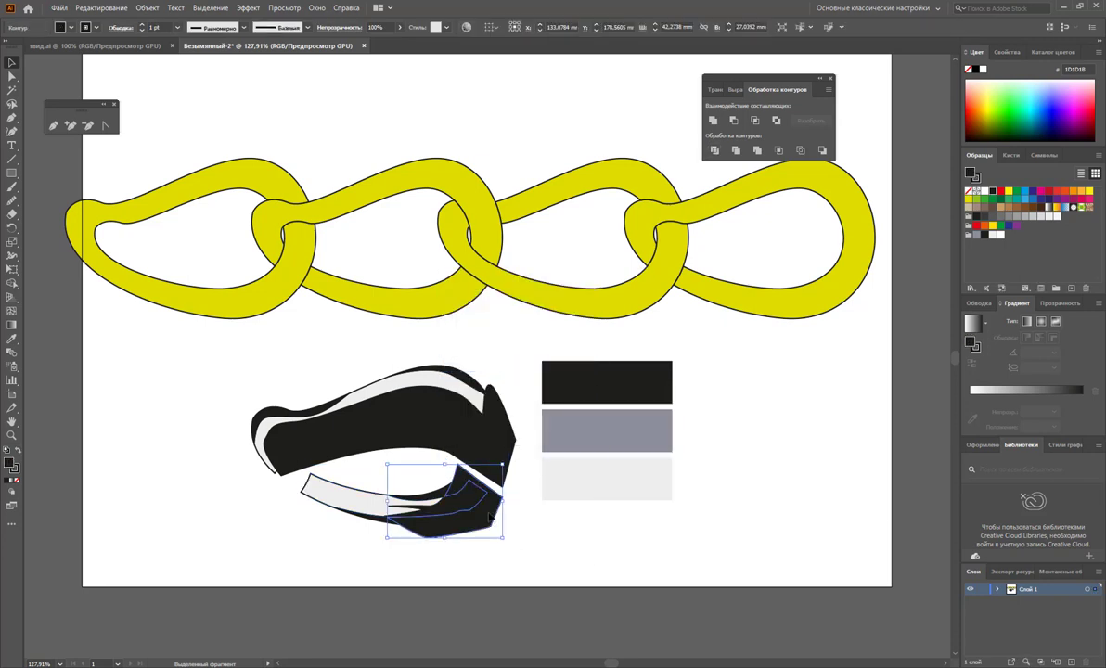
key("Delete")
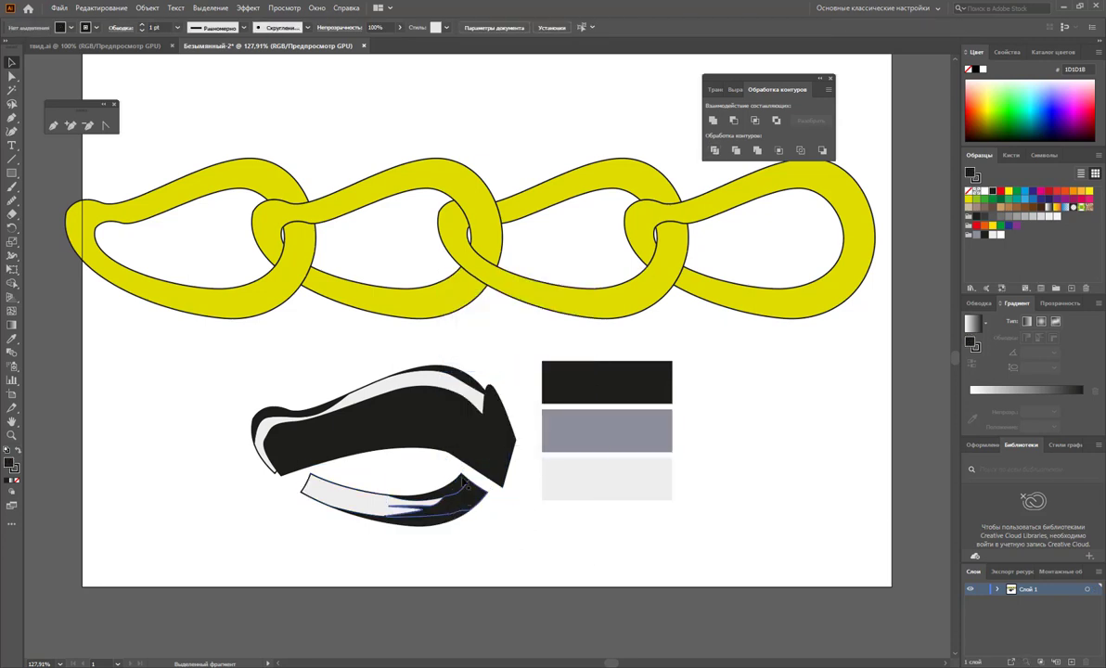
Remove the extra upper black shape, divide the upper shape with its band, and delete the inner piece
left_click(399, 379)
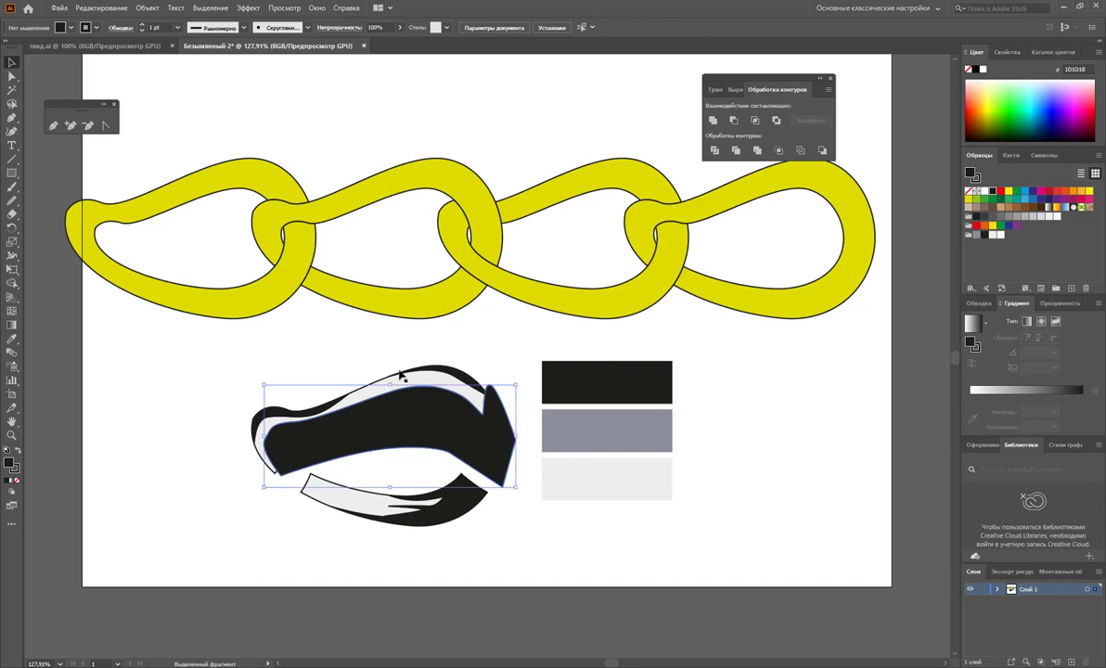
key("Delete")
left_click(270, 456)
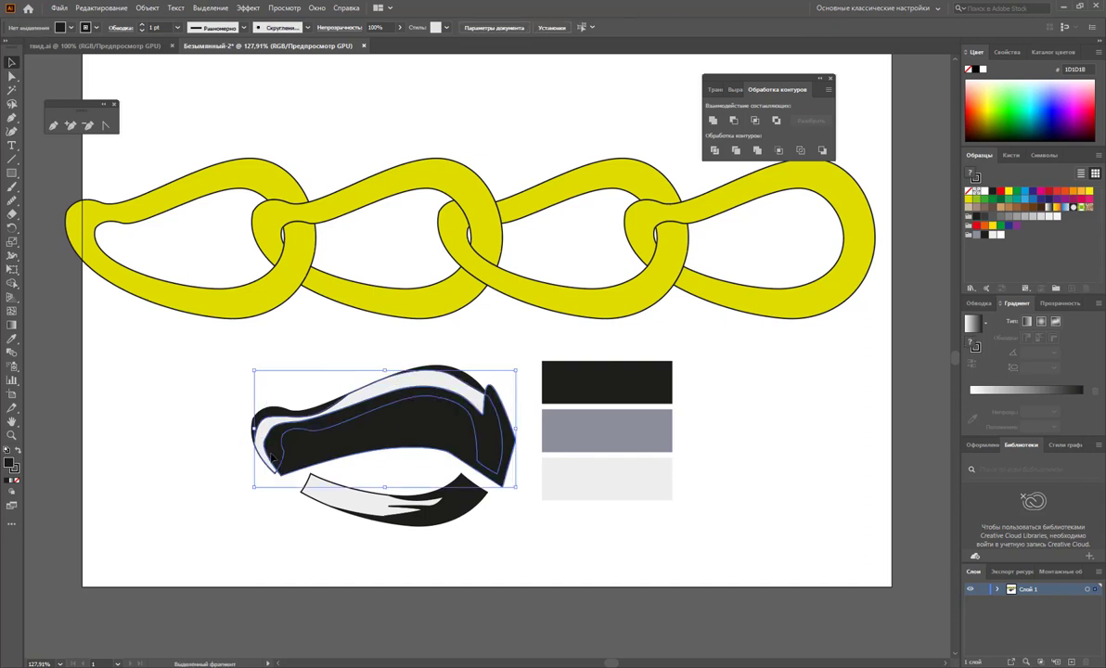
left_click(713, 151)
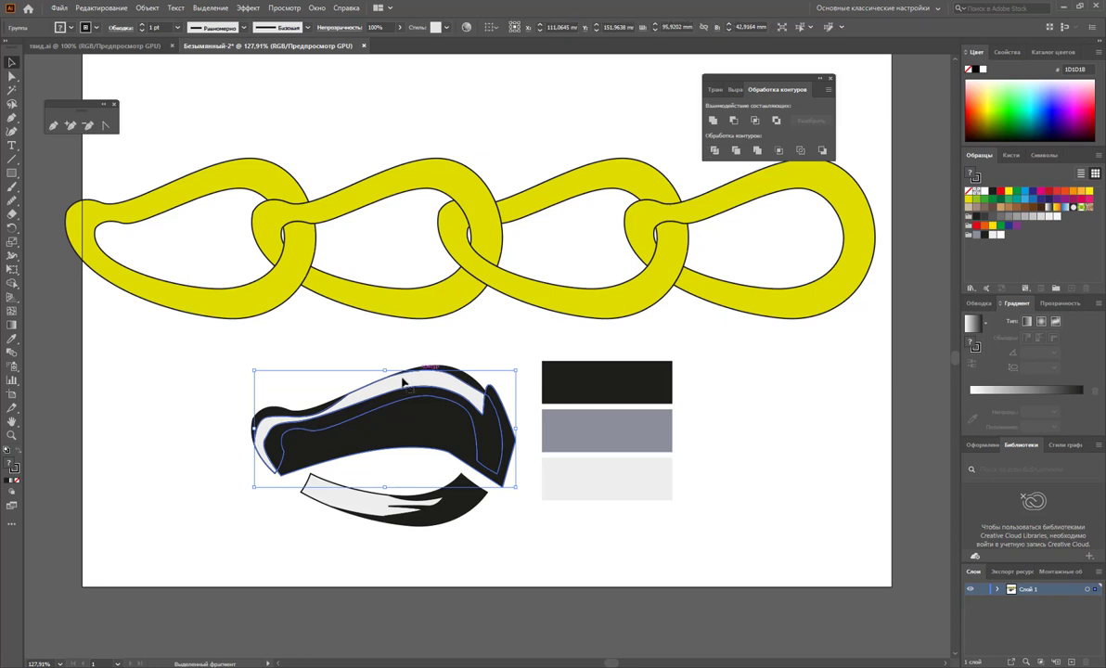
right_click(402, 383)
left_click(405, 469)
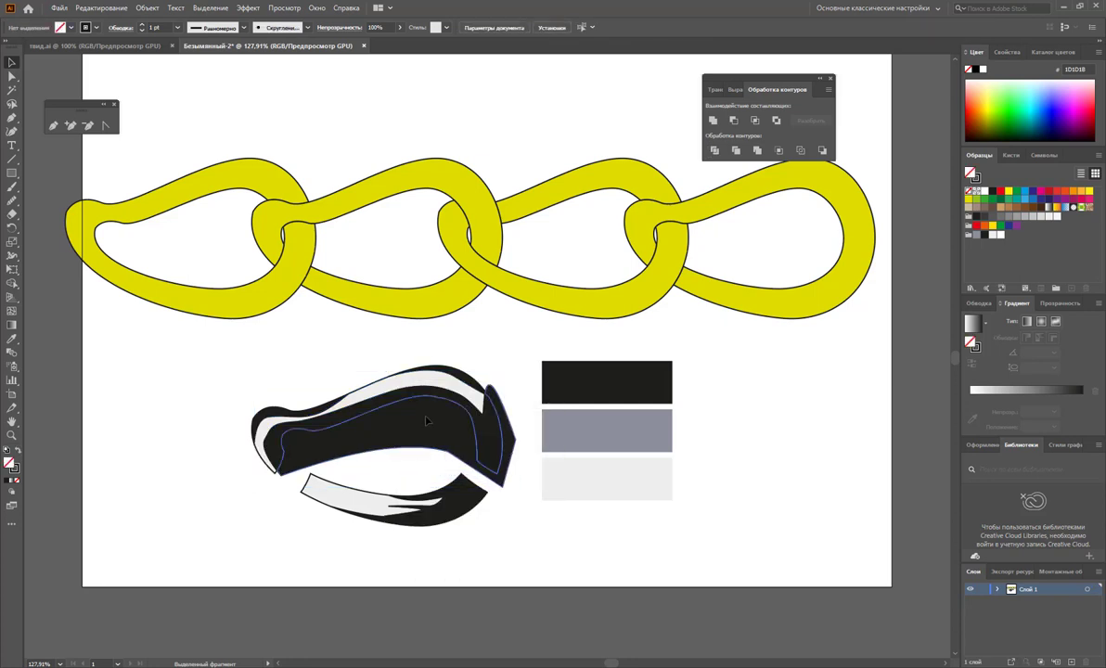
left_click(403, 391)
key("Delete")
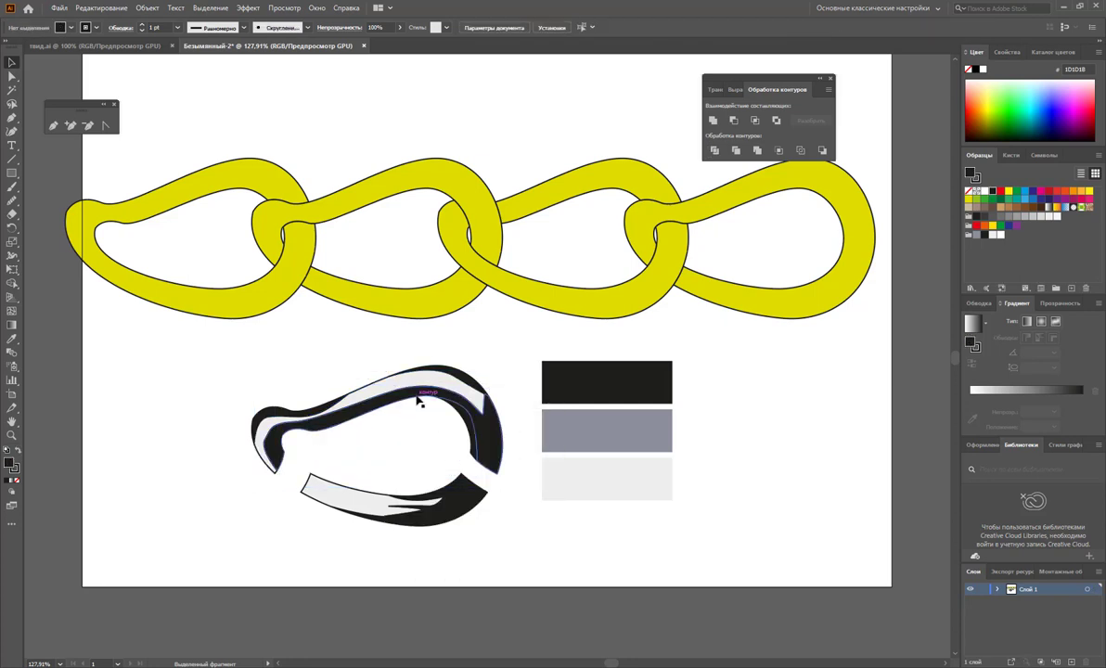
Fill the upper and lower bands with blue-grey 8C8F9B
left_click(419, 401)
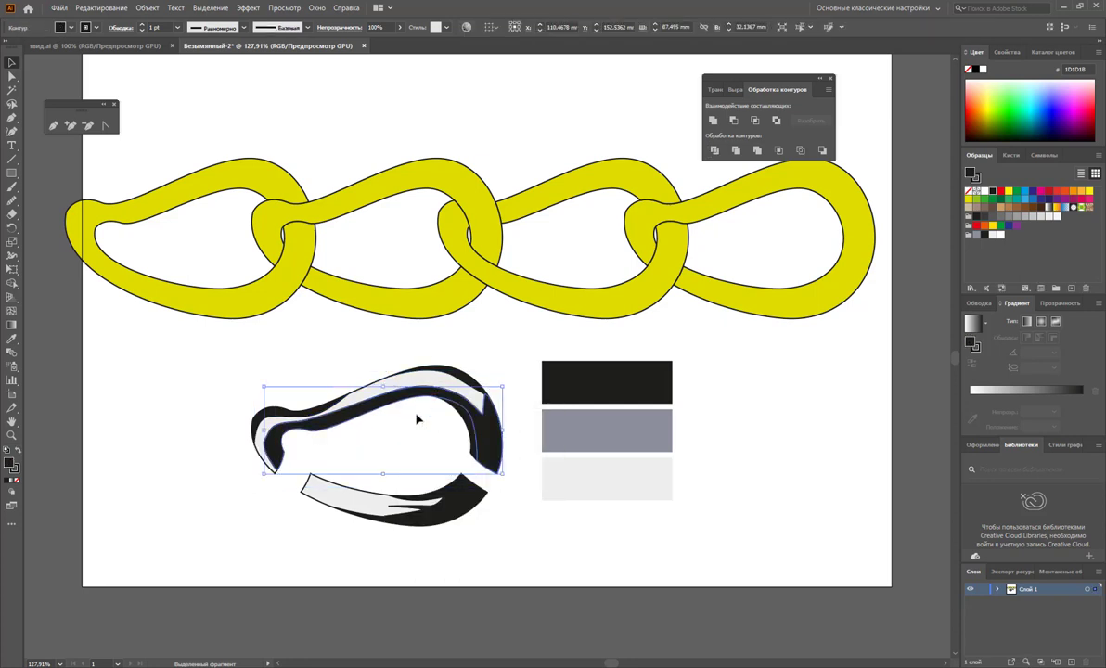
left_click(453, 506, "shift")
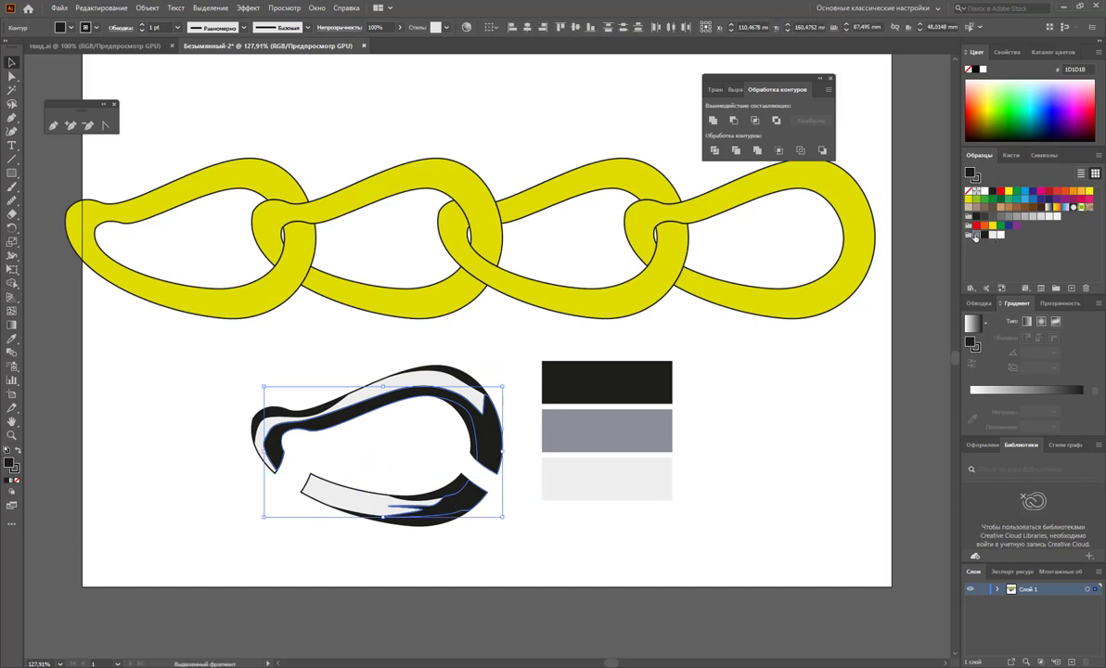
left_click(975, 238)
left_click(747, 483)
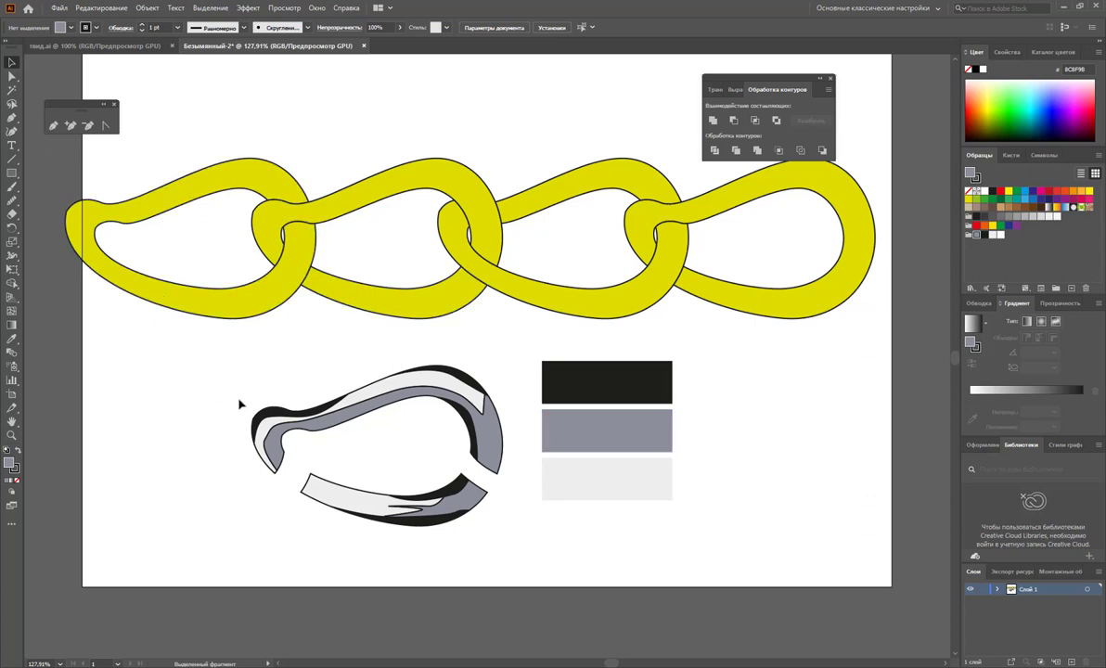
Remove the dark outline stroke from all the link pieces
left_click_drag(216, 328, 493, 566)
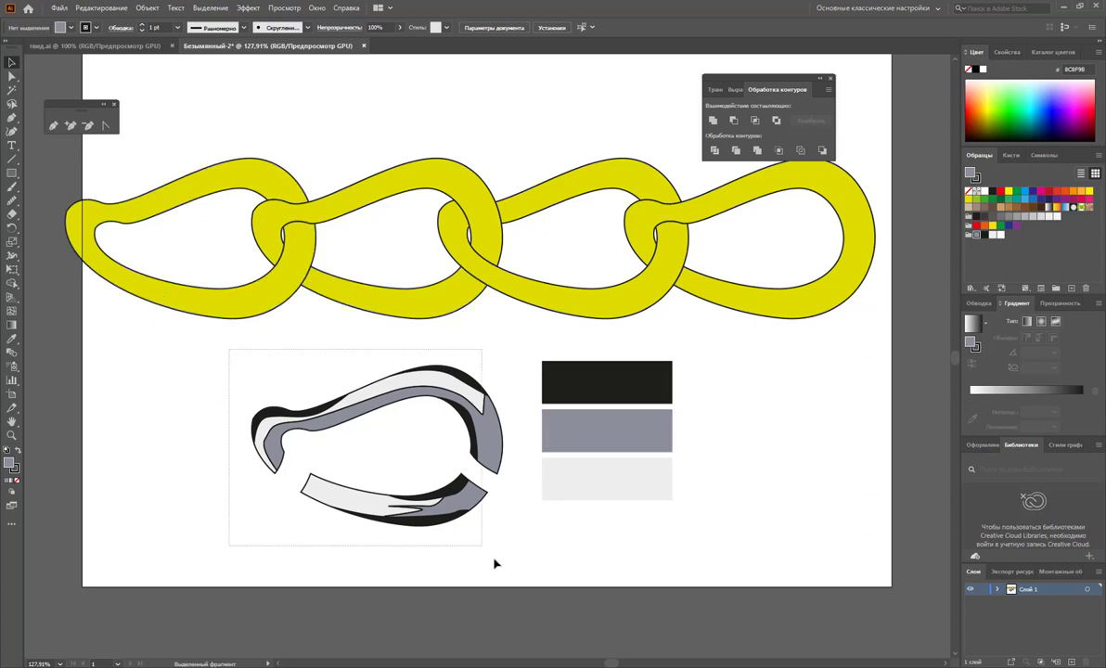
left_click(18, 479)
left_click(118, 494)
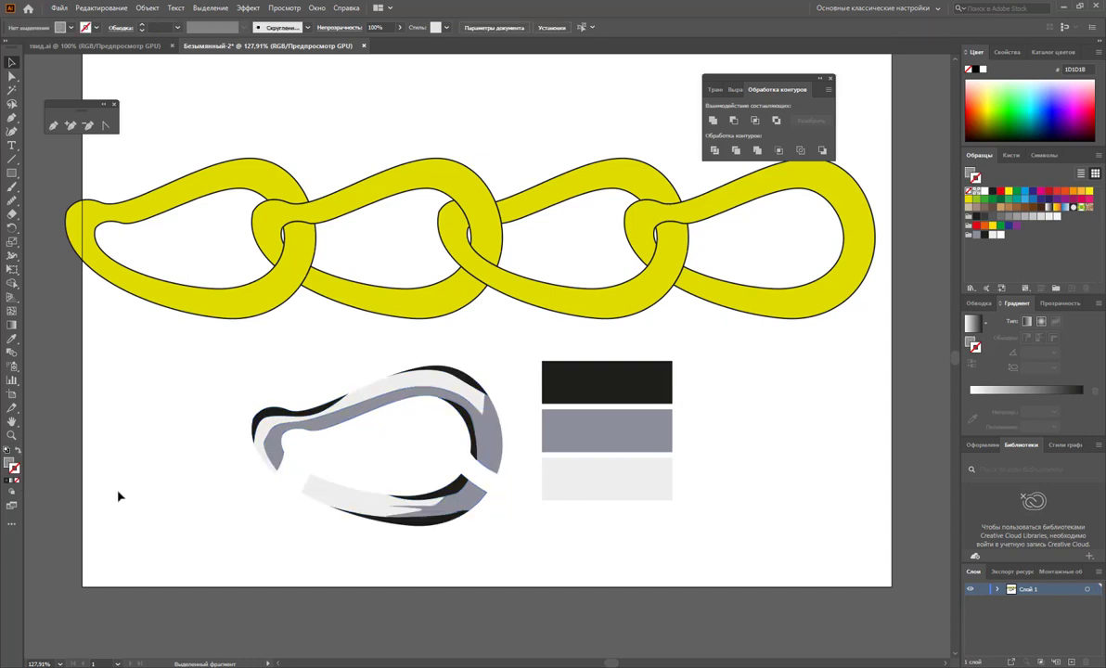
Recolour the black shading pieces dark grey 575756
left_click(467, 490)
left_click(433, 519)
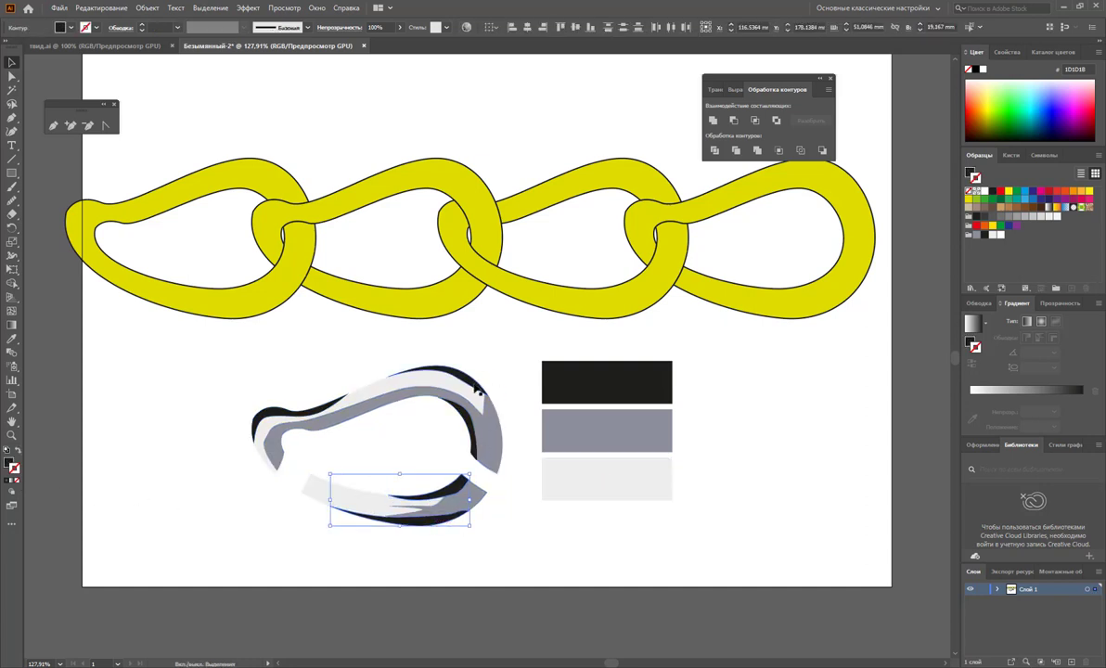
left_click(481, 392, "shift")
left_click(286, 419, "shift")
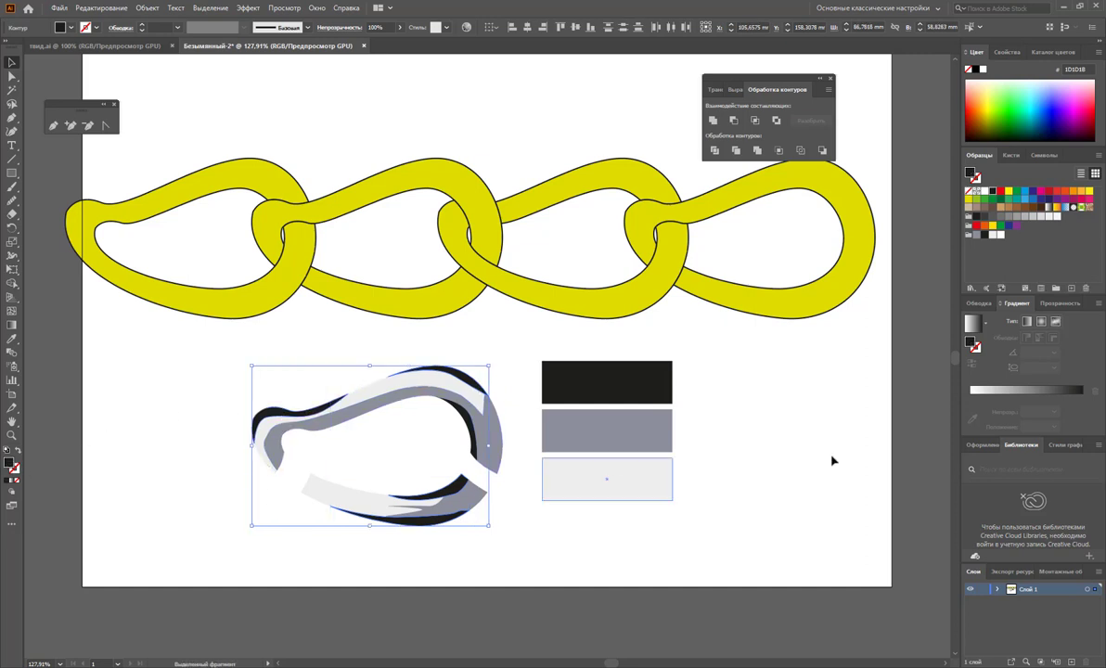
left_click(984, 216)
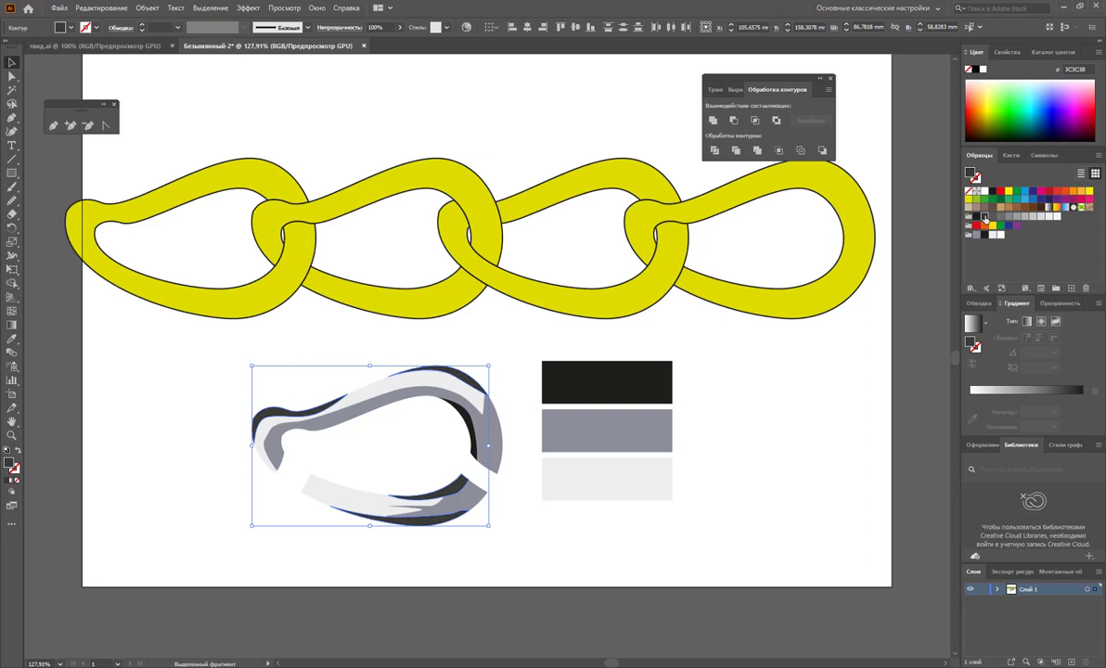
left_click(993, 217)
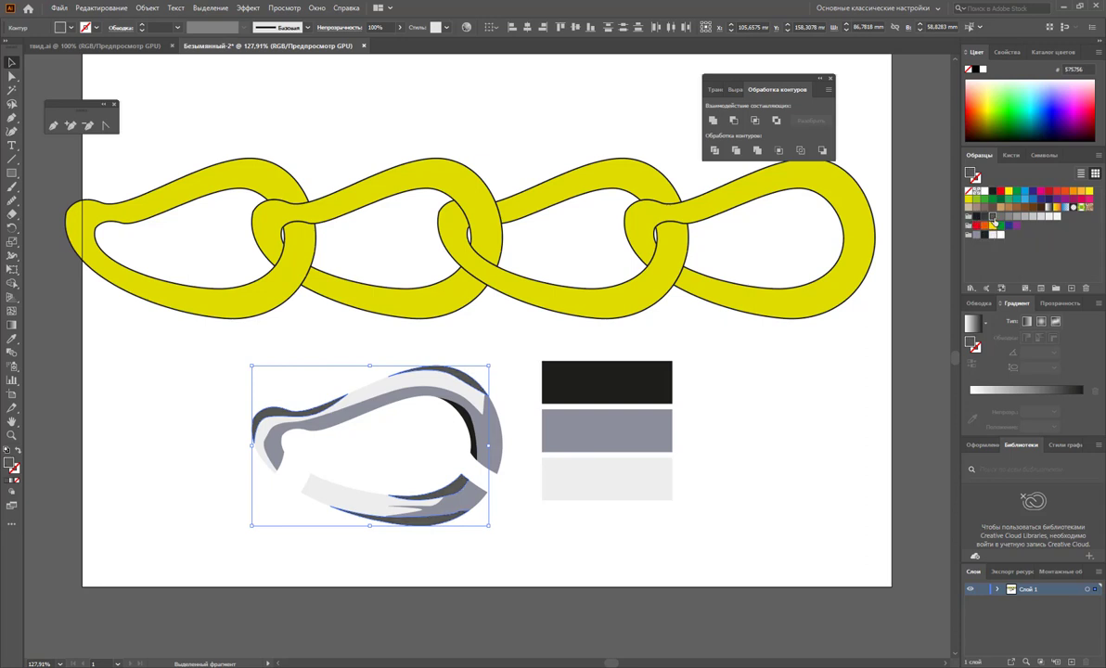
left_click(472, 433, "shift")
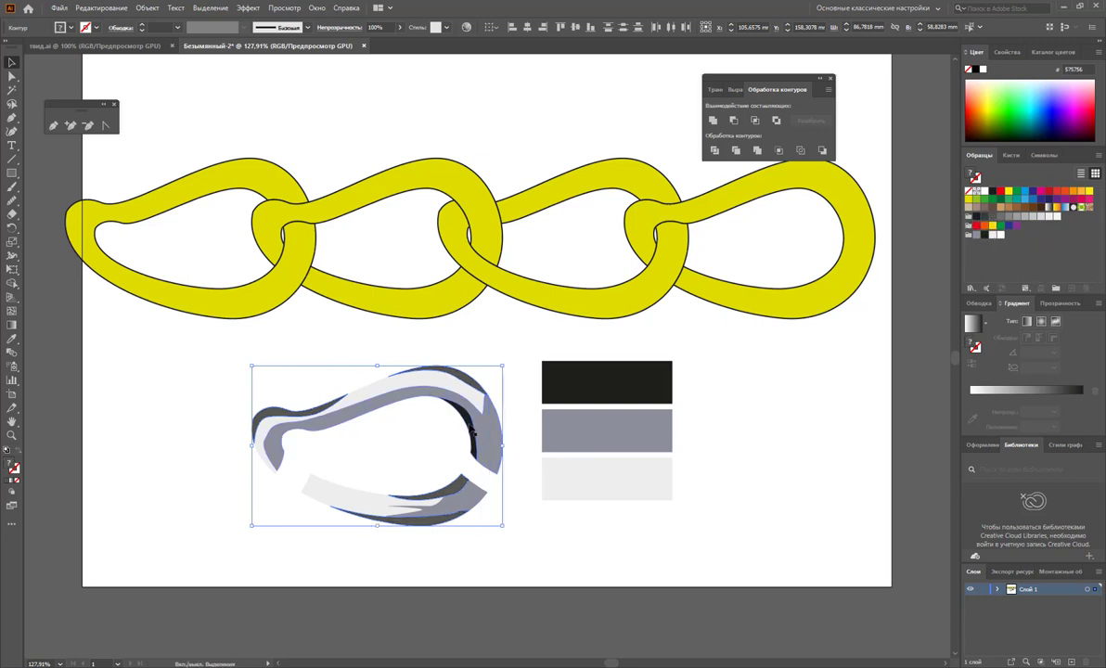
left_click(453, 413, "shift")
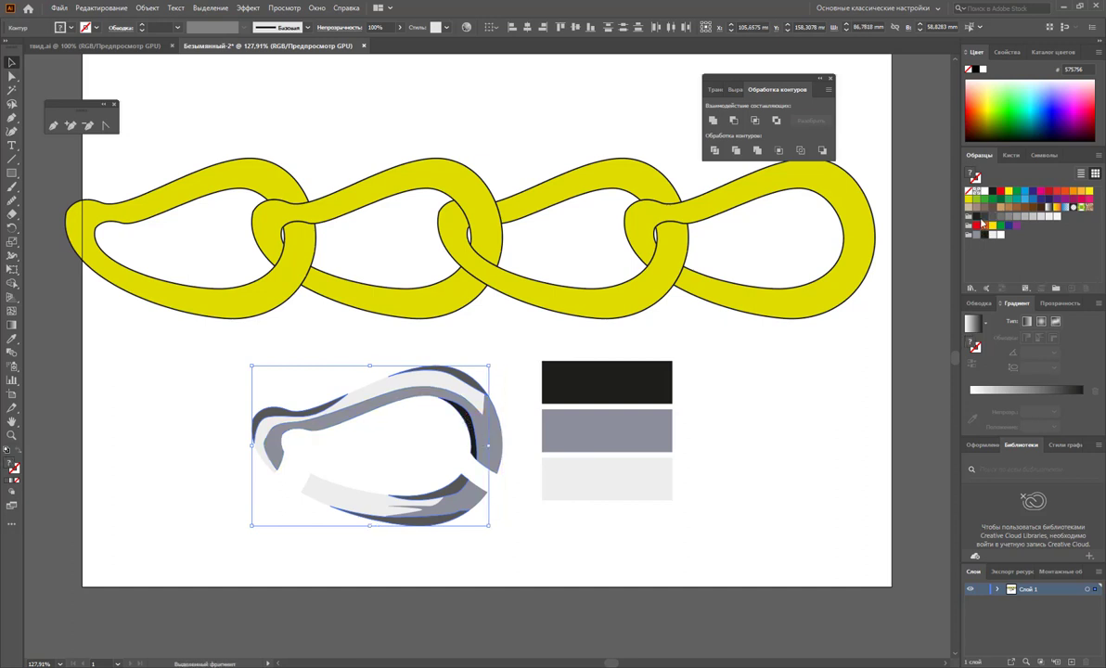
left_click(983, 217)
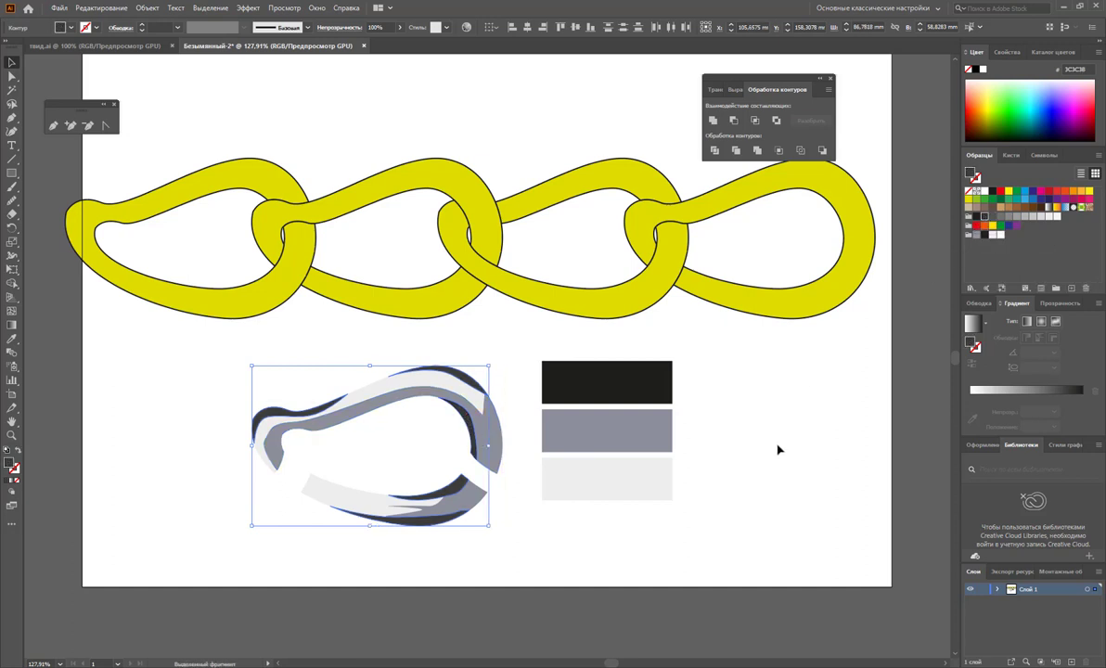
left_click(754, 469)
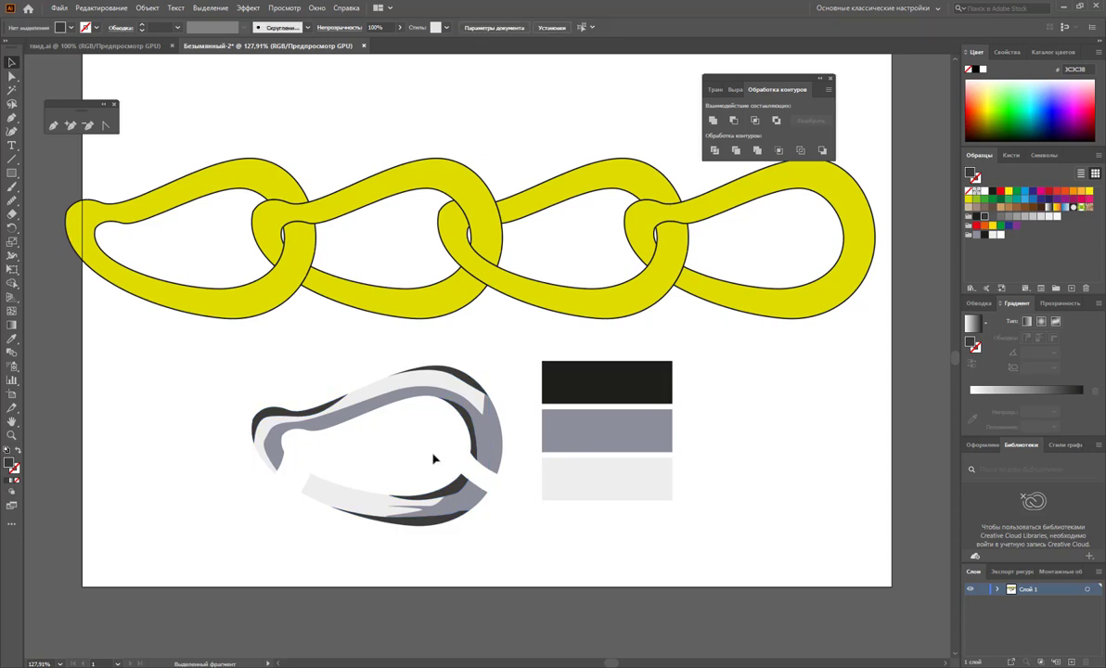
Draw a white highlight shape along the top of the link's band
left_click(53, 126)
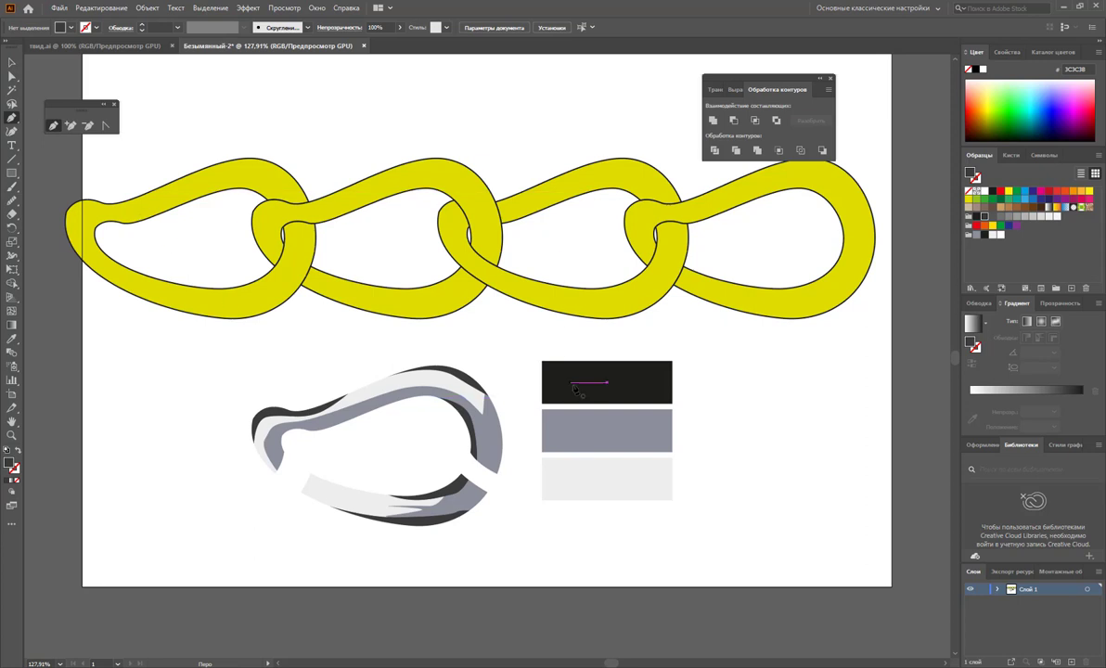
left_click(470, 421)
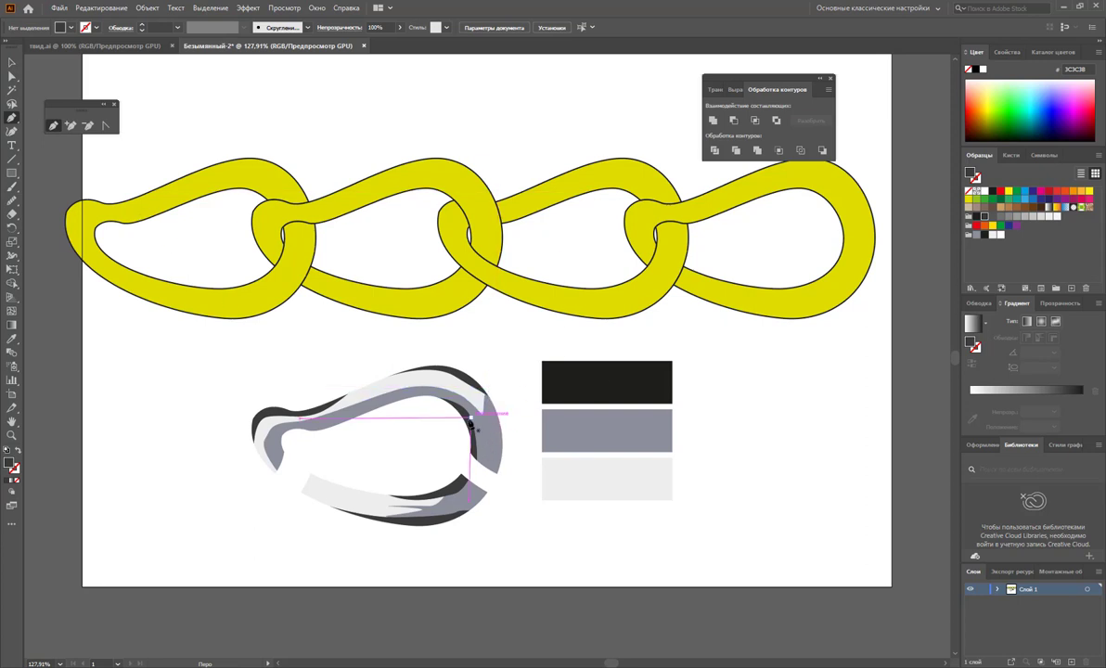
left_click_drag(279, 418, 269, 429)
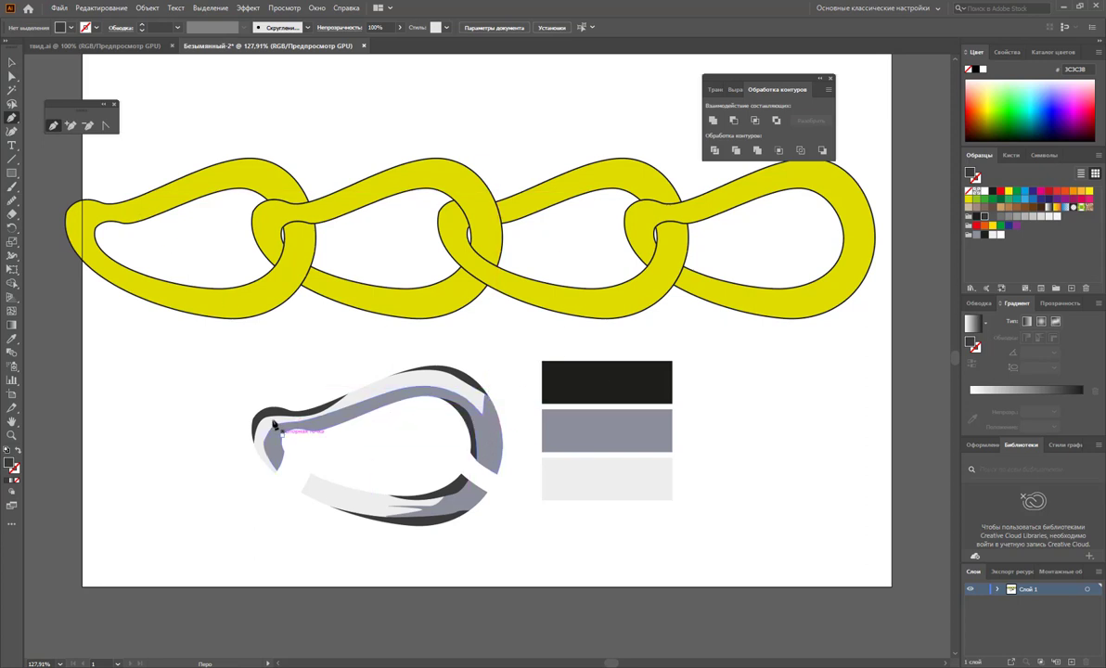
left_click(267, 427)
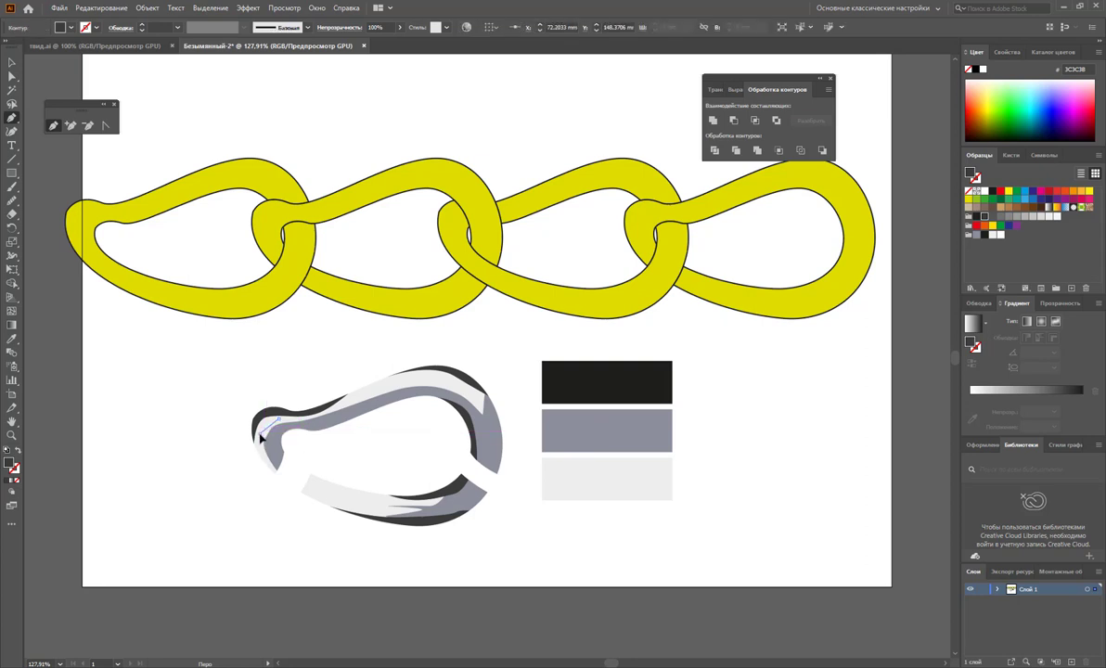
left_click(282, 419)
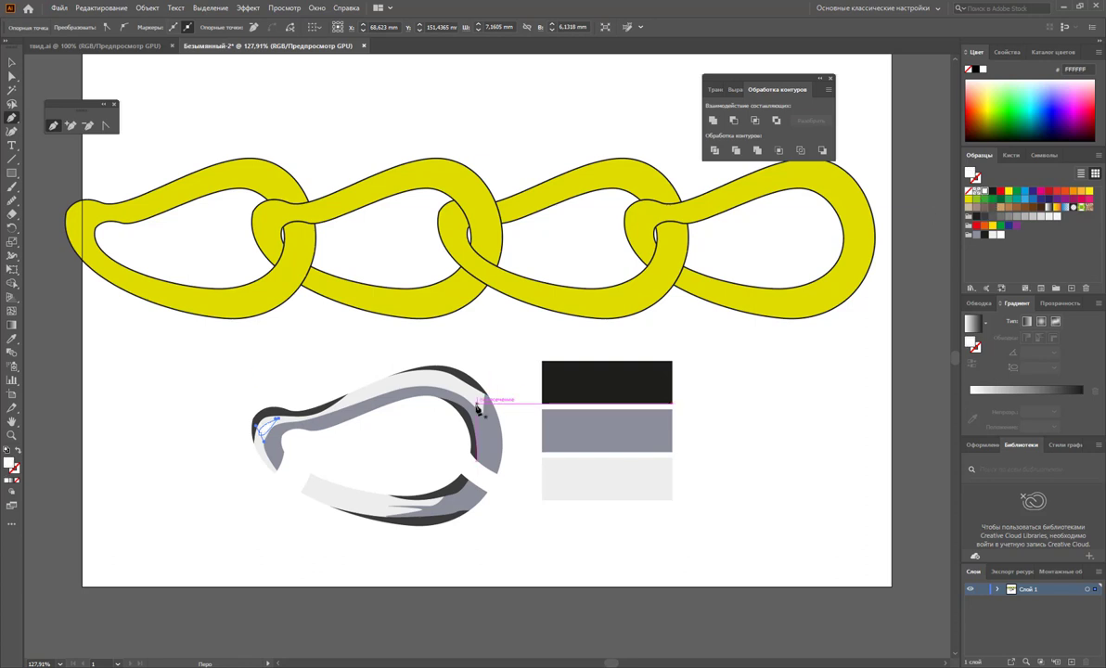
left_click_drag(469, 406, 452, 422)
left_click_drag(271, 422, 322, 422)
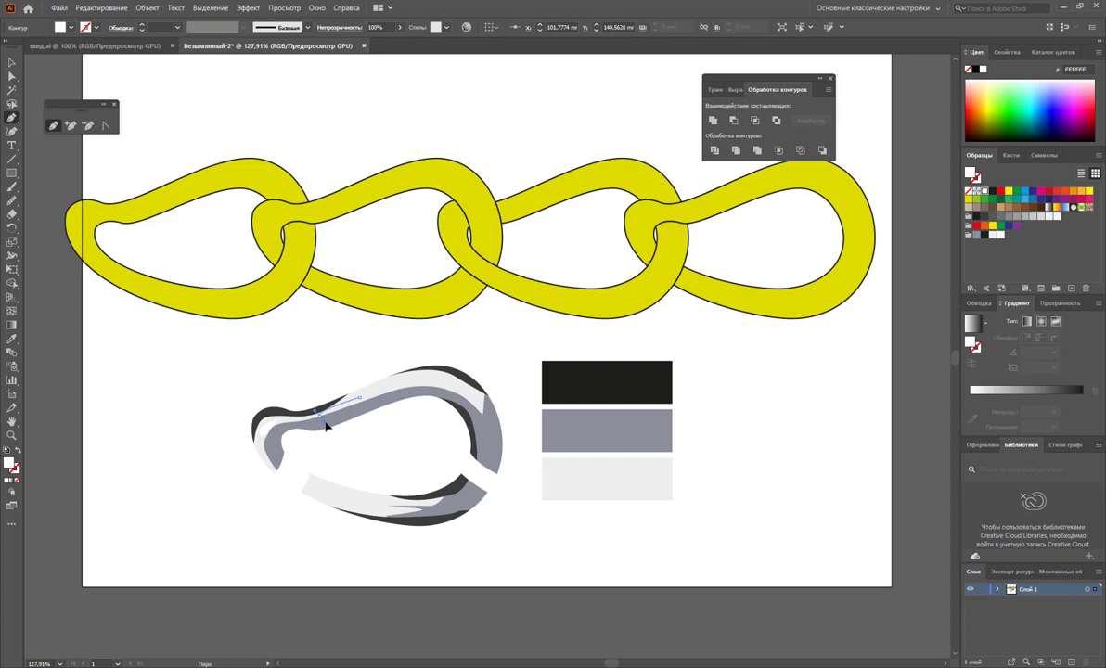
Draw a second highlight along the ring's top curving around its right side
left_click(360, 397, "ctrl")
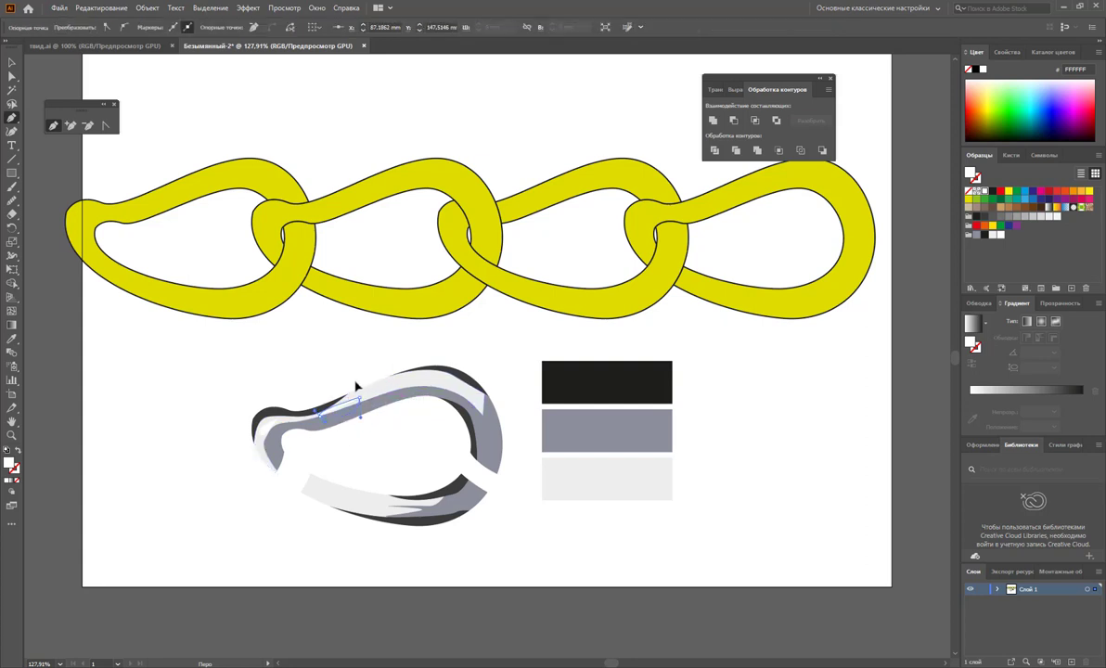
left_click(353, 394, "ctrl")
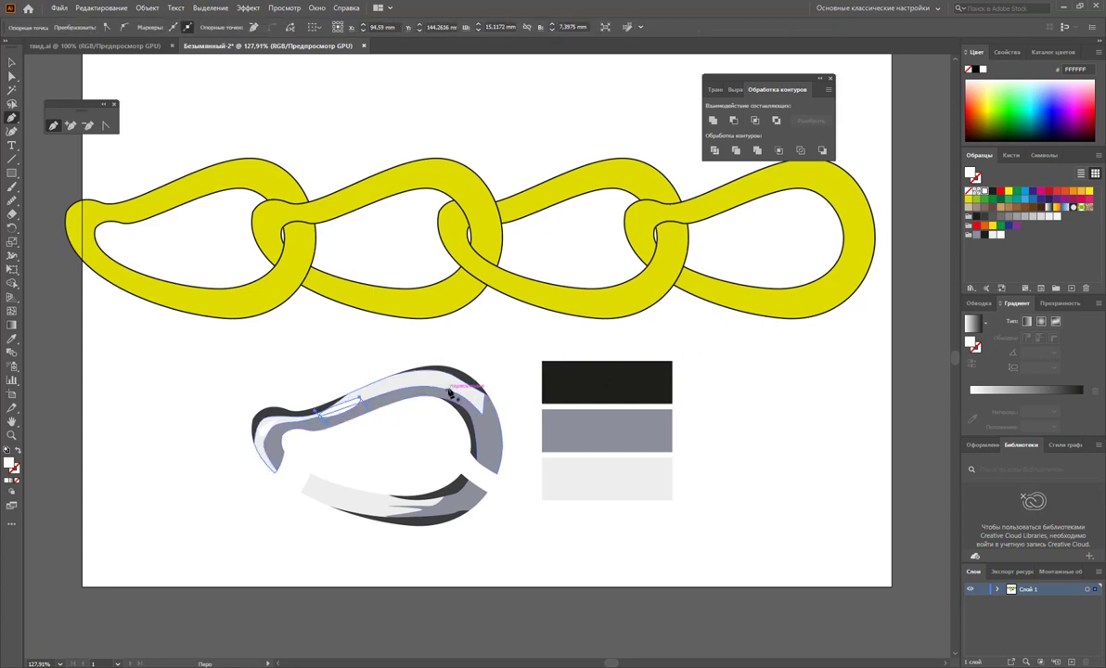
left_click_drag(432, 397, 481, 396)
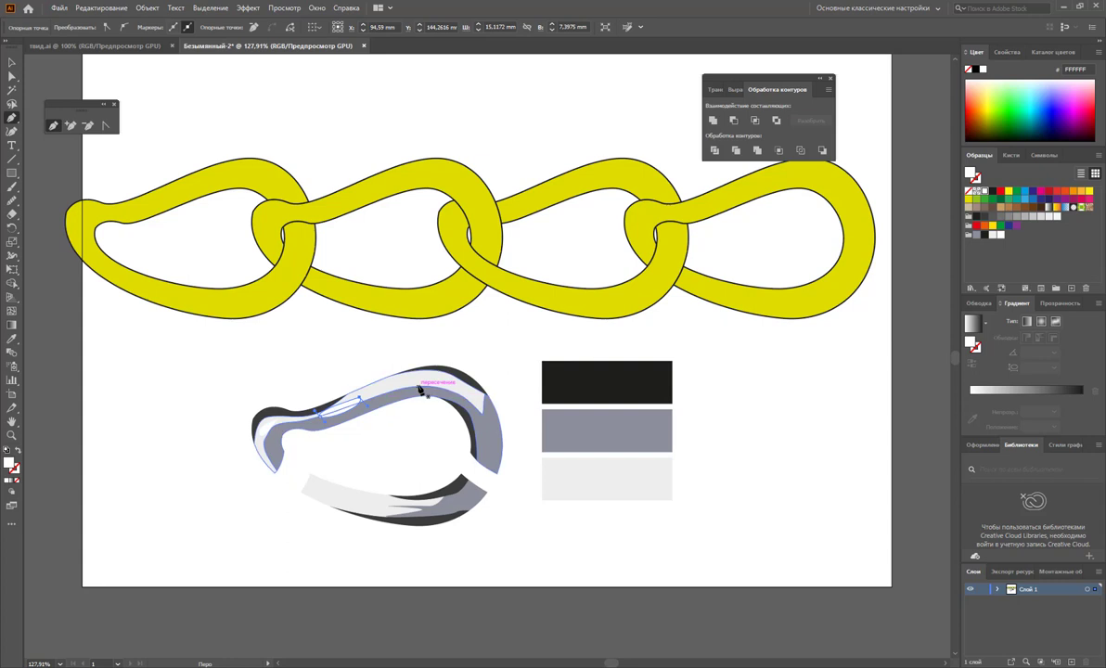
left_click(481, 396)
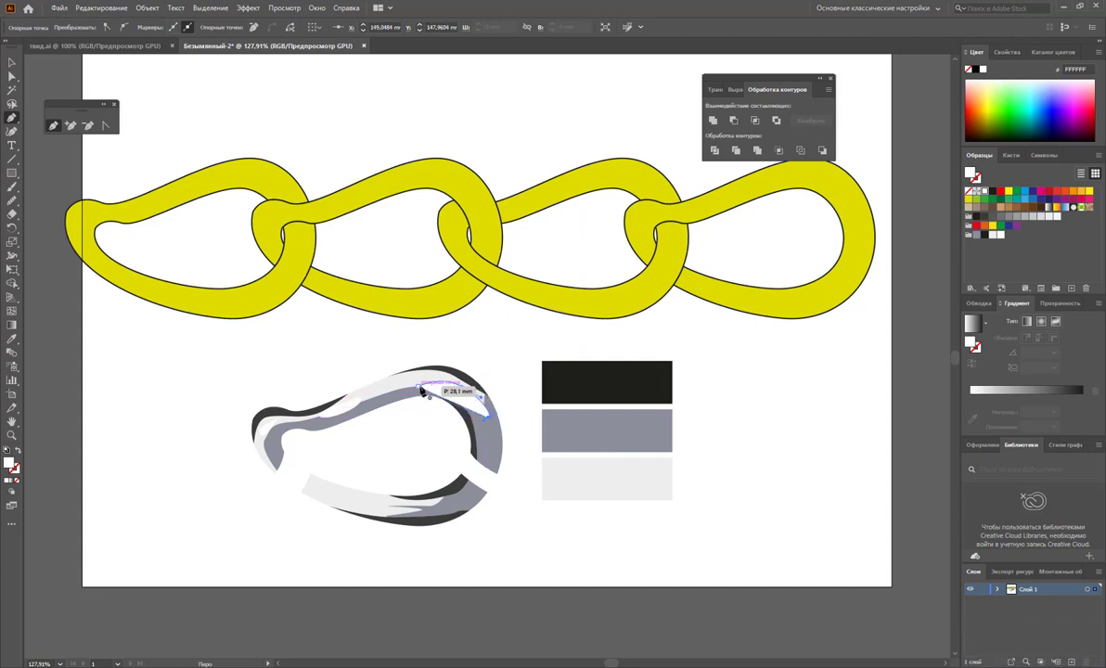
left_click_drag(425, 388, 388, 393)
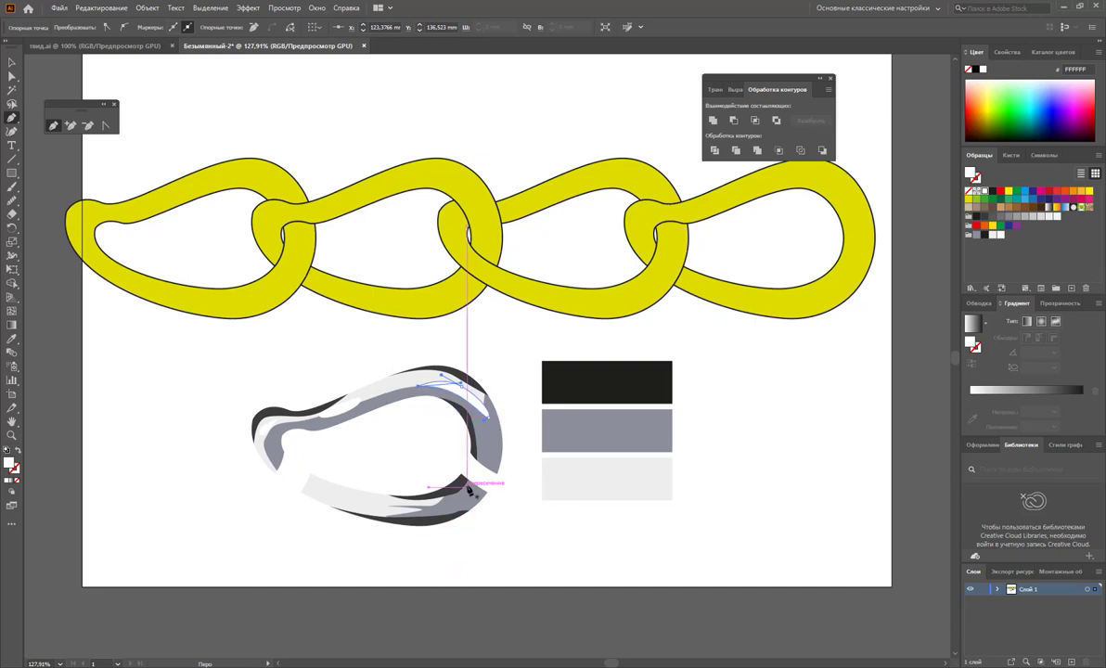
Add a highlight streak along the link's lower arc
left_click(435, 502, "ctrl")
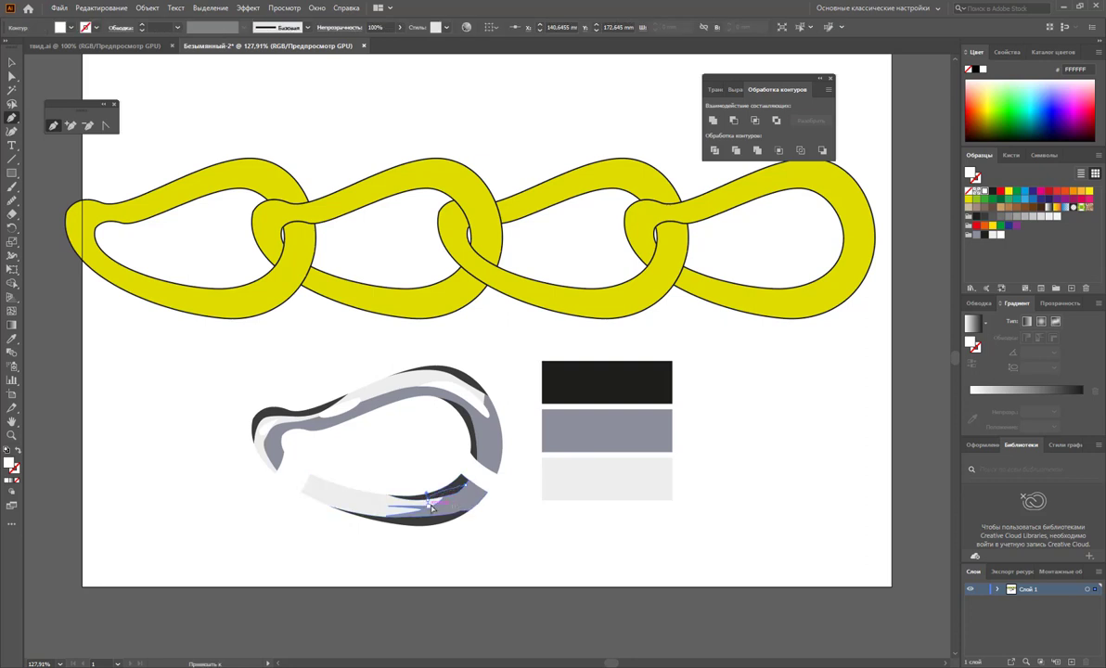
mouse_move(435, 502)
left_mouse_down()
mouse_move(444, 508)
mouse_move(472, 484)
mouse_move(519, 547)
left_mouse_up()
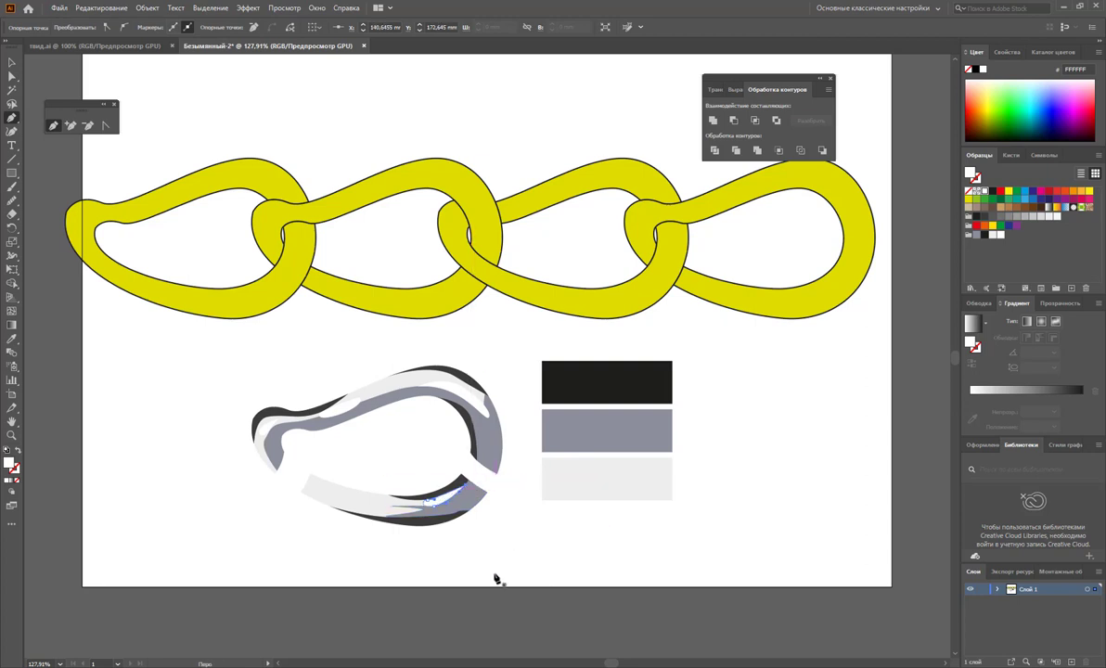
left_click(364, 506)
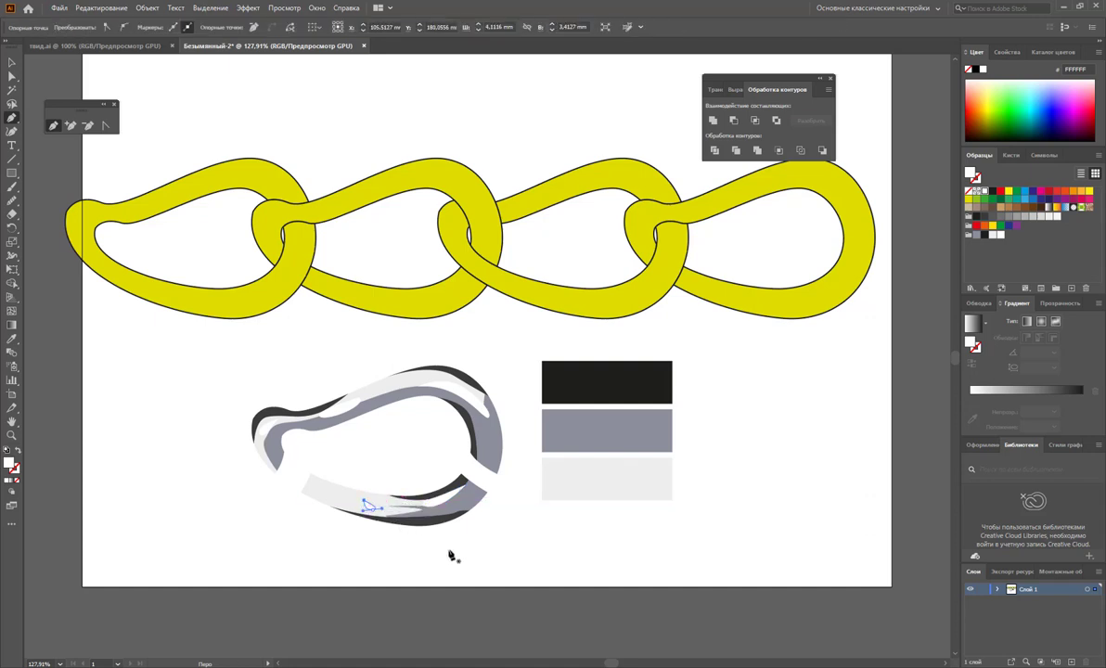
Delete the column of reference colour swatch rectangles
key("v")
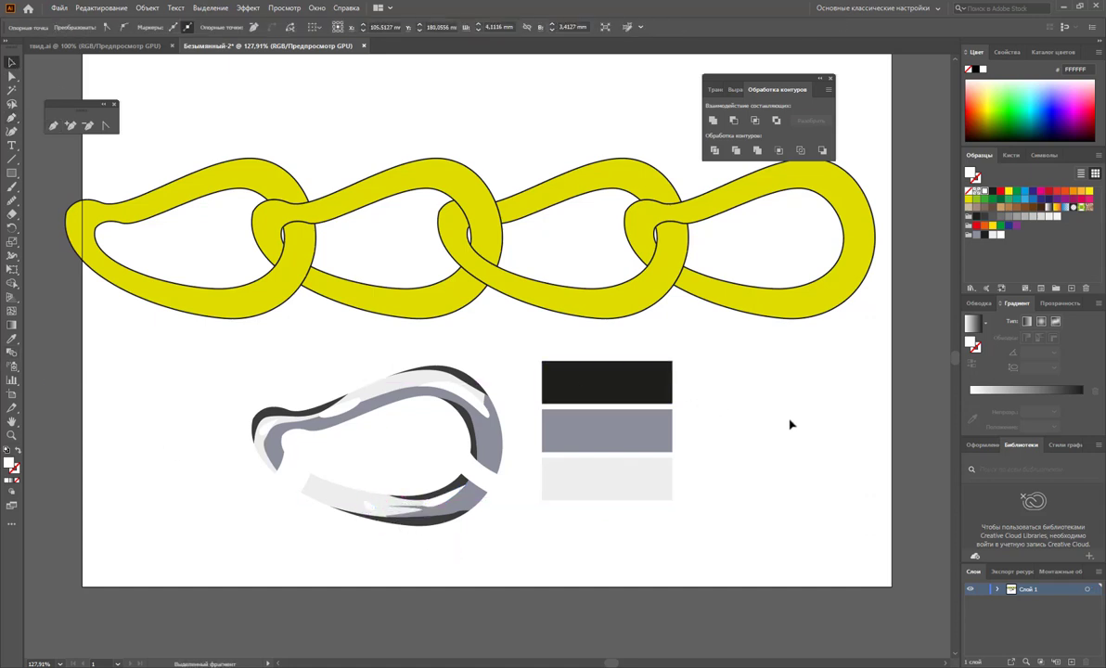
left_click(789, 424)
left_click_drag(659, 358, 604, 568)
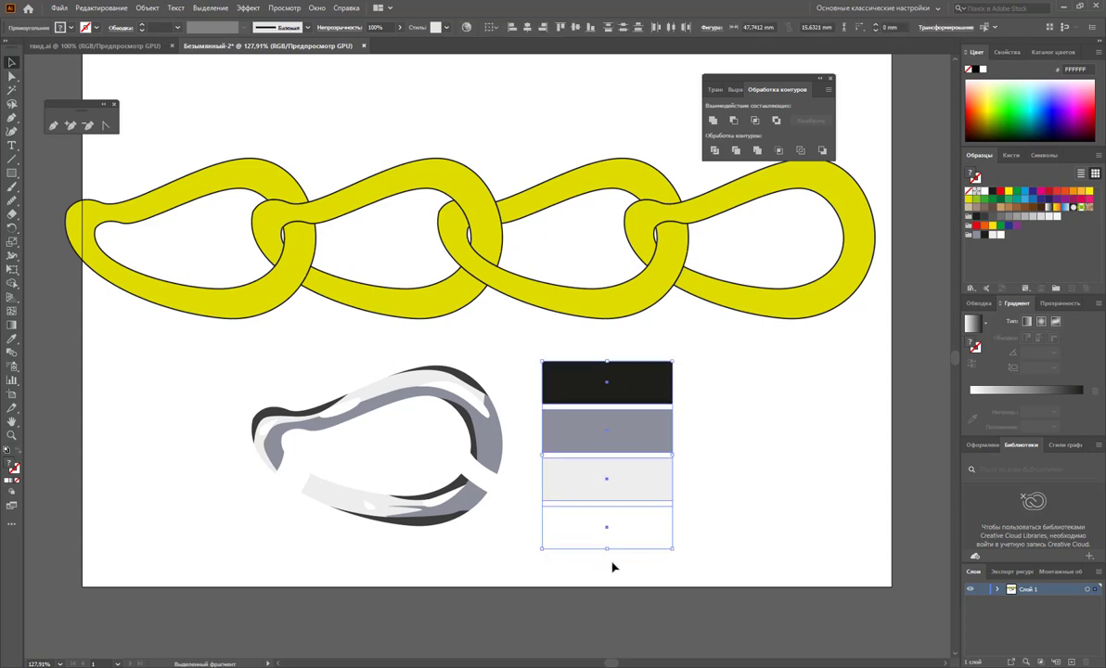
key("Delete")
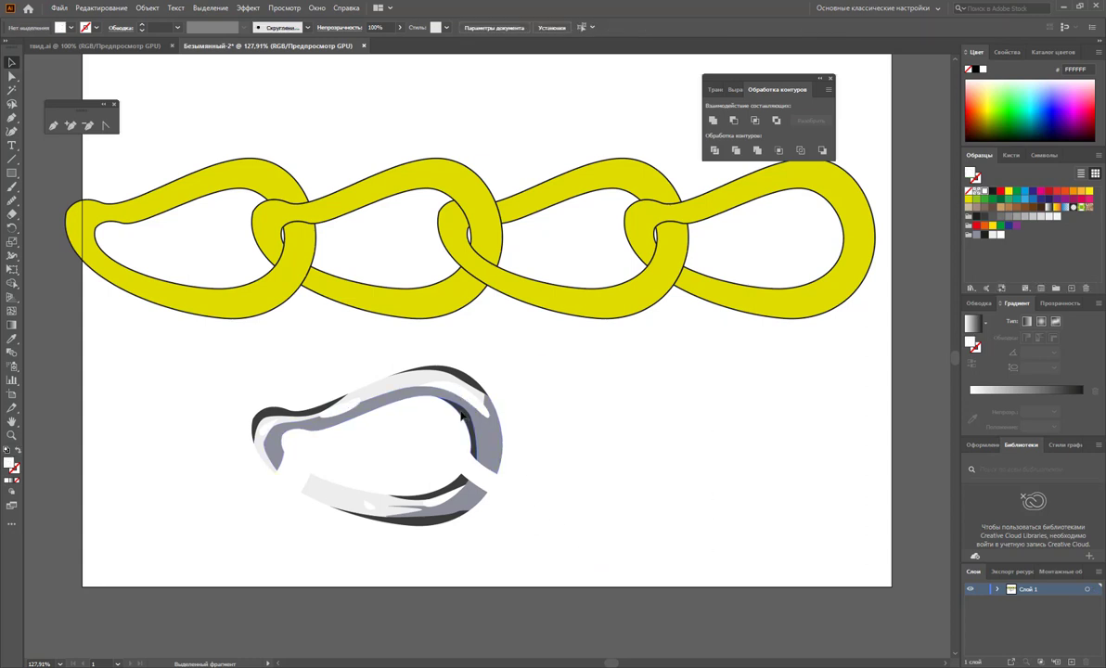
Recolour the link's dark shading shapes deep blue-grey 404049 in the Color Picker
left_click(454, 403)
left_click(464, 382)
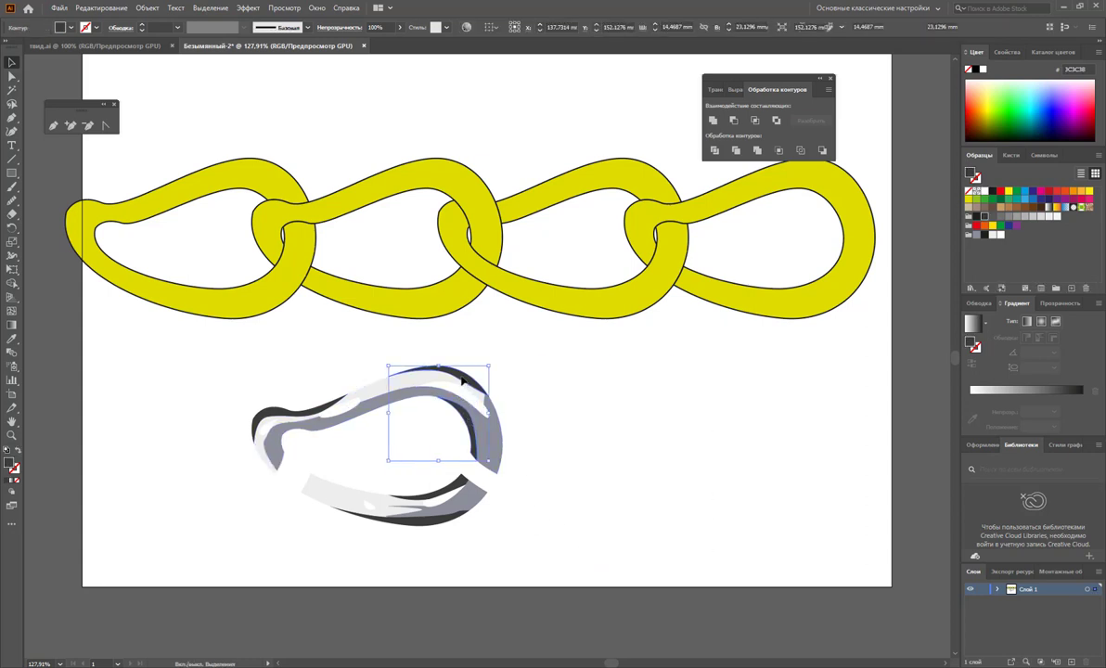
left_click(269, 411)
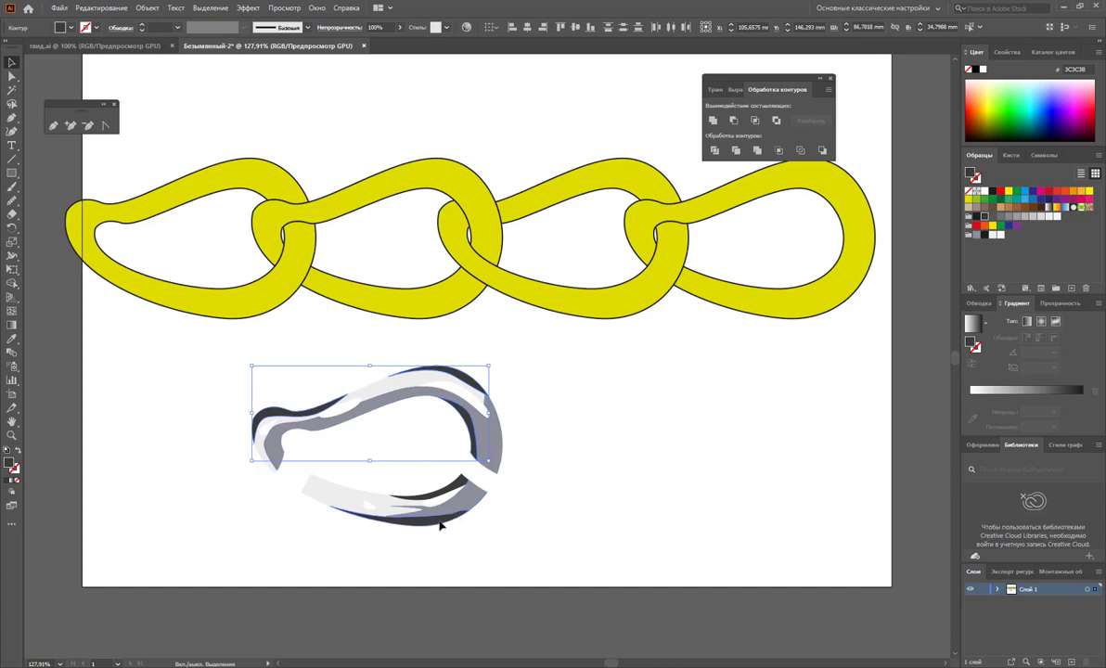
left_click(448, 493, "shift")
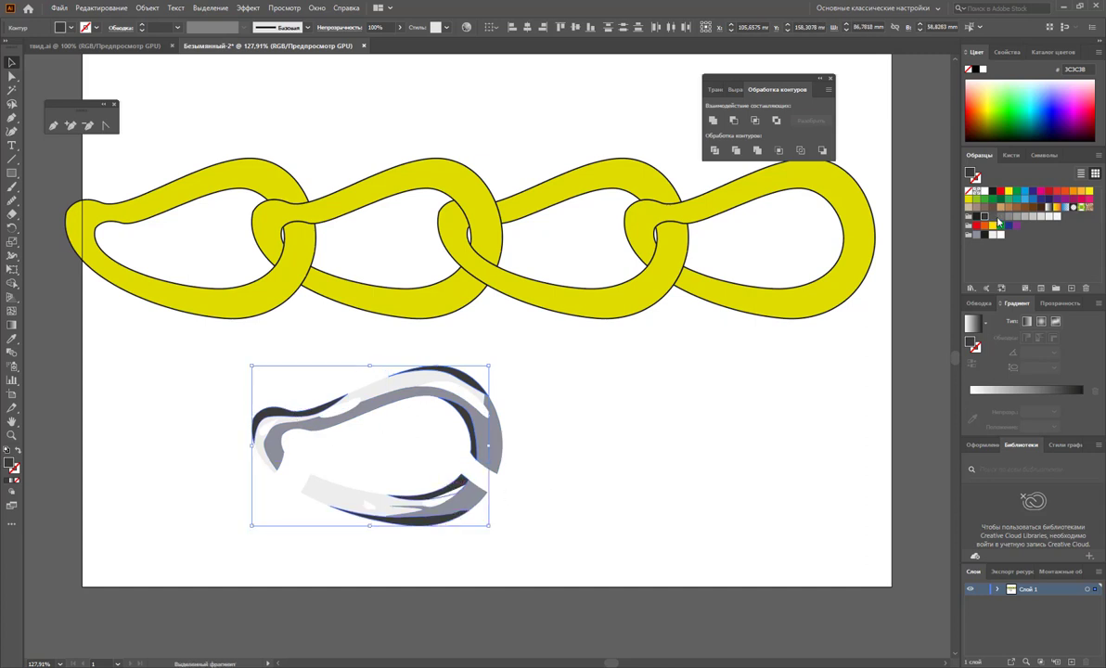
left_click(999, 216)
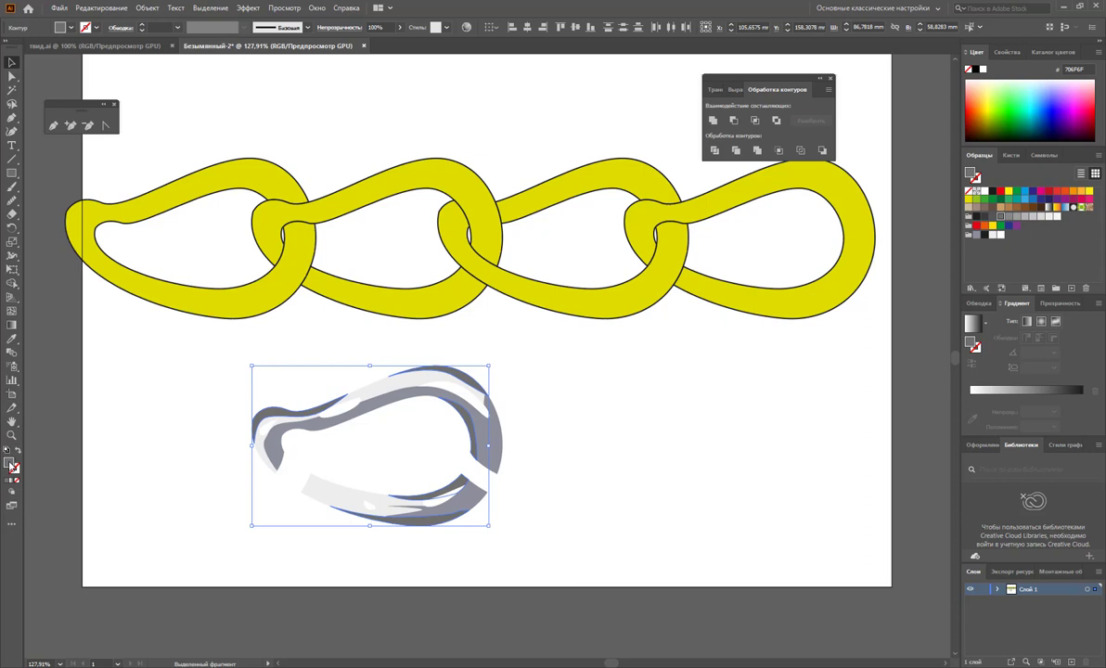
double_click(9, 461)
left_click_drag(360, 231, 697, 190)
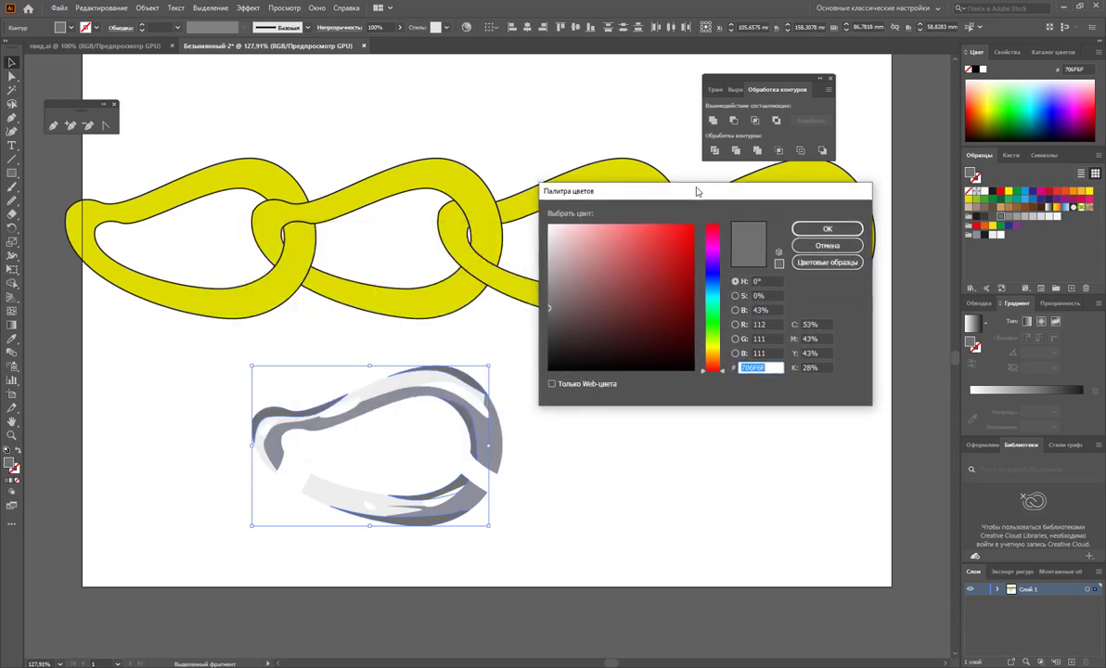
left_click(714, 271)
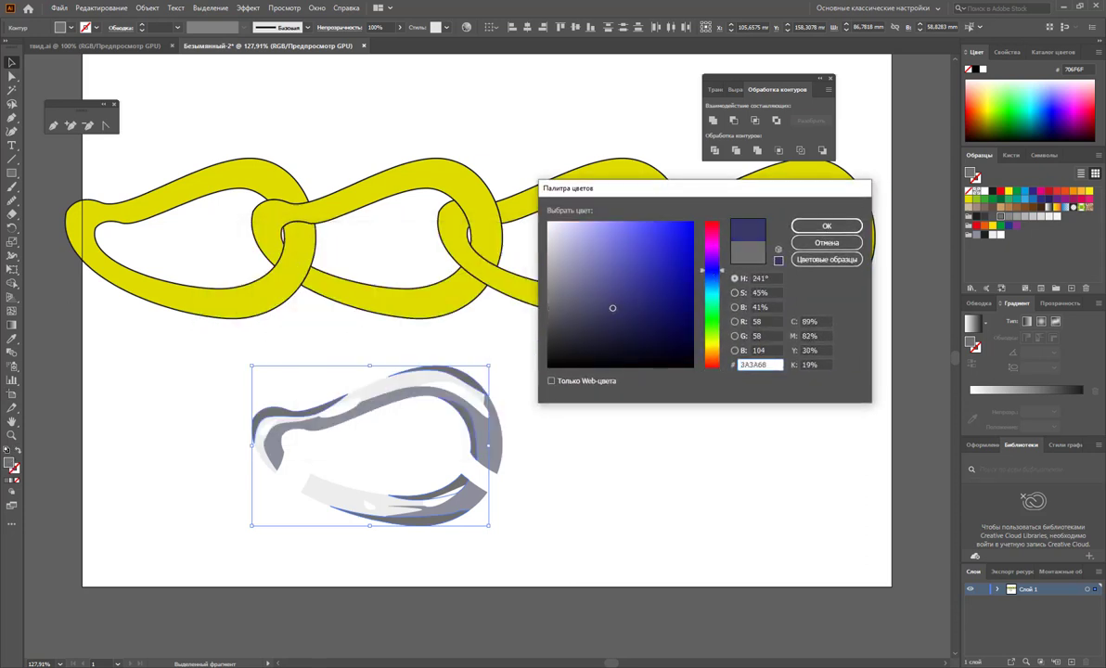
left_click(574, 325)
left_click(821, 226)
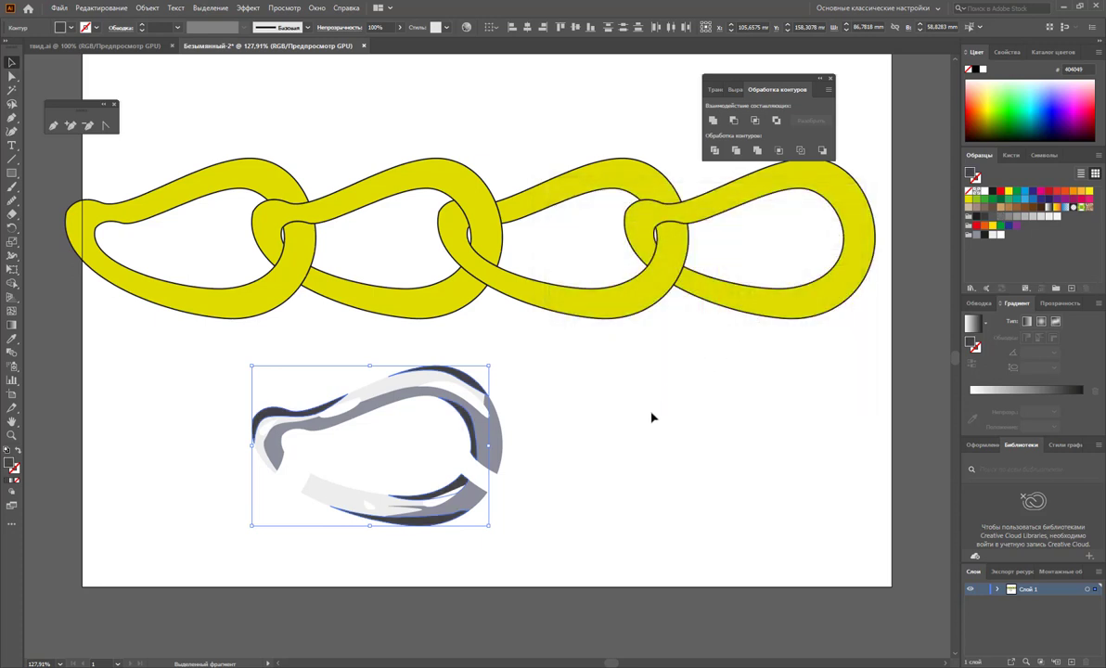
left_click(592, 458)
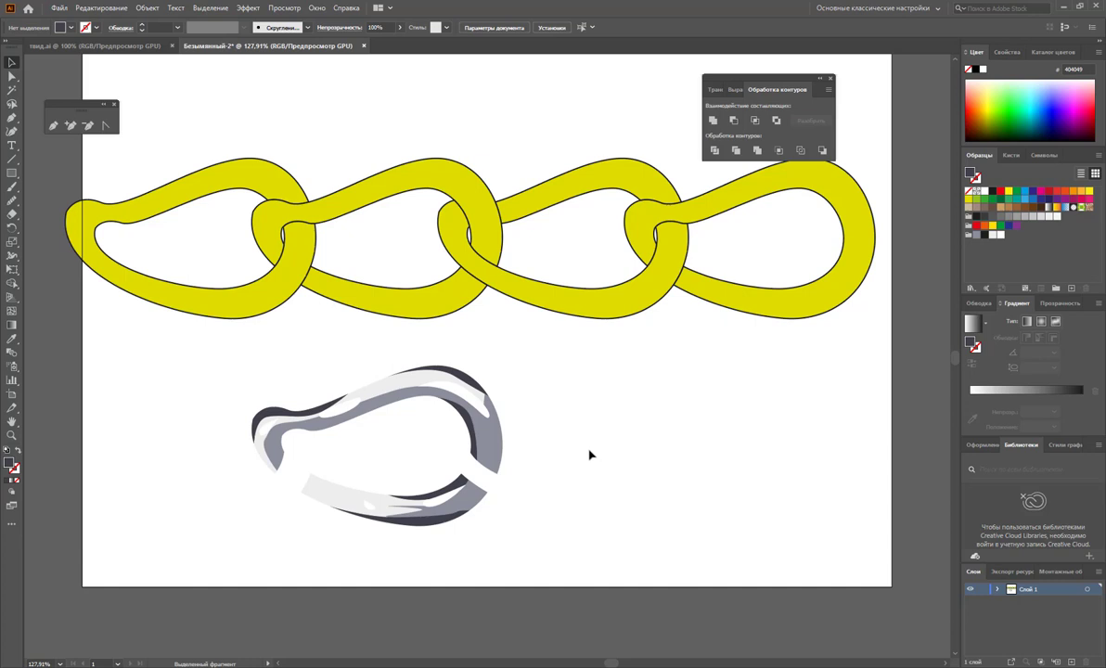
Try moving the grey link, undo it, and check the first and second yellow links
left_click_drag(581, 515, 205, 375)
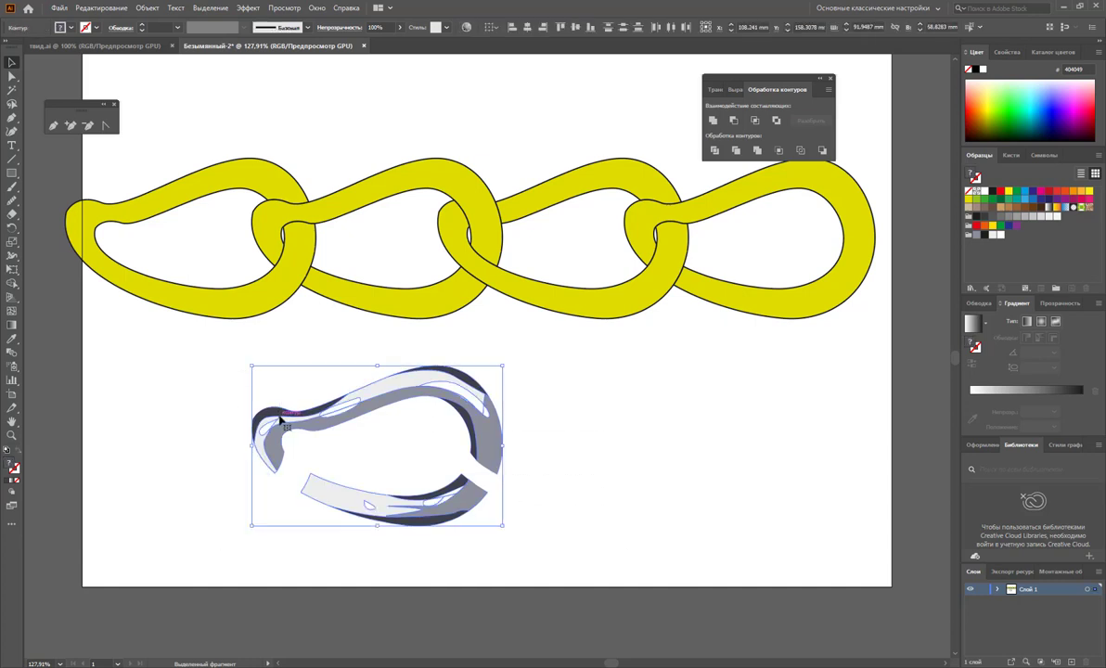
left_click_drag(283, 420, 466, 424)
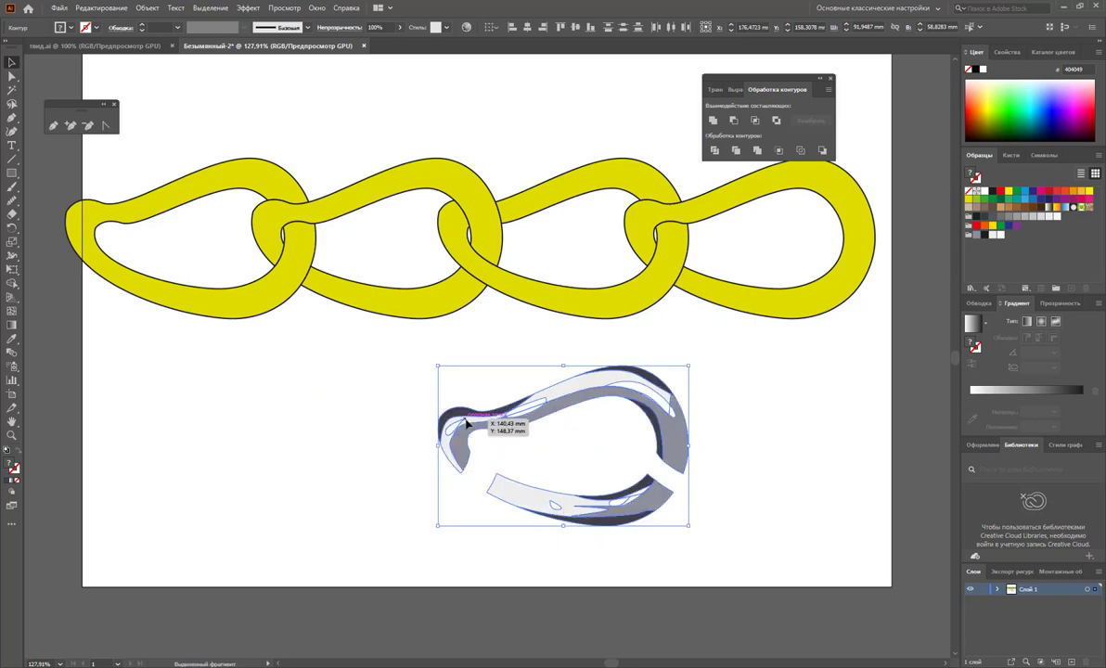
key("ctrl+z")
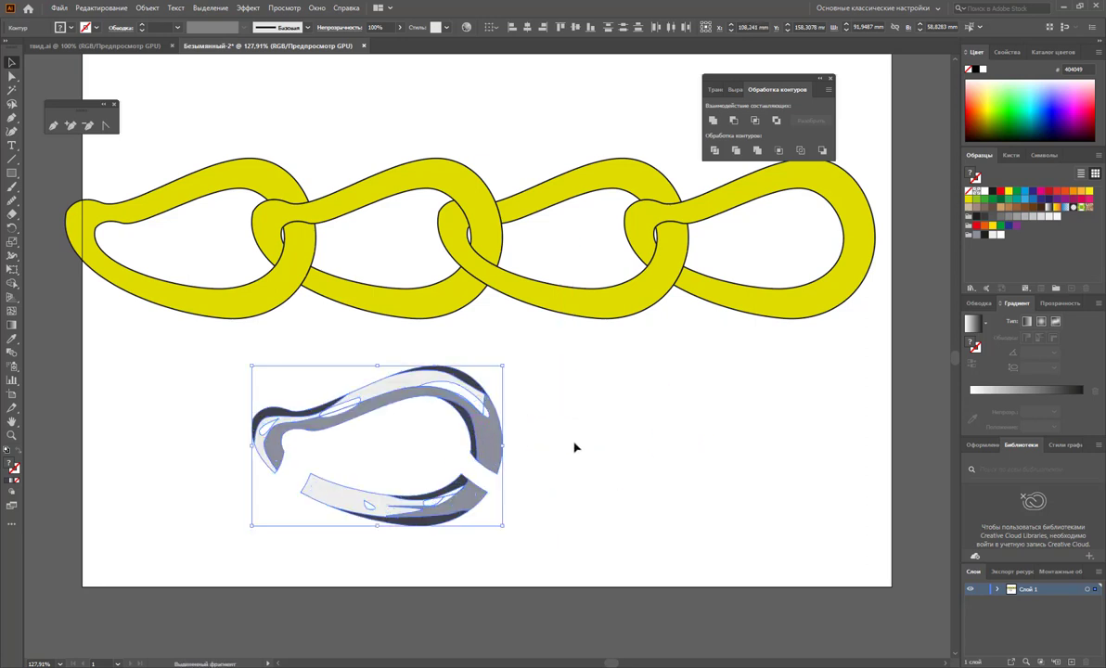
left_click(574, 448)
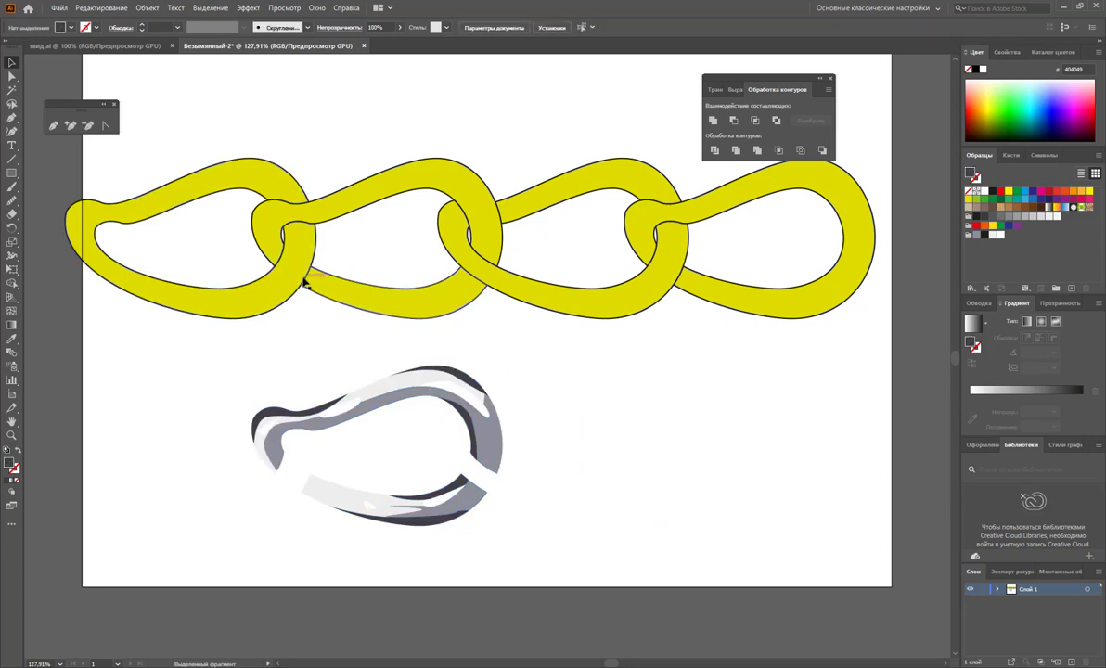
left_click(299, 280)
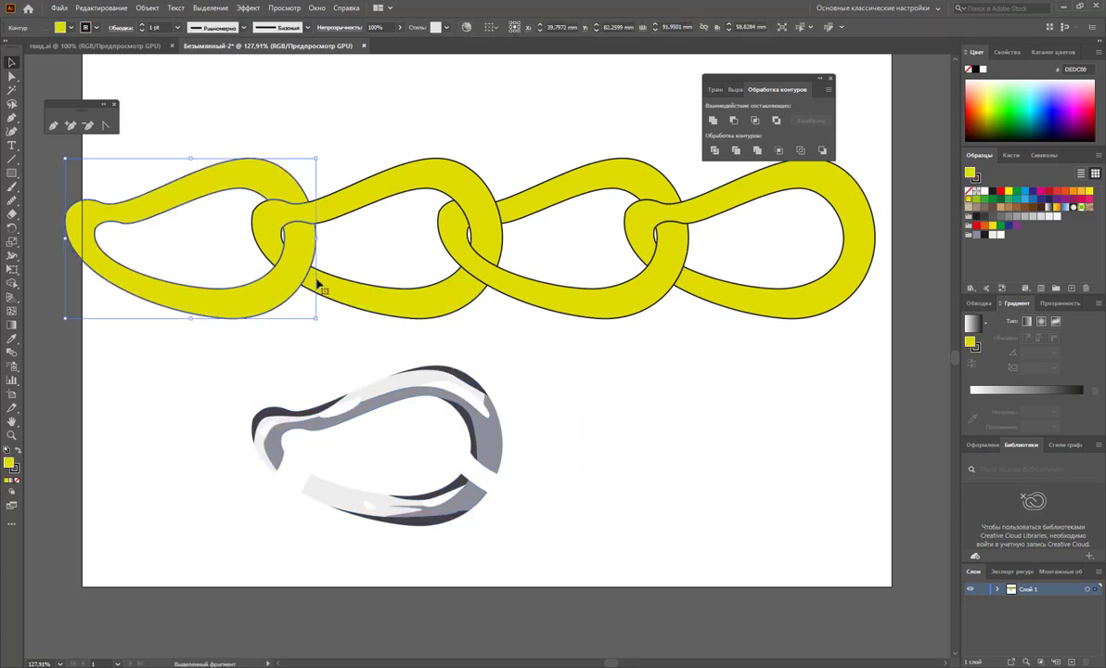
left_click(469, 284)
left_click(489, 263)
left_click(497, 249, "shift")
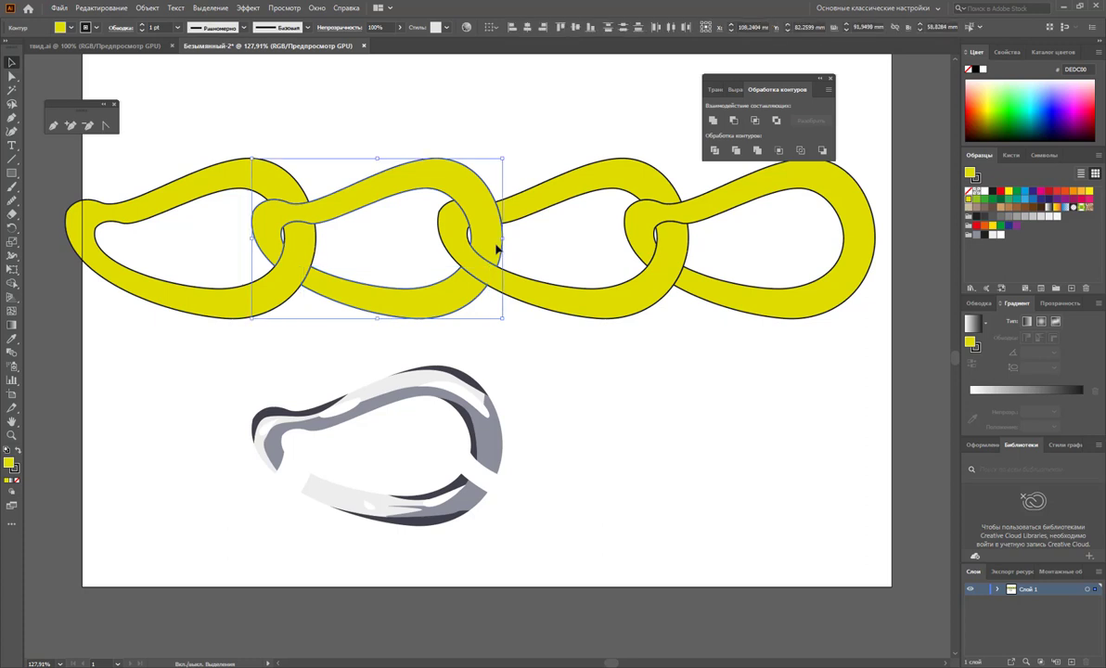
Move the grey link onto the second chain link and place a copy on the third
left_click_drag(528, 370, 250, 538)
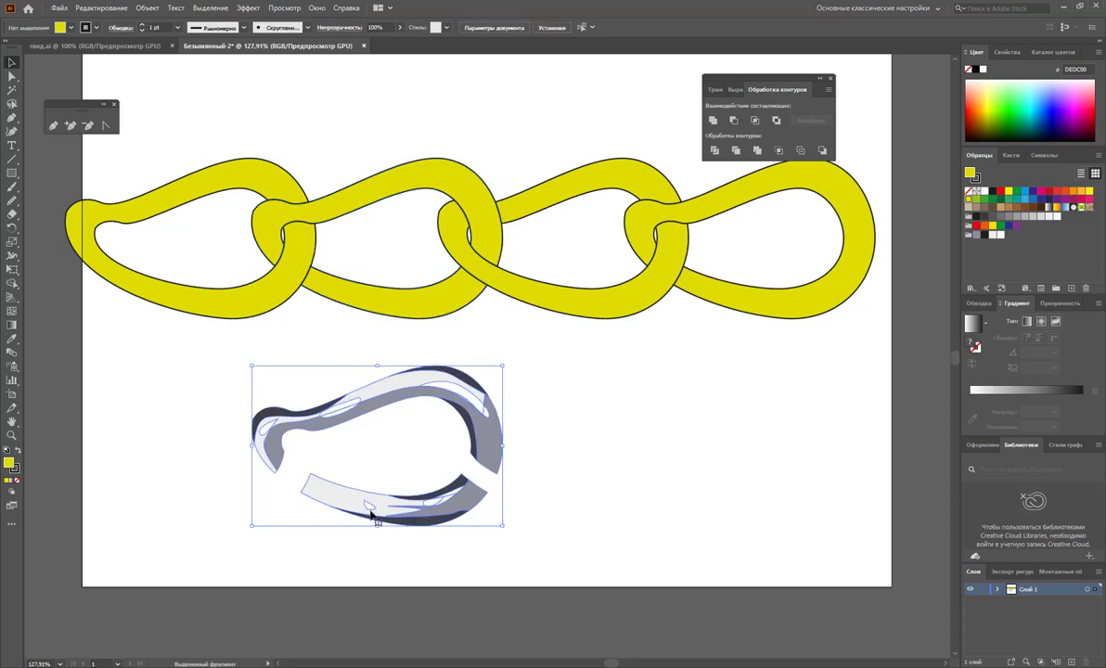
left_click_drag(387, 506, 393, 310)
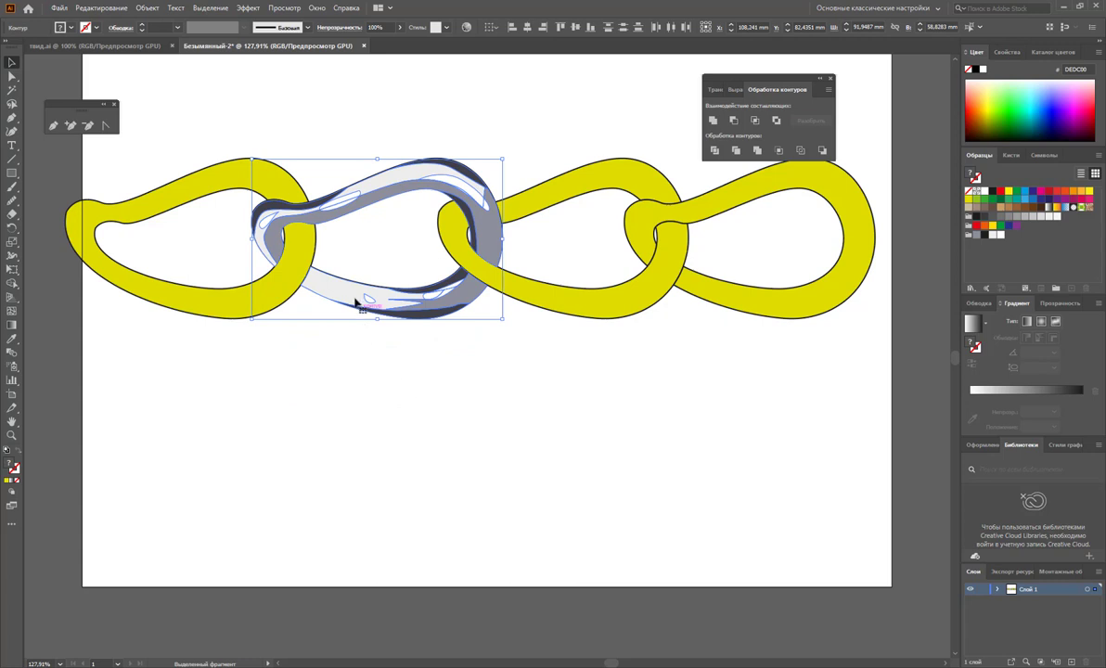
left_click_drag(343, 281, 543, 297)
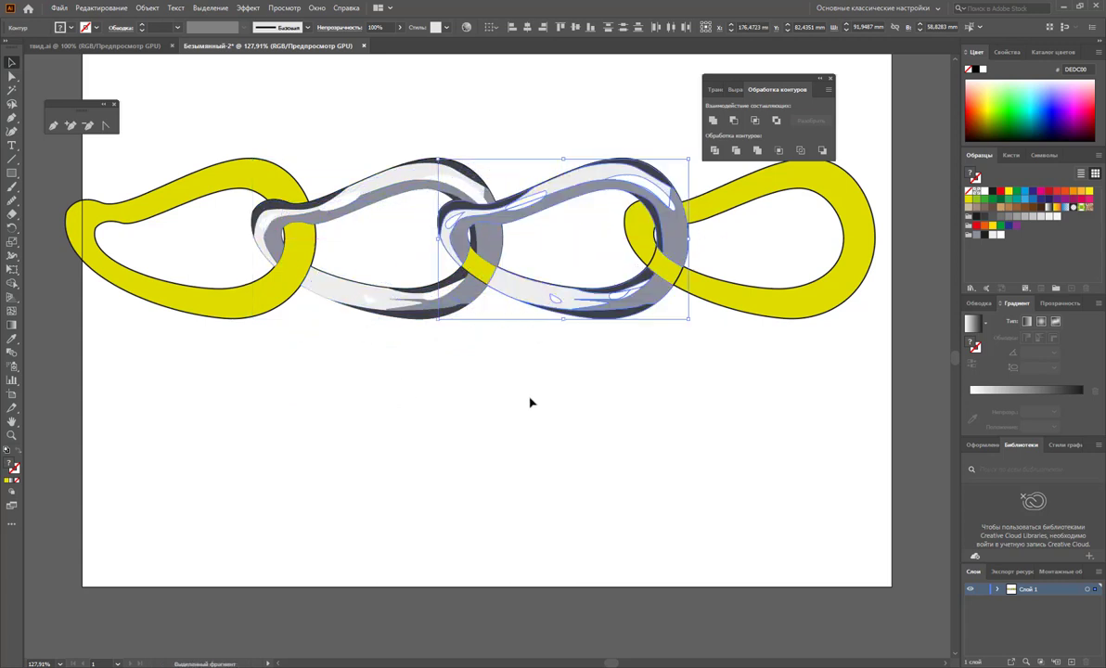
left_click(501, 374)
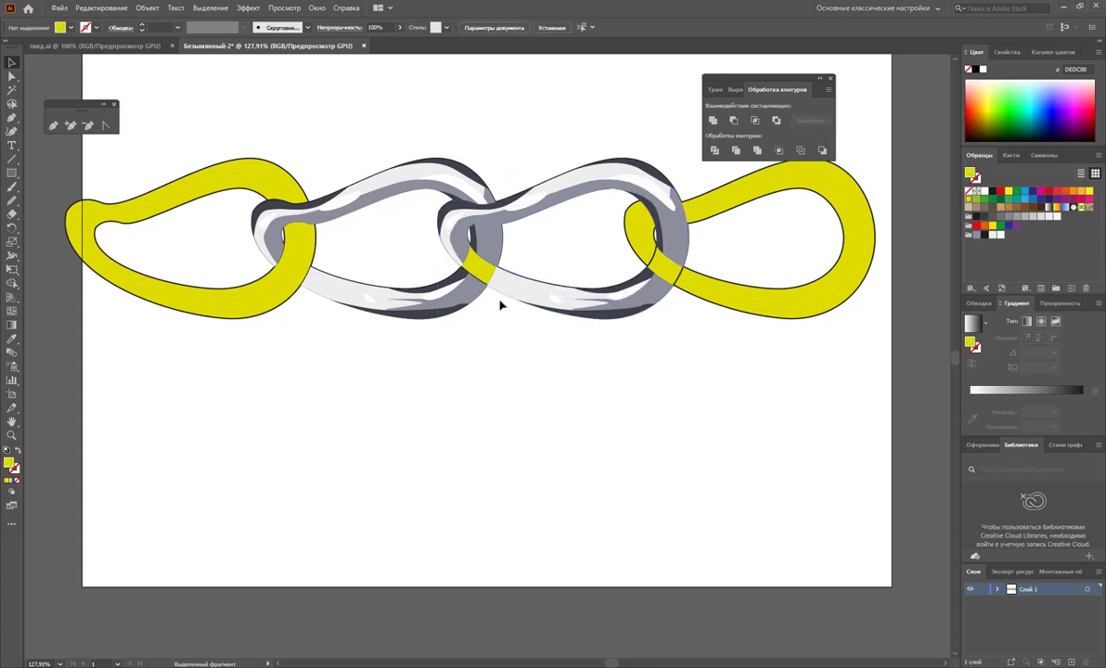
left_click_drag(478, 320, 463, 449)
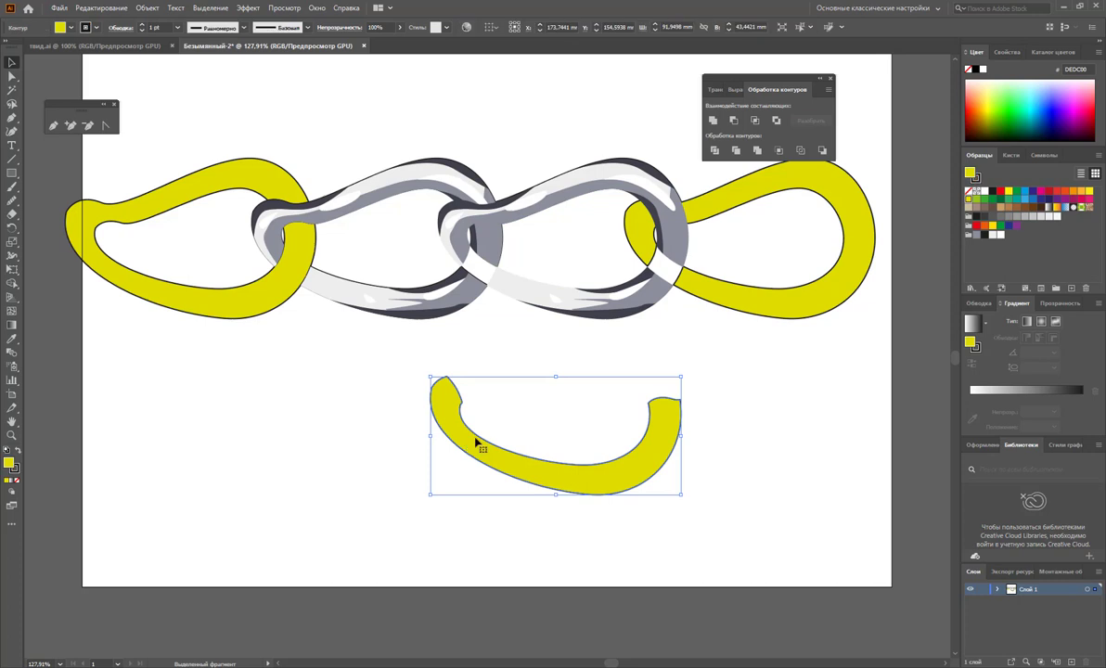
Delete the third link's pulled-out yellow piece, then undo until that link is yellow again
key("ctrl+z")
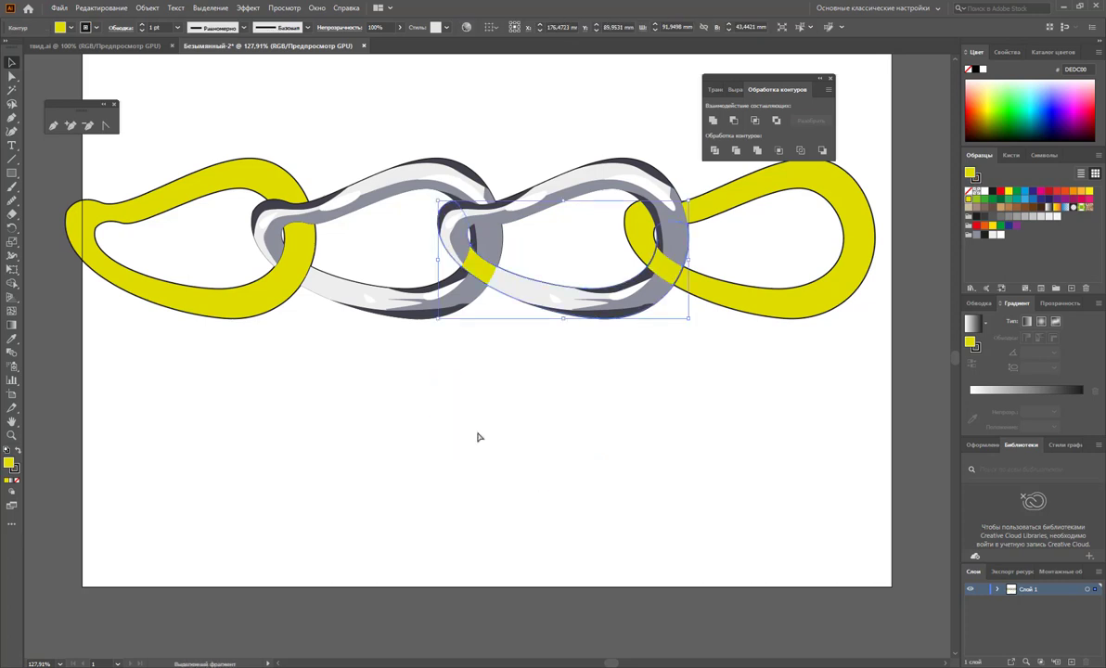
left_click(478, 437)
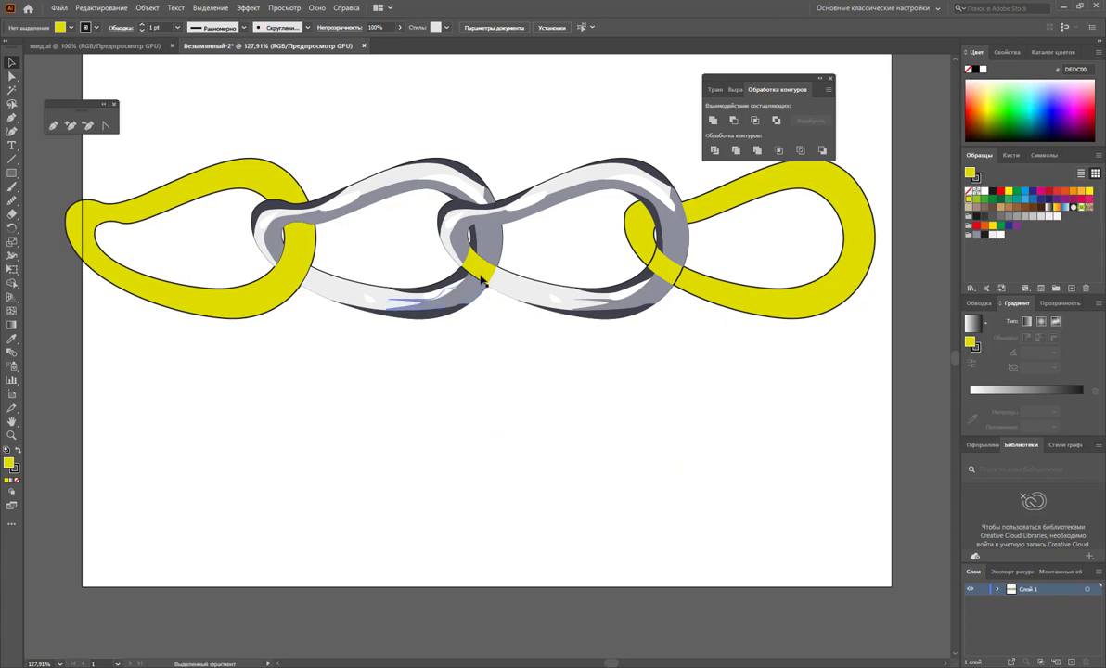
left_click(481, 270)
left_click_drag(481, 270, 470, 386)
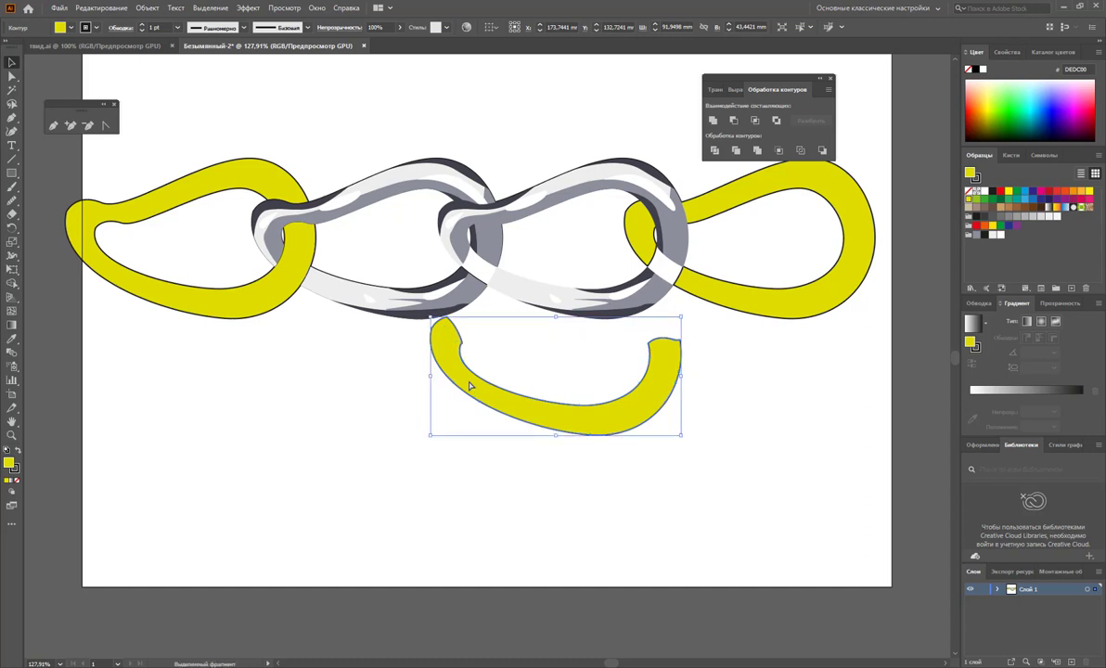
key("Delete")
left_click(453, 228)
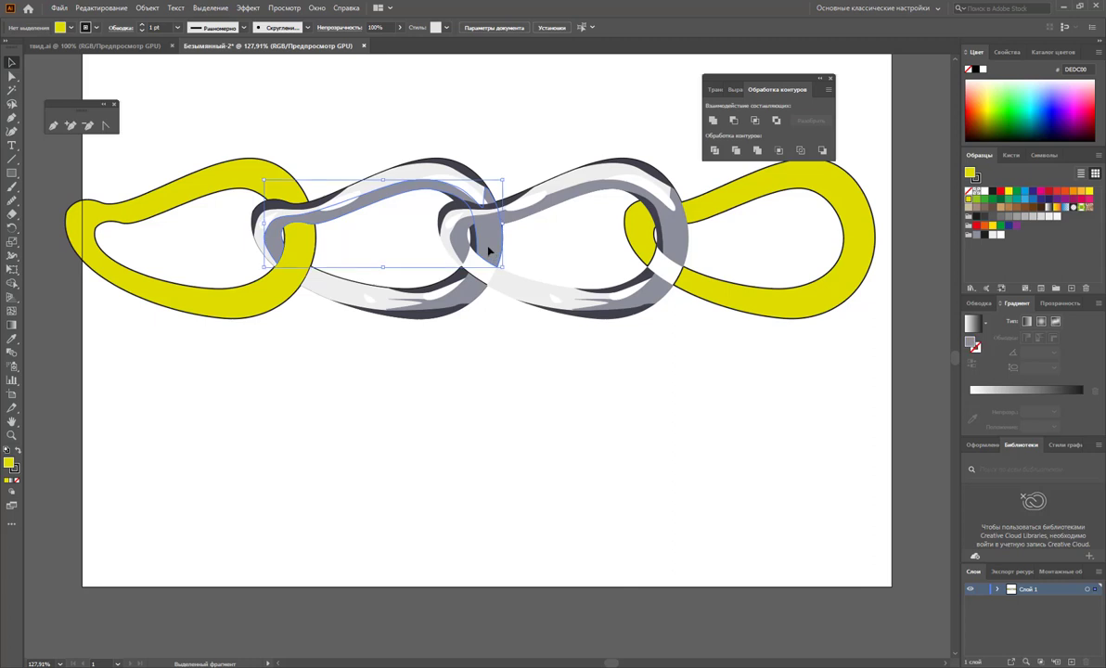
left_click(481, 285)
left_click(485, 331)
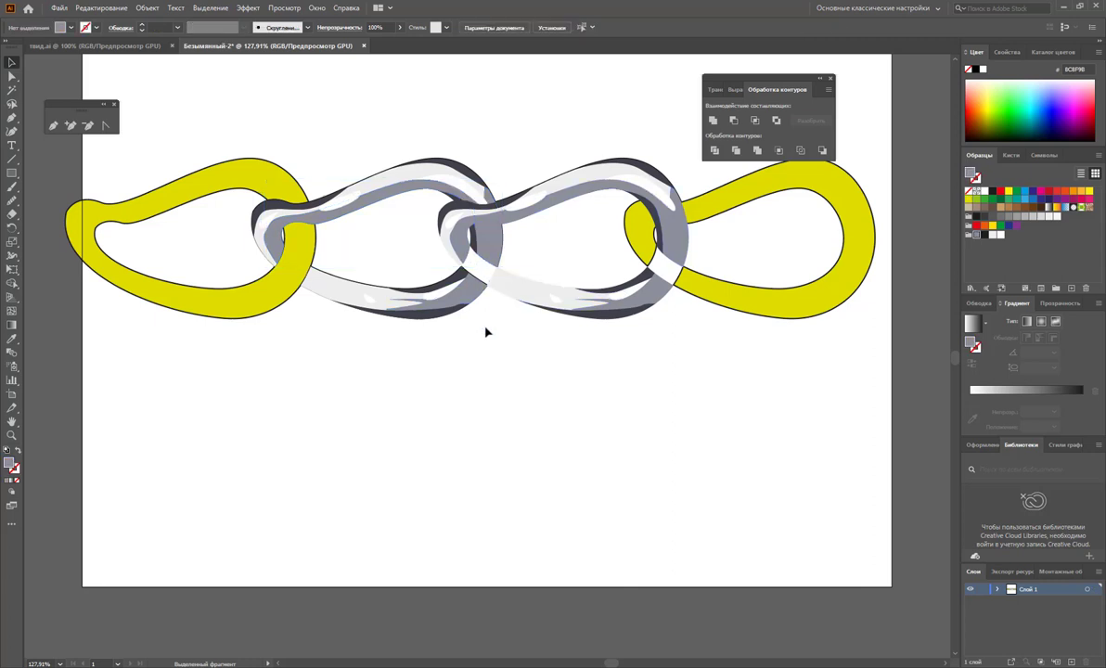
key("ctrl+z")
key("ctrl+z")
key("ctrl+z")
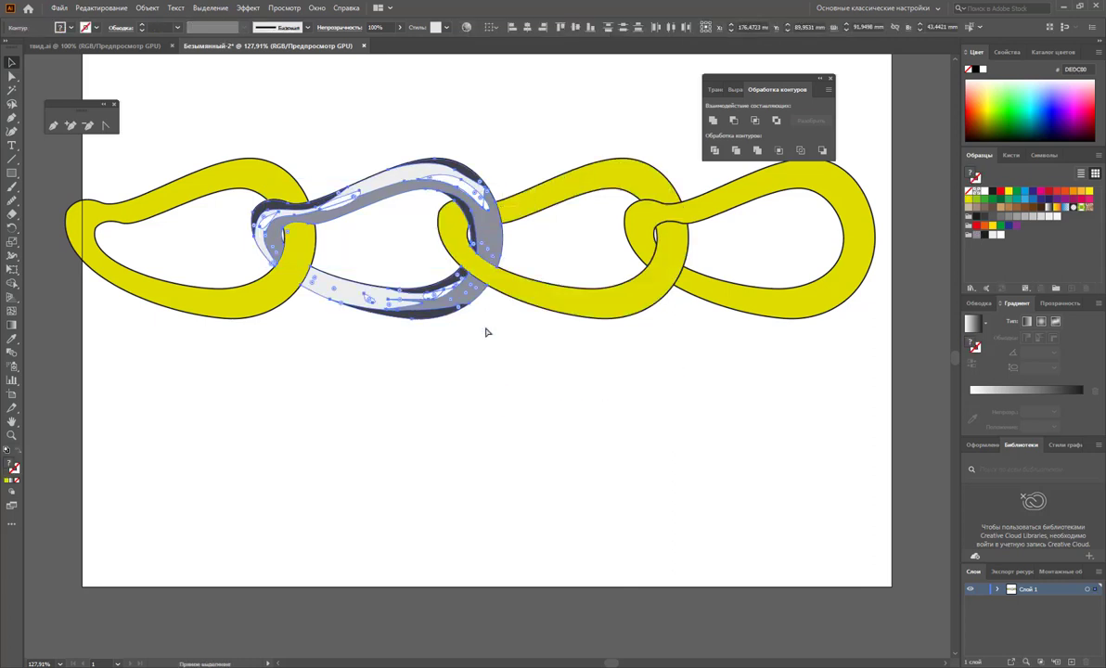
Fix stacking so the grey link crosses over the left yellow link and under the third
left_click(512, 348)
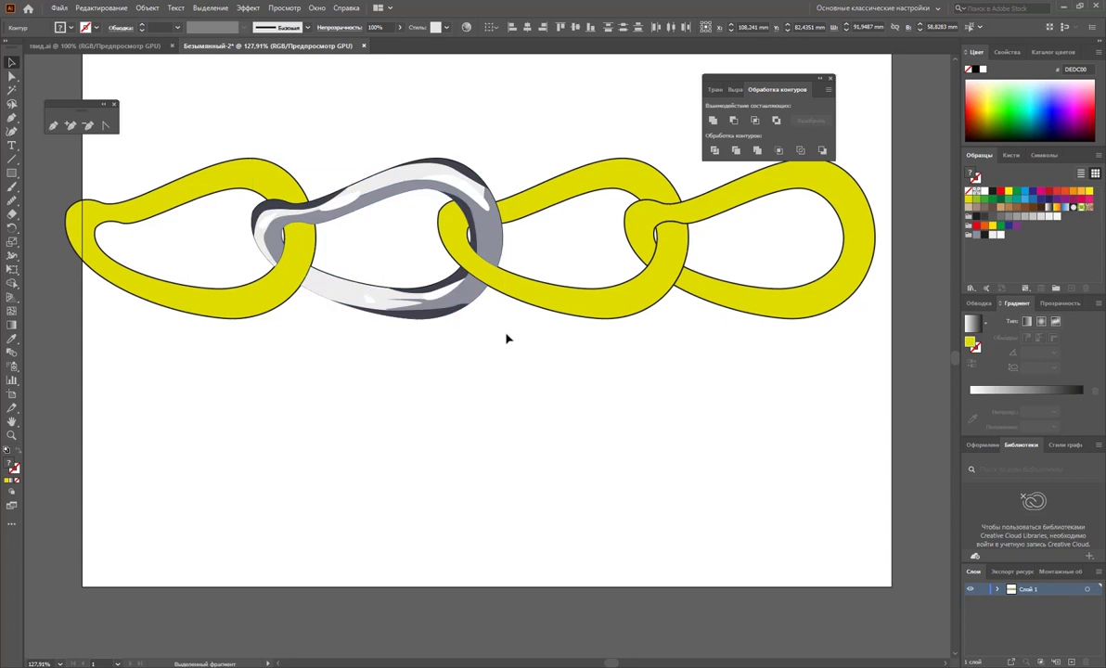
left_click(484, 274)
left_click(463, 307)
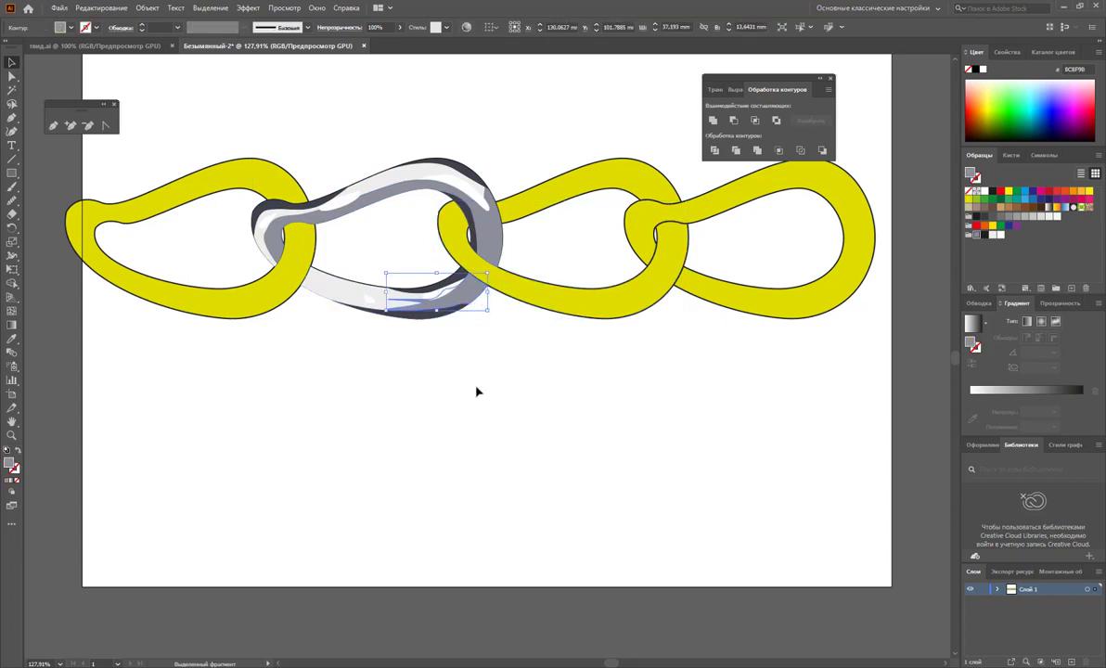
left_click(442, 379)
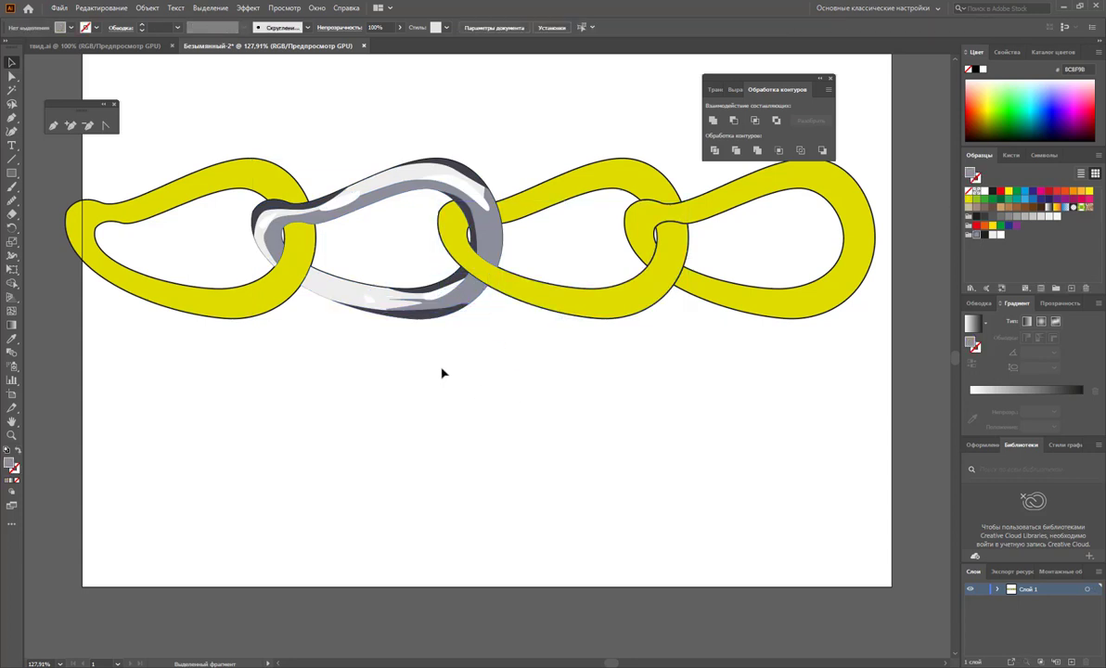
left_click(272, 239)
left_click(458, 227)
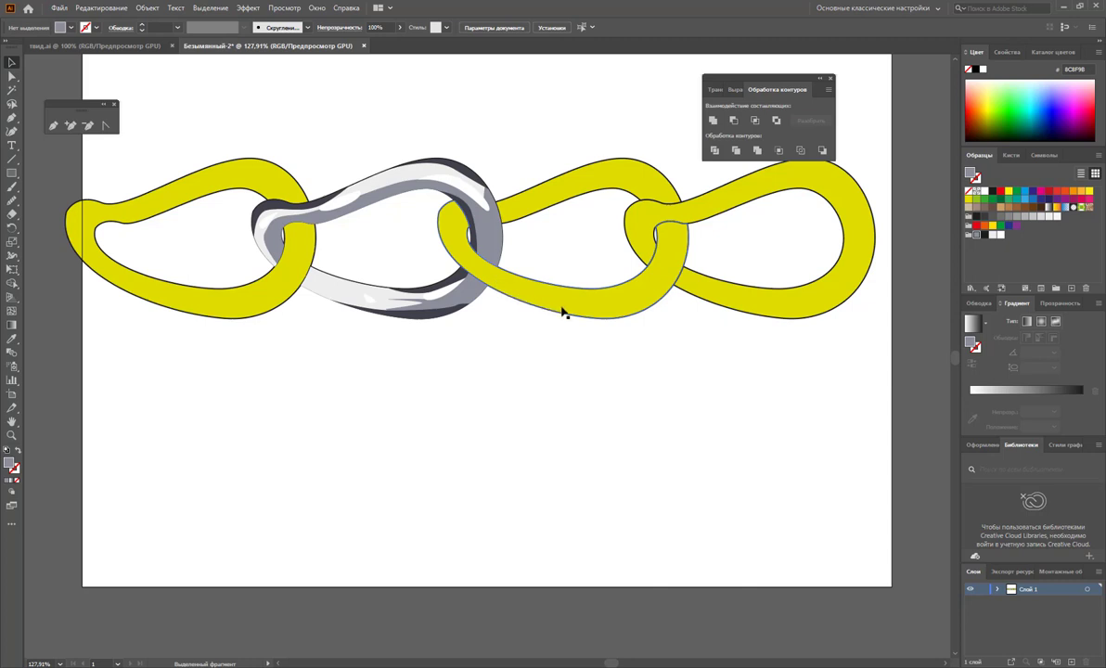
Copy the third yellow link below the chain and lay a grey link copy over it
left_click(612, 310)
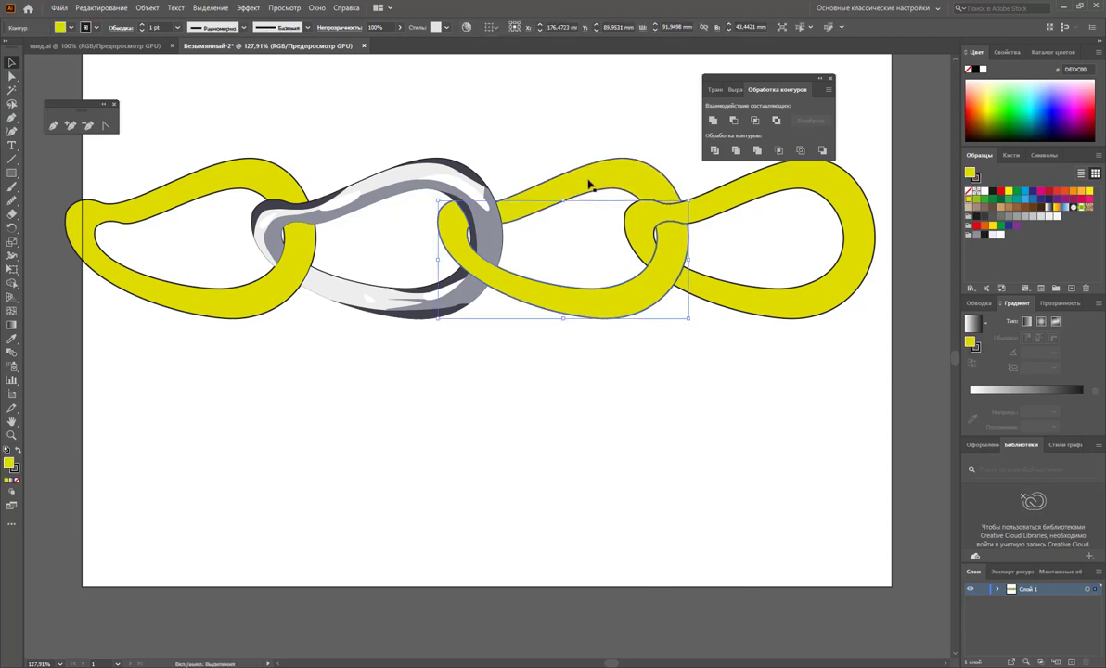
left_click_drag(606, 173, 591, 383)
left_click(396, 324)
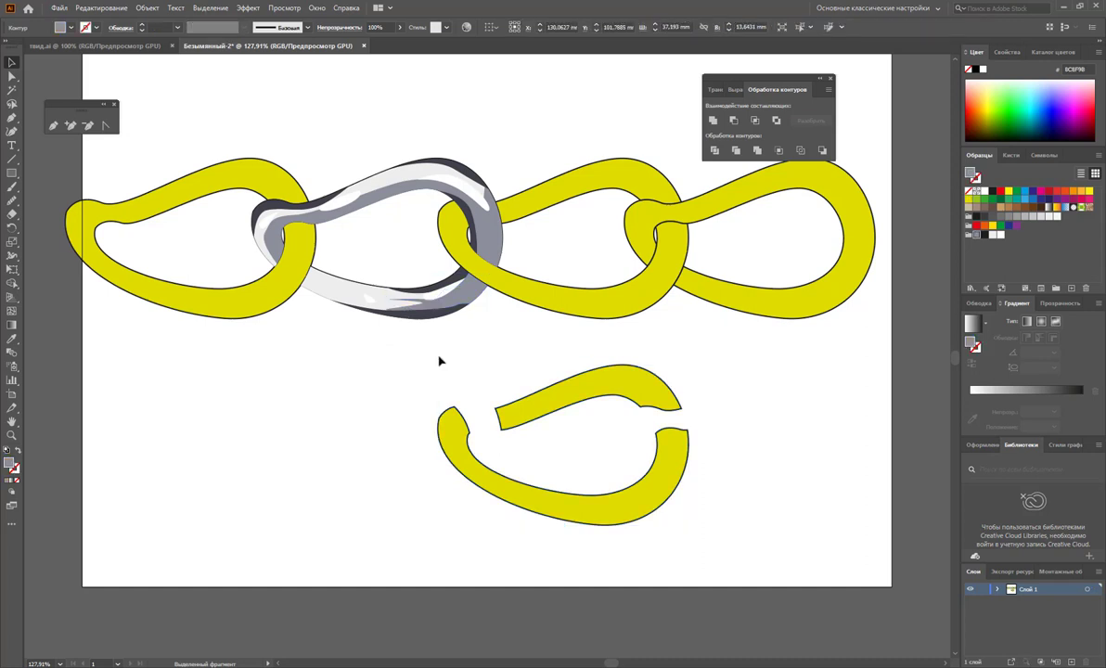
left_click_drag(408, 357, 367, 171)
left_click(324, 288)
left_click_drag(255, 103, 541, 322)
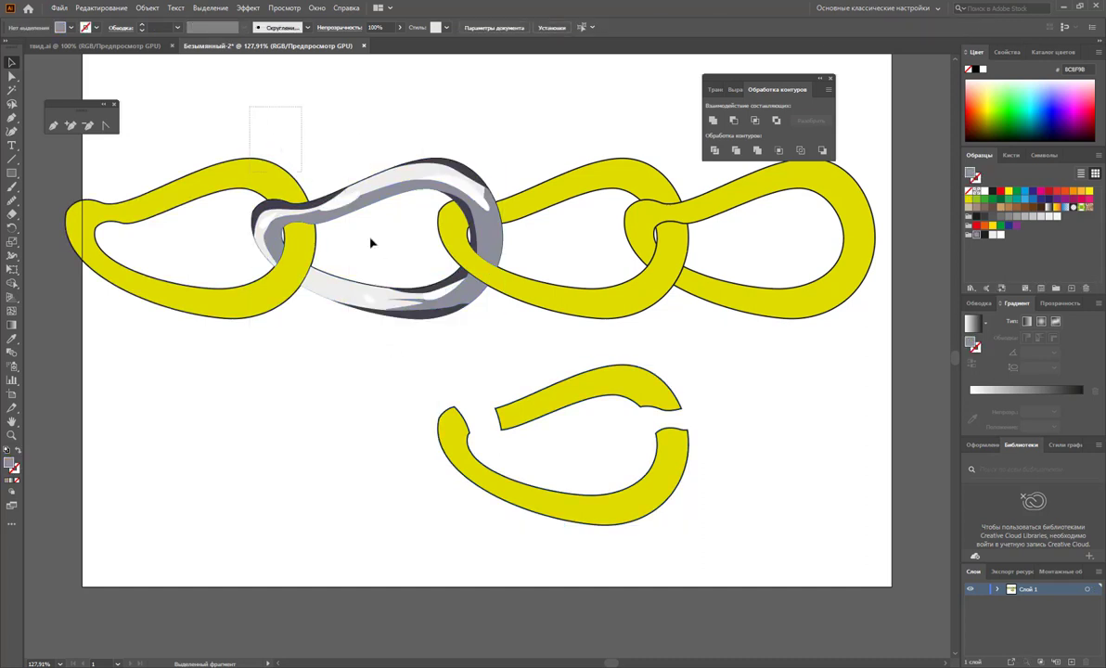
left_click(506, 302, "shift")
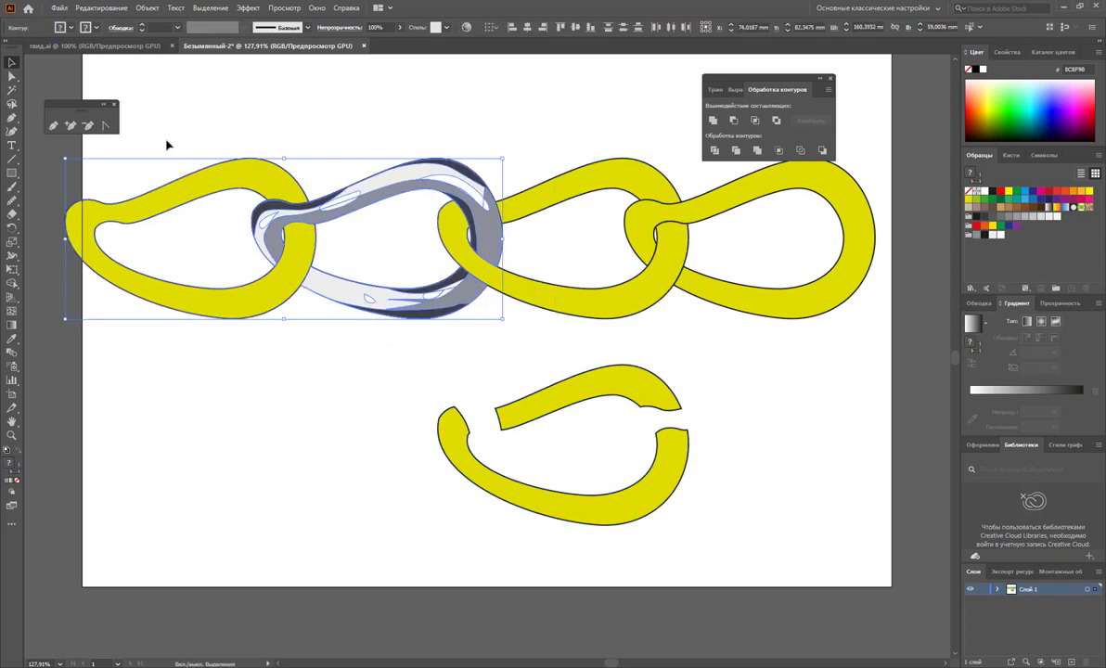
left_click(160, 306, "shift")
left_click_drag(356, 306, 536, 506)
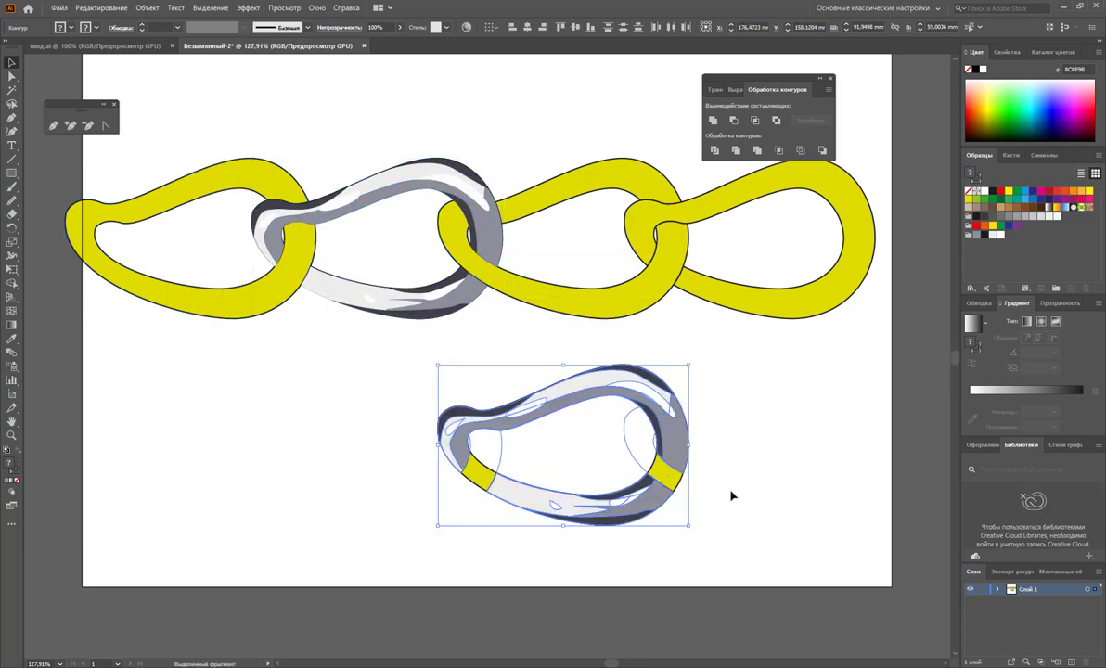
left_click(731, 496)
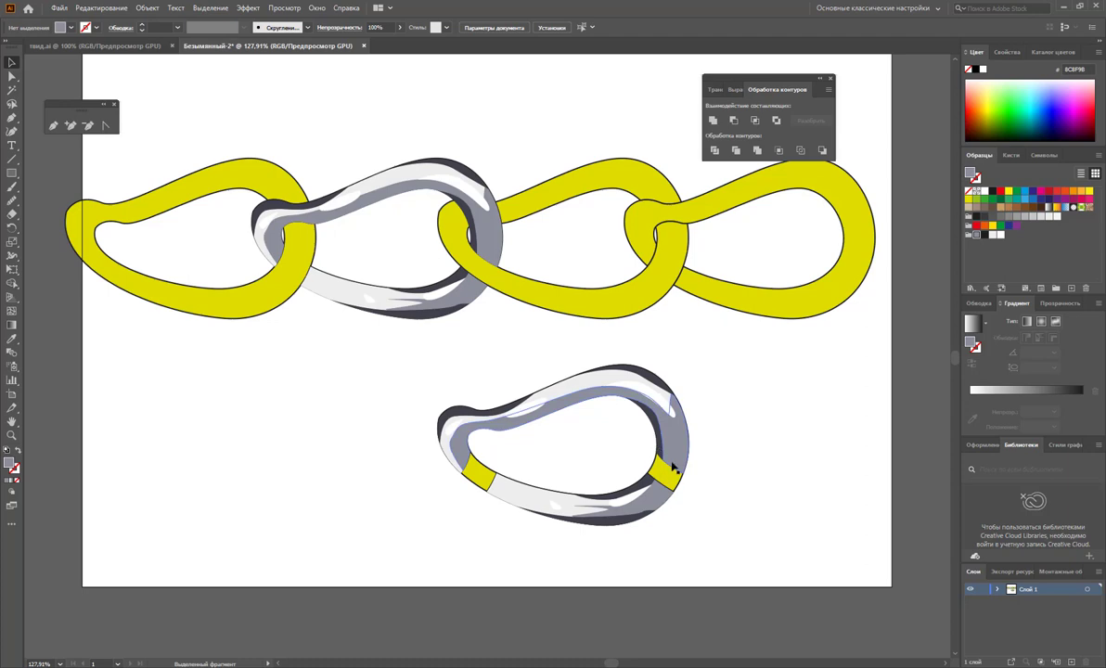
Zoom in on the lower metal link and select it
left_click(11, 437)
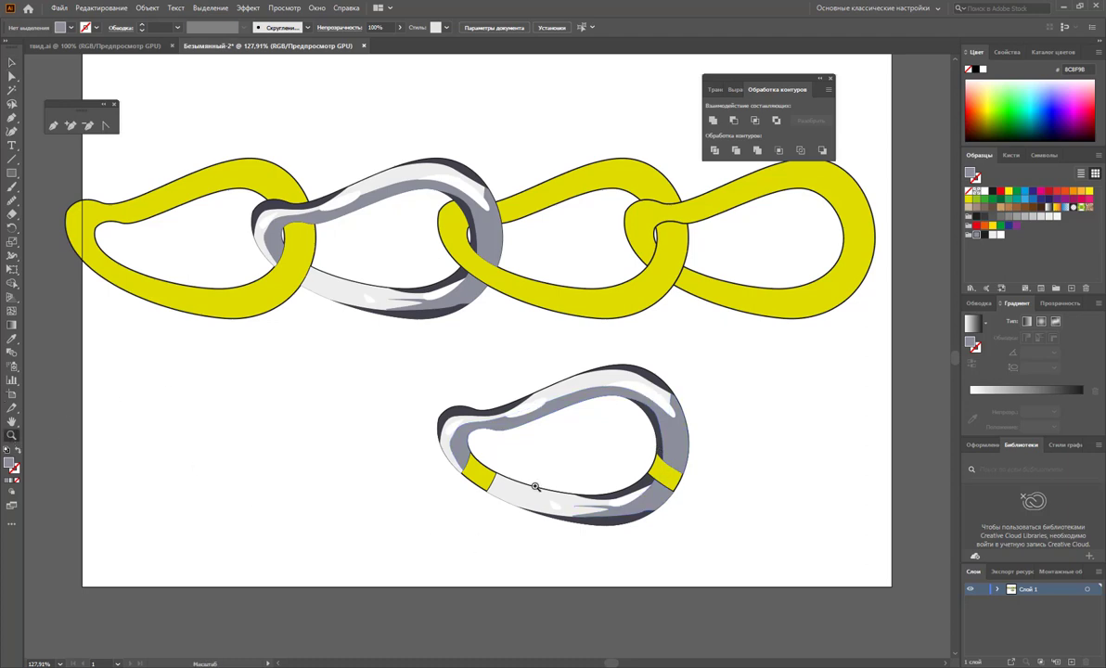
left_click_drag(593, 473, 674, 513)
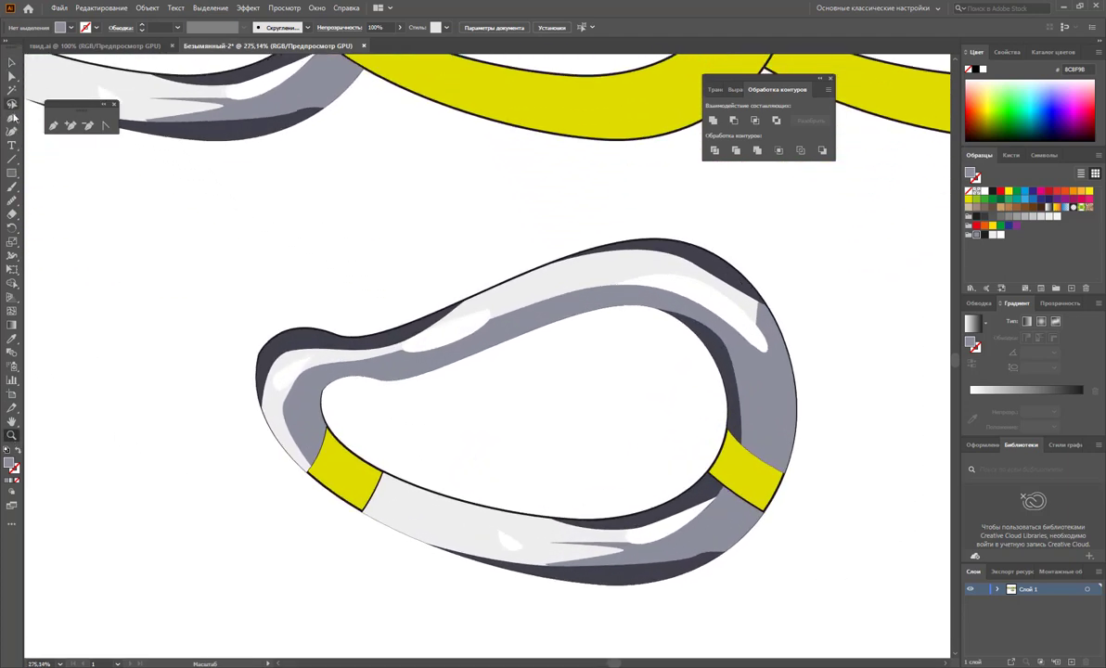
left_click(11, 63)
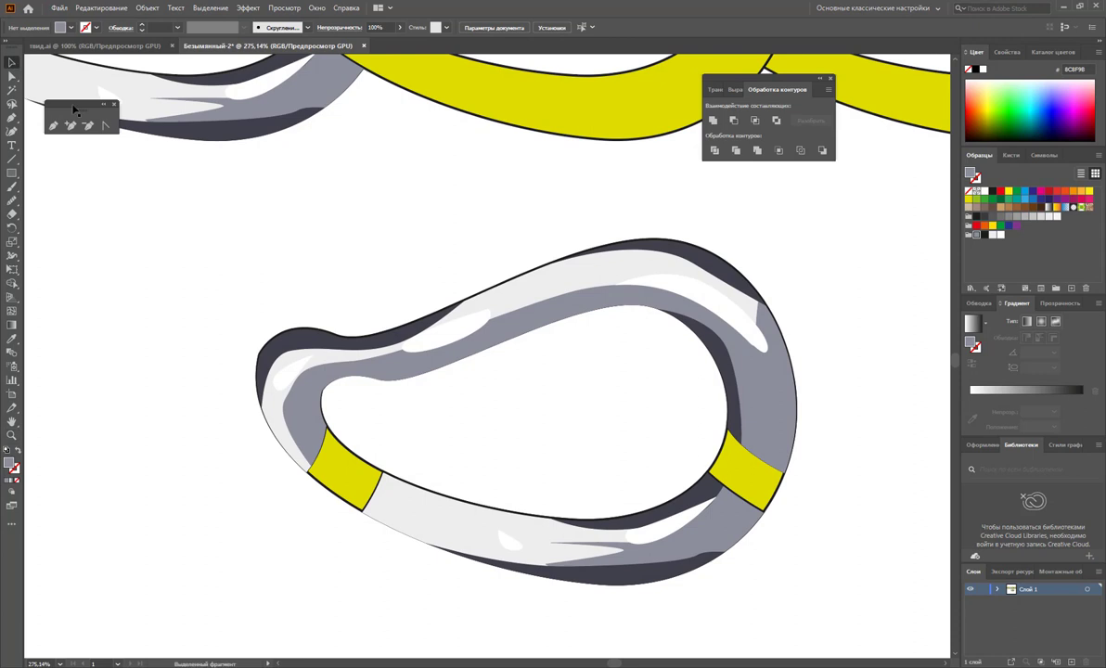
left_click(325, 431)
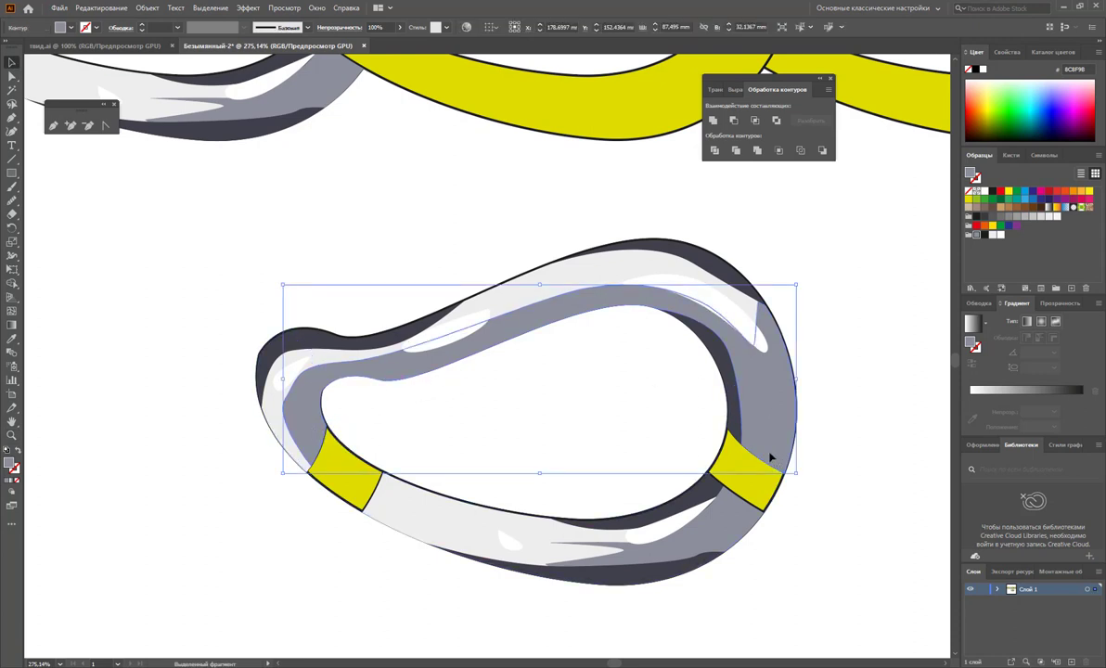
right_click(770, 456)
key("Escape")
Drag the right yellow band's anchor points into a thin sliver
key("a")
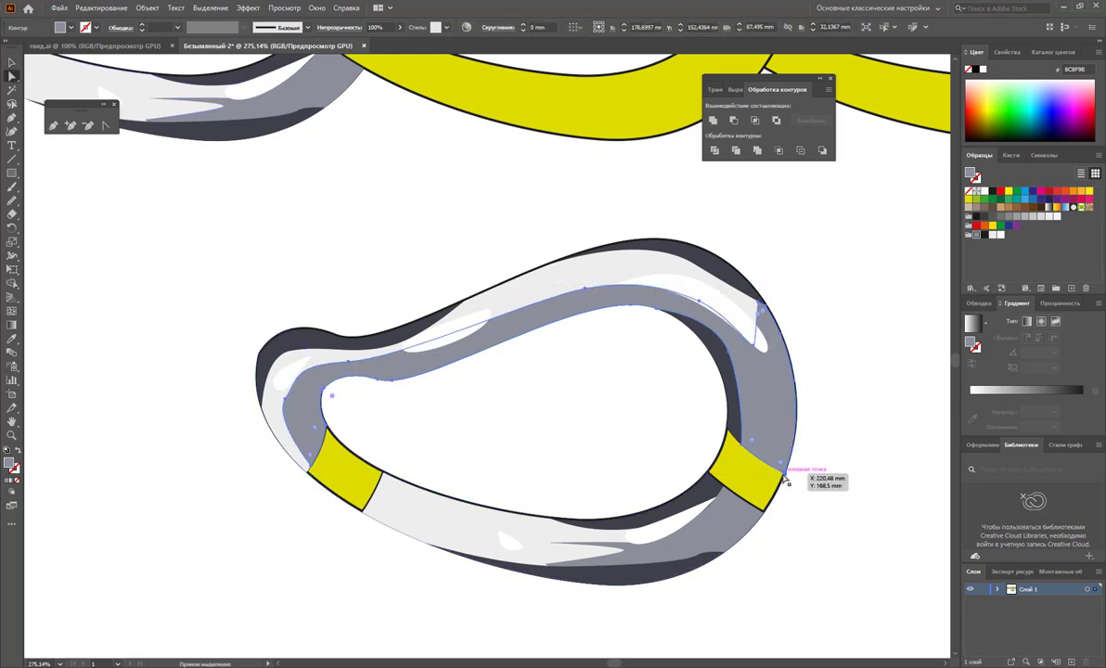
left_click_drag(784, 481, 776, 507)
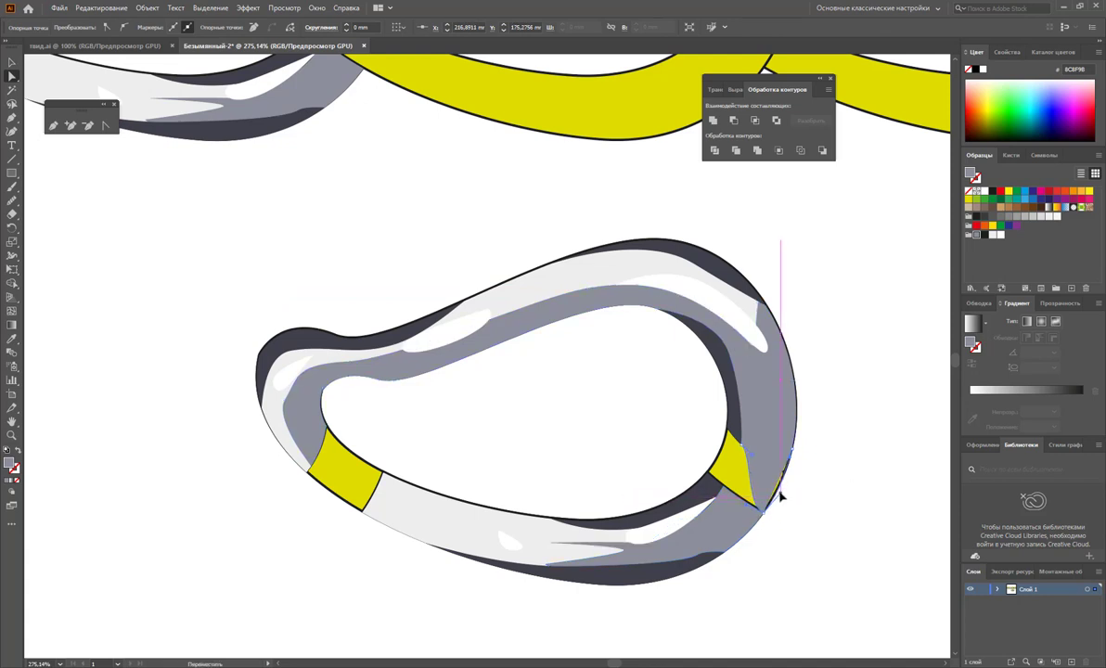
left_click_drag(729, 431, 742, 448)
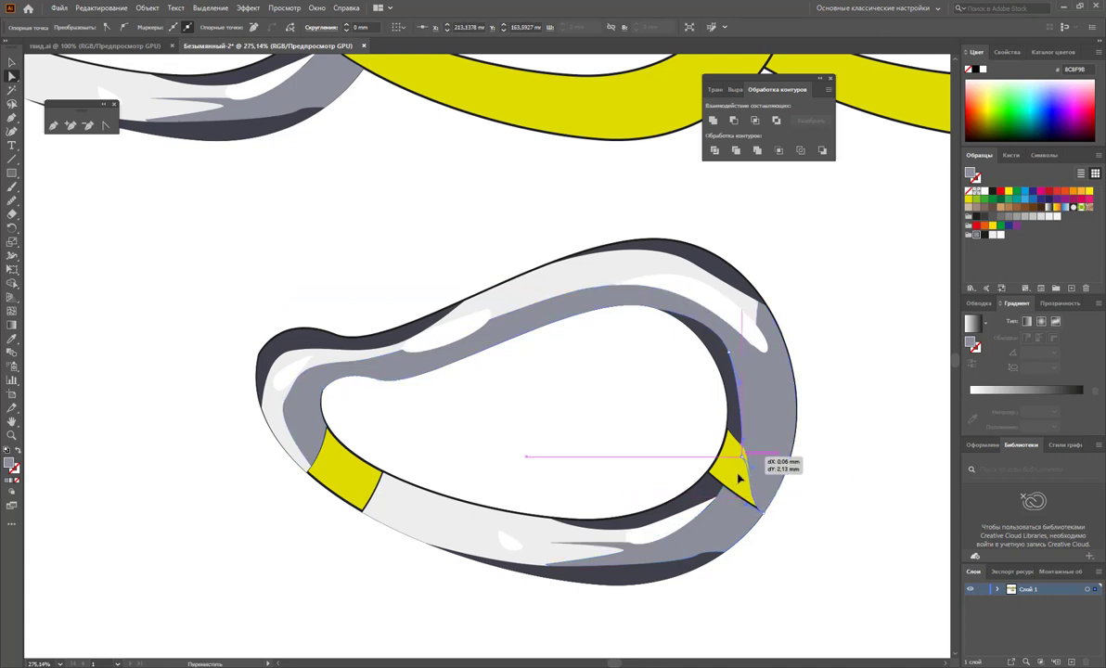
left_click_drag(742, 450, 731, 480)
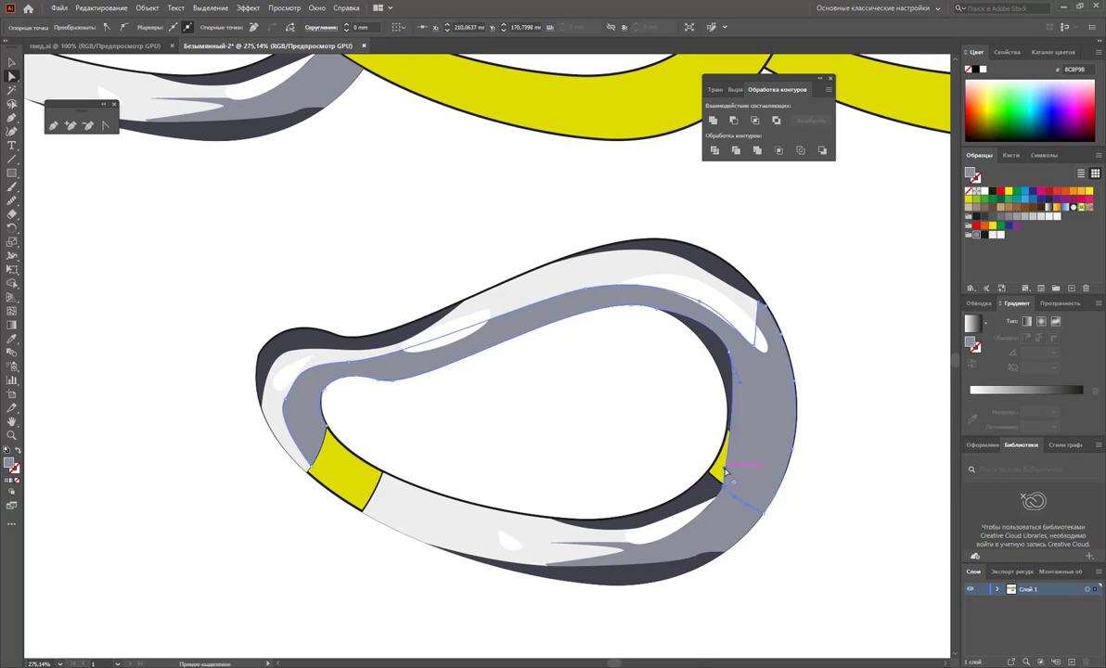
key("ctrl+z")
Reshape the dark inner shading's points to cover the right yellow sliver
left_click(745, 412)
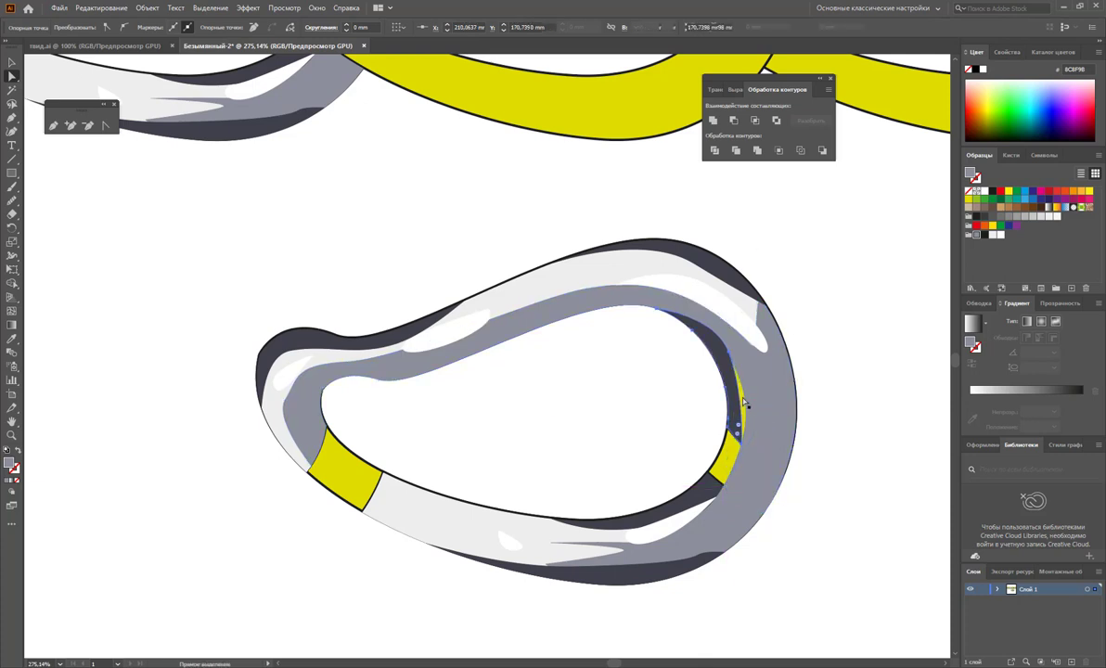
left_click(745, 427)
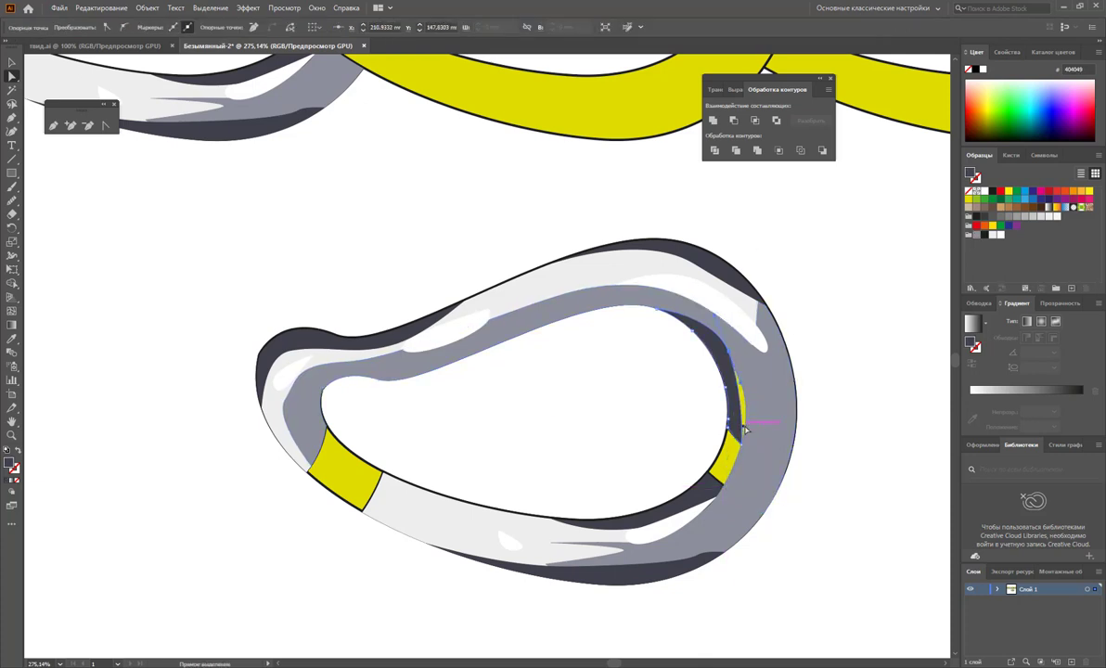
left_click_drag(745, 428, 748, 404)
left_click(712, 494)
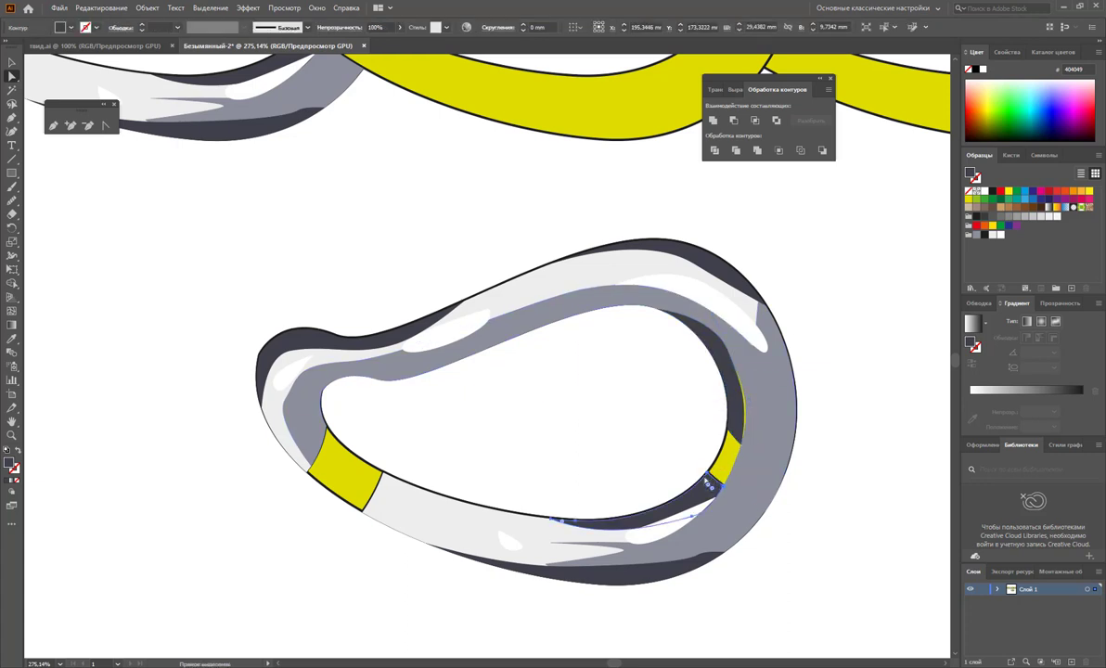
left_click_drag(711, 489, 728, 429)
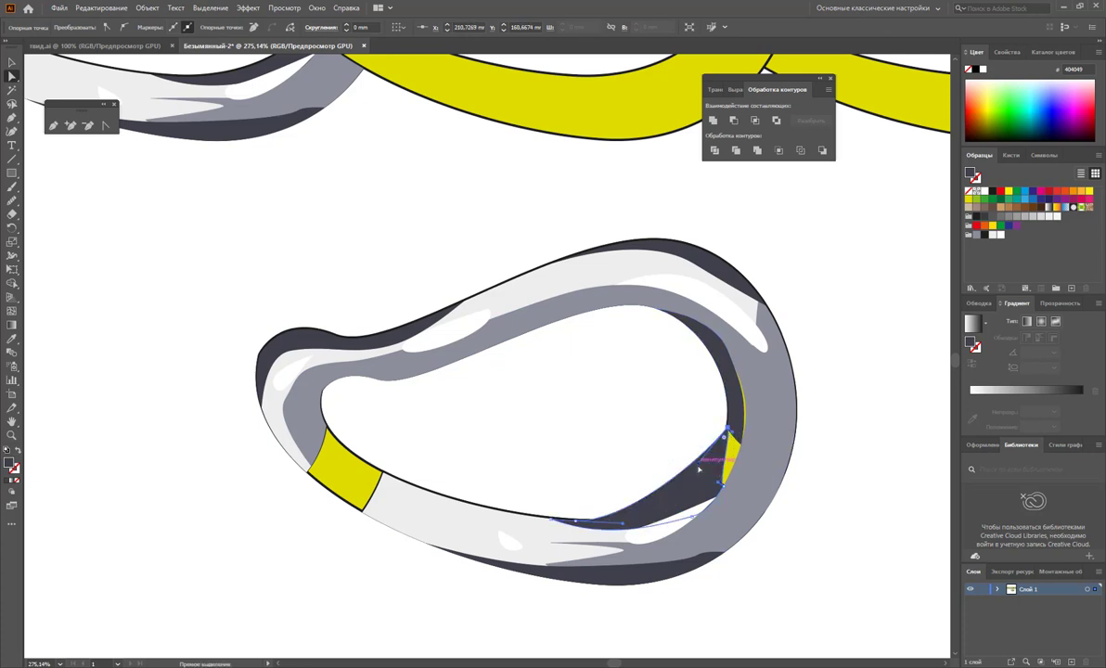
mouse_move(700, 471)
left_mouse_down()
mouse_move(724, 502)
mouse_move(744, 450)
left_mouse_up()
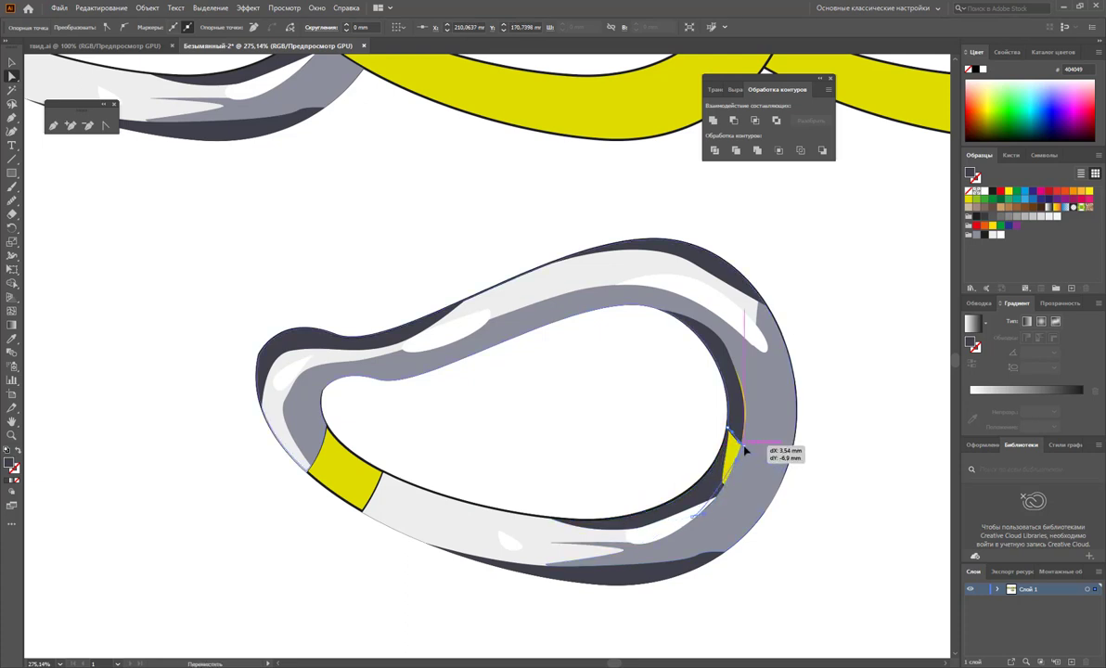
mouse_move(744, 451)
left_mouse_down()
mouse_move(735, 486)
mouse_move(738, 425)
left_mouse_up()
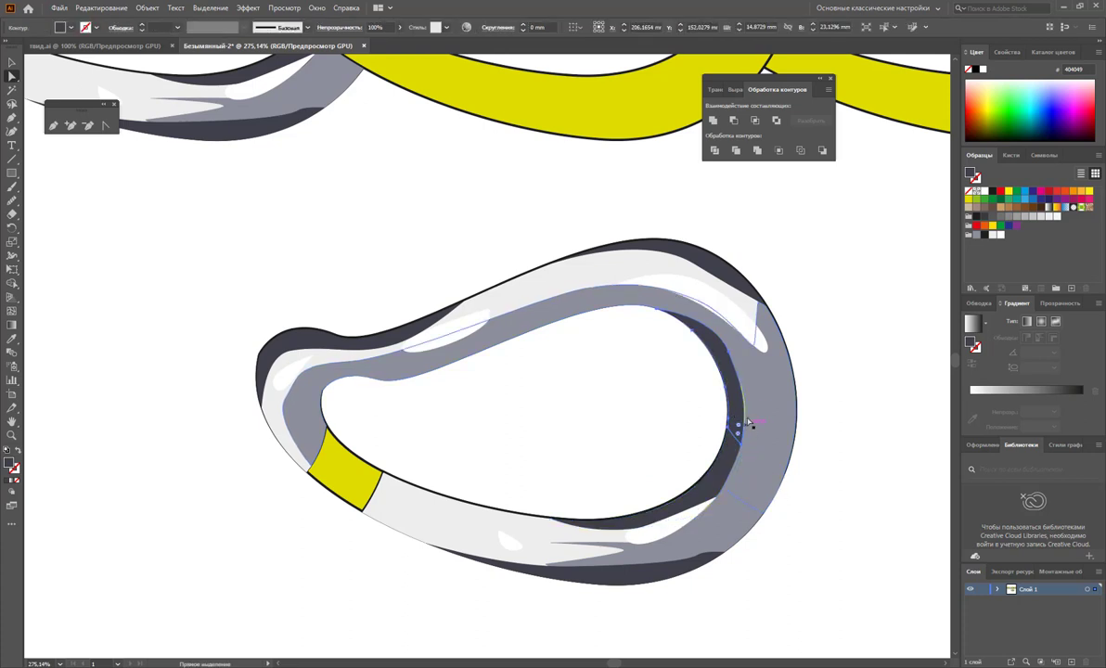
left_click(741, 438)
left_click(742, 448)
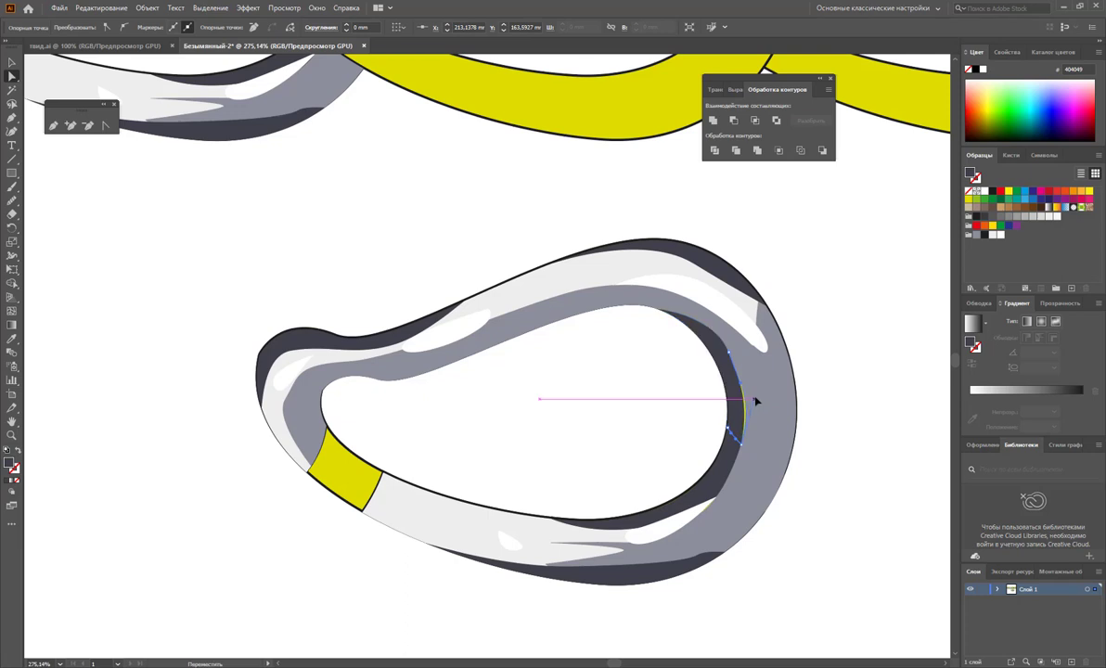
left_click(814, 456)
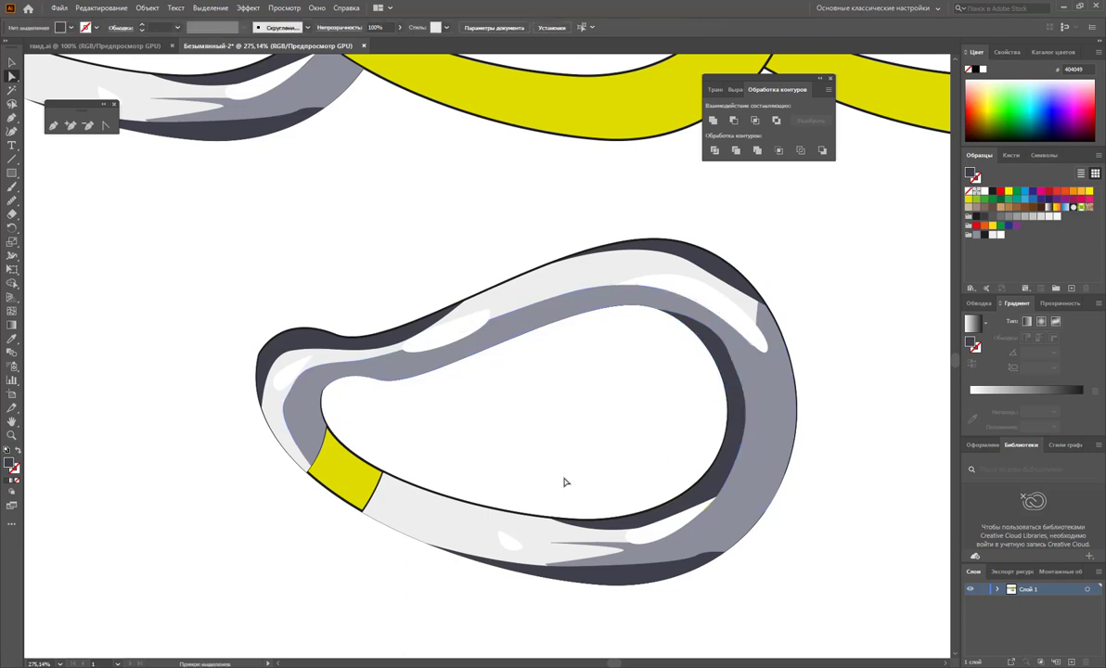
Reshape the white highlight path's anchors and curve so it covers the yellow patch
left_click(387, 478)
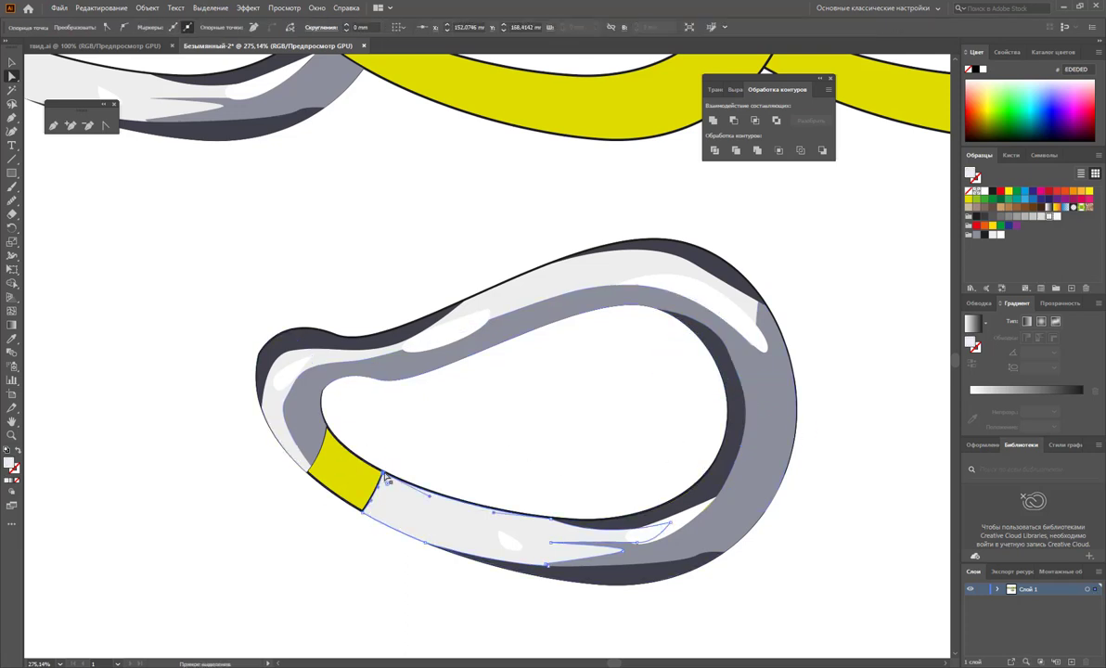
left_click_drag(387, 477, 327, 431)
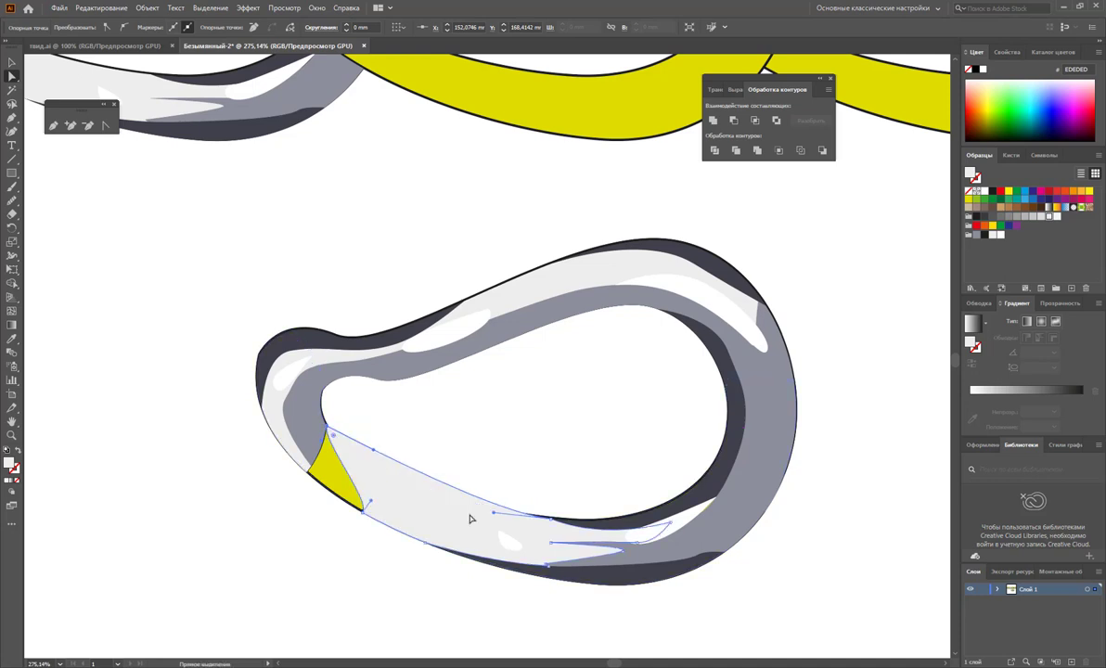
left_click_drag(493, 514, 365, 509)
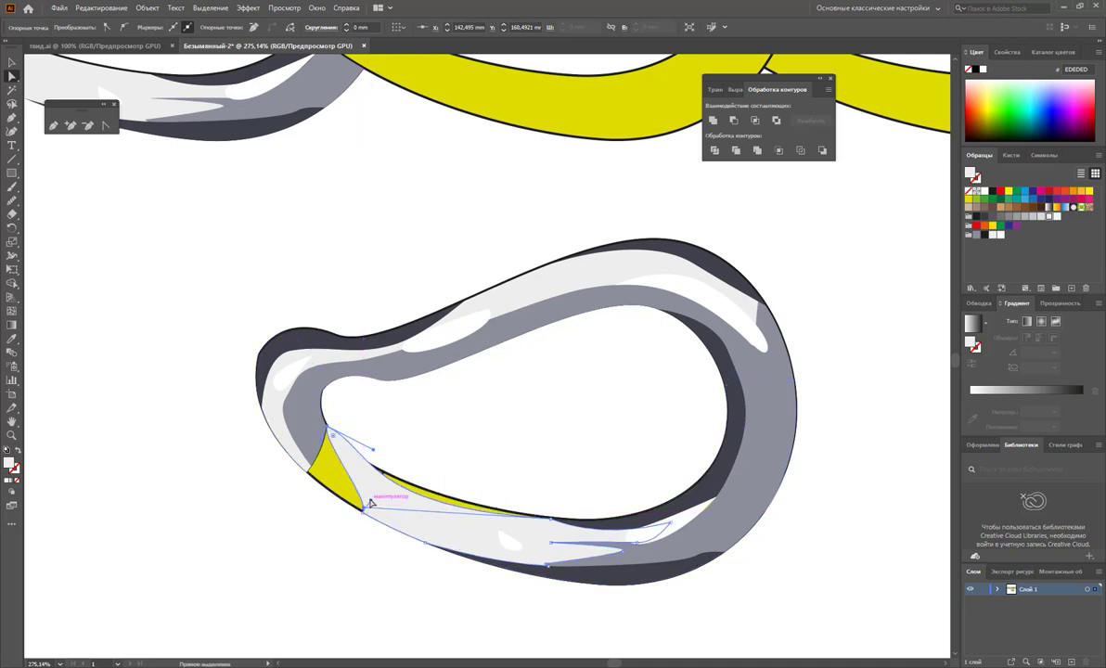
left_click(374, 508)
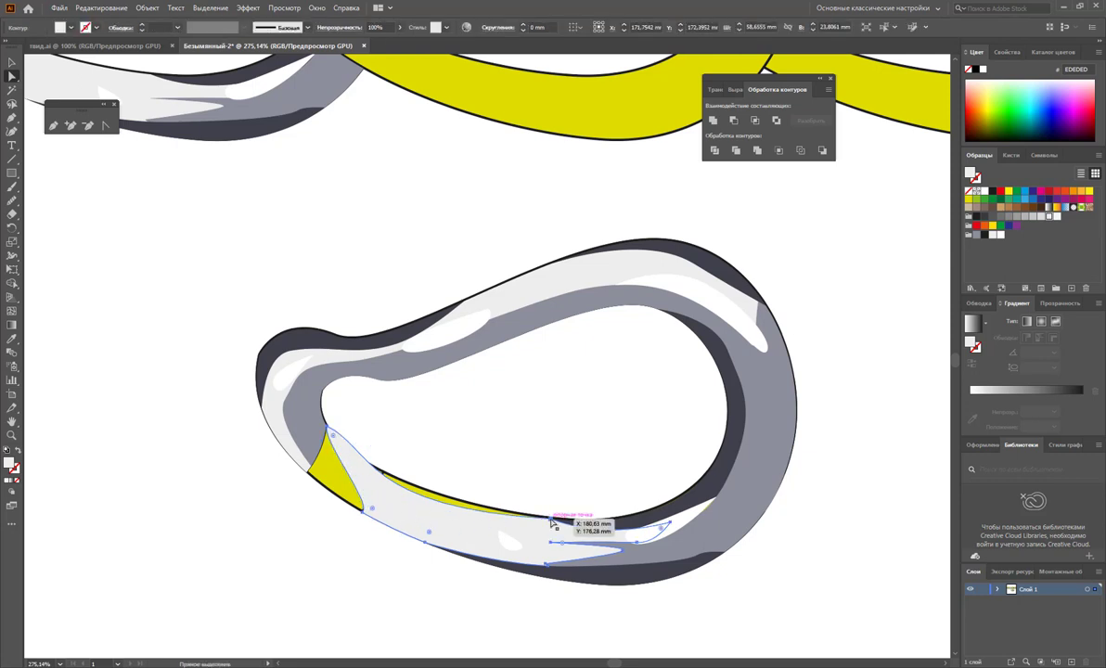
left_click(557, 519)
mouse_move(366, 509)
left_mouse_down()
mouse_move(320, 476)
mouse_move(429, 493)
mouse_move(380, 492)
left_mouse_up()
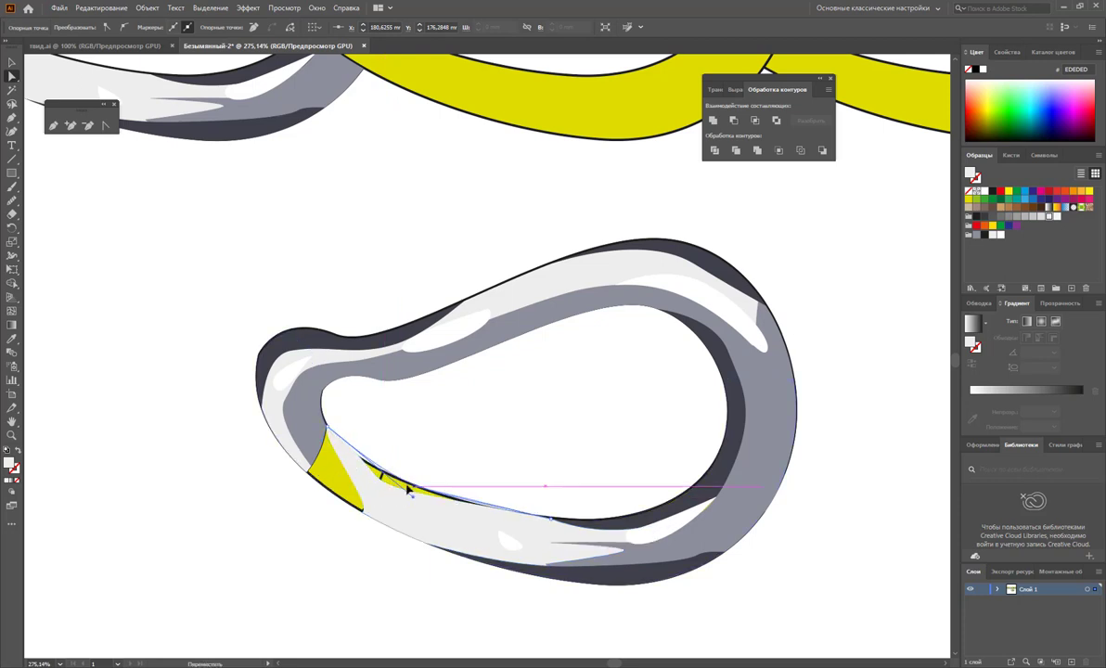
mouse_move(380, 491)
left_mouse_down()
mouse_move(397, 501)
mouse_move(372, 485)
mouse_move(304, 477)
mouse_move(307, 467)
mouse_move(327, 494)
left_mouse_up()
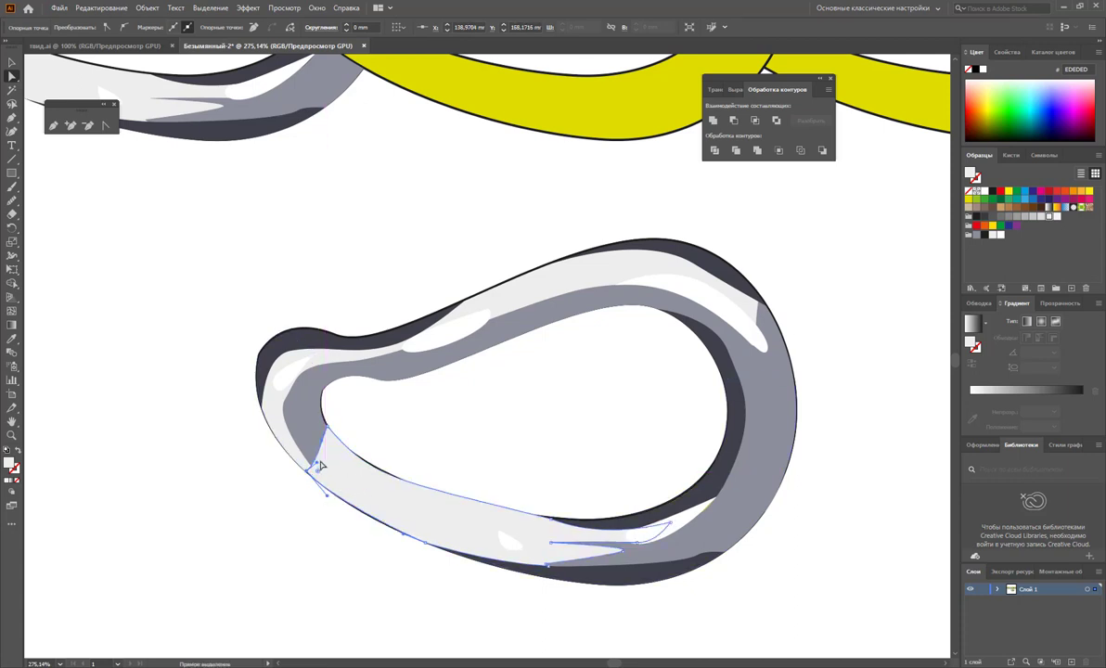
Adjust the grey shape's anchor and bring it in front of the white shape
left_click(301, 418)
mouse_move(310, 467)
left_mouse_down()
mouse_move(343, 489)
mouse_move(356, 480)
left_mouse_up()
left_click(284, 411)
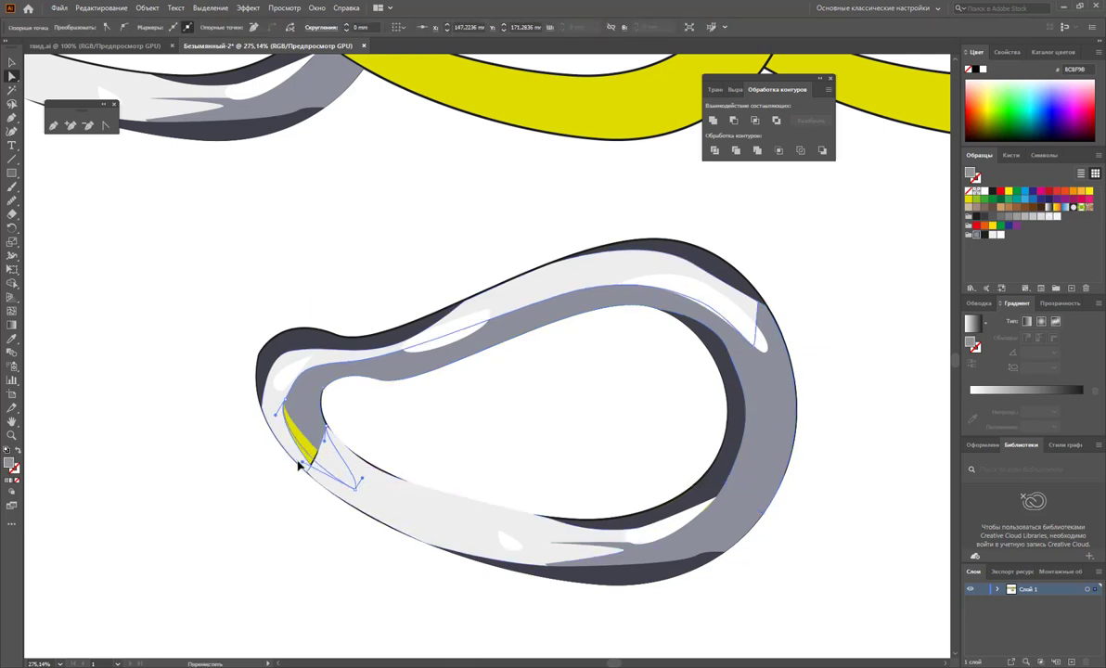
left_click(294, 469)
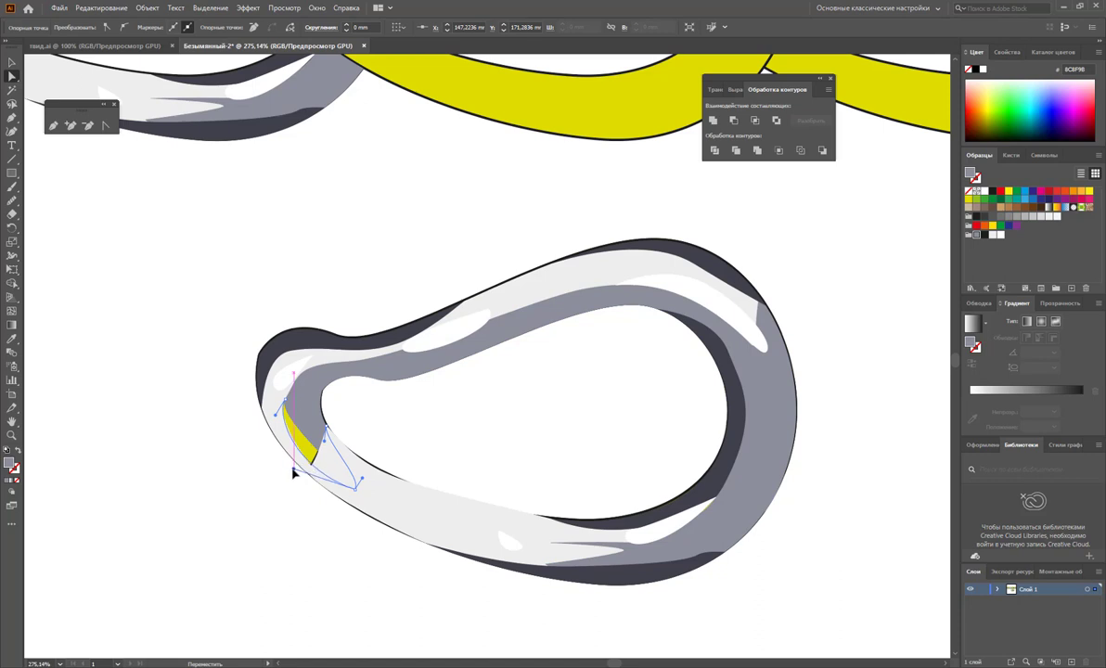
right_click(307, 426)
left_click(506, 363)
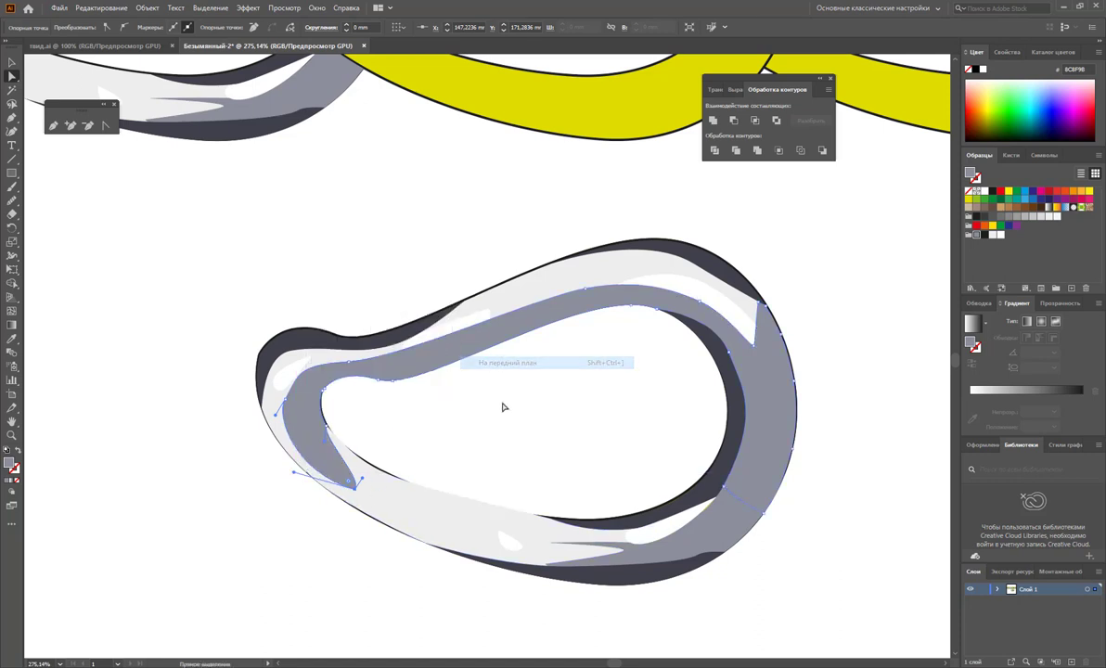
left_click(13, 63)
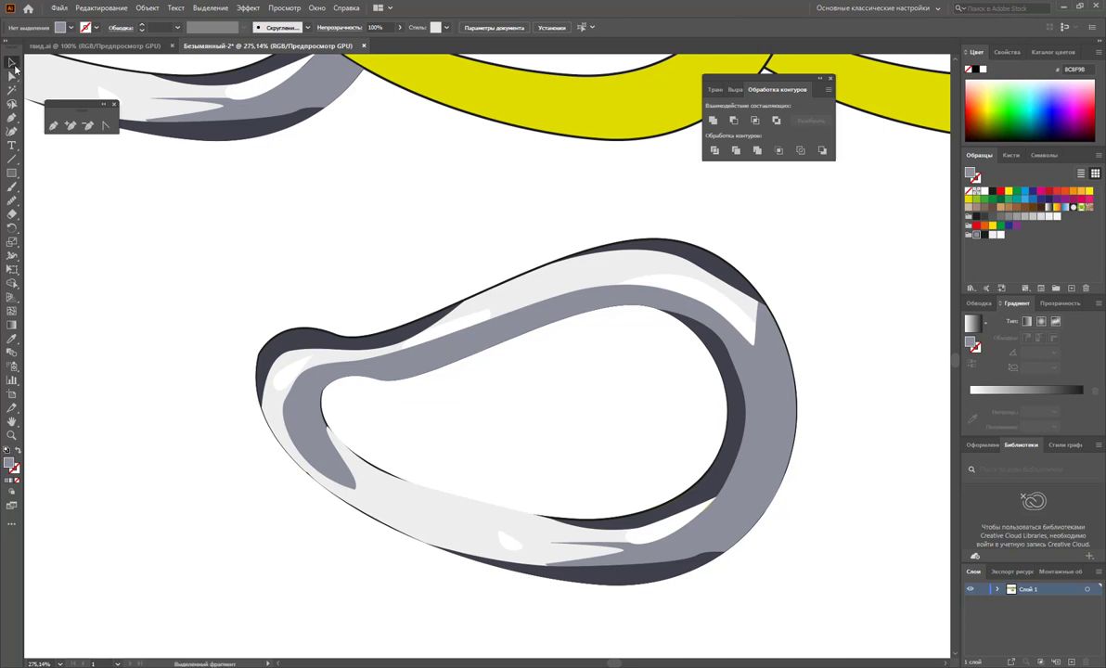
left_click_drag(439, 424, 259, 538)
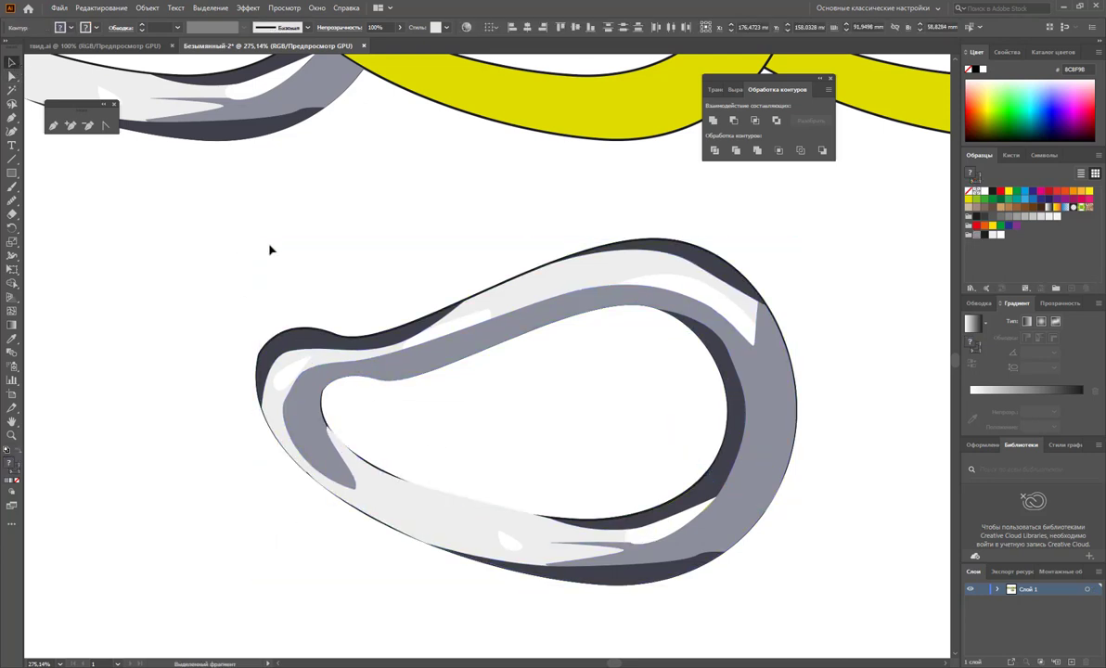
left_click_drag(365, 268, 546, 504)
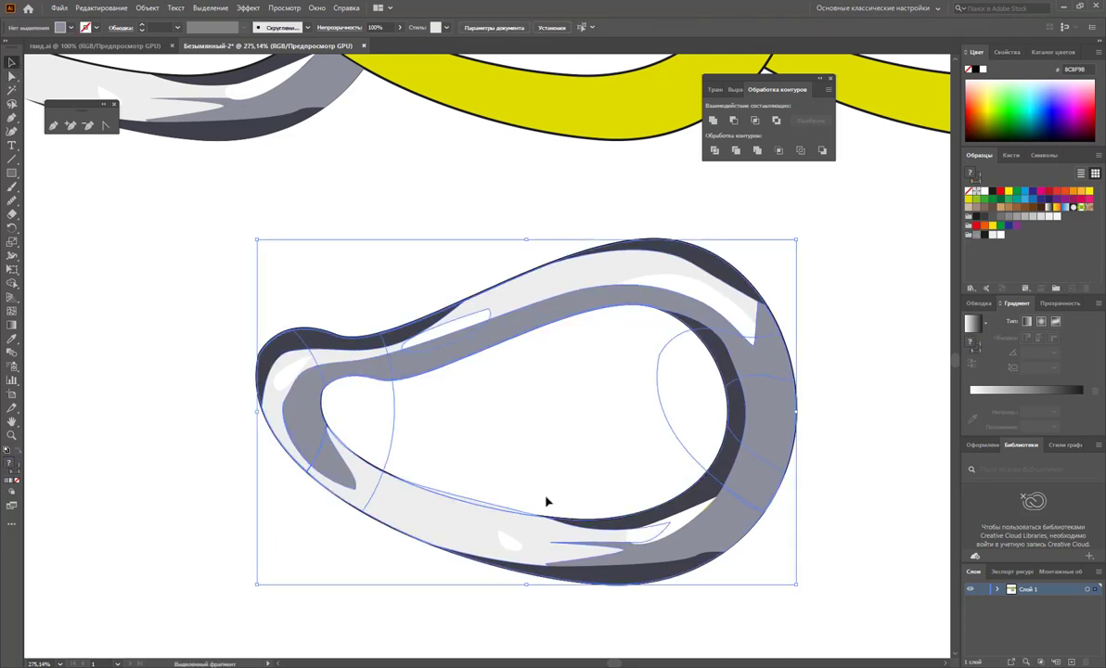
left_click(565, 443)
left_click_drag(605, 408, 697, 452)
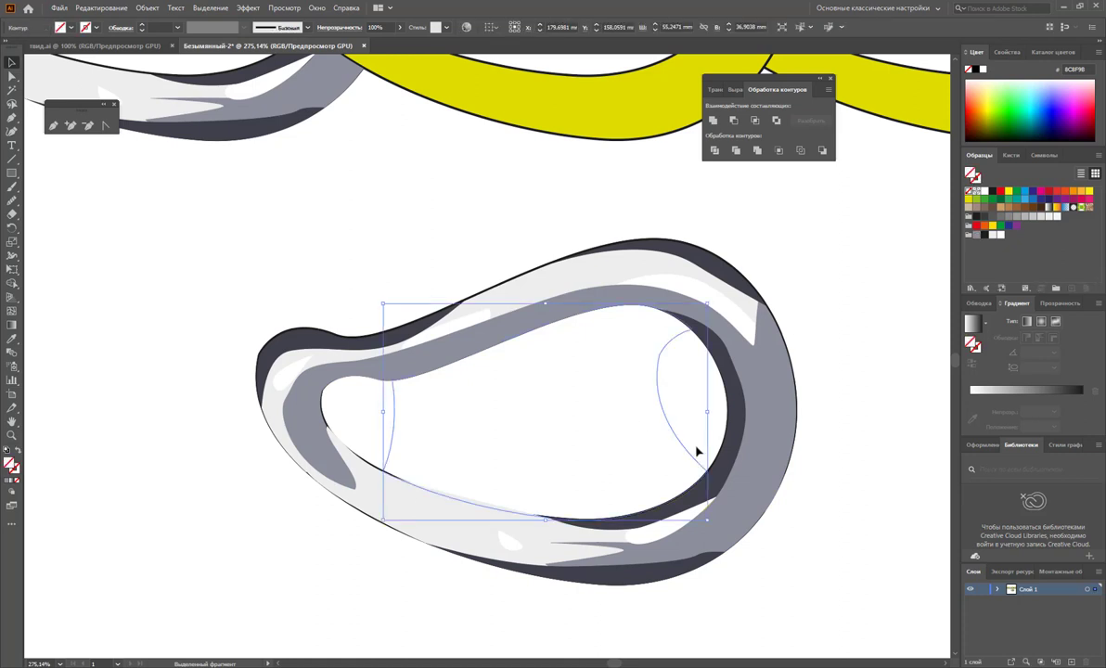
left_click(697, 452)
left_click_drag(642, 350, 711, 446)
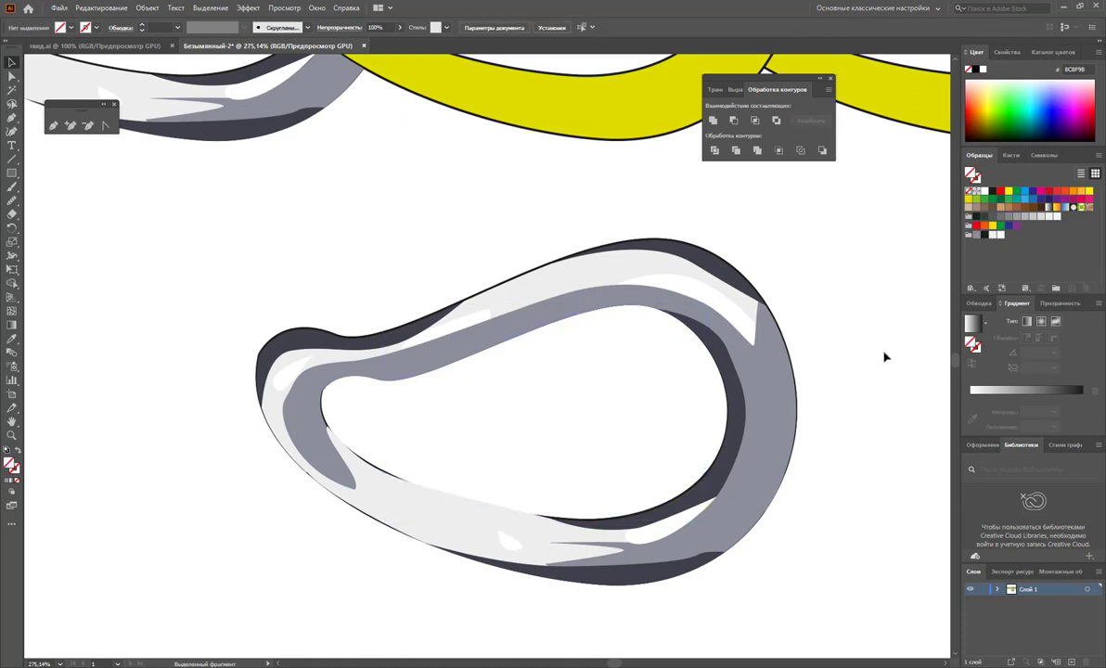
mouse_move(864, 291)
left_mouse_down()
mouse_move(107, 568)
mouse_move(325, 459)
left_mouse_up()
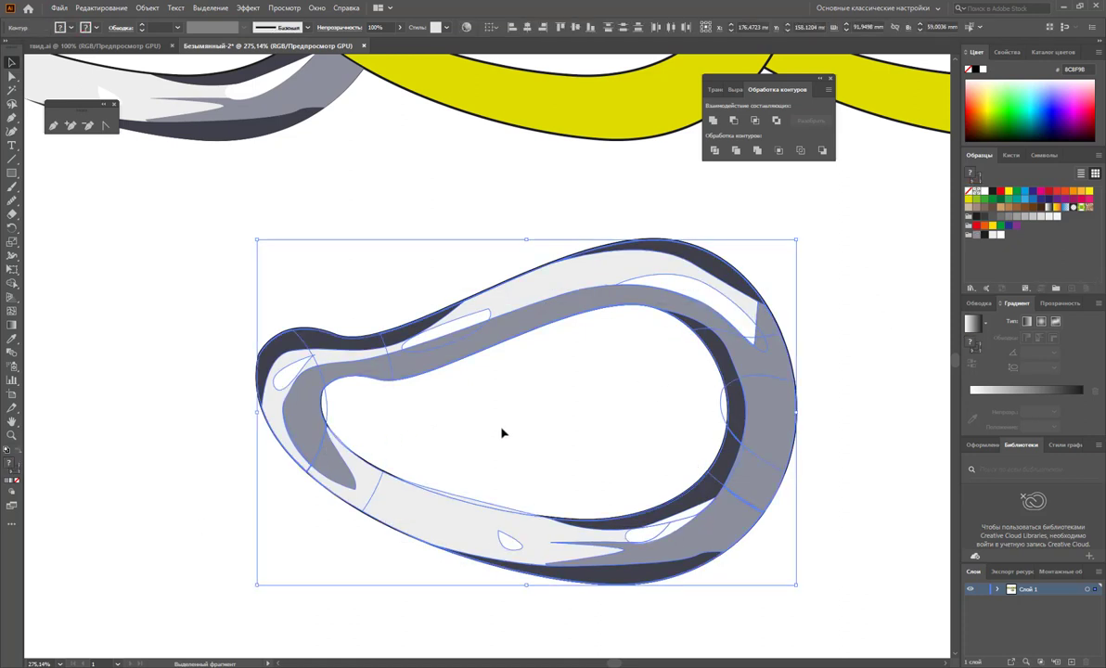
left_click(667, 405)
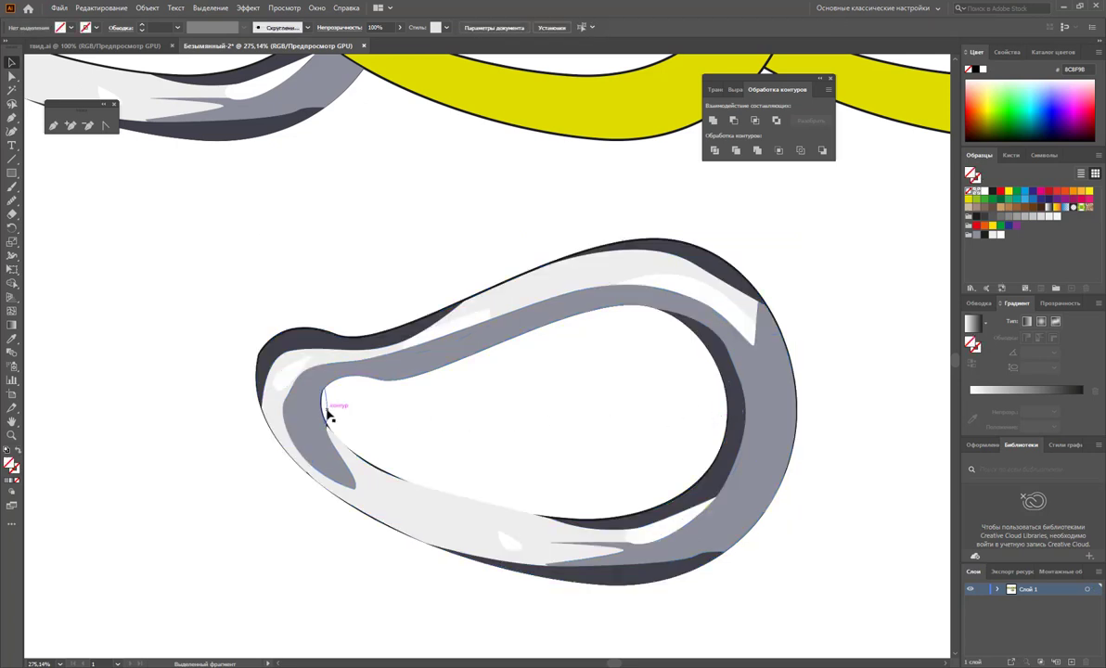
Zoom out to the whole chain and send the stray yellow shape behind the ring pieces
key("z")
left_click(520, 399, "alt")
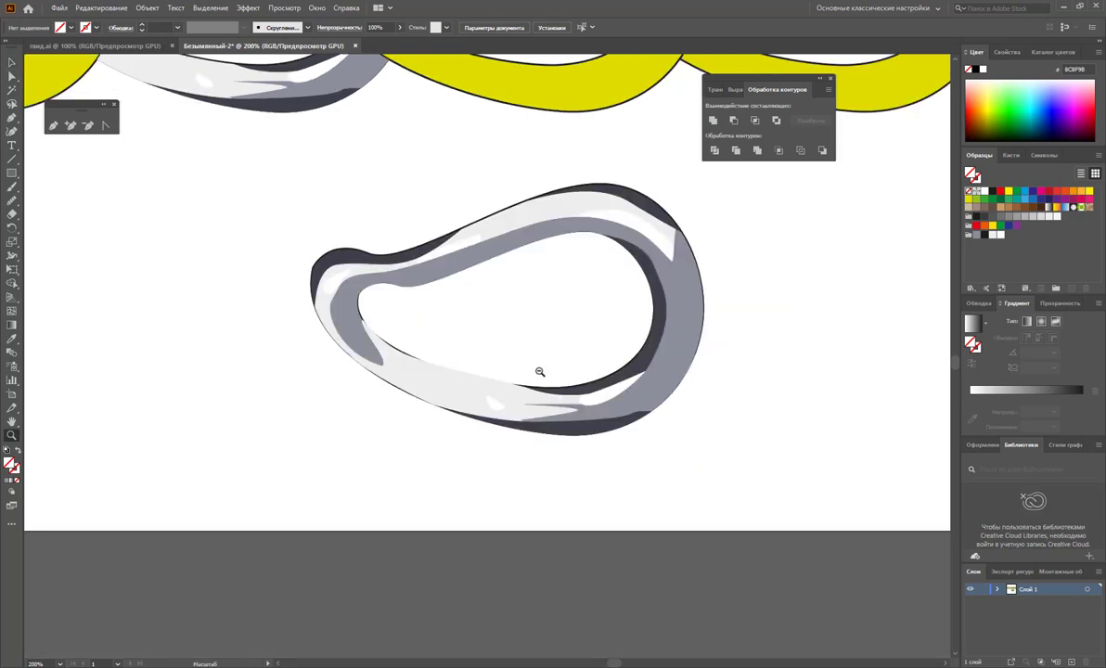
left_click(501, 352, "alt")
left_click(463, 330, "alt")
left_click(13, 62)
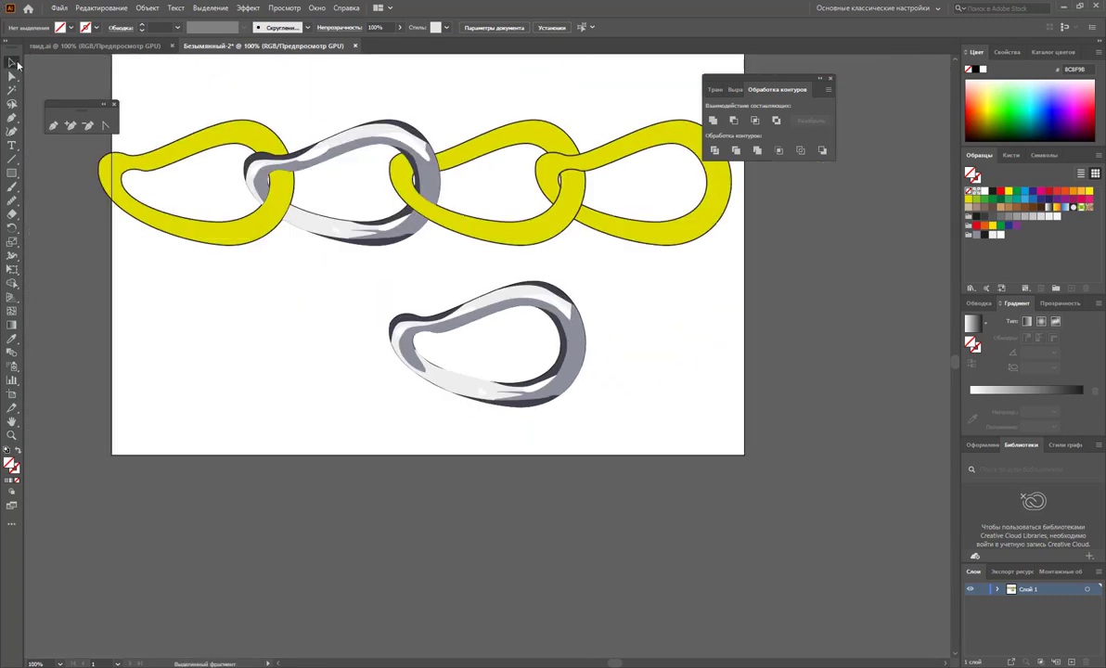
left_click_drag(582, 345, 627, 345)
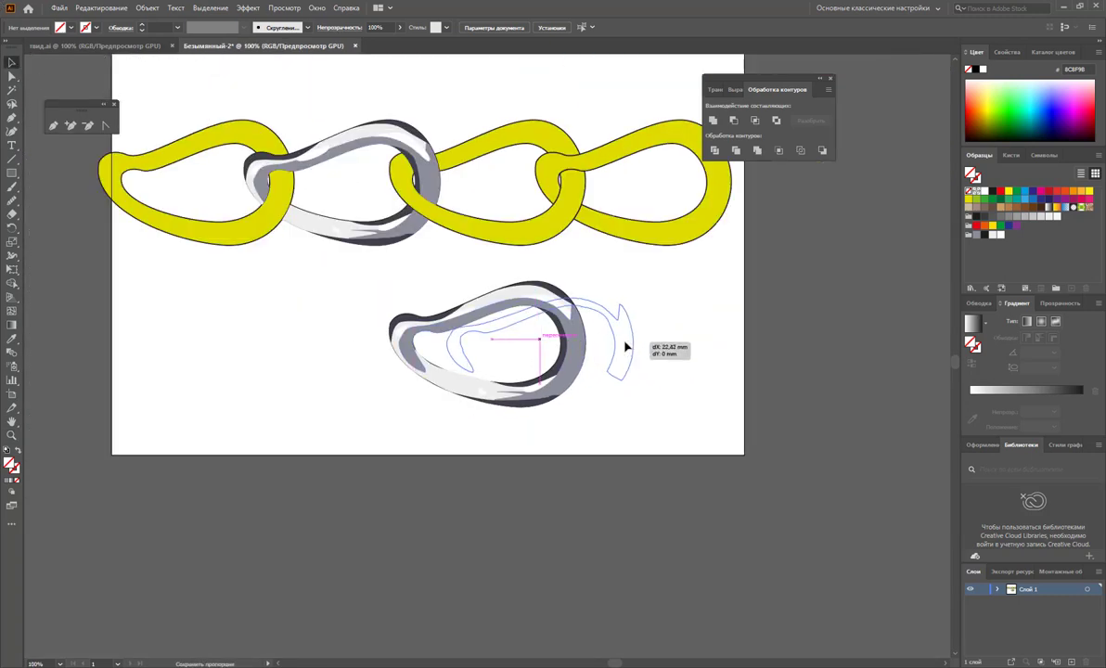
left_click(583, 345)
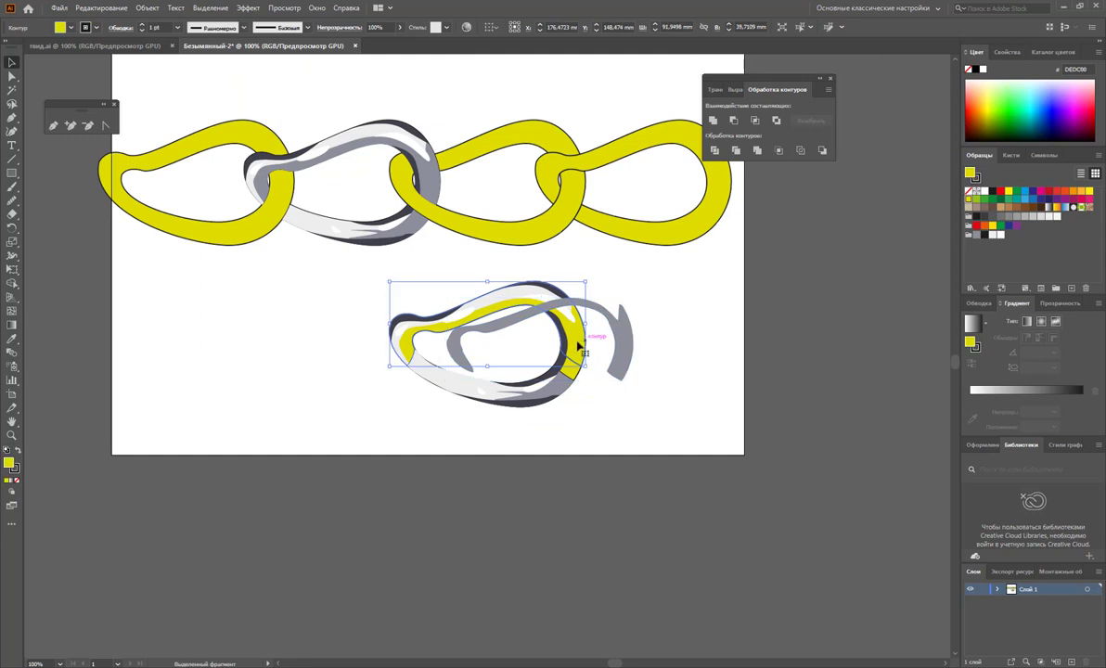
key("ctrl+bracketleft")
key("ctrl+bracketleft")
Return the grey piece to the ring, then move the whole metallic ring into the third link's place
left_click(584, 317)
left_click(583, 317)
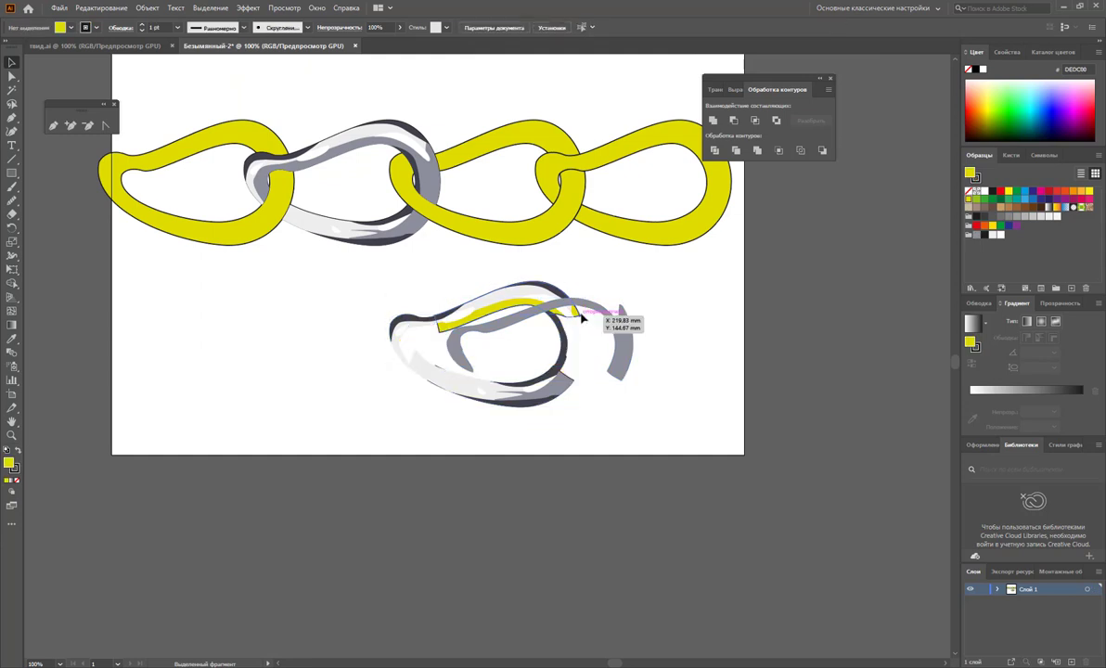
key("Delete")
left_click_drag(609, 365, 577, 366)
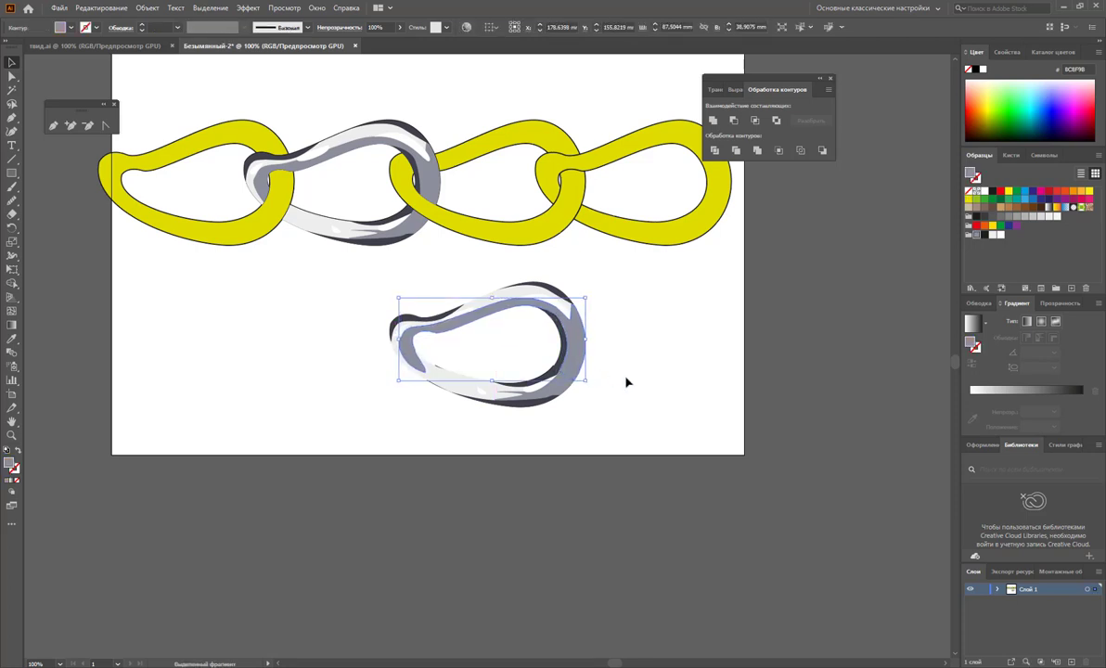
mouse_move(610, 432)
left_mouse_down()
mouse_move(350, 294)
mouse_move(325, 295)
left_mouse_up()
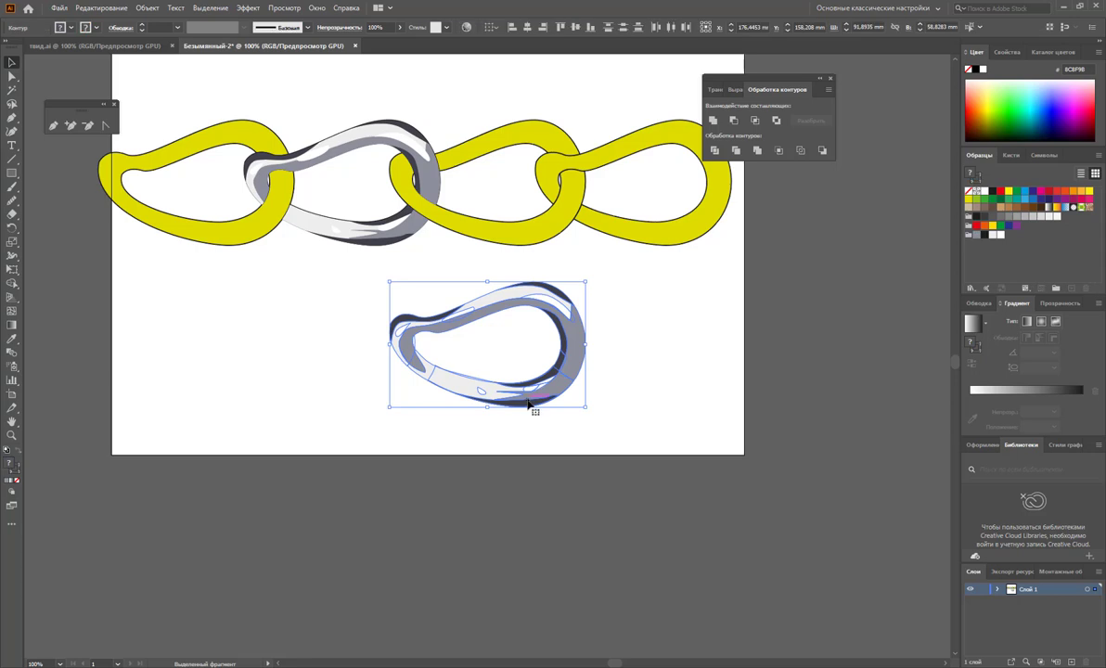
mouse_move(526, 402)
left_mouse_down()
mouse_move(524, 241)
mouse_move(526, 250)
left_mouse_up()
left_click(574, 342)
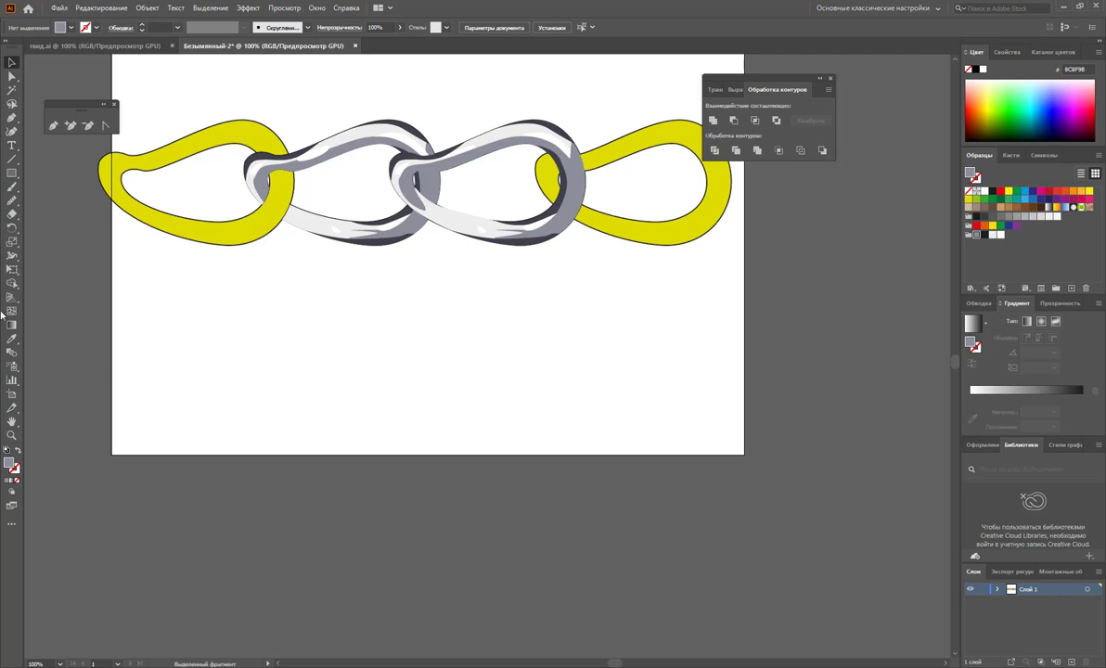
left_click(11, 435)
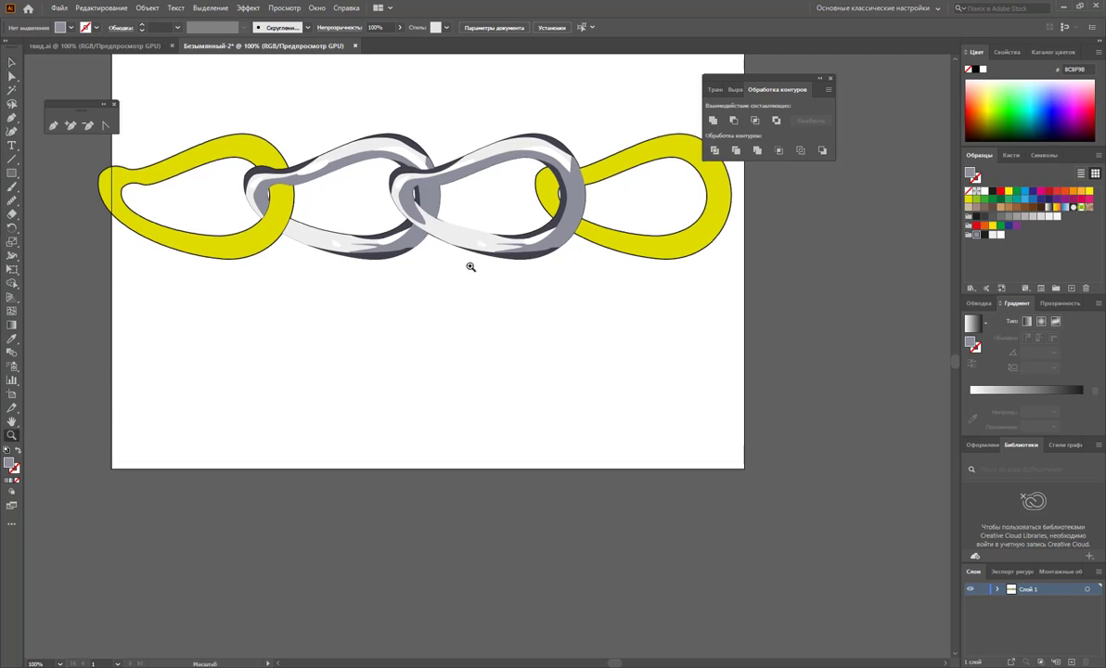
left_click_drag(469, 267, 530, 313)
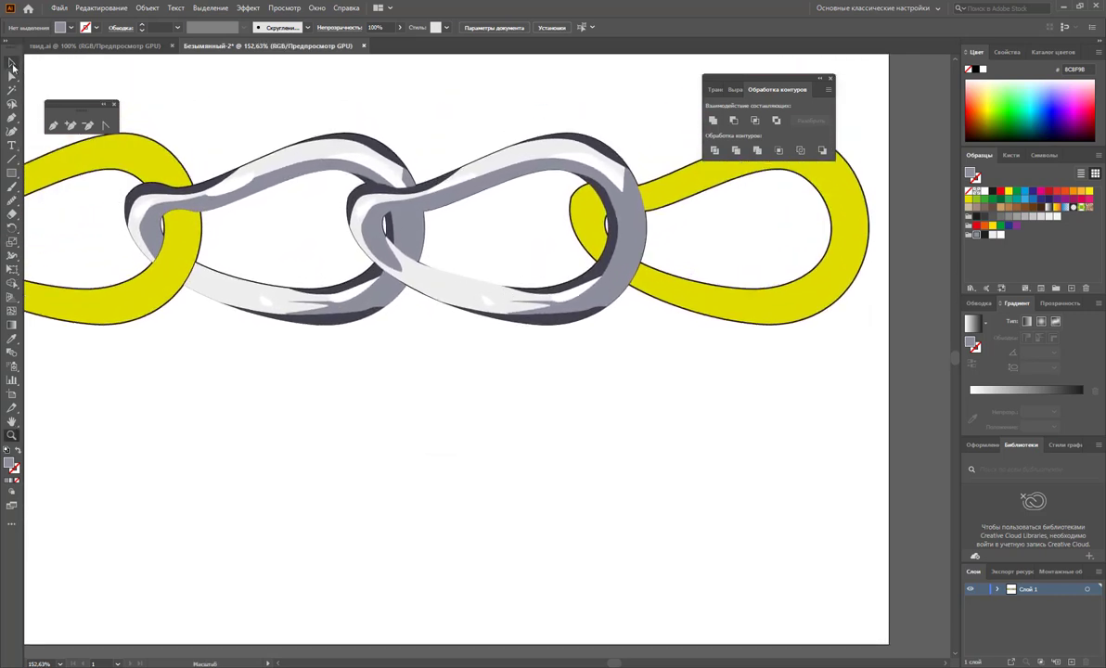
left_click(12, 65)
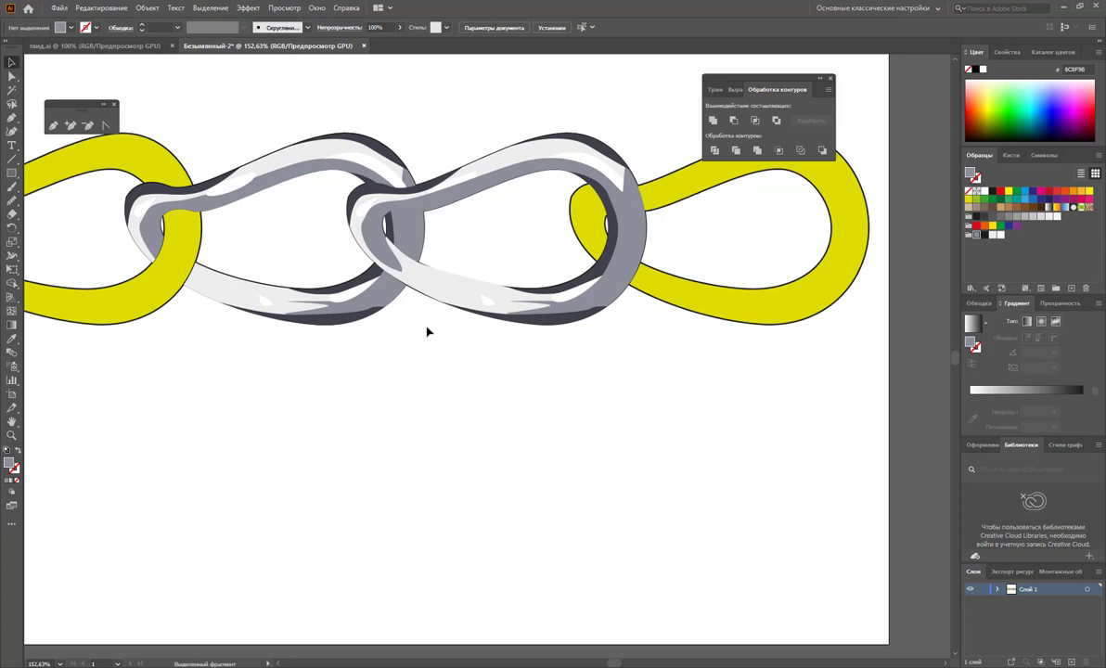
left_click(415, 269)
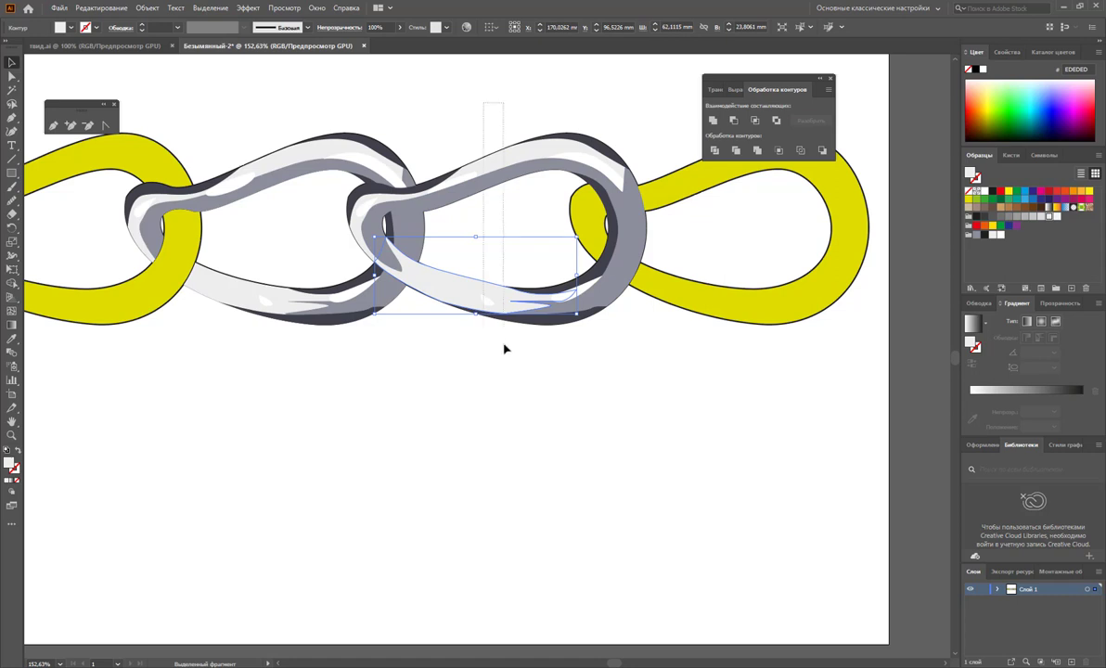
Nudge the middle grey link down below the chain and clear the selection
left_click_drag(475, 98, 518, 369)
key("shift+Down")
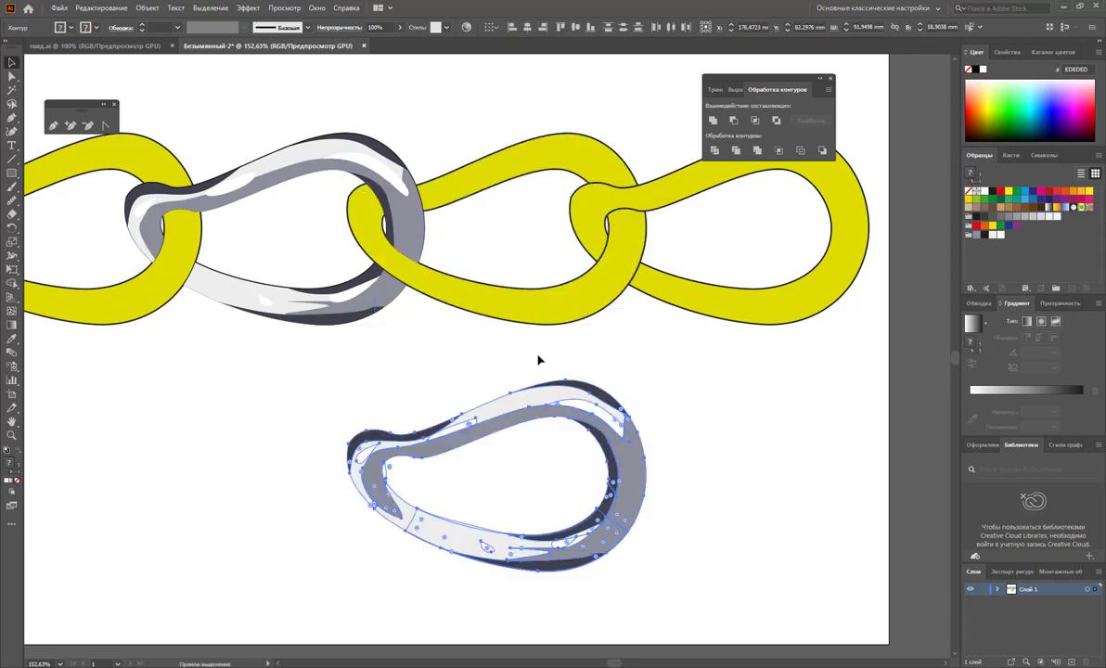
key("v")
left_click(672, 397)
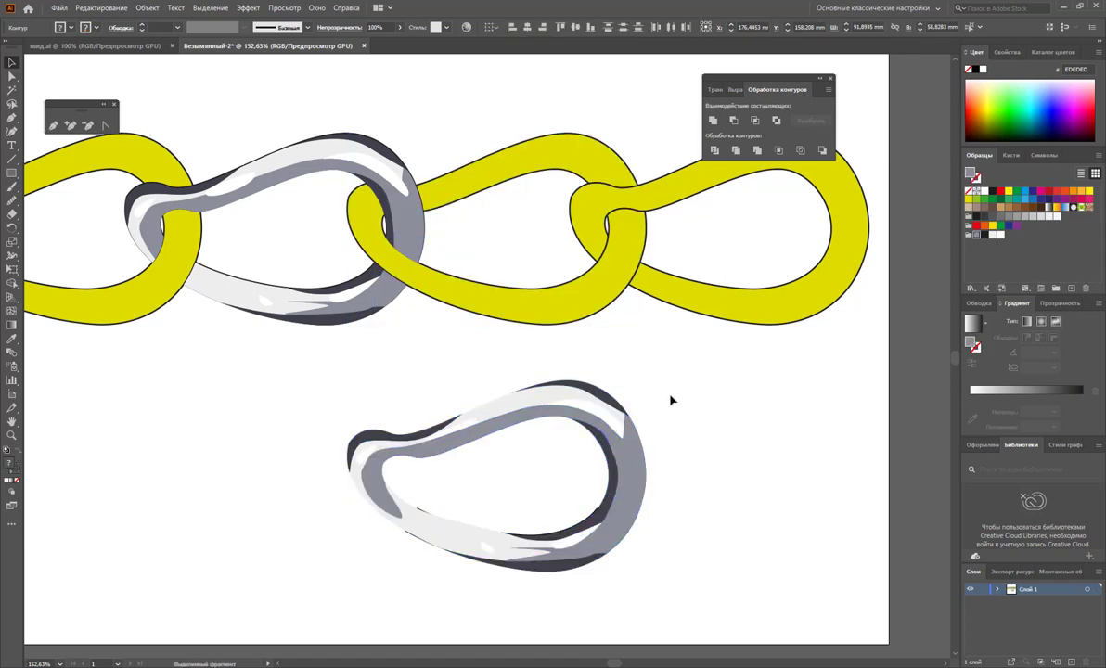
left_click(397, 179)
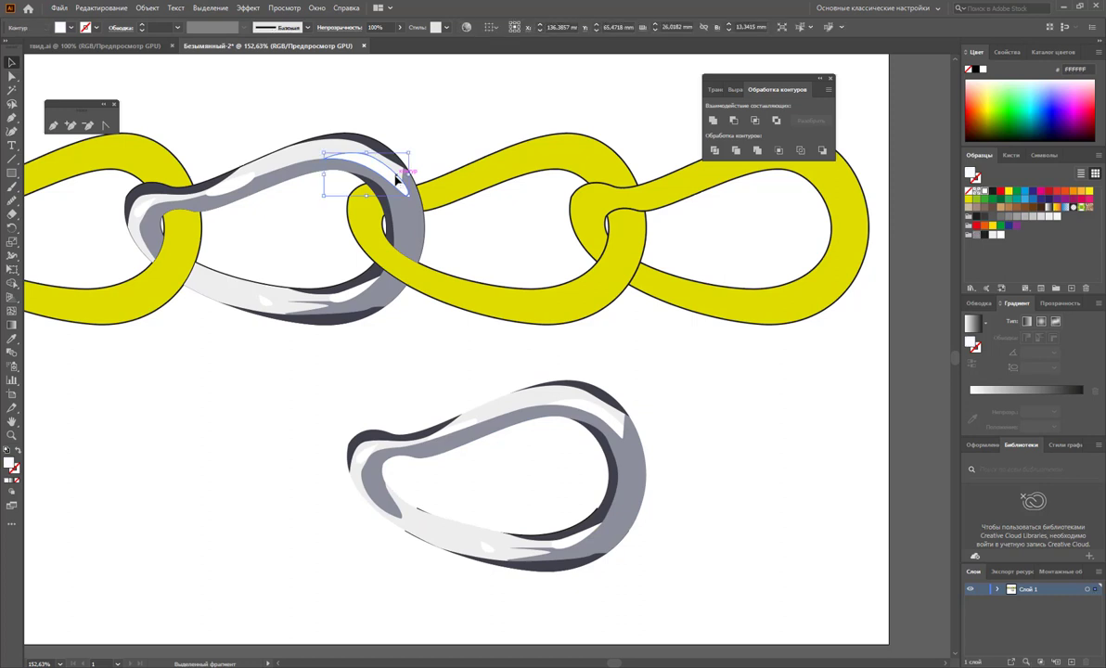
left_click(380, 120)
left_click(298, 176)
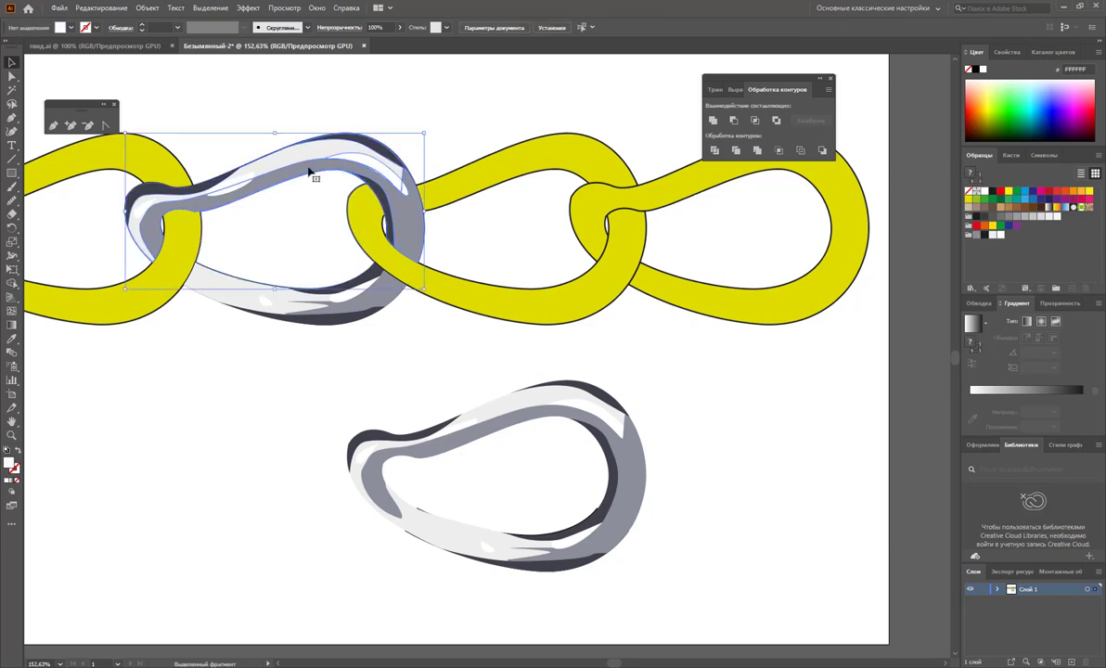
Drag the yellow link's top arc down over the grey link, then undo the move
key("ctrl+h")
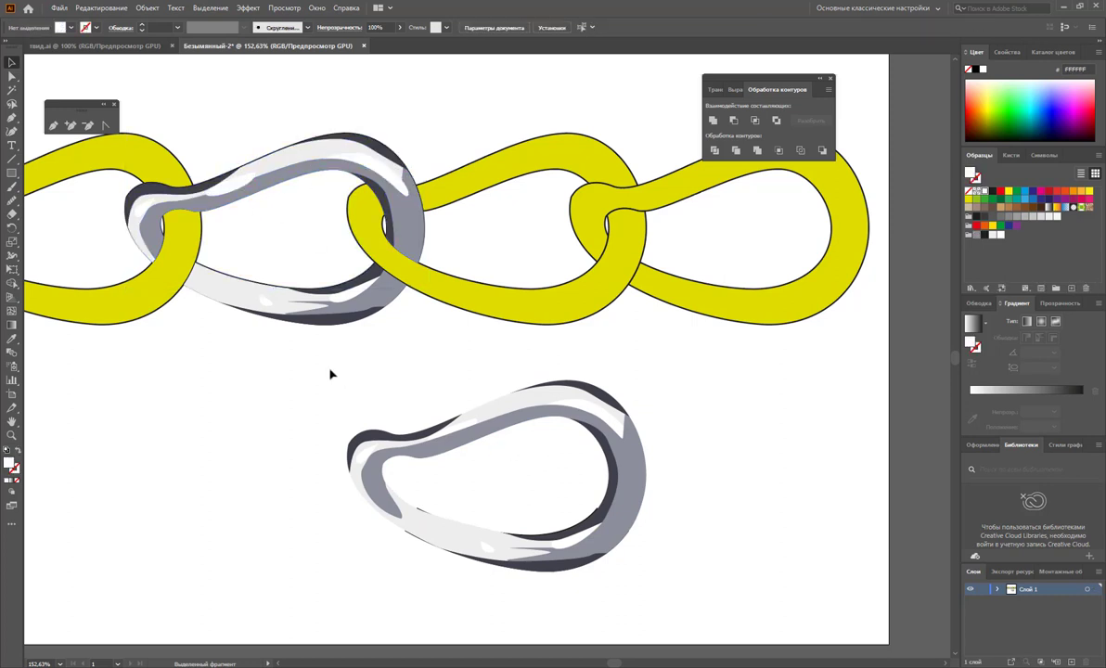
left_click_drag(297, 346, 649, 534)
key("ctrl+h")
left_click_drag(630, 243, 598, 411)
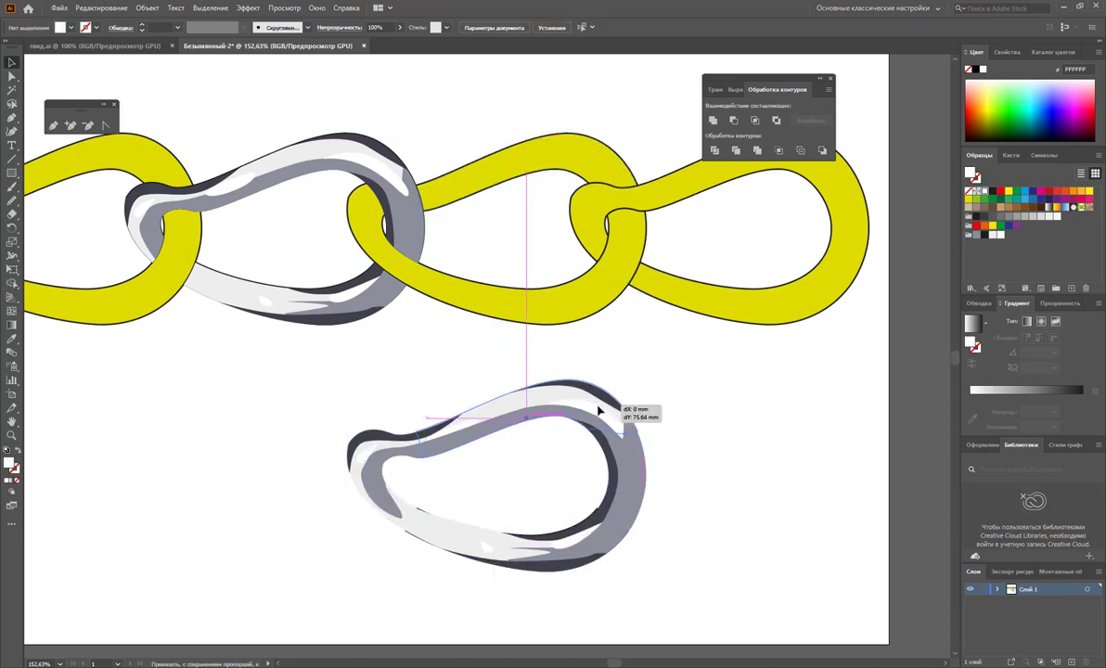
left_click_drag(598, 410, 602, 376)
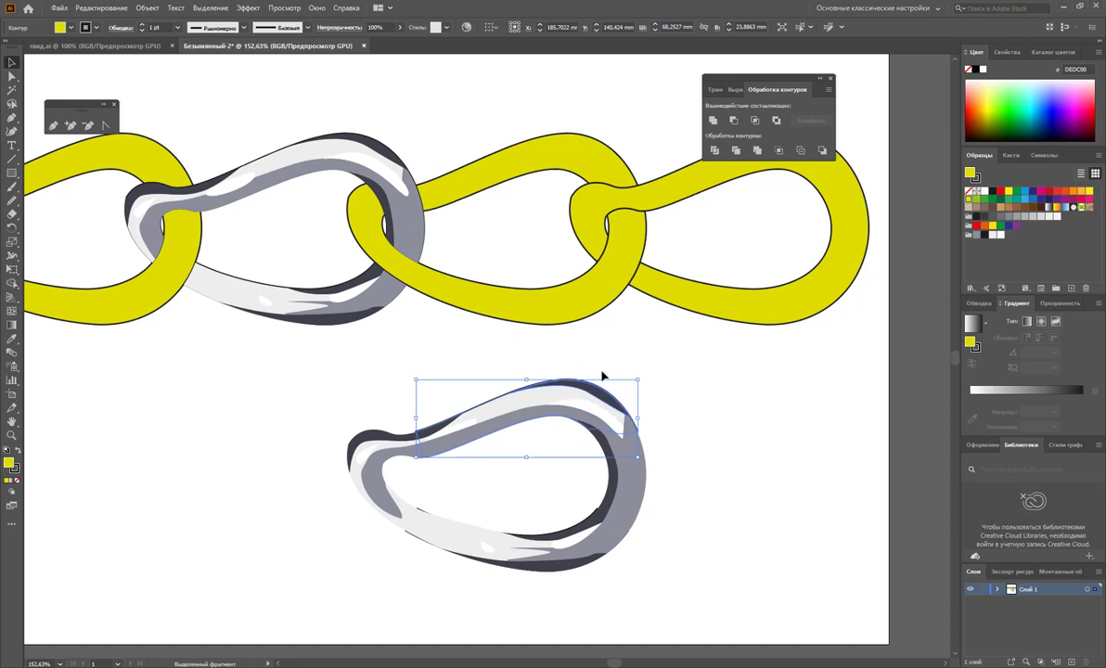
scroll(689, 461, "down", 2)
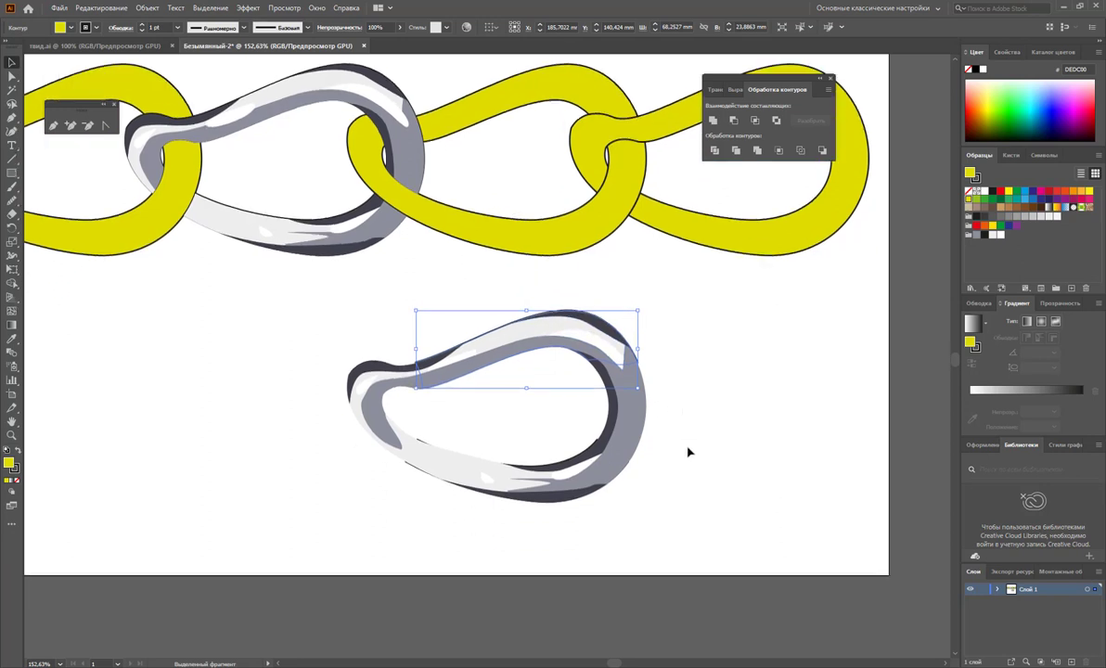
key("ctrl+z")
Redo the move, placing the yellow top arc over the grey link's top
left_click_drag(652, 298, 337, 567)
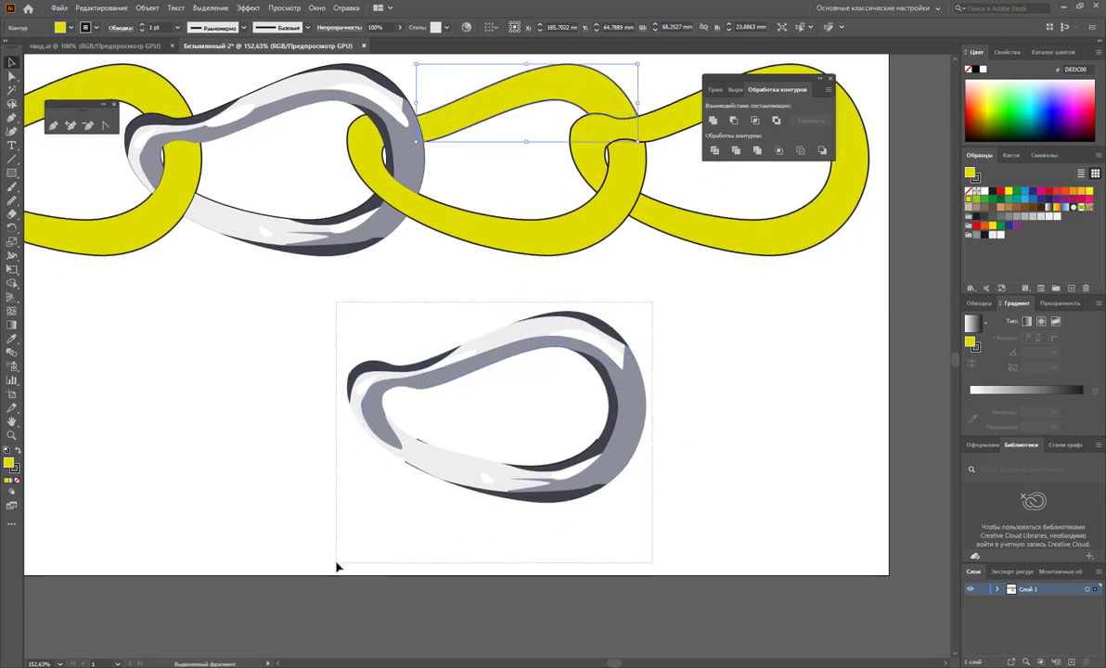
scroll(568, 380, "down", 2)
mouse_move(604, 247)
left_mouse_down()
mouse_move(590, 547)
mouse_move(588, 525)
left_mouse_up()
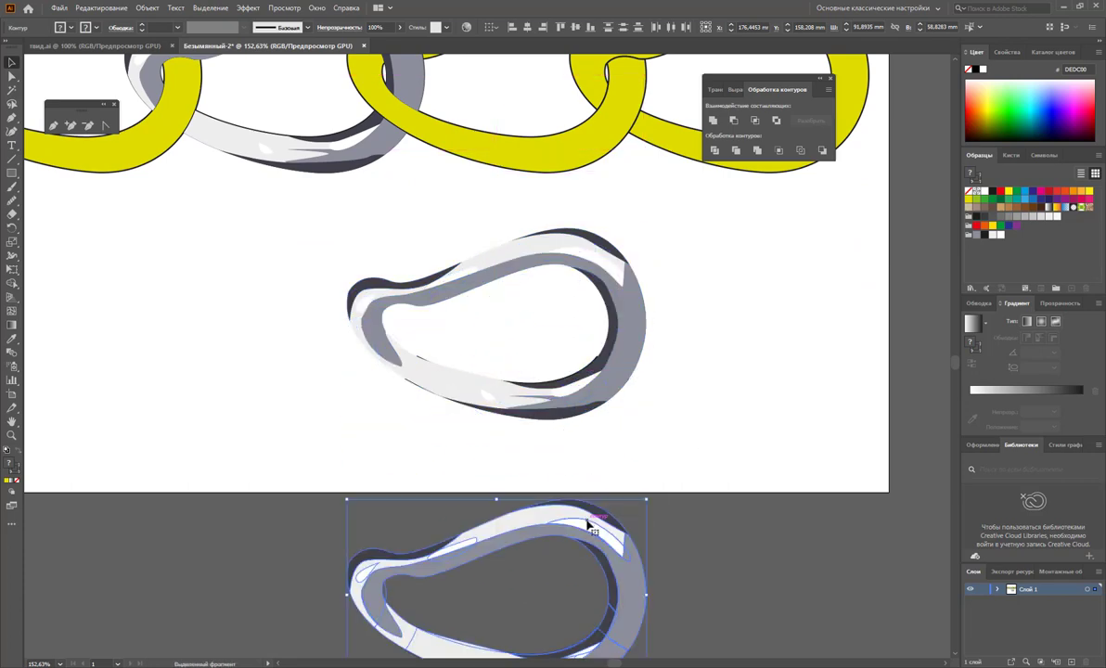
left_click(688, 377)
scroll(587, 291, "up", 5)
left_click_drag(568, 210, 561, 420)
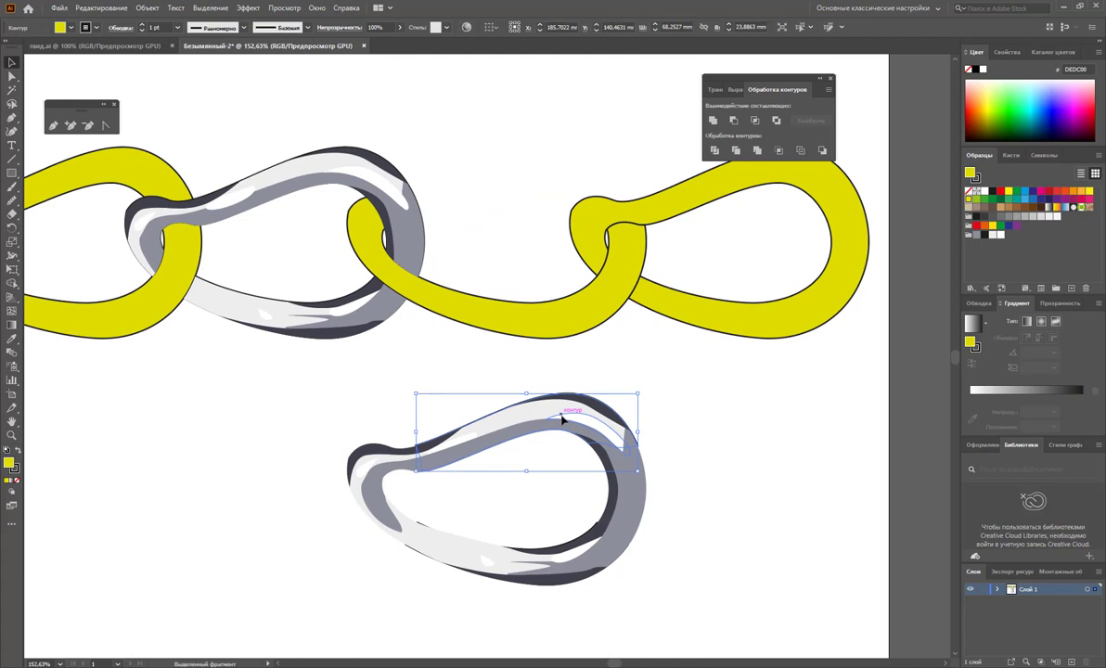
Bring the yellow arc to front, clip the grey link to it, and move that top half into the chain
right_click(561, 420)
mouse_move(595, 608)
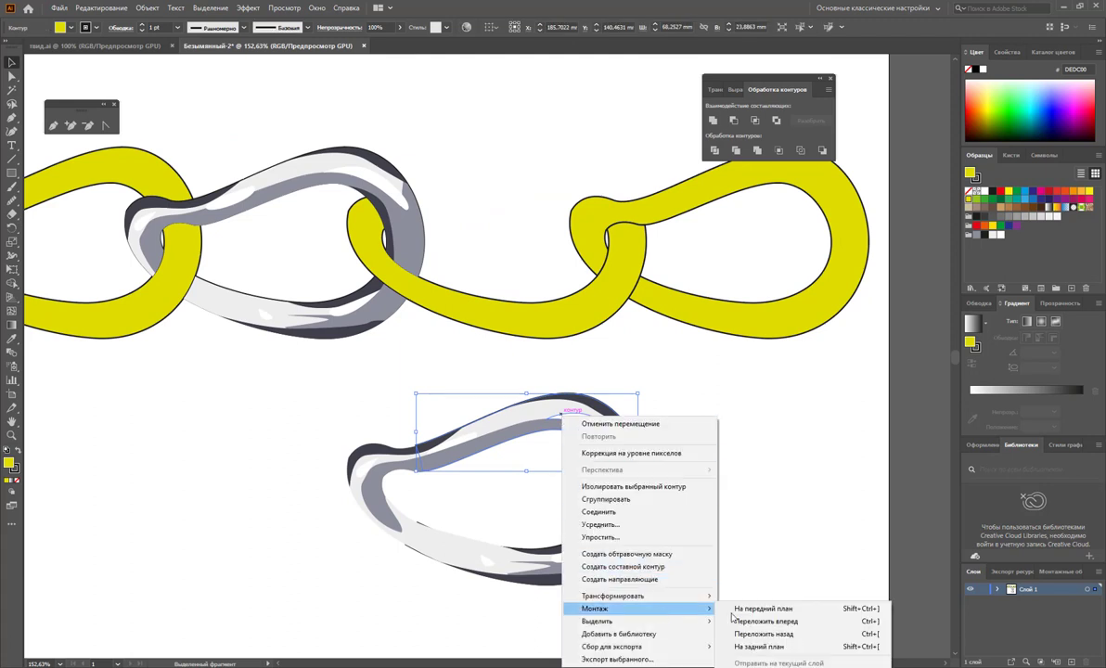
left_click(763, 609)
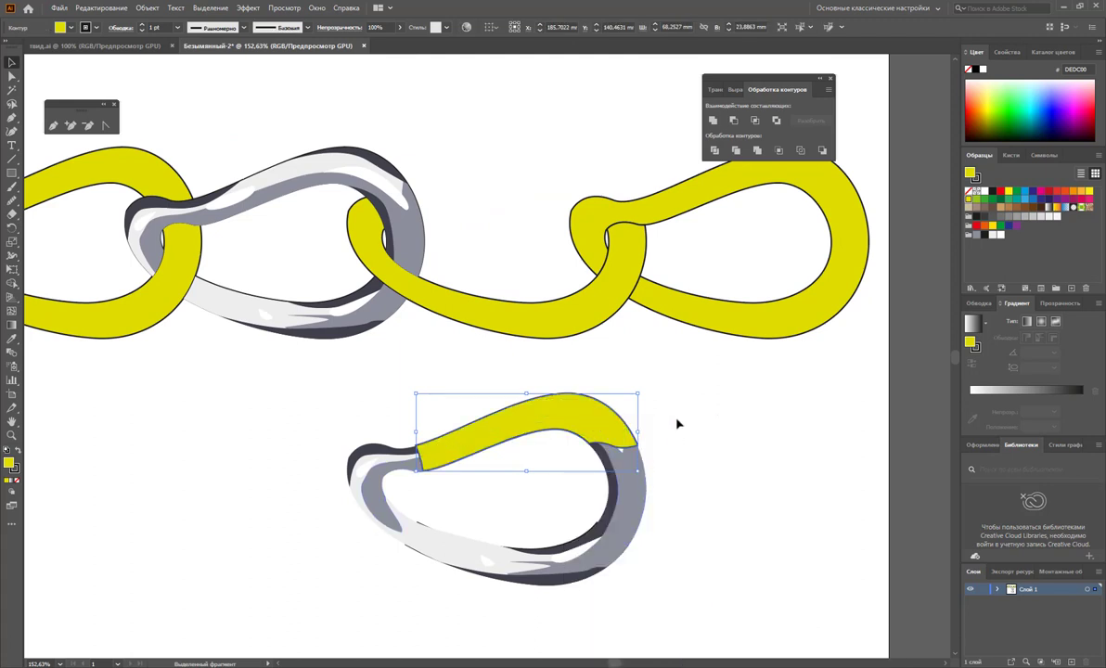
left_click(403, 476, "shift")
right_click(452, 443)
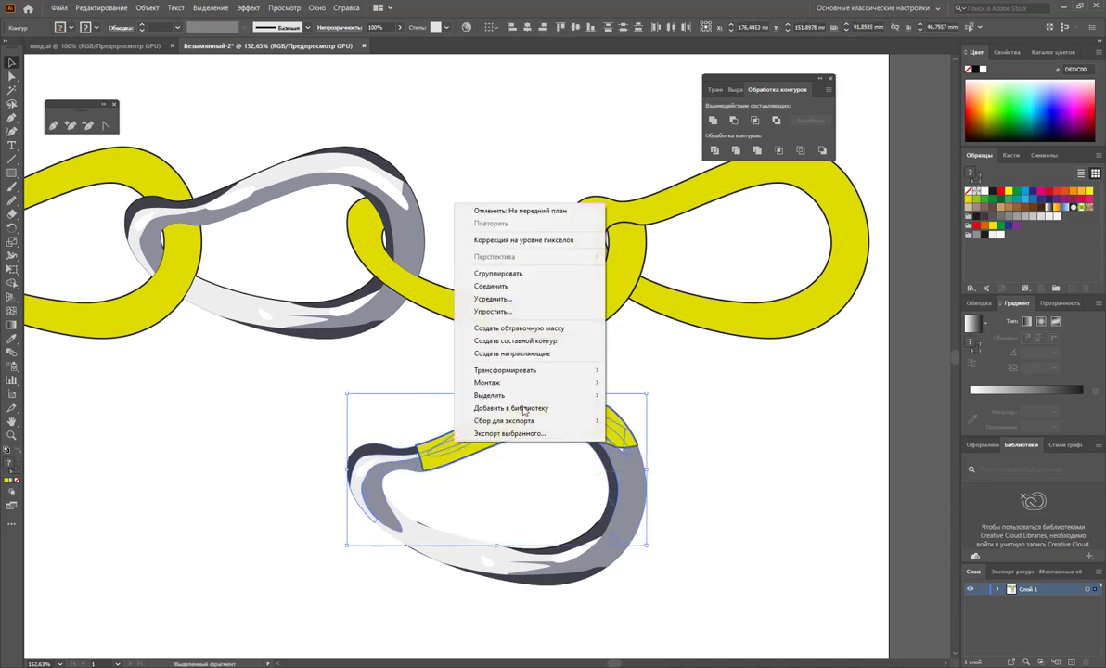
left_click(510, 329)
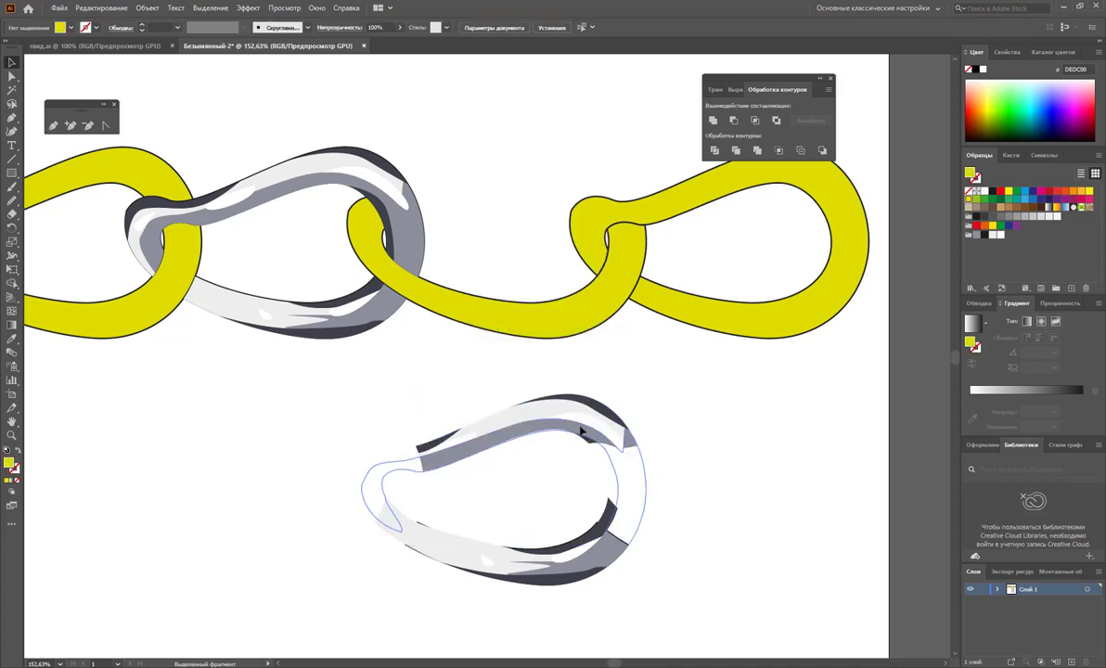
left_click_drag(528, 429, 541, 187)
Delete the leftover lower piece and move the spare grey link up under the chain
left_click(642, 431)
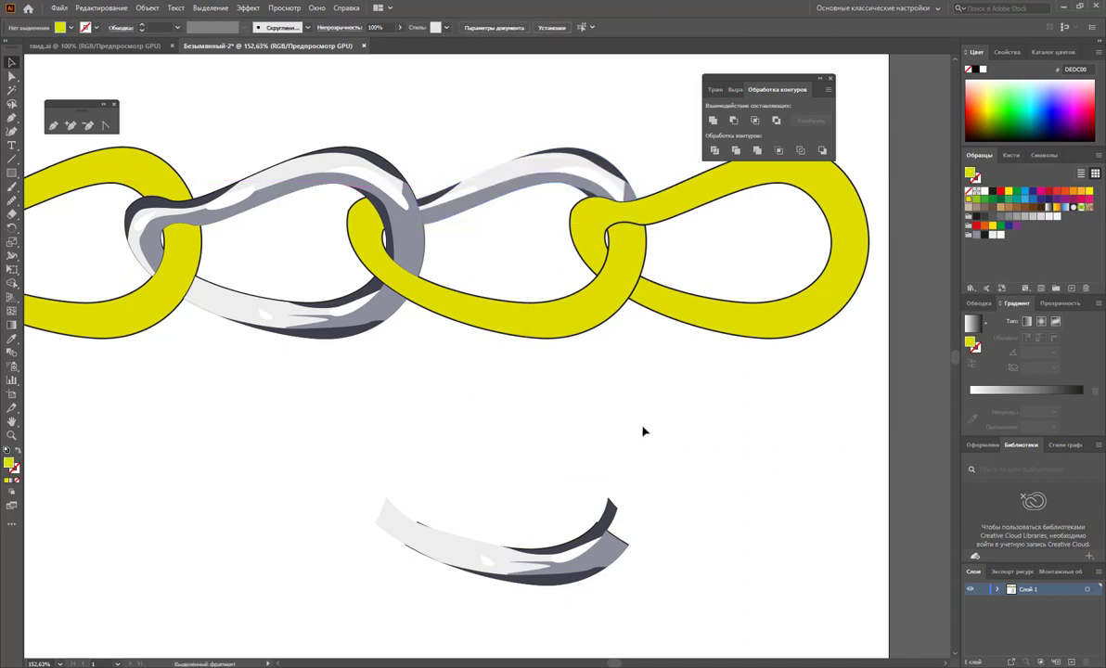
scroll(649, 399, "down", 3)
left_click(508, 459)
key("Delete")
scroll(534, 478, "down", 2)
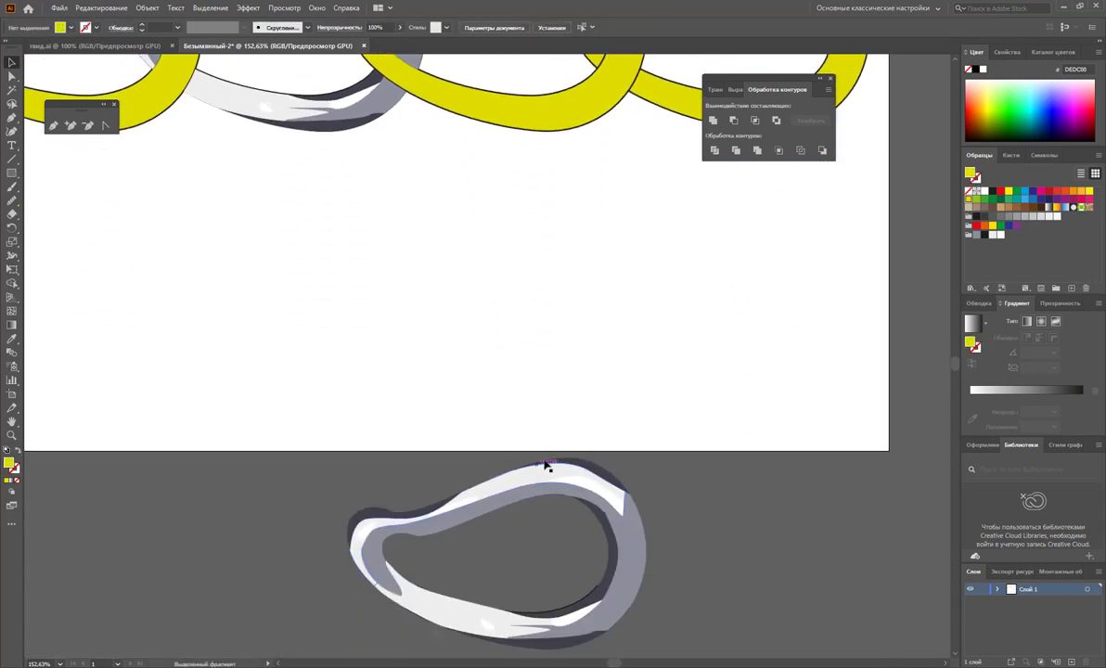
left_click(469, 622)
scroll(346, 617, "up", 1)
left_click_drag(624, 602, 624, 315)
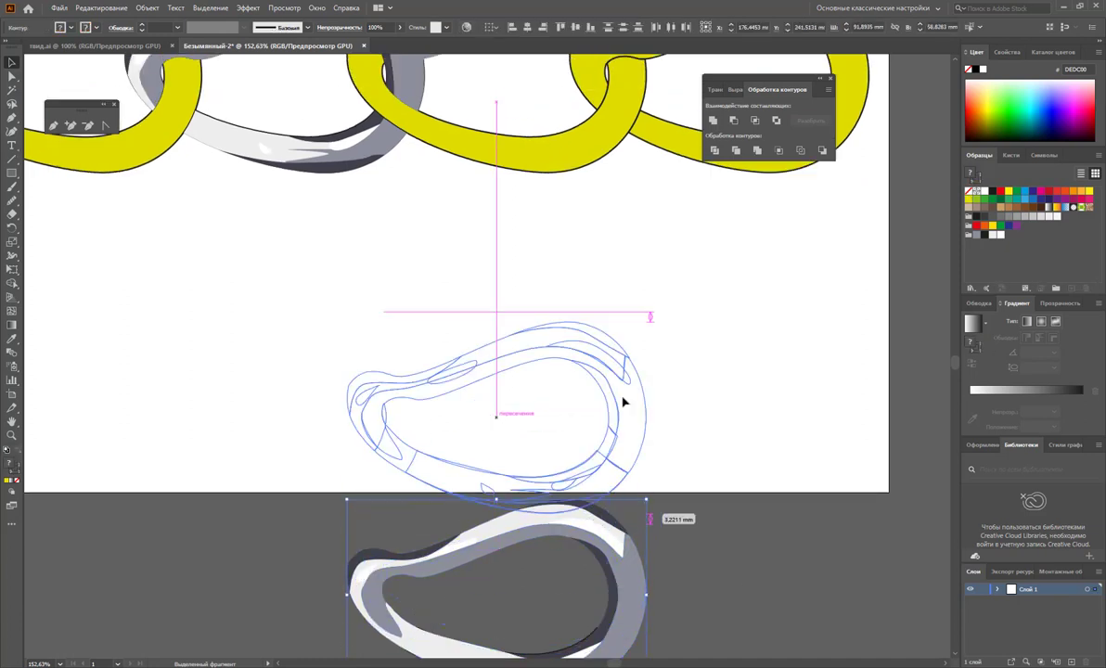
scroll(650, 372, "up", 2)
scroll(680, 380, "up", 1)
mouse_move(603, 531)
left_mouse_down()
mouse_move(595, 439)
mouse_move(588, 515)
left_mouse_up()
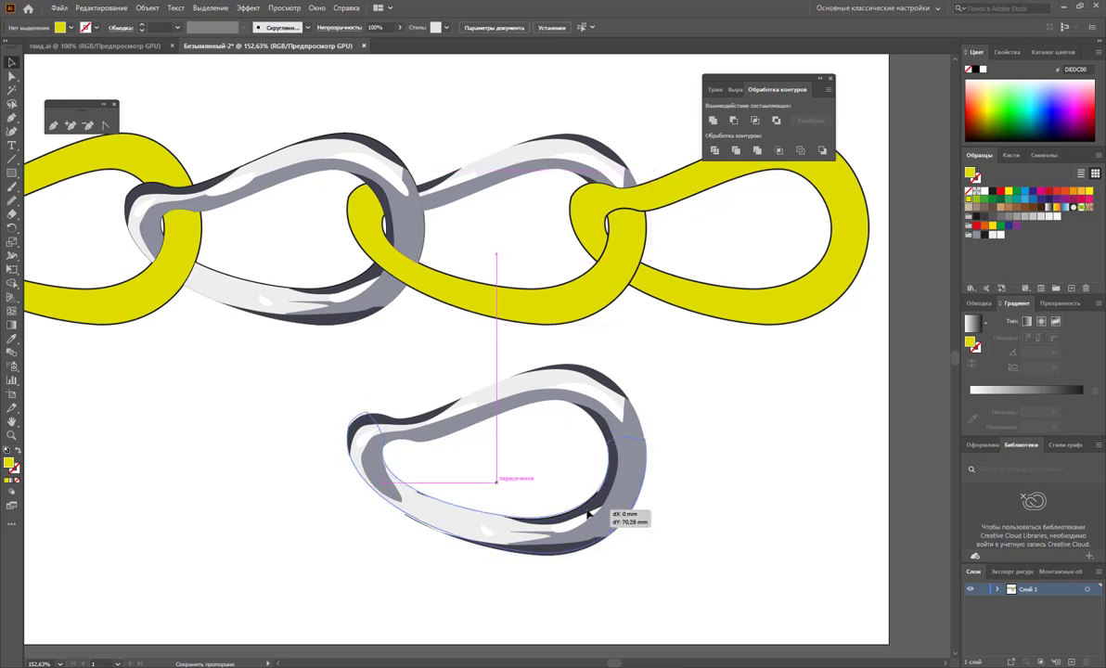
Bring the lower yellow arc to front, clip the spare grey link to it, and move the bottom half into the chain
left_click_drag(588, 515, 588, 515)
right_click(554, 474)
mouse_move(628, 439)
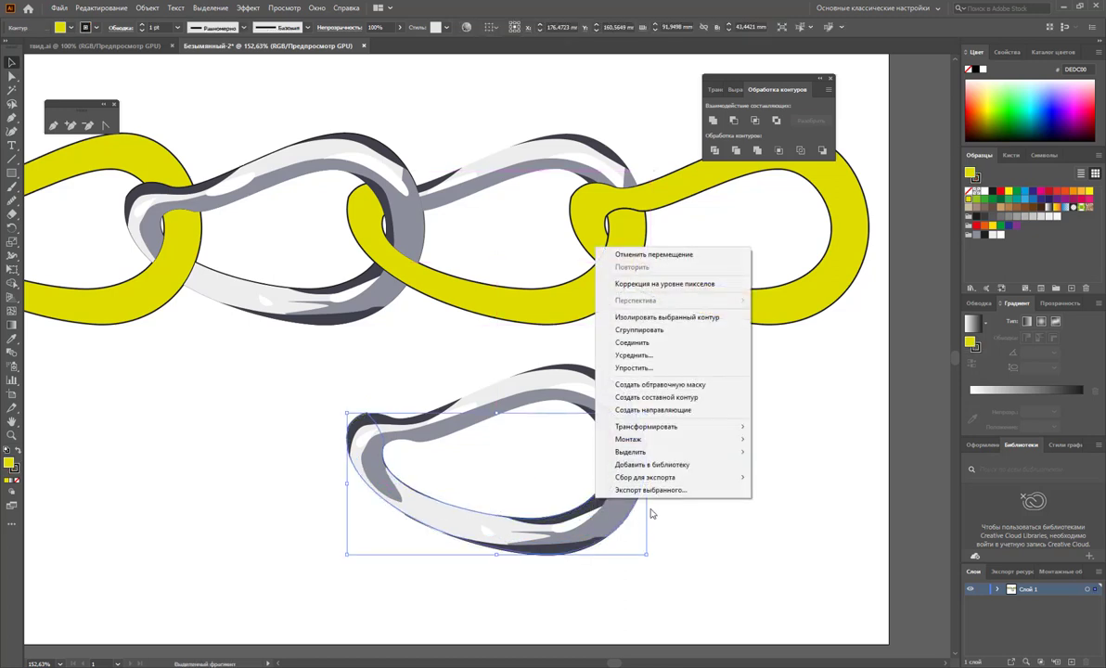
left_click(779, 443)
left_click(432, 422, "shift")
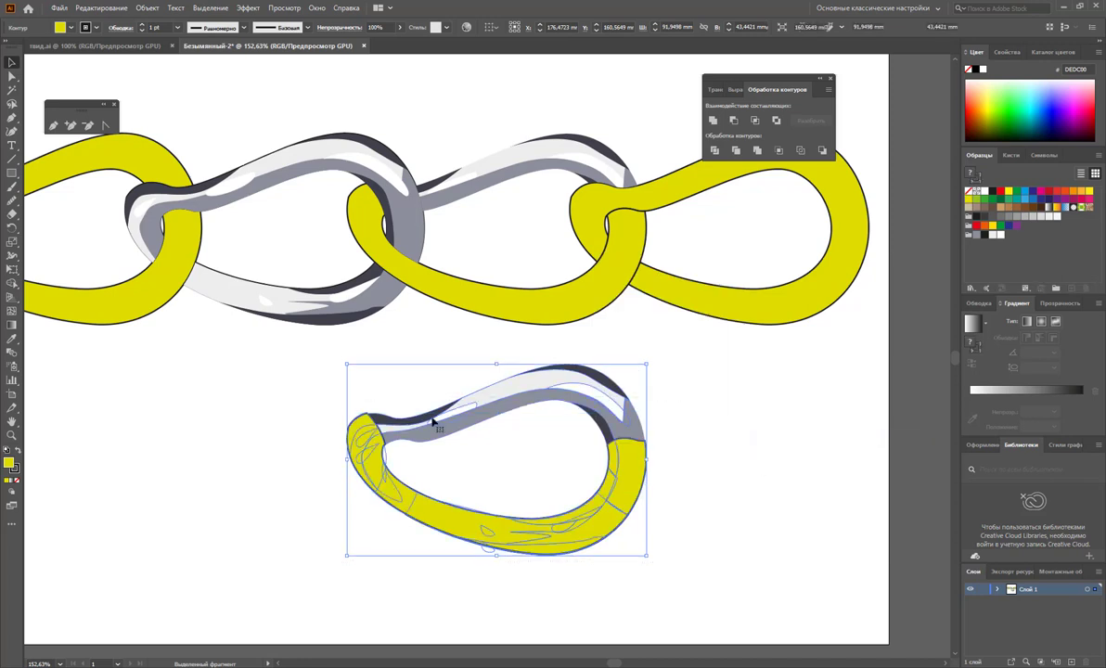
right_click(434, 420)
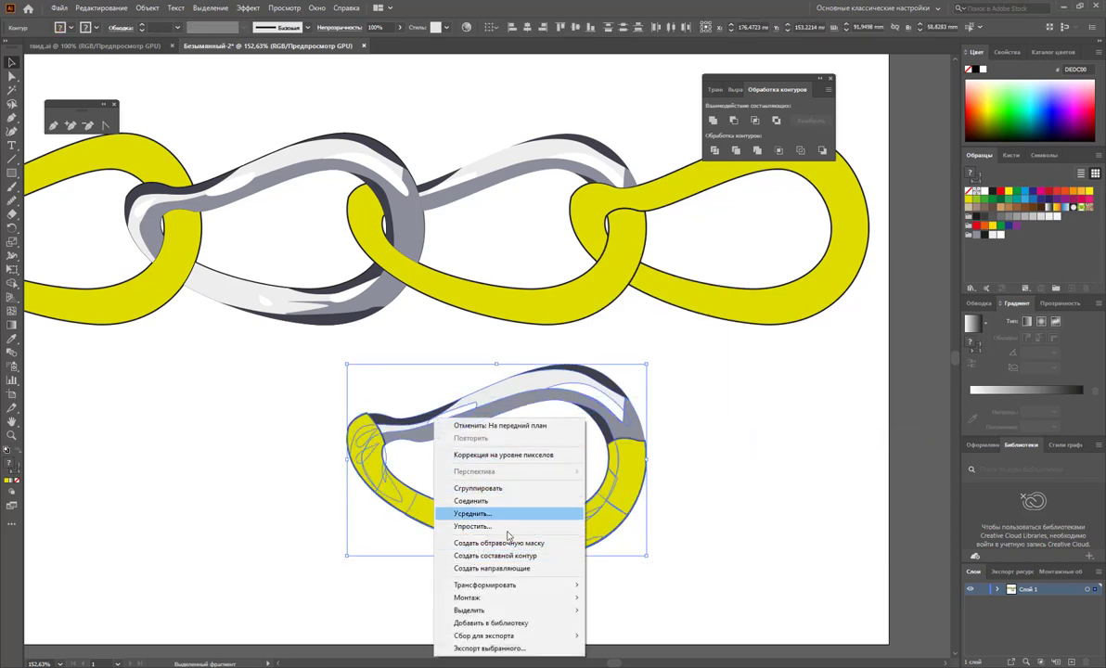
left_click(498, 542)
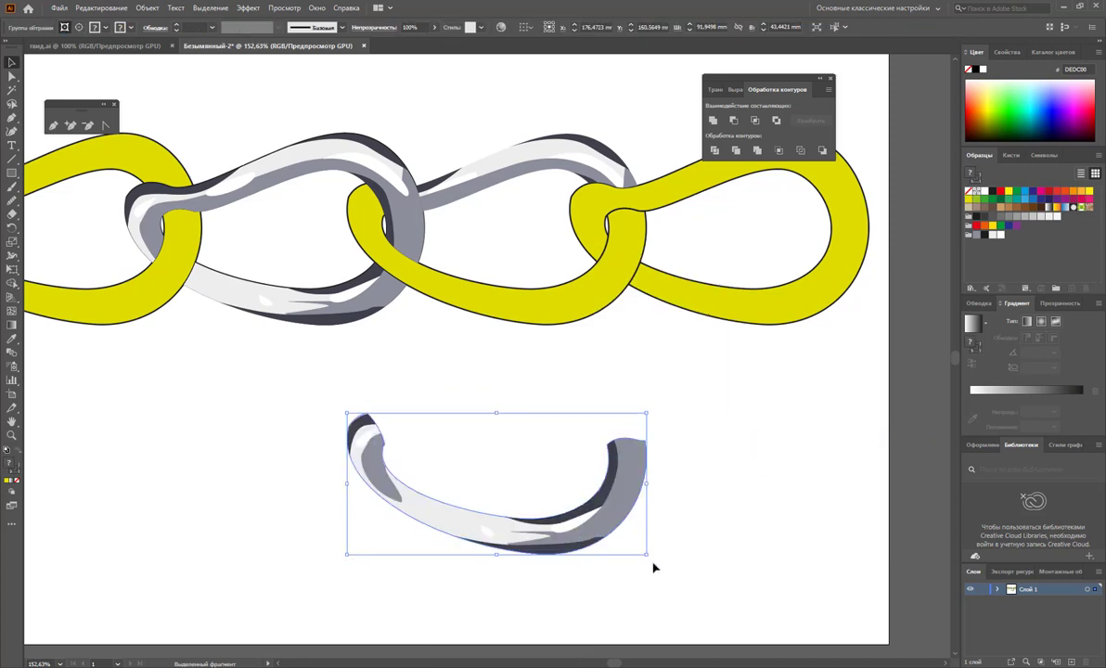
left_click_drag(601, 526, 585, 304)
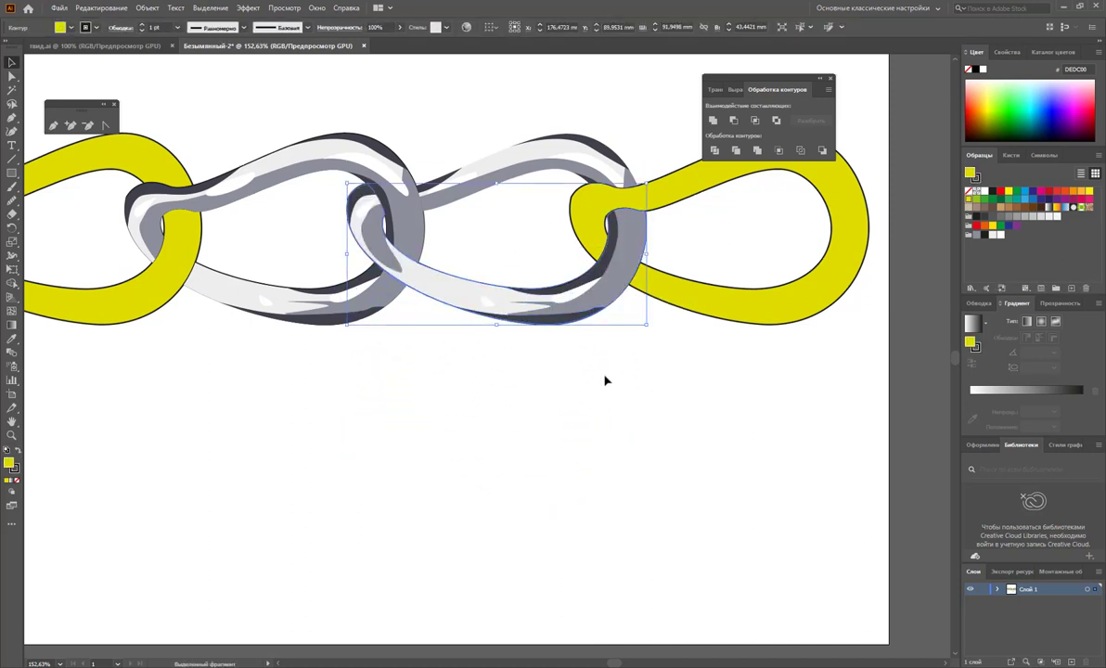
left_click(594, 383)
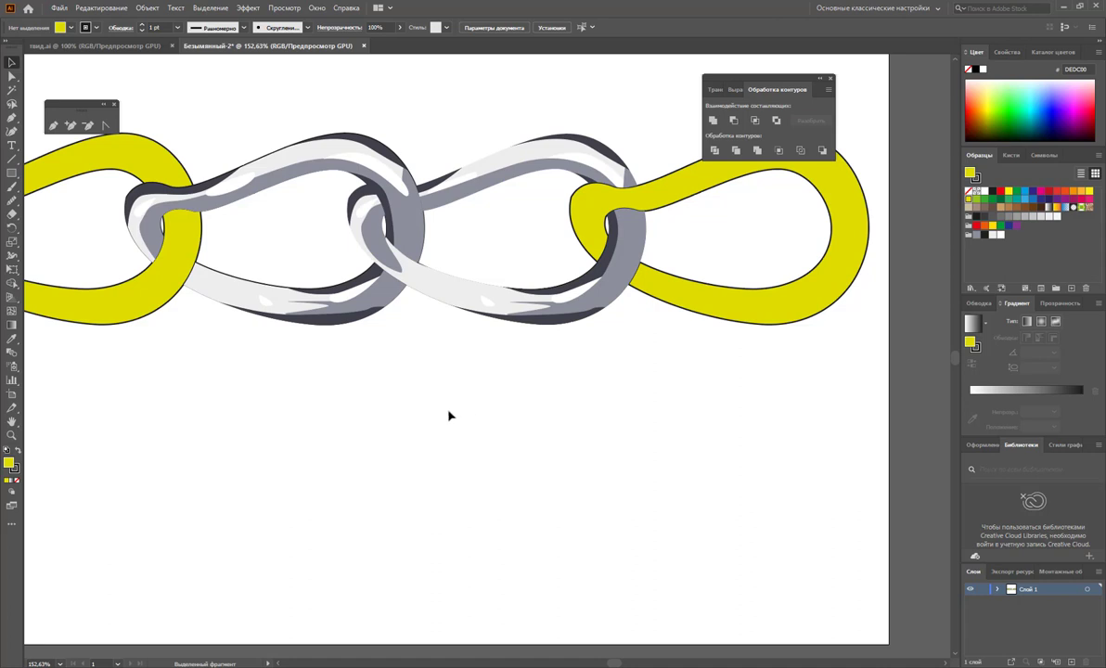
Fit the artboard in view and move the white highlight back onto the first grey link
key("z")
key("ctrl+1")
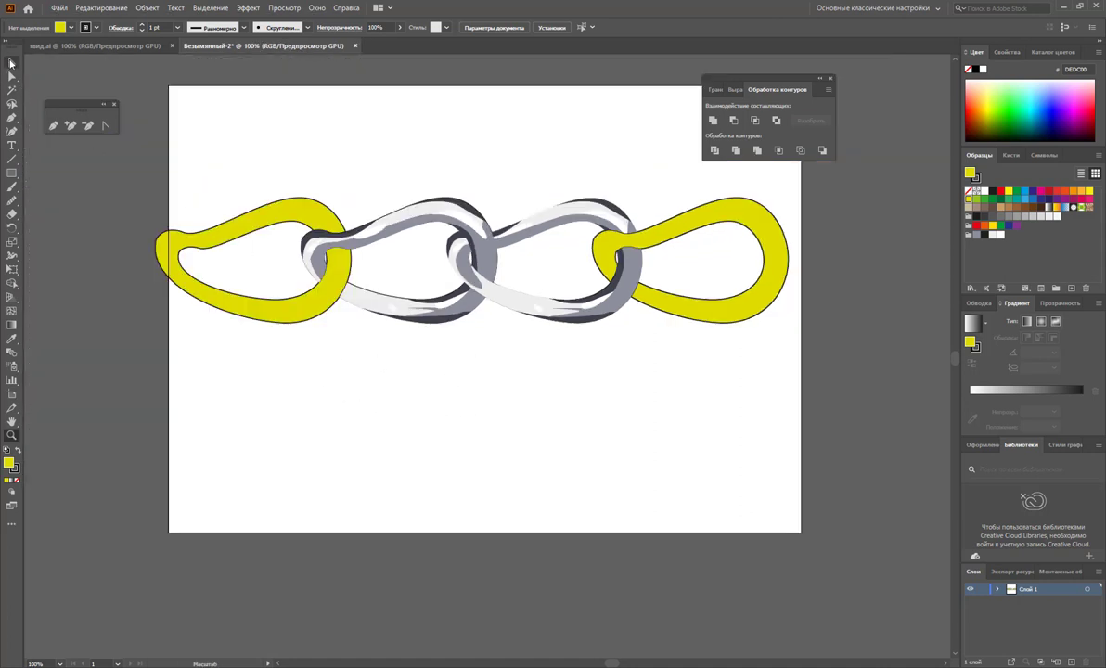
left_click(12, 62)
left_click_drag(408, 246, 411, 201)
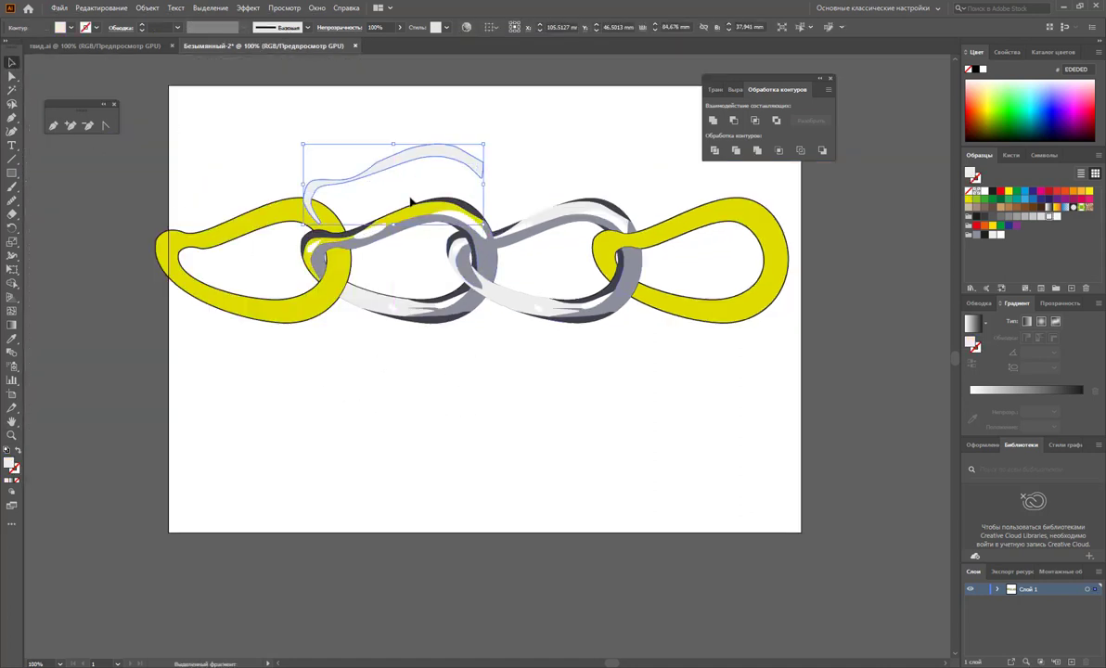
key("a")
key("v")
left_click(410, 213)
left_click_drag(395, 164, 403, 232)
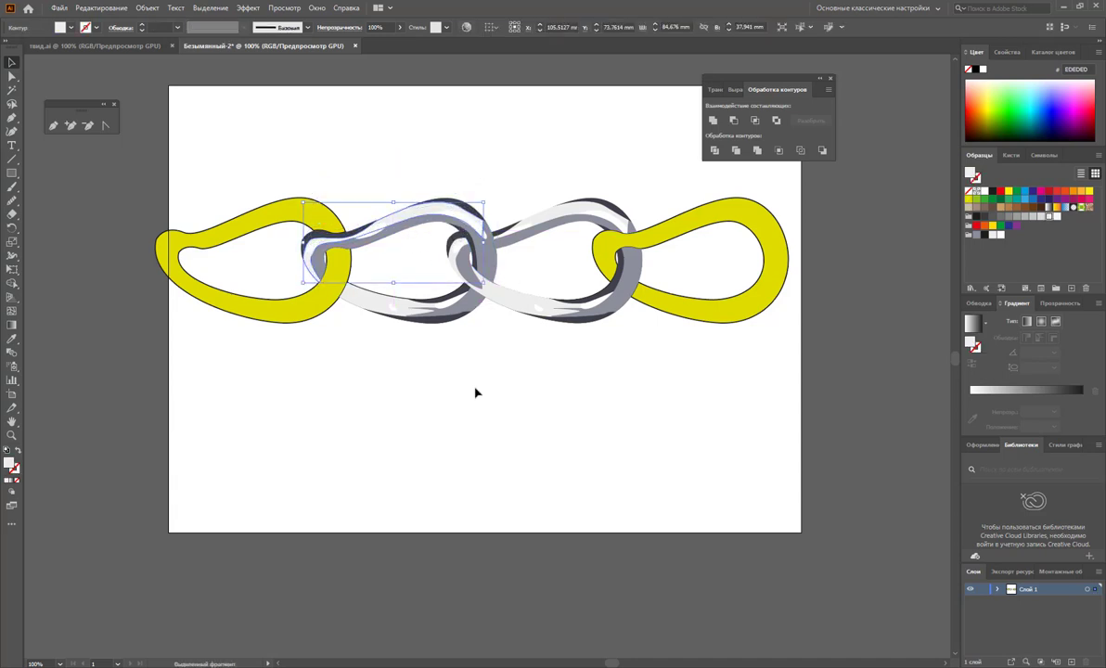
left_click(476, 389)
Check the highlight pieces on the first grey link, then select the right yellow link
left_click(399, 223)
mouse_move(388, 322)
left_mouse_down()
mouse_move(389, 348)
mouse_move(365, 303)
left_mouse_up()
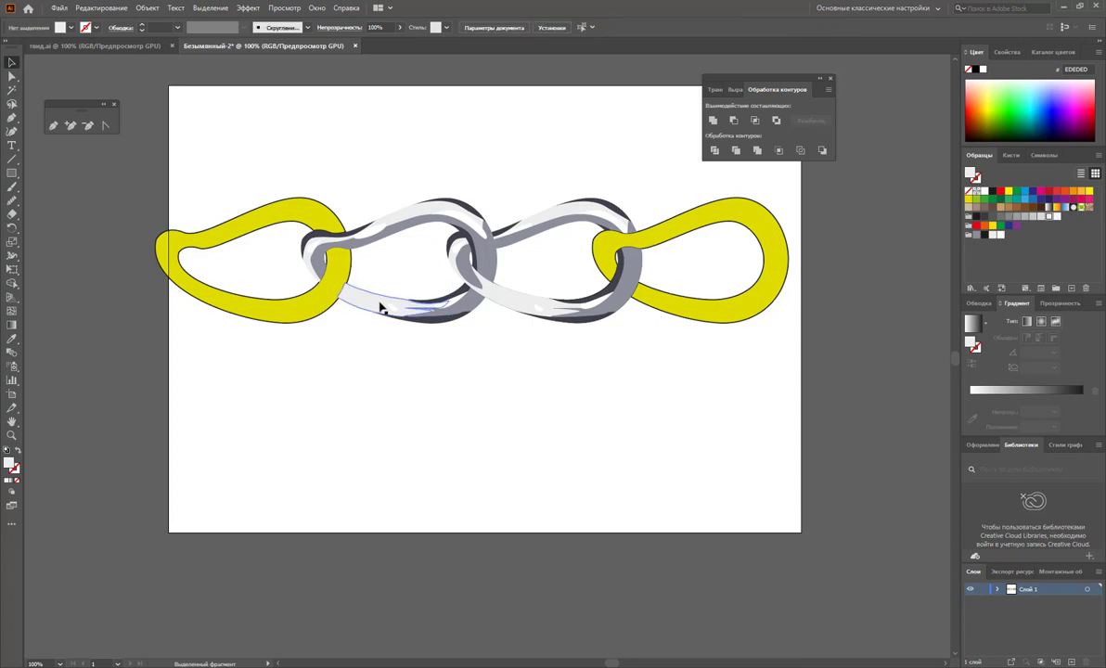
left_click(449, 306)
left_click(501, 416)
left_click_drag(770, 320, 713, 199)
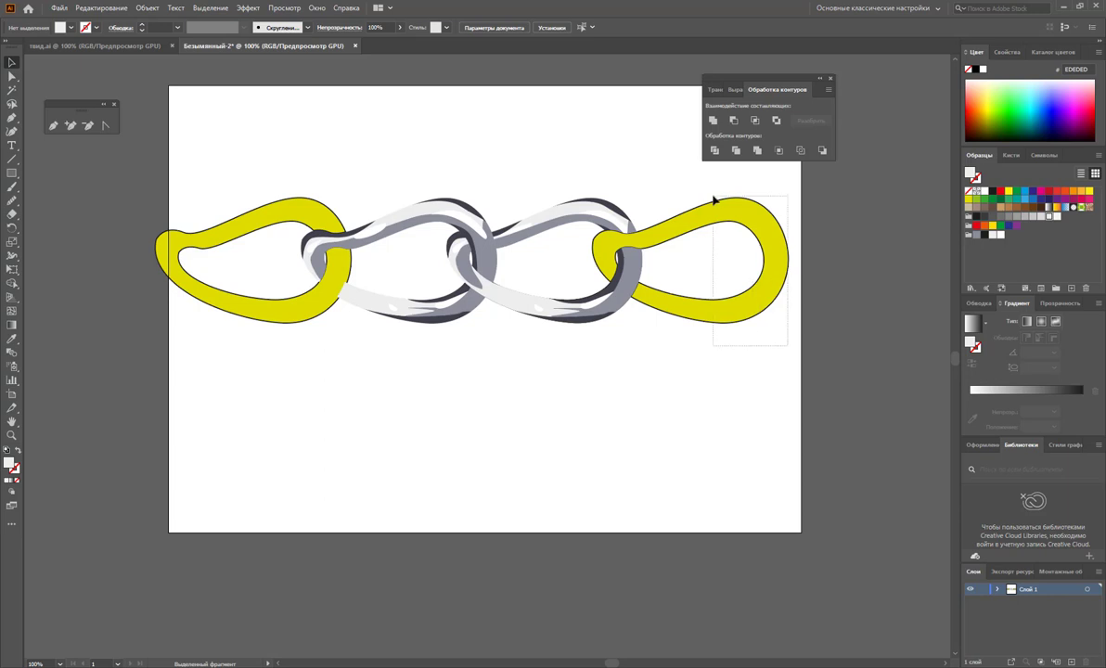
Delete both yellow links and shift the two grey links to the left
key("Delete")
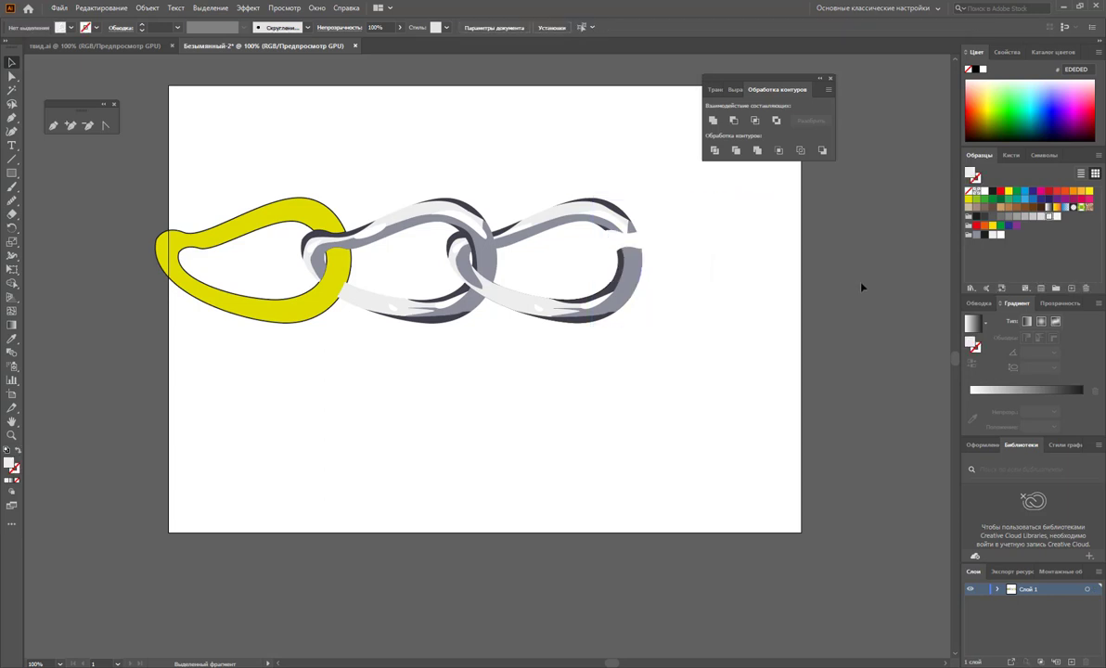
left_click_drag(168, 101, 244, 417)
key("Delete")
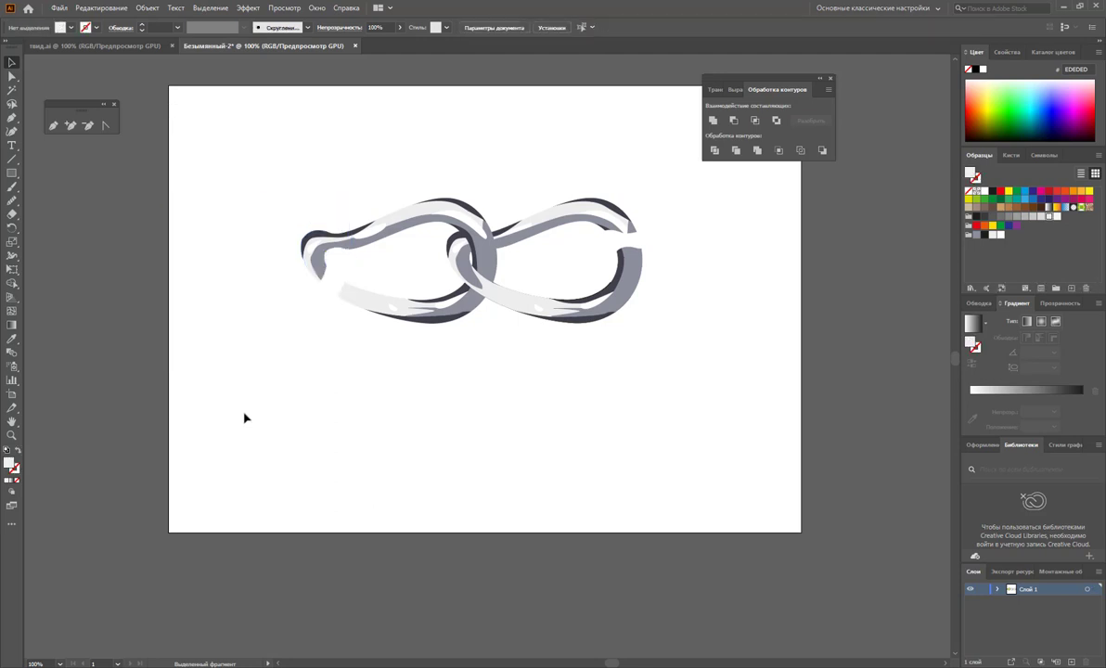
left_click_drag(304, 133, 674, 460)
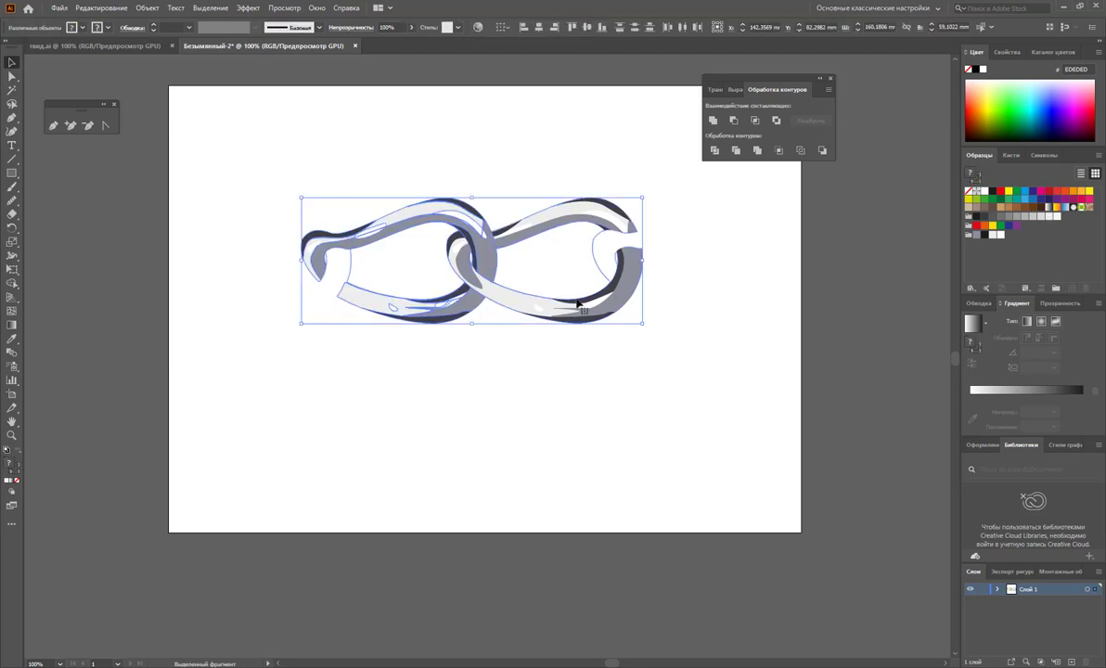
left_click_drag(580, 299, 466, 318)
left_click(454, 246)
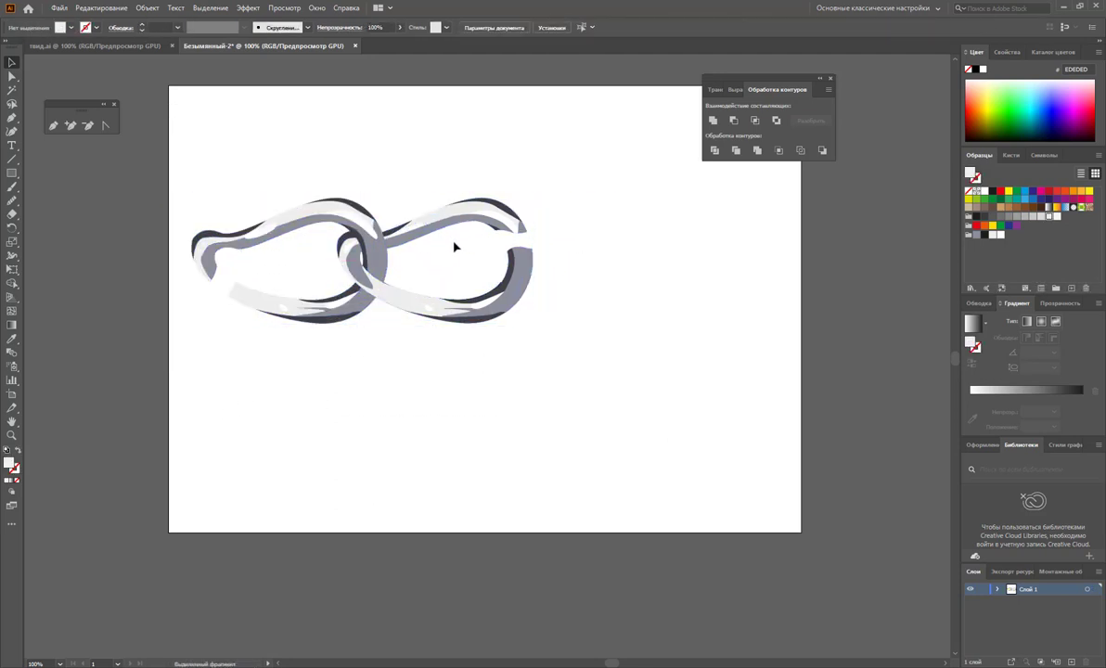
Copy the two grey links to the right to form a four-link chain
left_click_drag(454, 244, 499, 270)
left_click(362, 255)
left_click(310, 263)
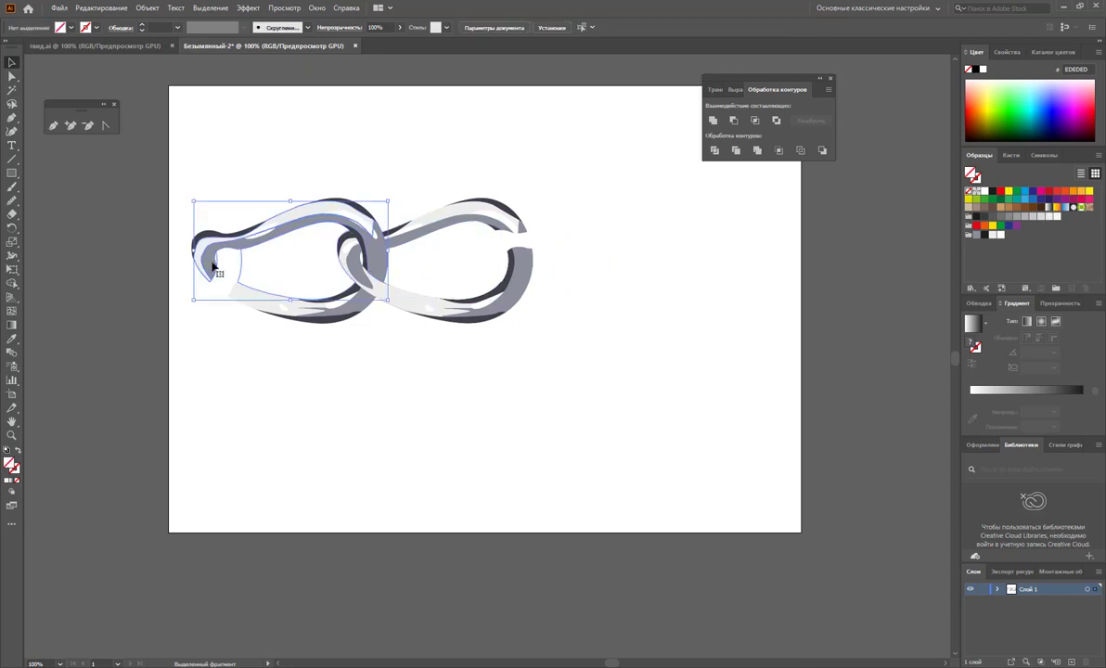
left_click(236, 266)
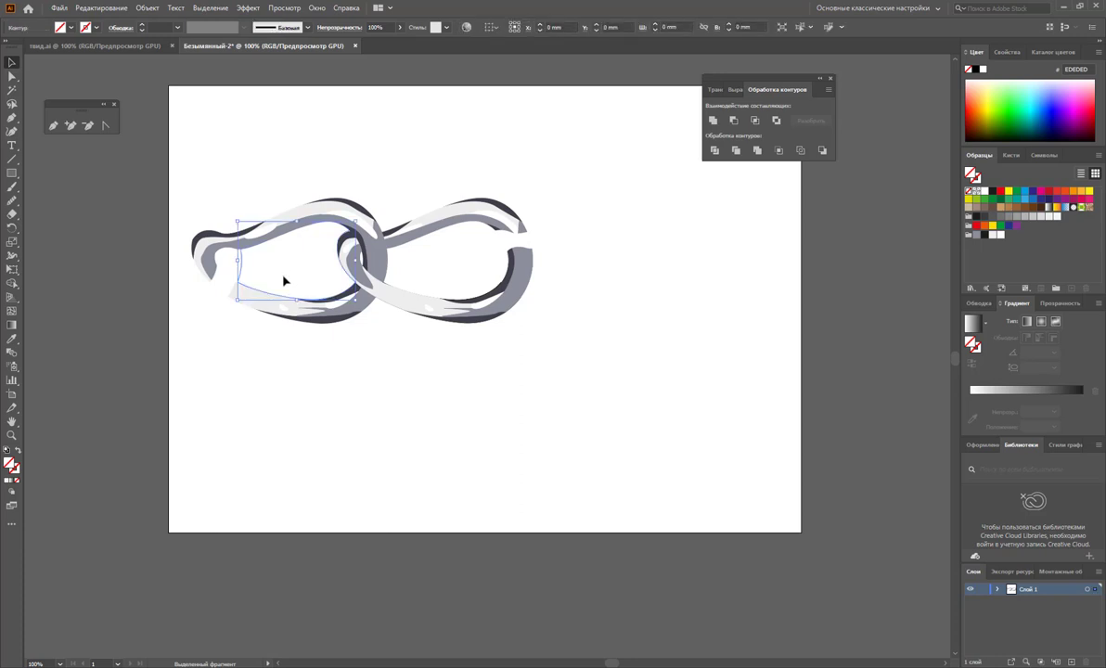
left_click(230, 266)
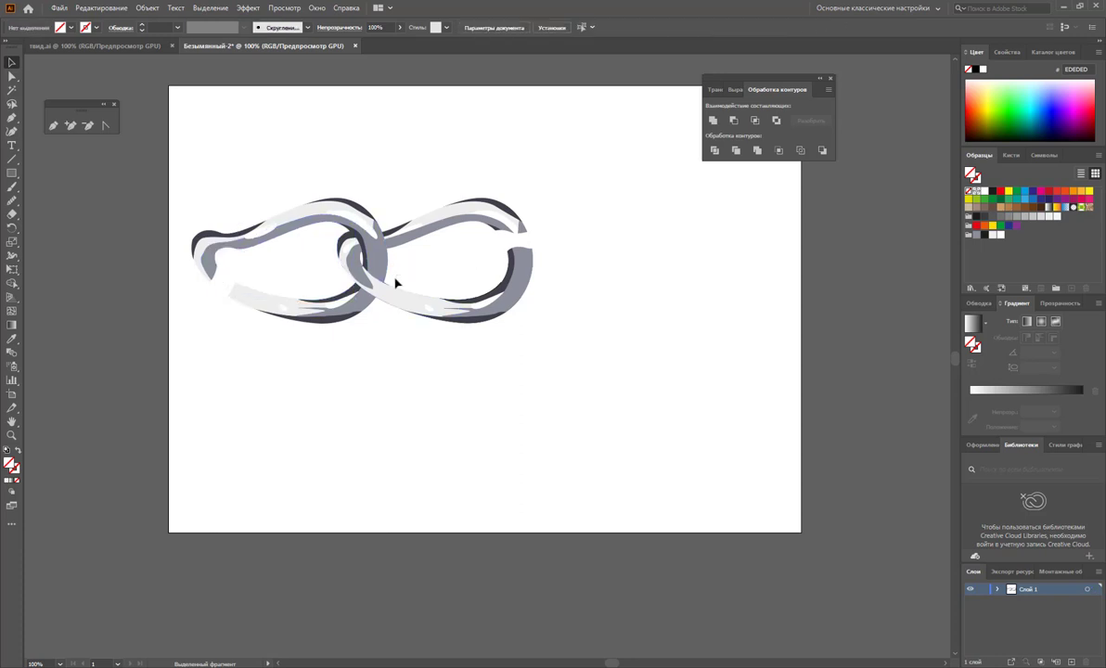
left_click_drag(166, 137, 543, 385)
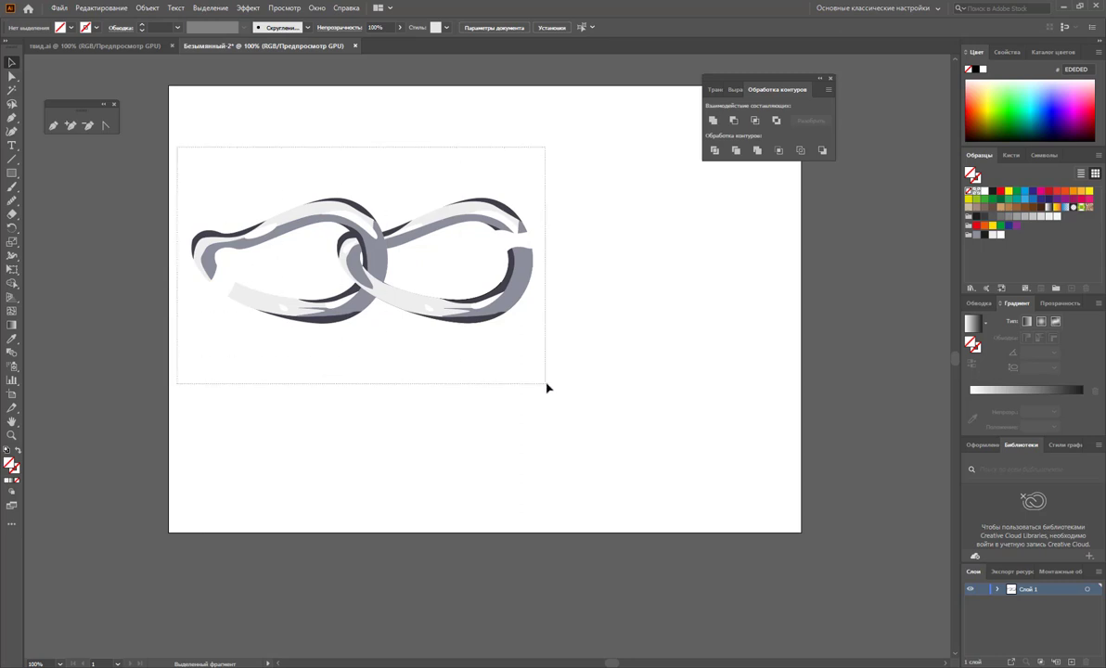
left_click_drag(302, 311, 591, 324)
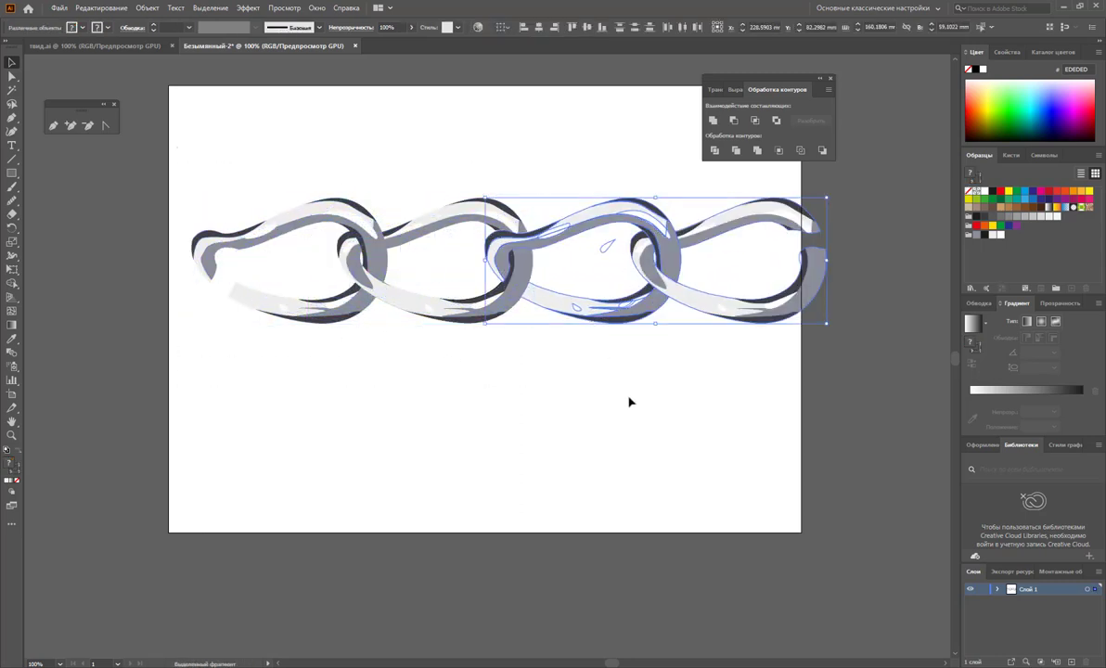
left_click(872, 522)
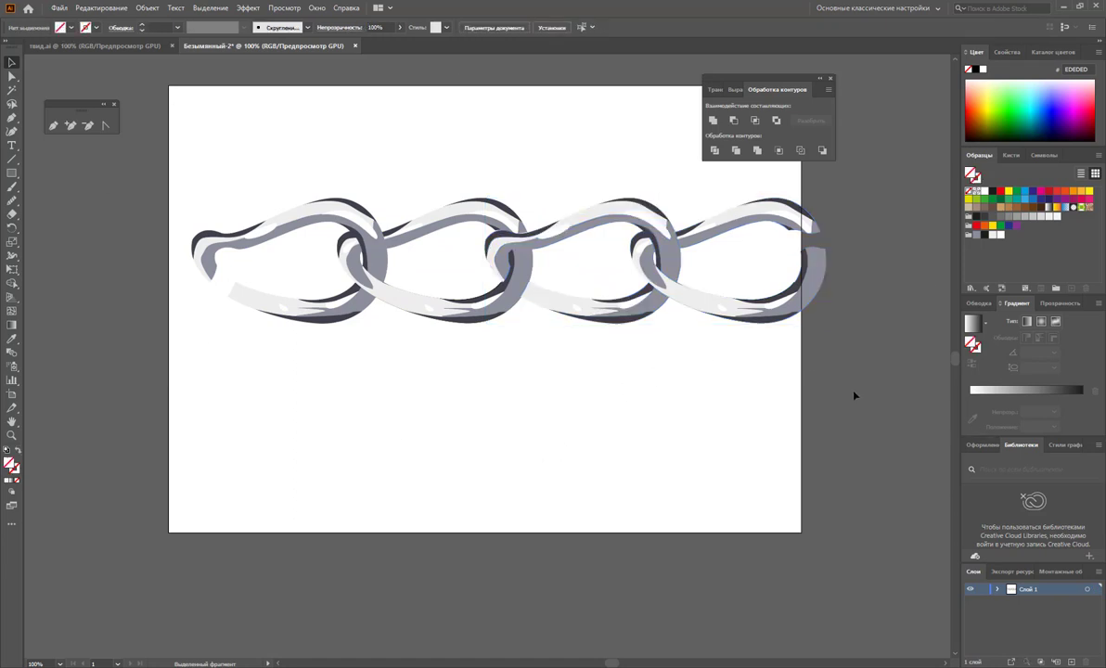
Scale the four-link chain down proportionally and reselect the whole chain
left_click_drag(804, 390, 203, 173)
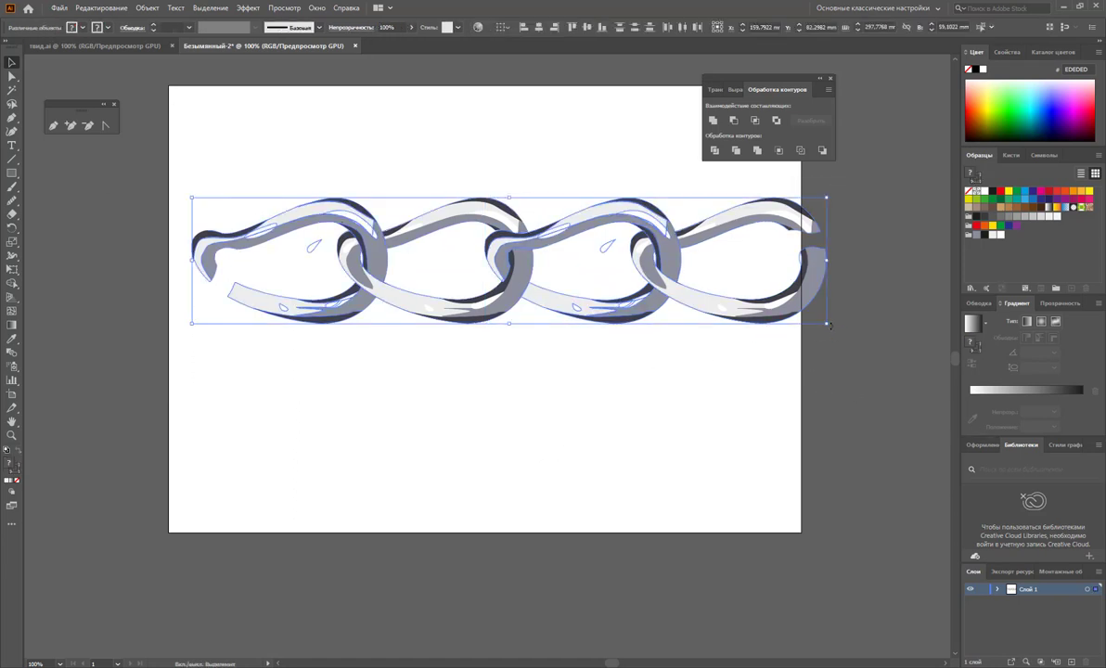
left_click_drag(829, 325, 720, 302)
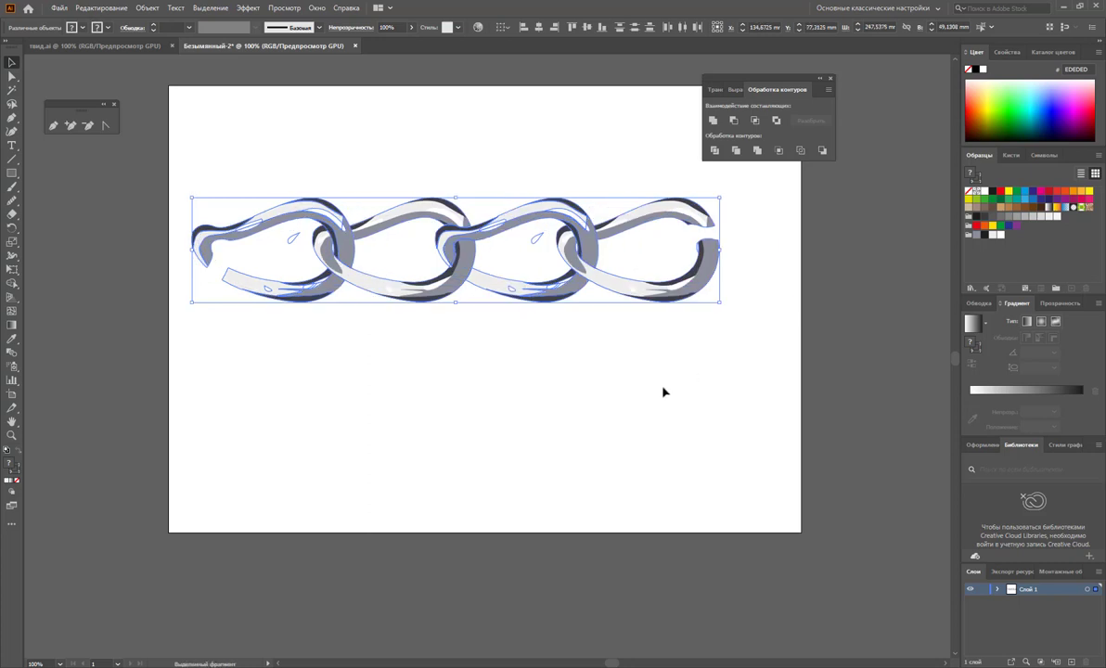
left_click(663, 392)
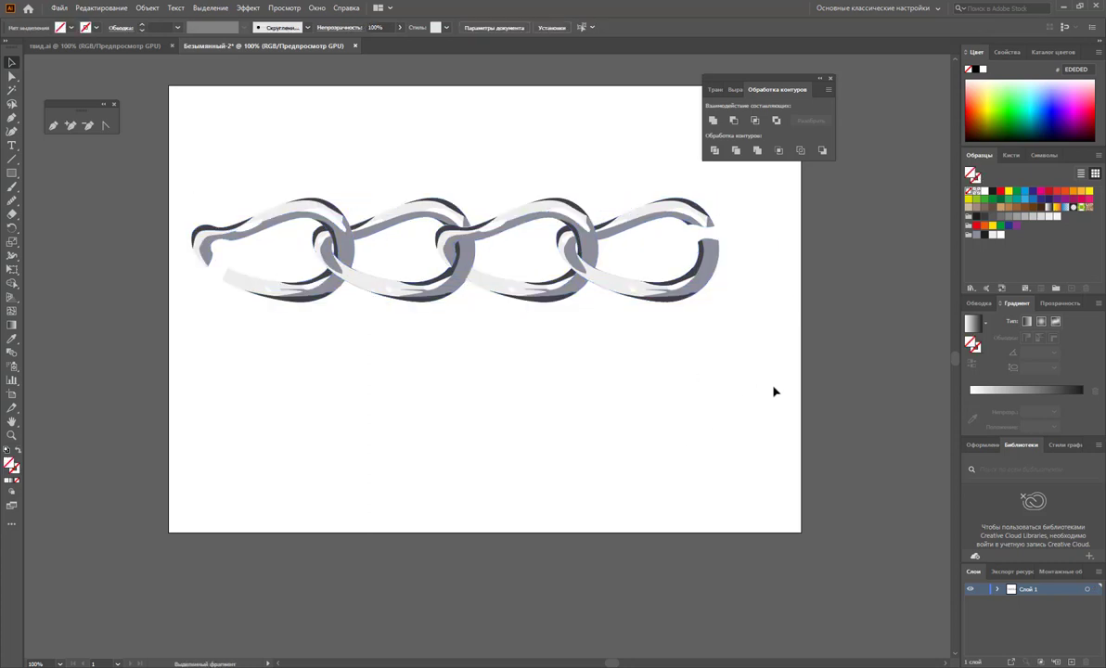
left_click_drag(775, 392, 160, 186)
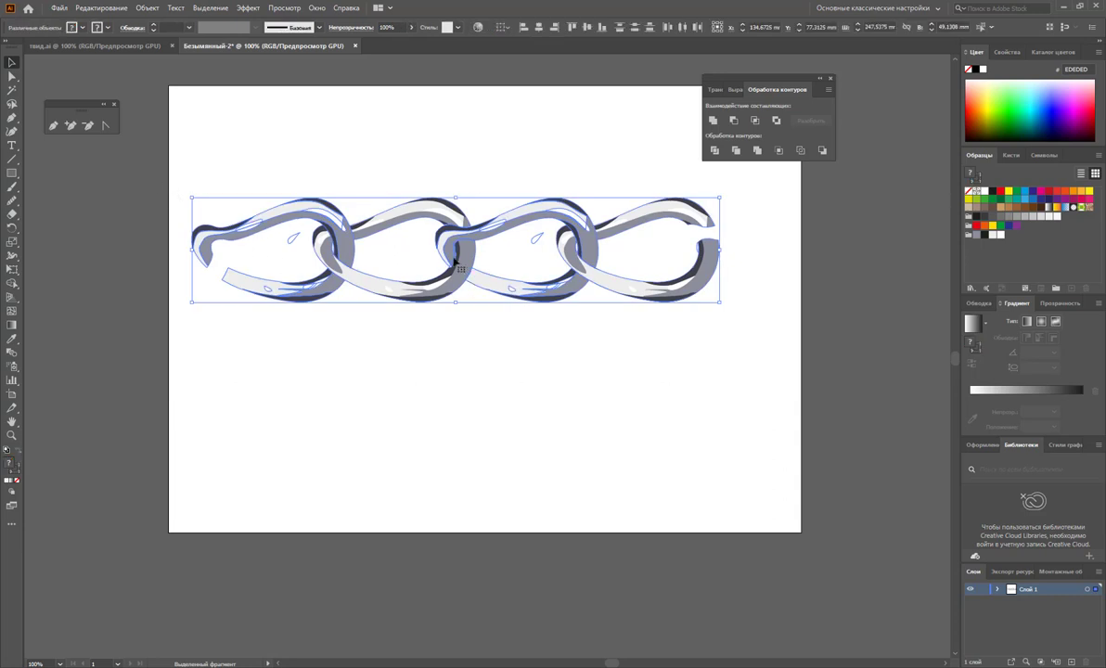
left_click(555, 256)
left_click(536, 239)
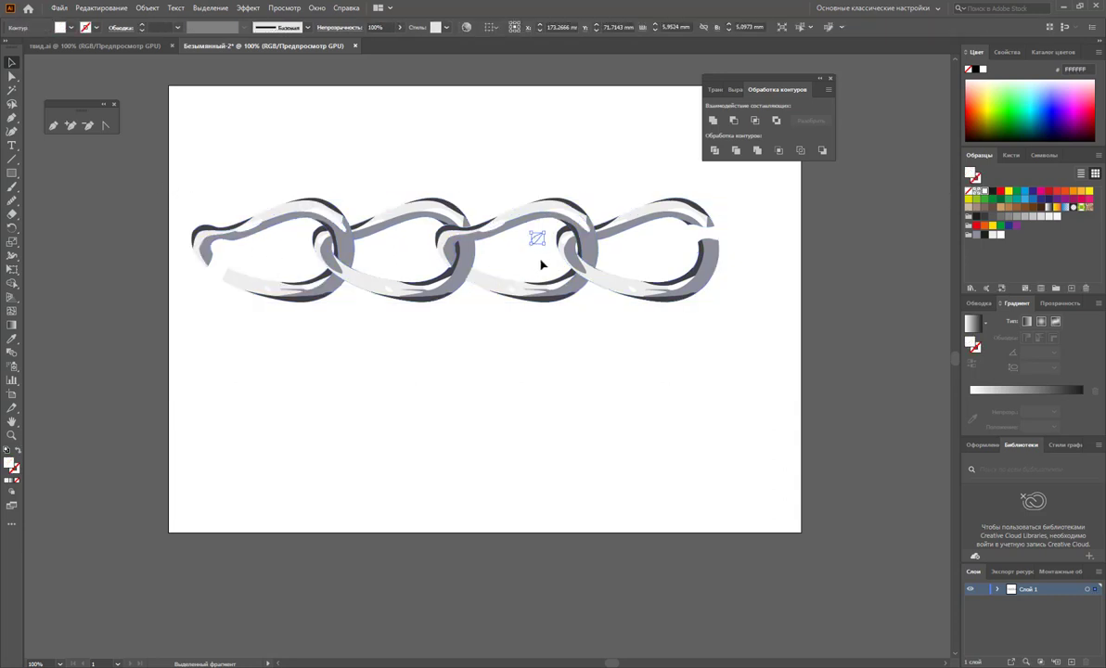
left_click(494, 424)
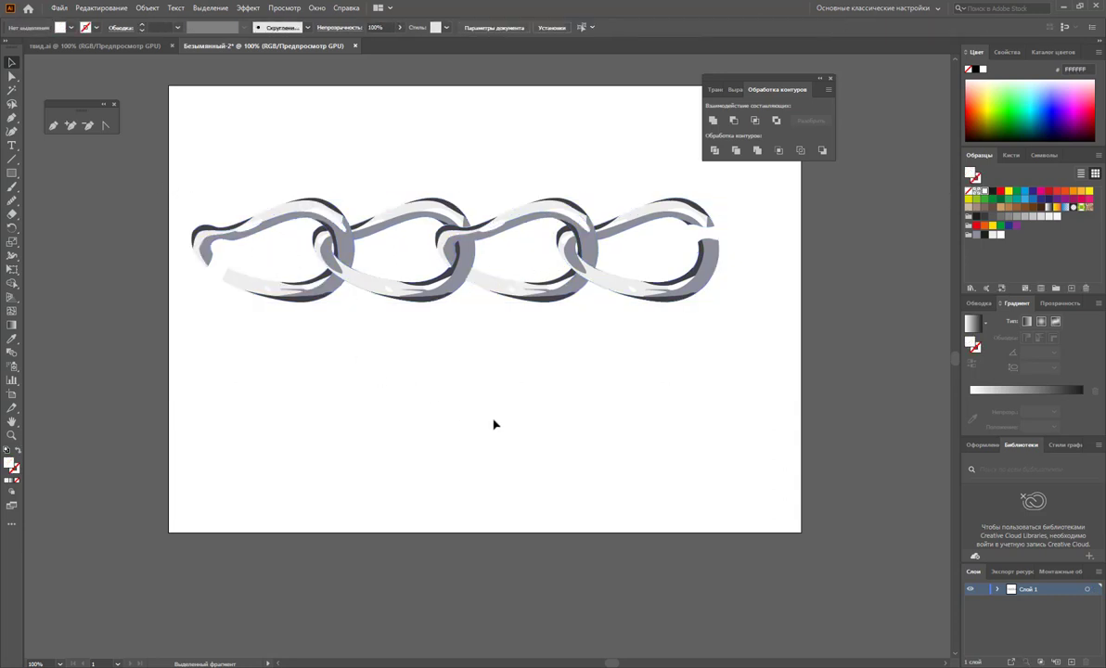
left_click_drag(744, 387, 192, 185)
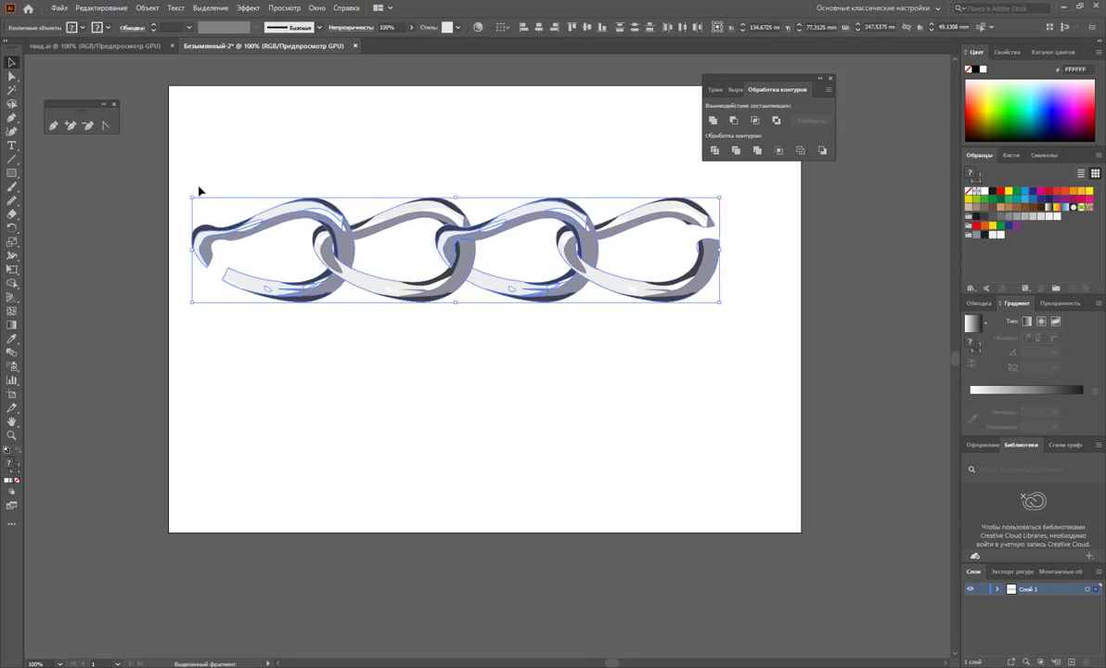
left_click(1014, 157)
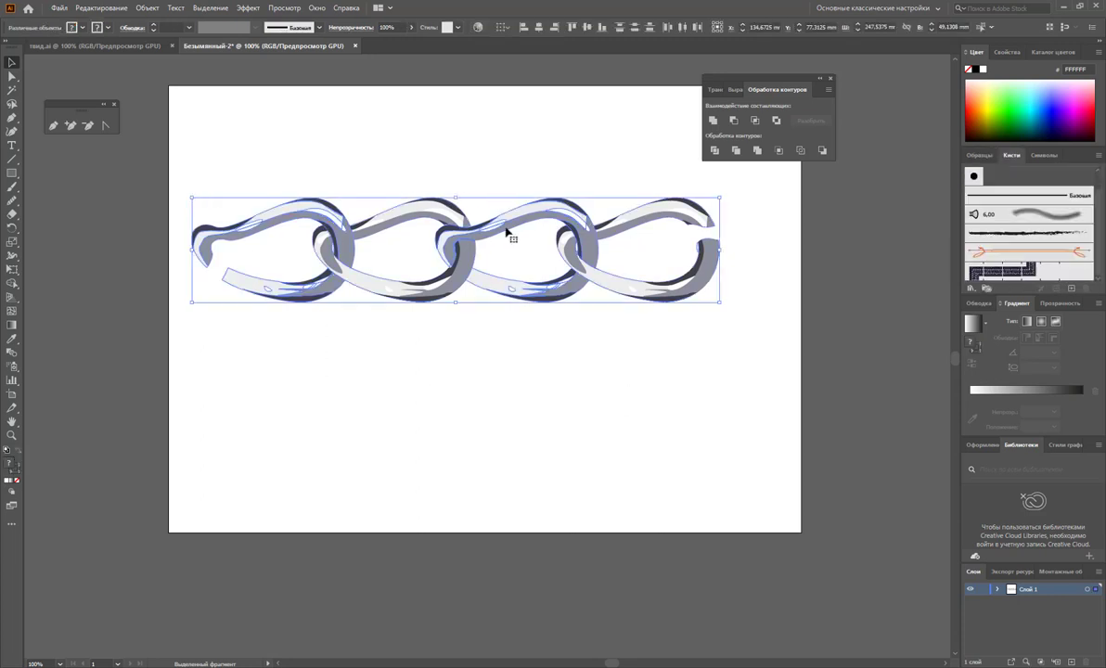
mouse_move(453, 265)
left_mouse_down()
mouse_move(1054, 256)
mouse_move(1045, 270)
left_mouse_up()
left_click(533, 423)
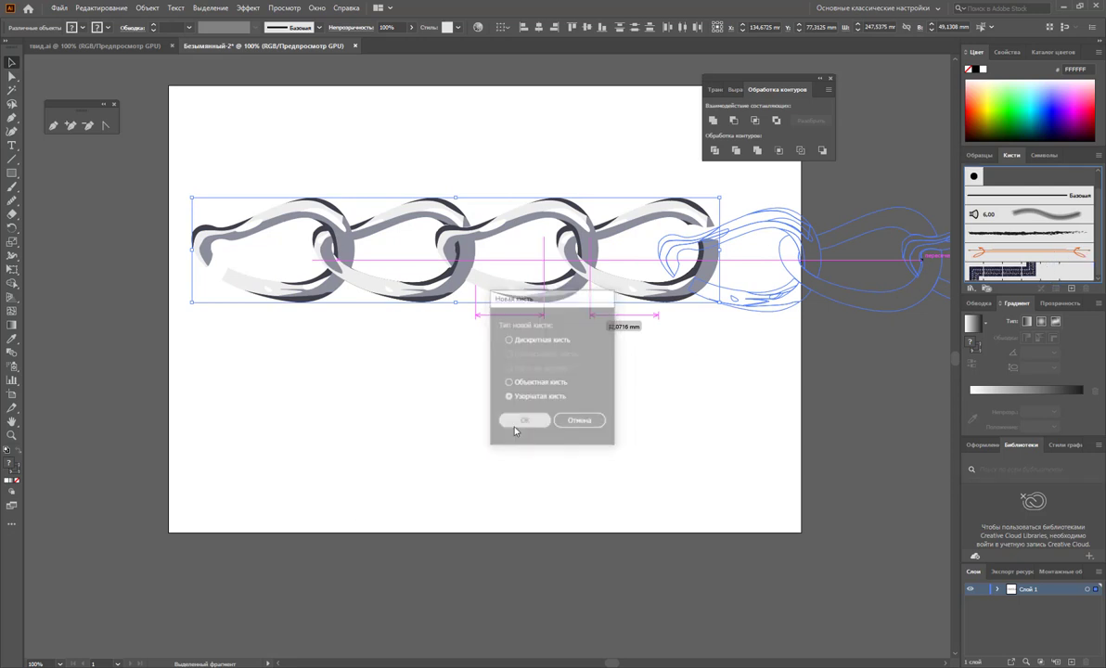
left_click(615, 462)
left_click(407, 472)
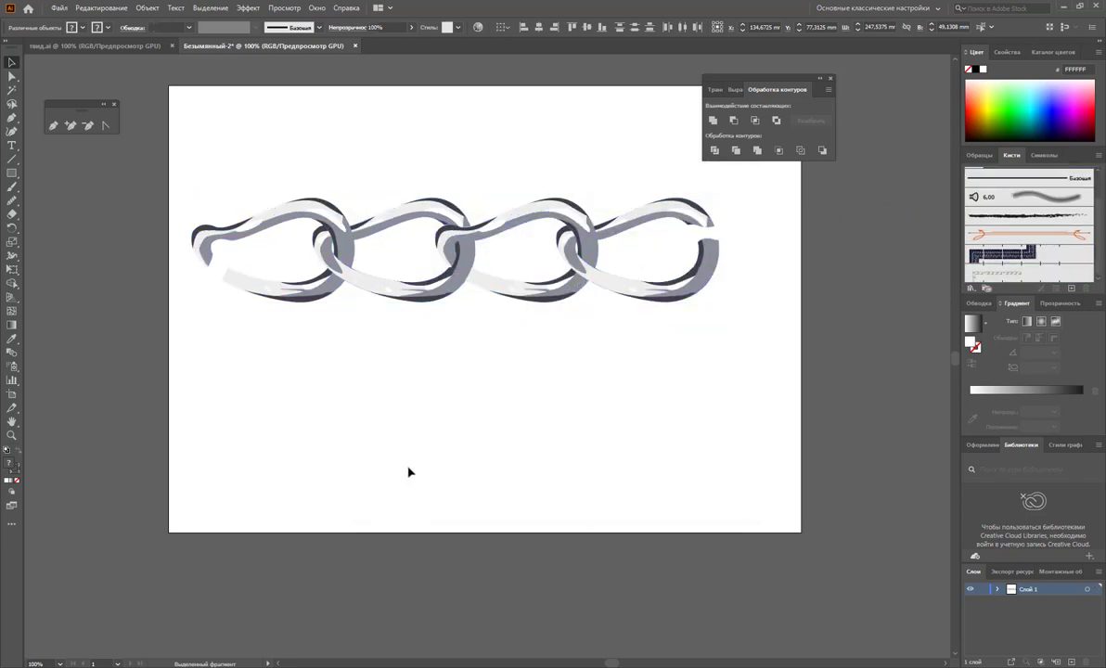
left_click(12, 159)
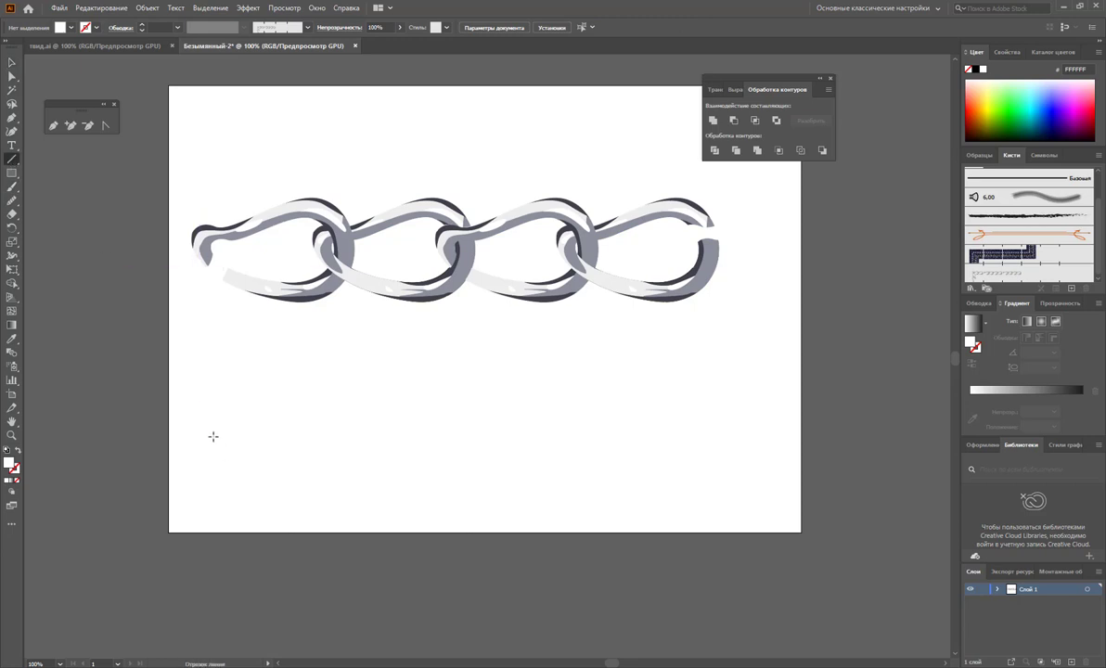
left_click_drag(214, 436, 742, 433)
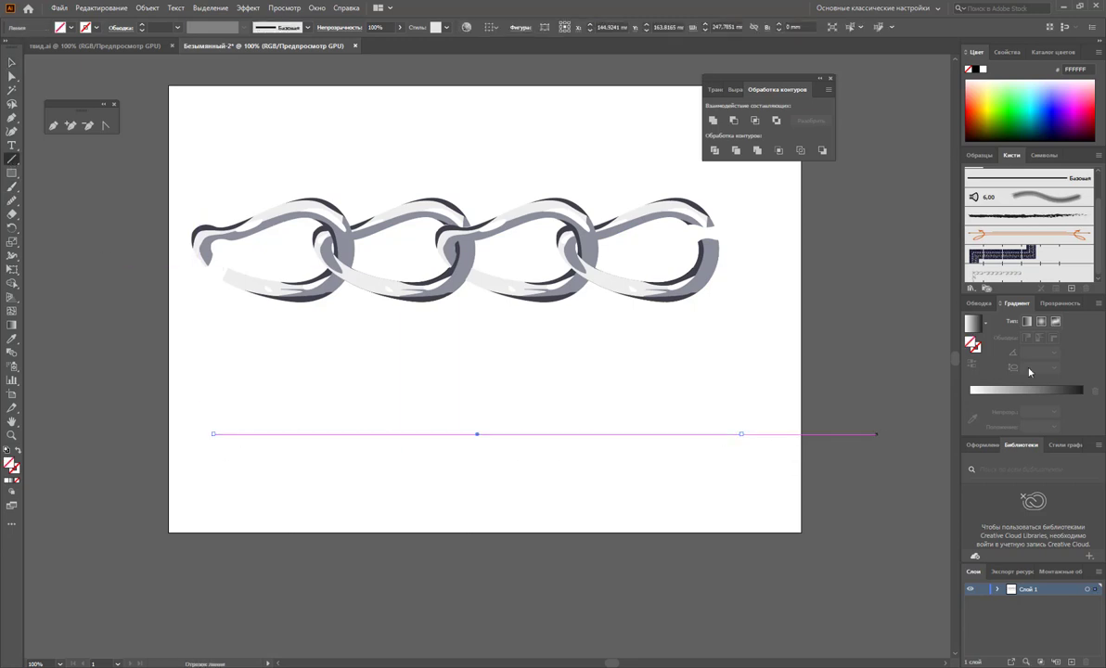
left_click(1032, 271)
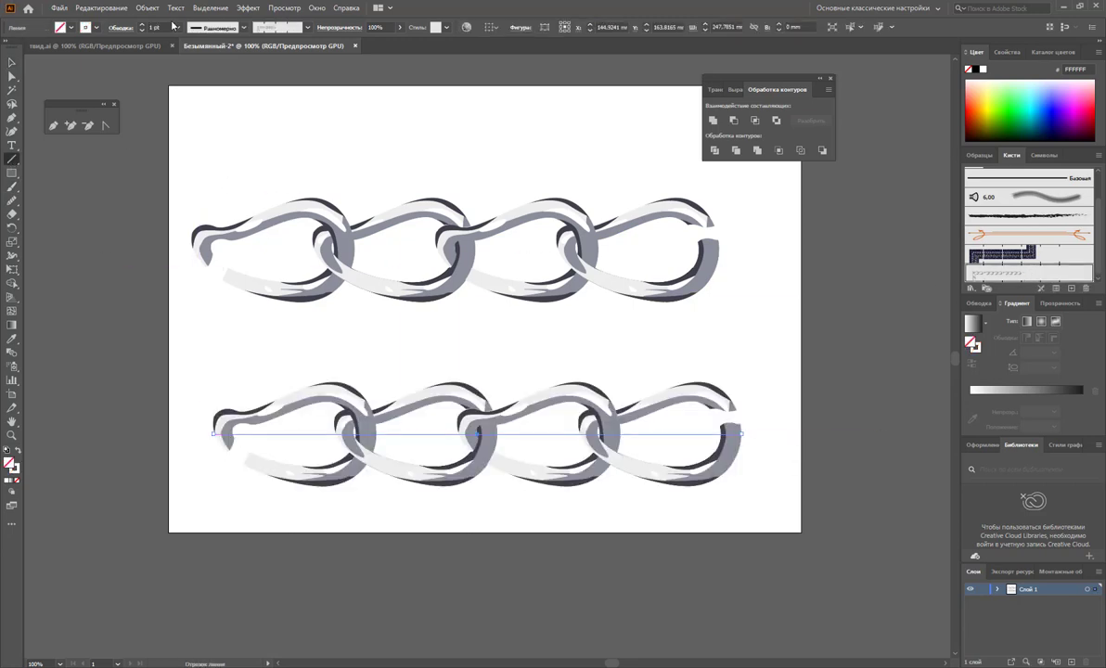
left_click(171, 26)
left_click(184, 53)
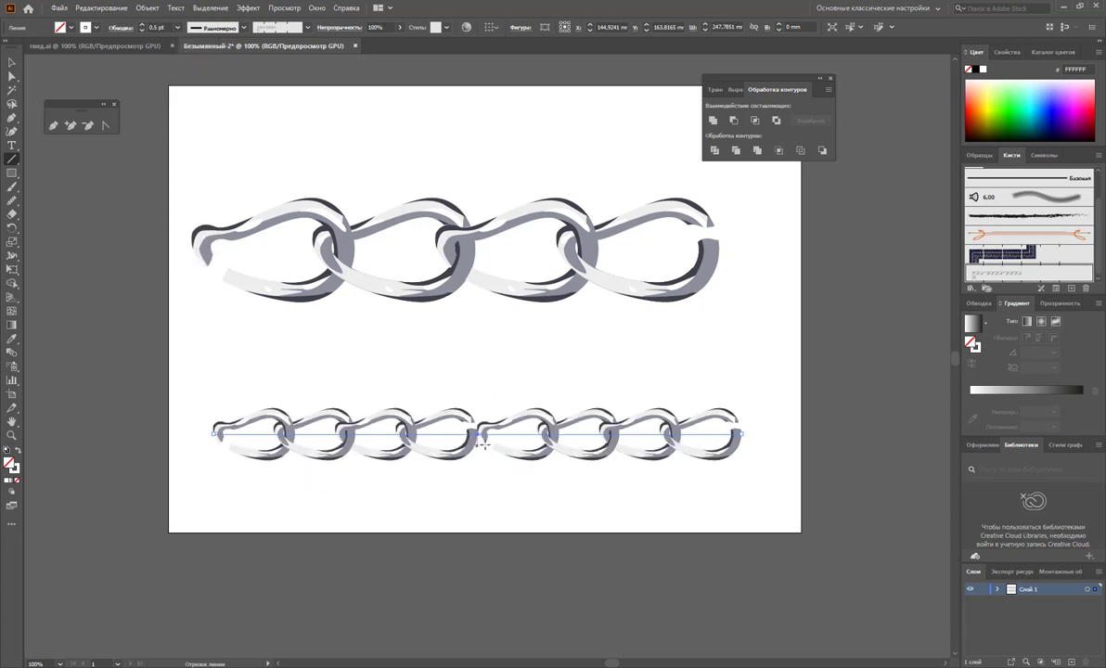
left_click(11, 62)
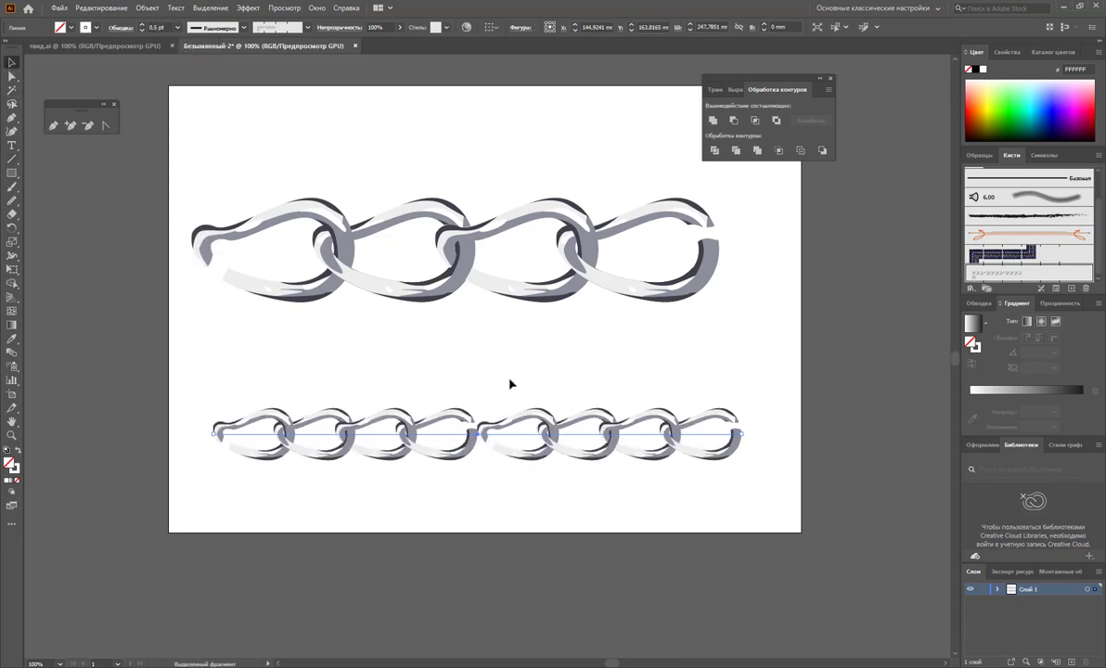
left_click(479, 425)
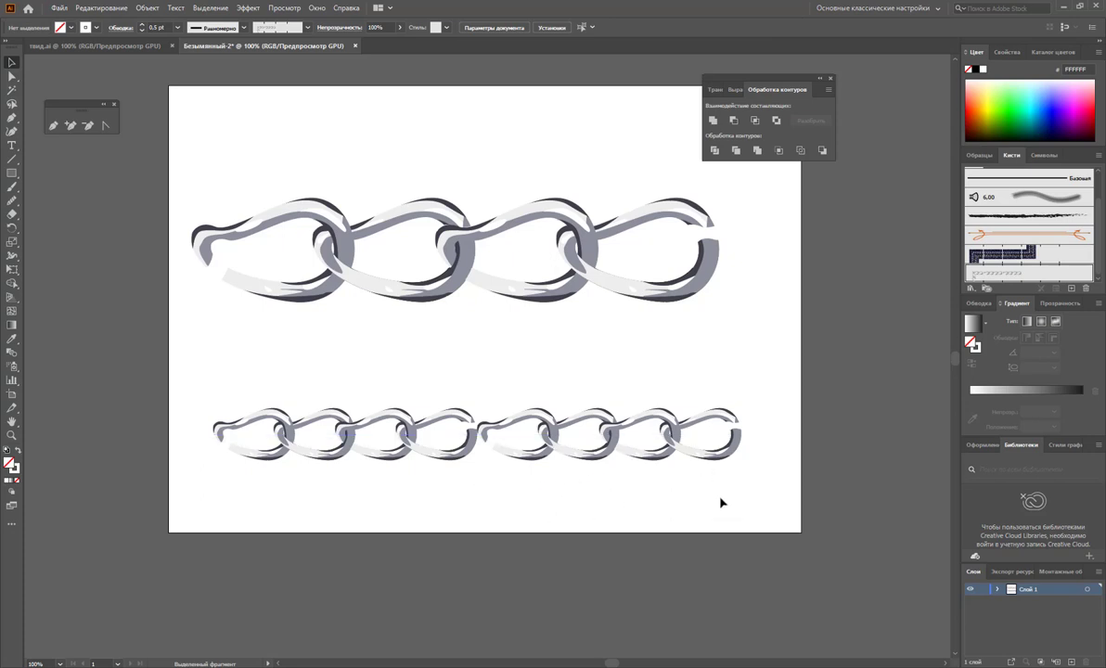
left_click_drag(772, 504, 175, 402)
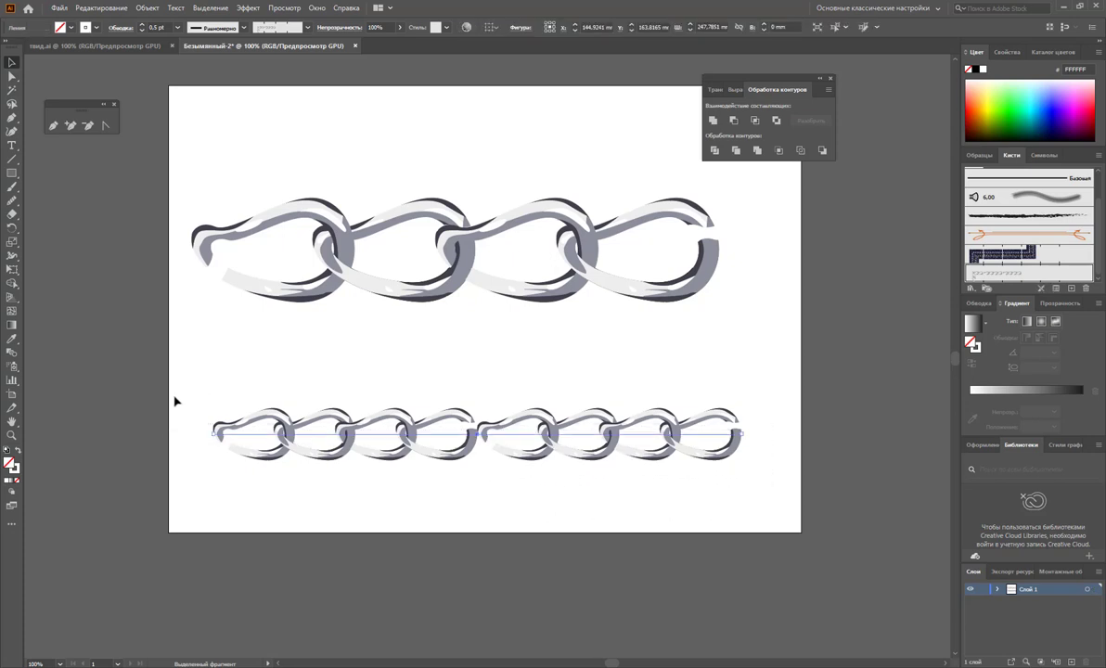
key("Delete")
left_click_drag(751, 388, 192, 180)
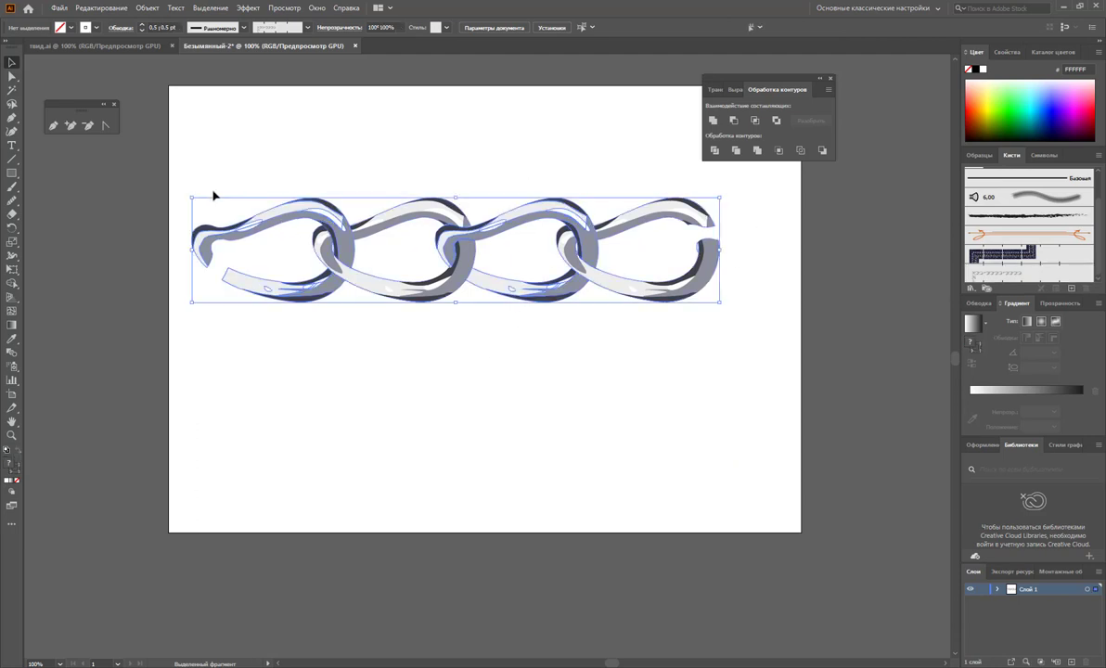
Draw a rectangle around the middle two links, lower its top edge, and set its stroke to None
left_click(367, 454)
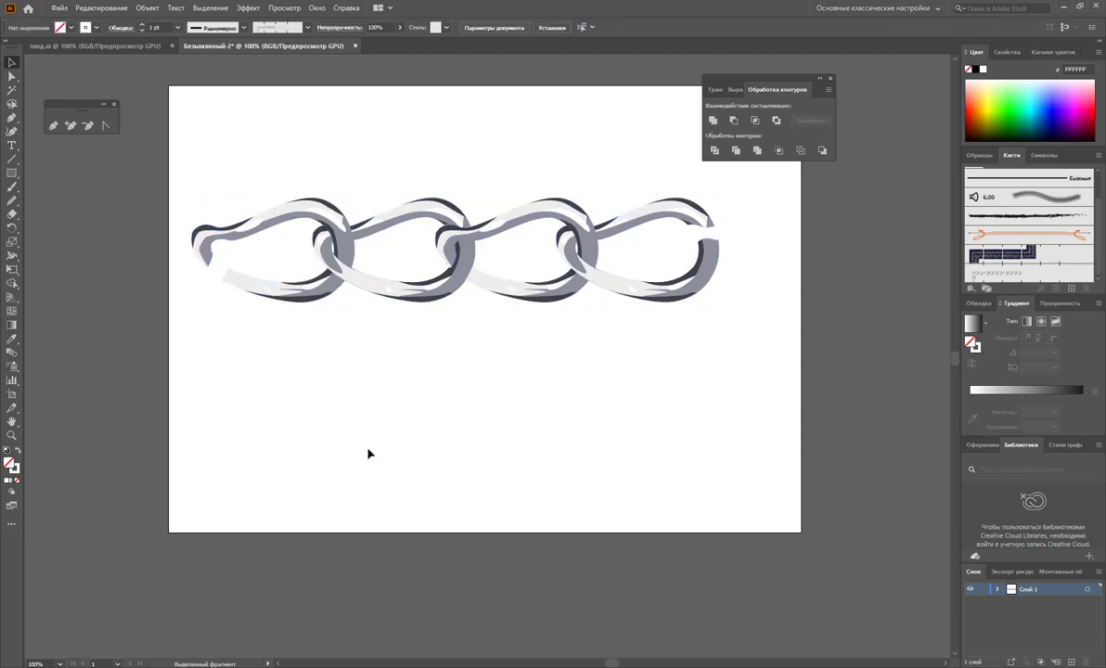
left_click(11, 173)
mouse_move(312, 181)
left_mouse_down()
mouse_move(556, 320)
mouse_move(556, 309)
left_mouse_up()
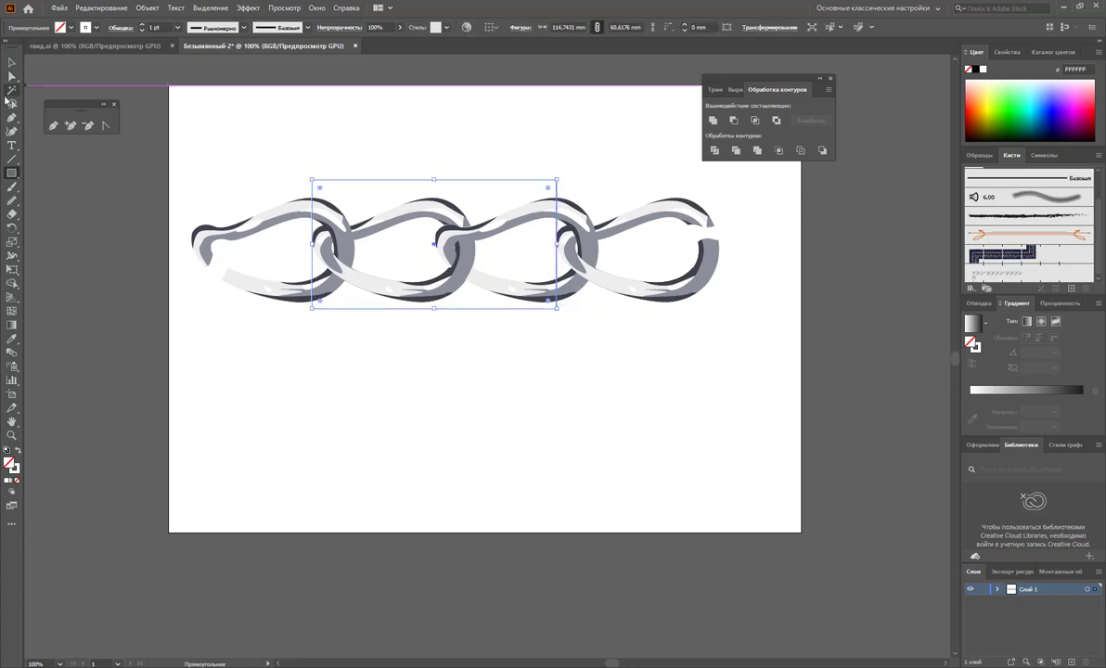
left_click(17, 66)
left_click_drag(435, 180, 435, 192)
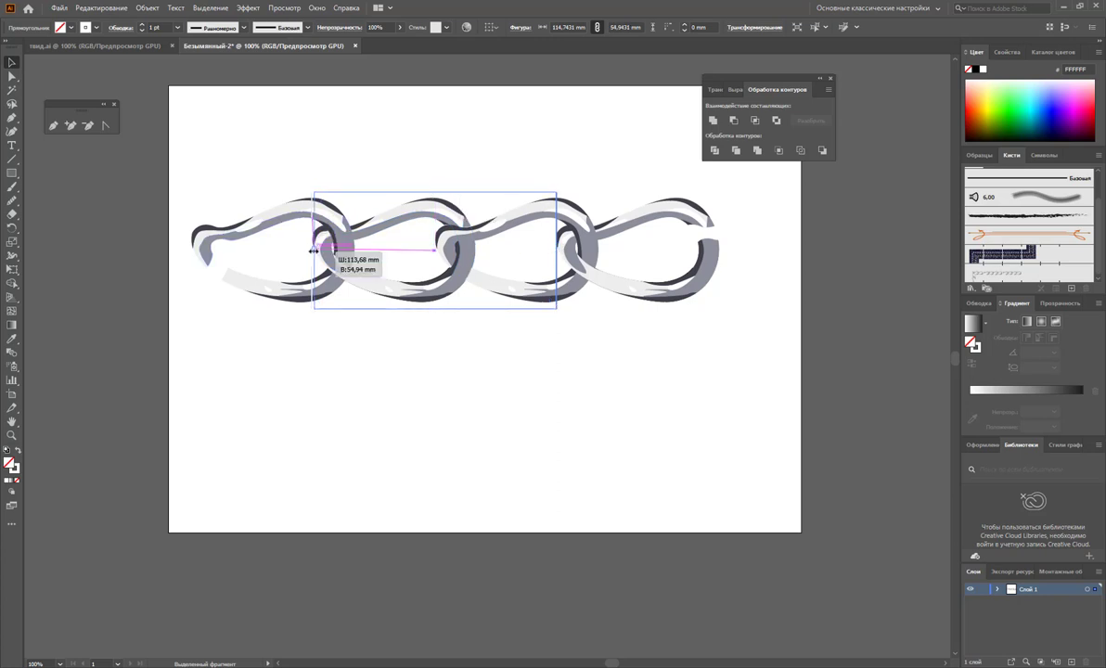
left_click_drag(313, 251, 314, 251)
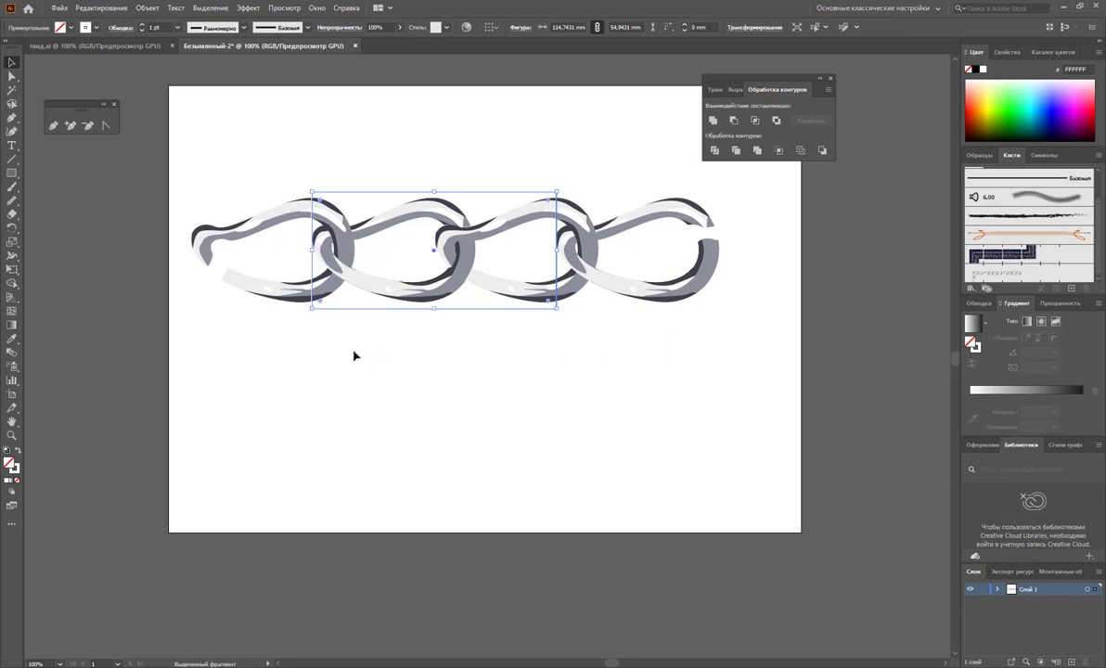
left_click(16, 478)
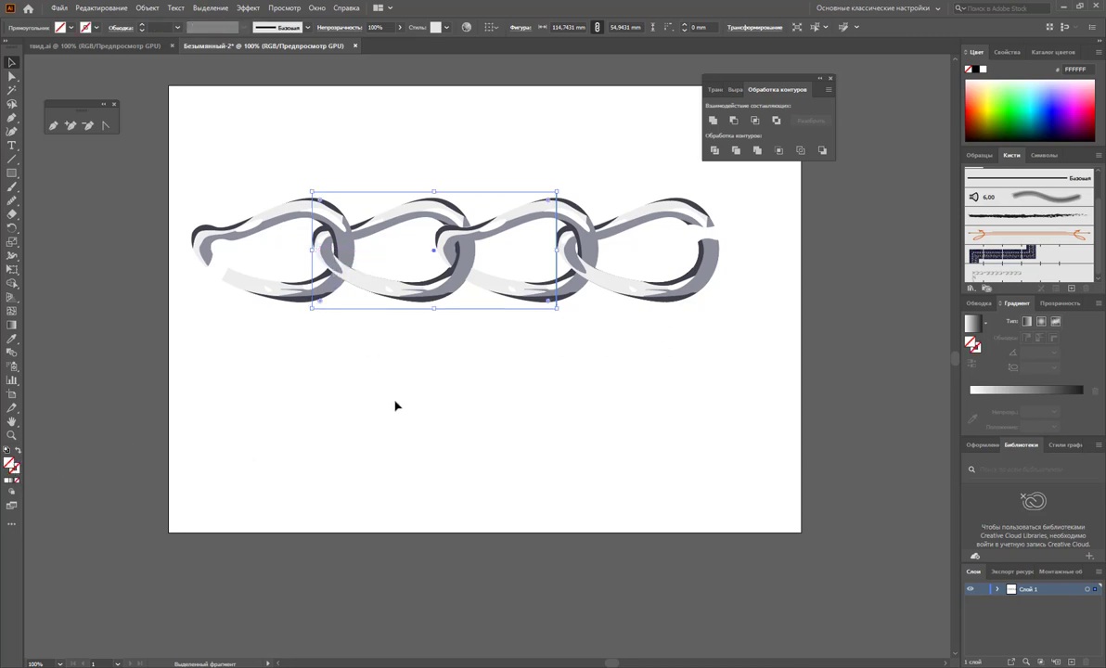
Send the tile rectangle behind the chain and select the whole chain with it
right_click(348, 293)
mouse_move(380, 482)
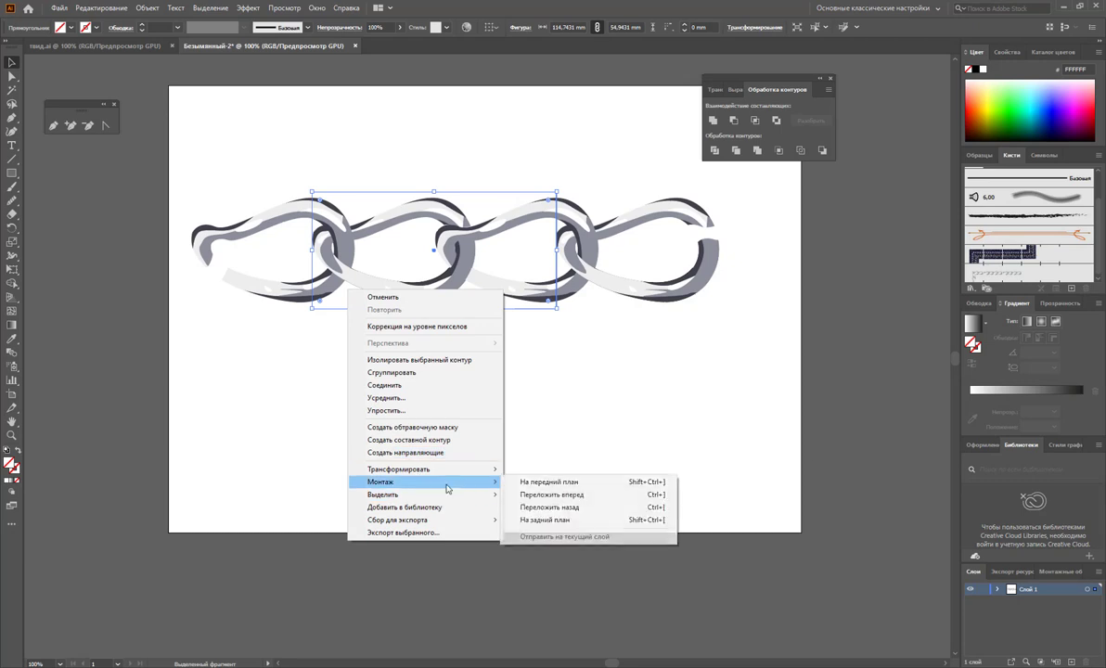
left_click(526, 520)
mouse_move(584, 380)
left_mouse_down()
mouse_move(259, 173)
mouse_move(283, 170)
left_mouse_up()
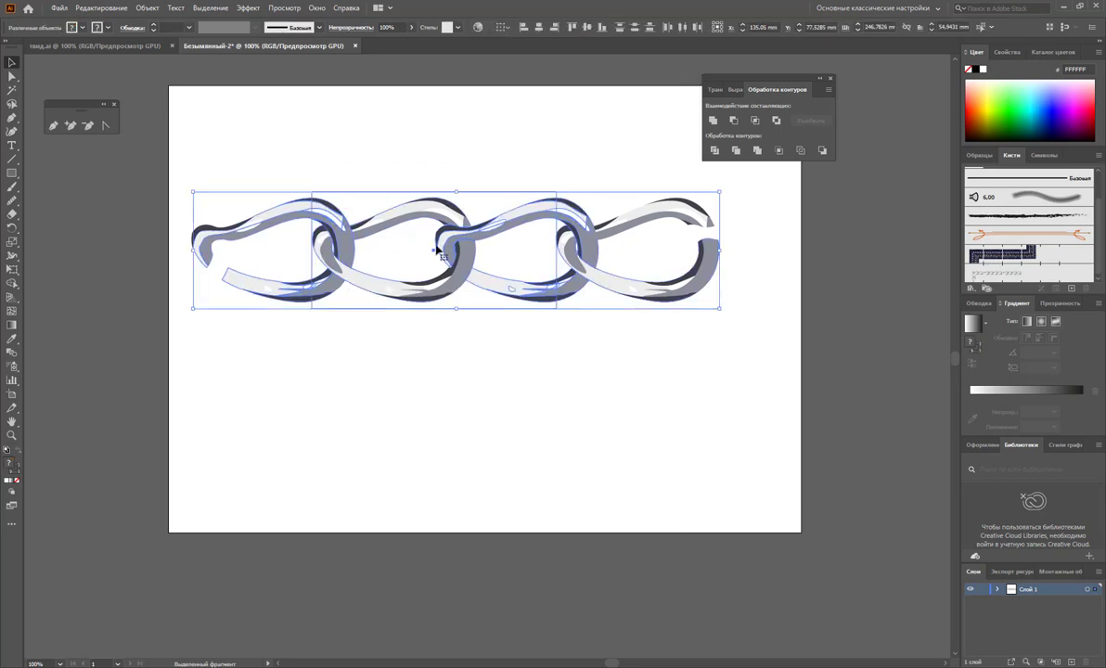
Create a new Pattern Brush from the chain with Centered corner tiles
left_click_drag(409, 216, 983, 265)
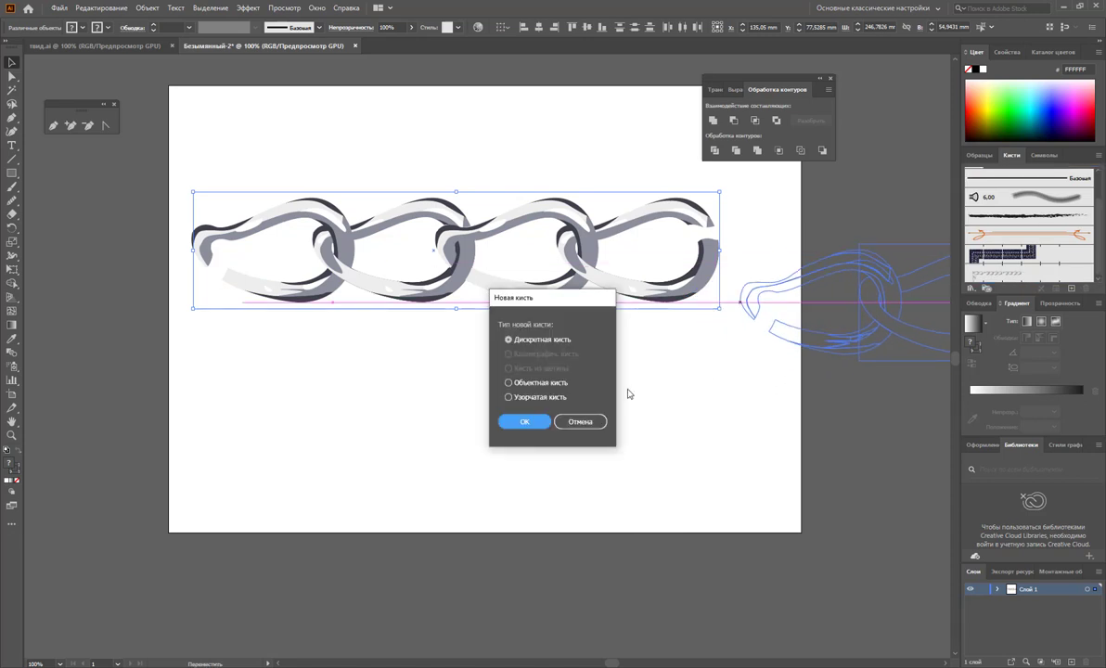
left_click(508, 397)
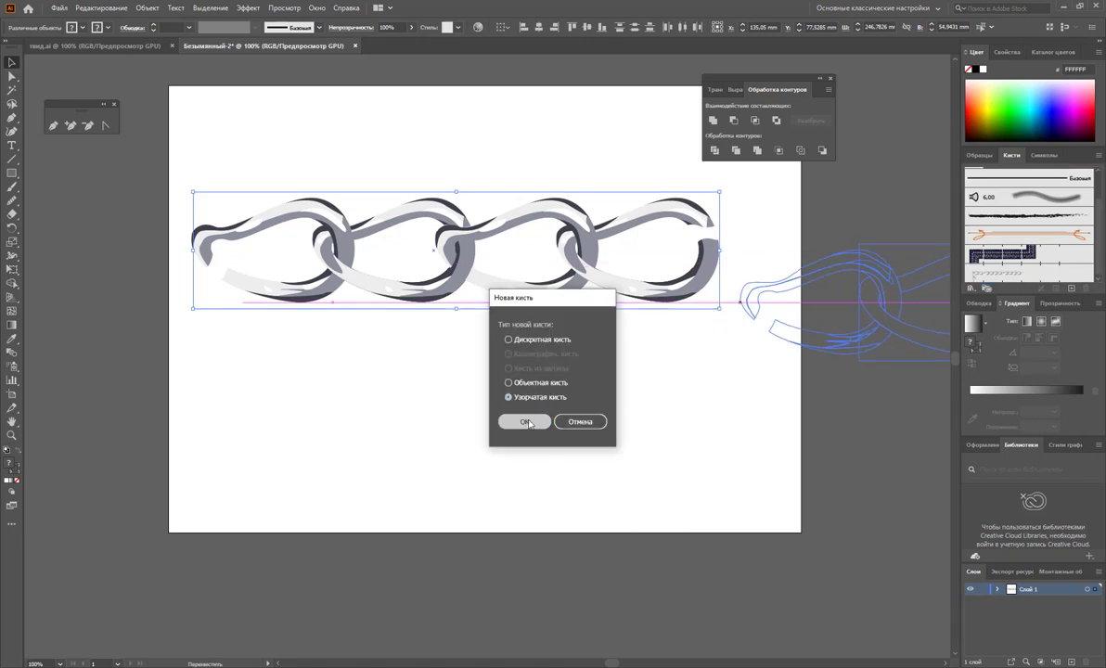
left_click(524, 421)
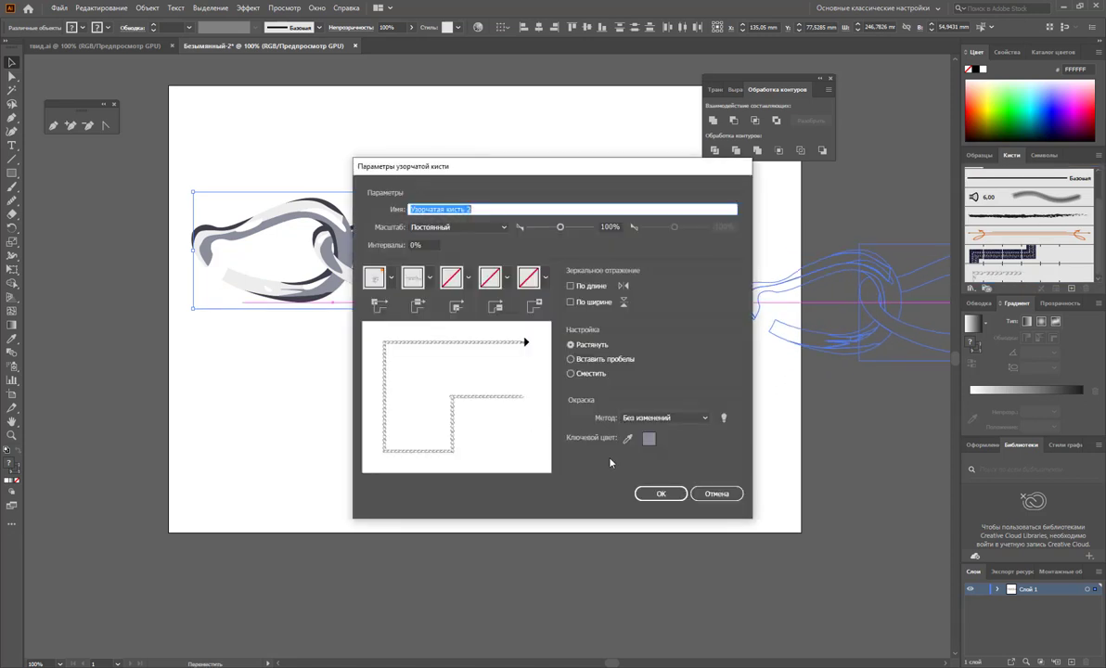
left_click(391, 278)
left_click(348, 321)
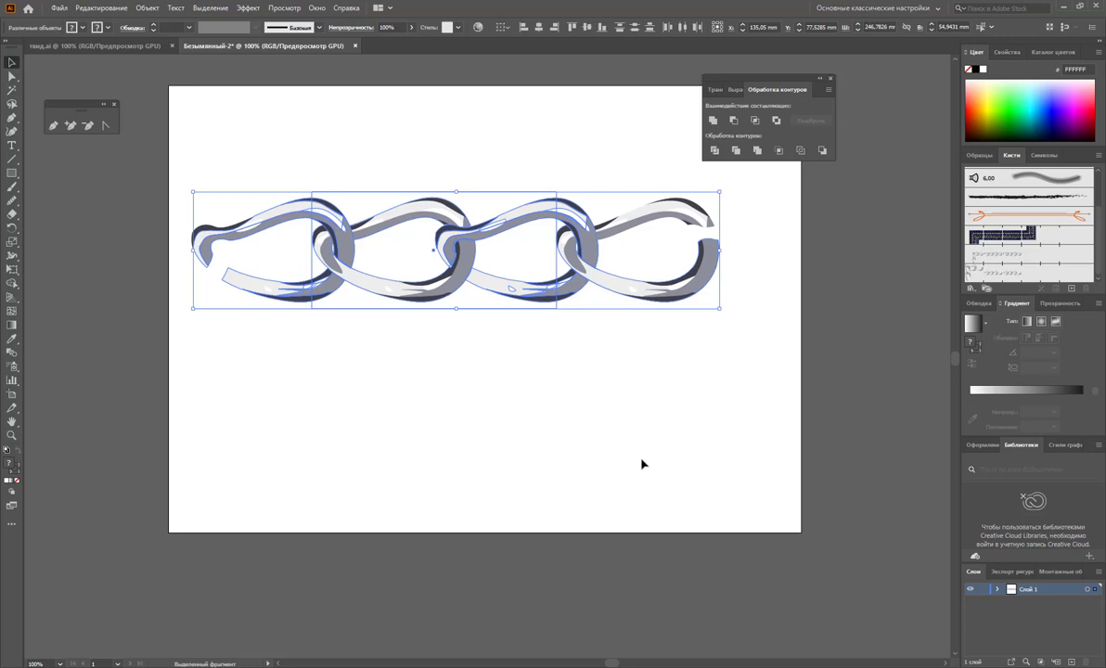
left_click(654, 456)
scroll(694, 425, "down", 1)
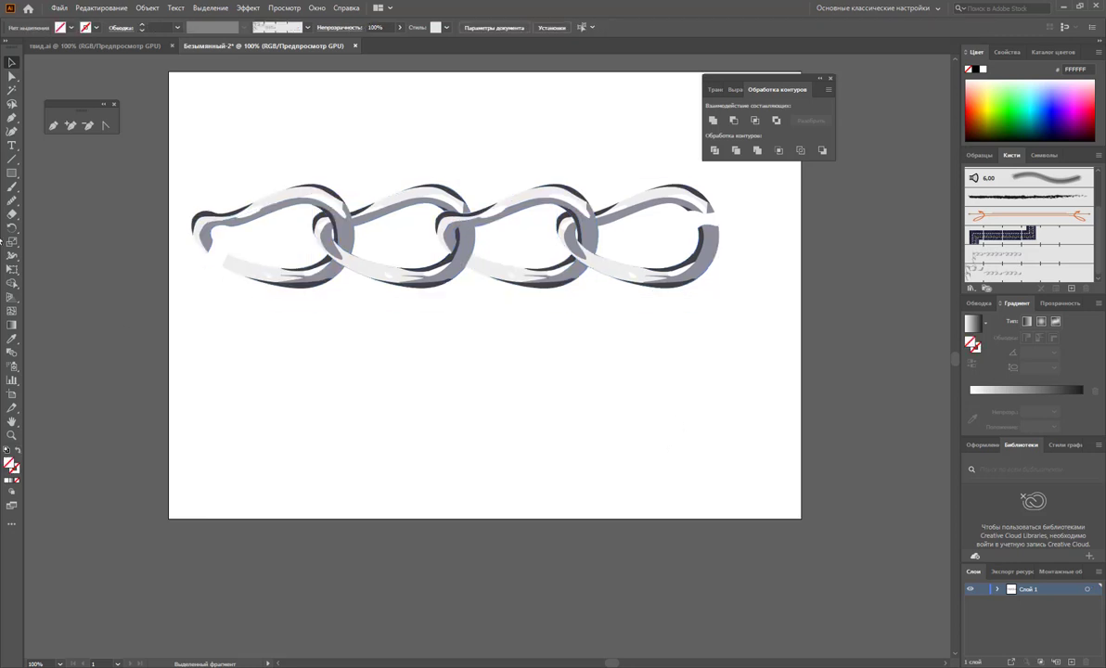
Draw a straight line below the chain and give it Узорчатая кисть 2 at 0.25 pt
left_click(11, 159)
left_click_drag(217, 412, 753, 408)
left_click(1009, 275)
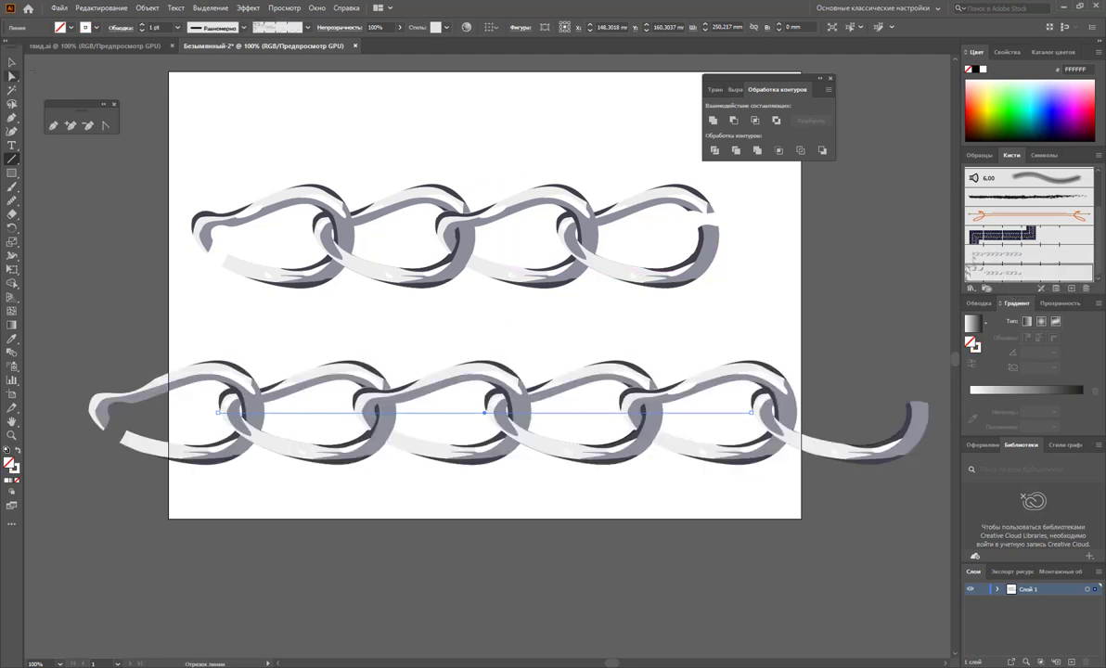
left_click(176, 27)
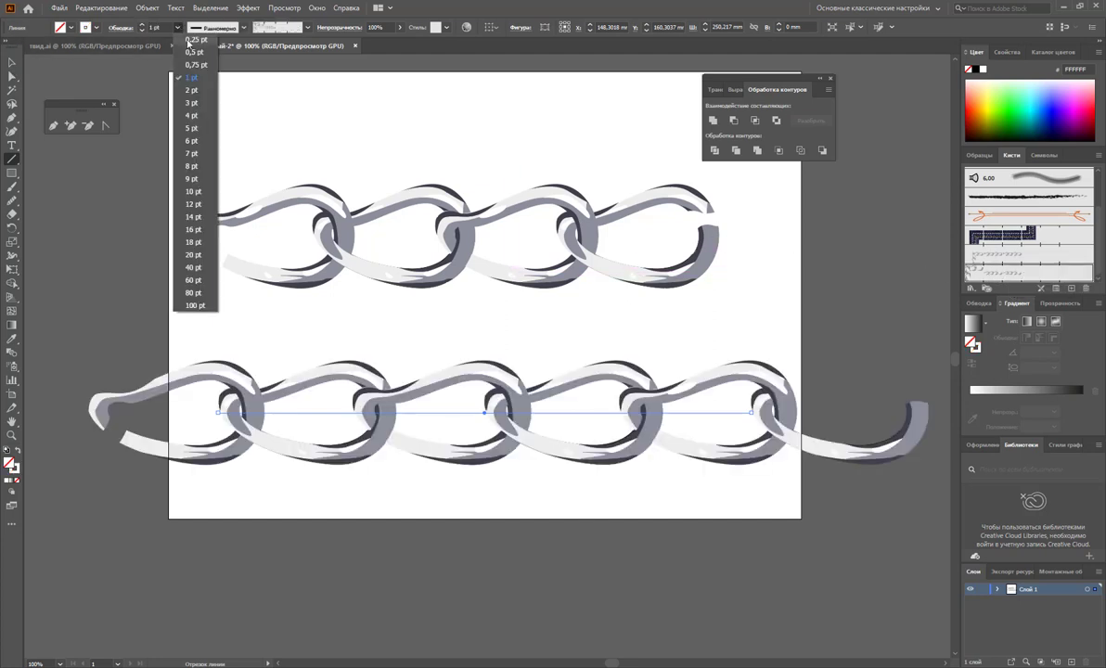
left_click(190, 52)
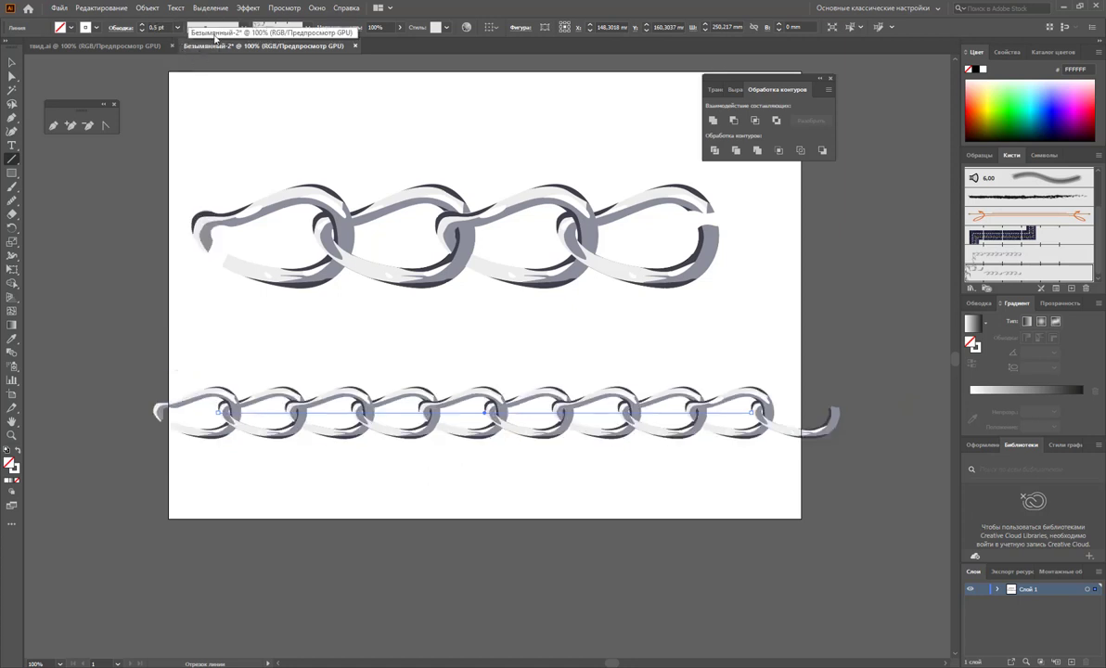
left_click(176, 27)
left_click(181, 42)
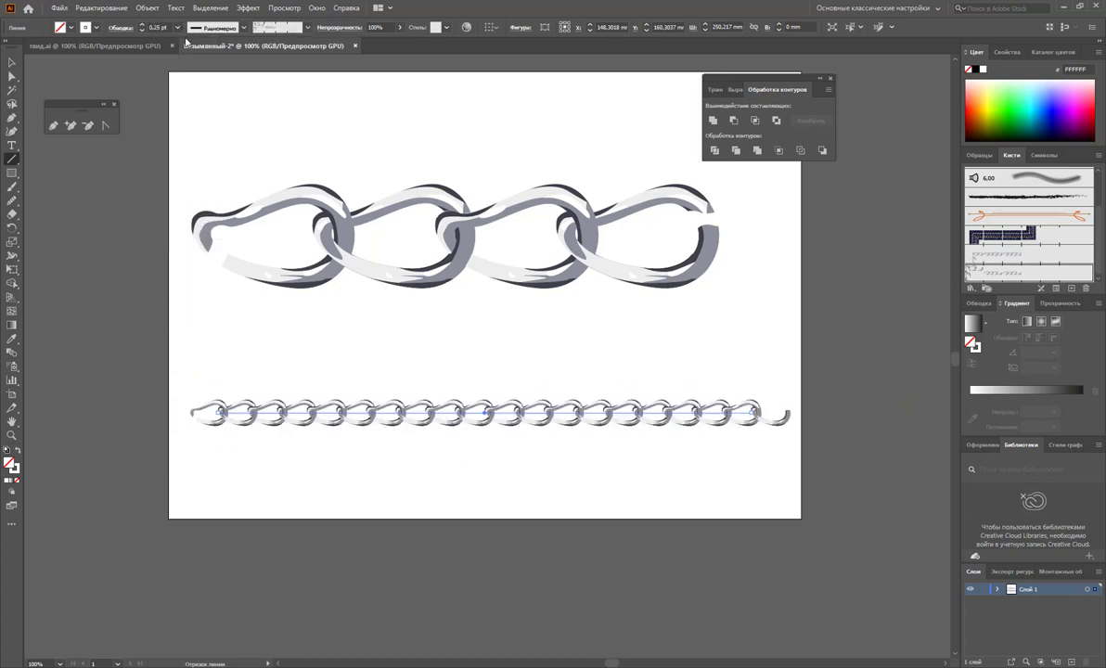
left_click(12, 63)
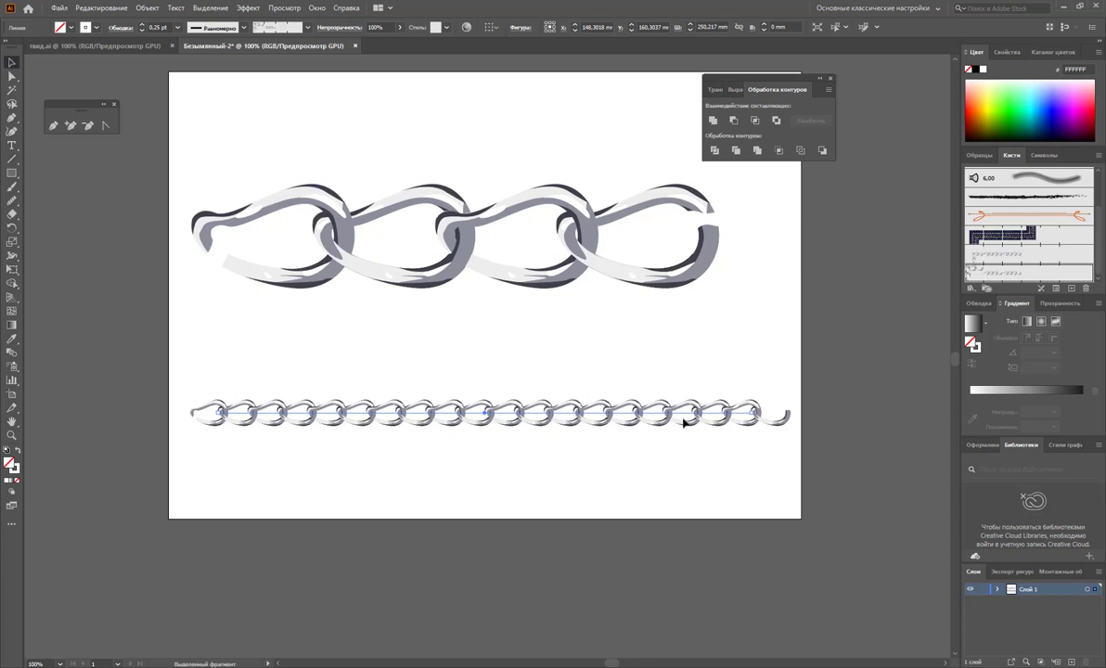
left_click(880, 401)
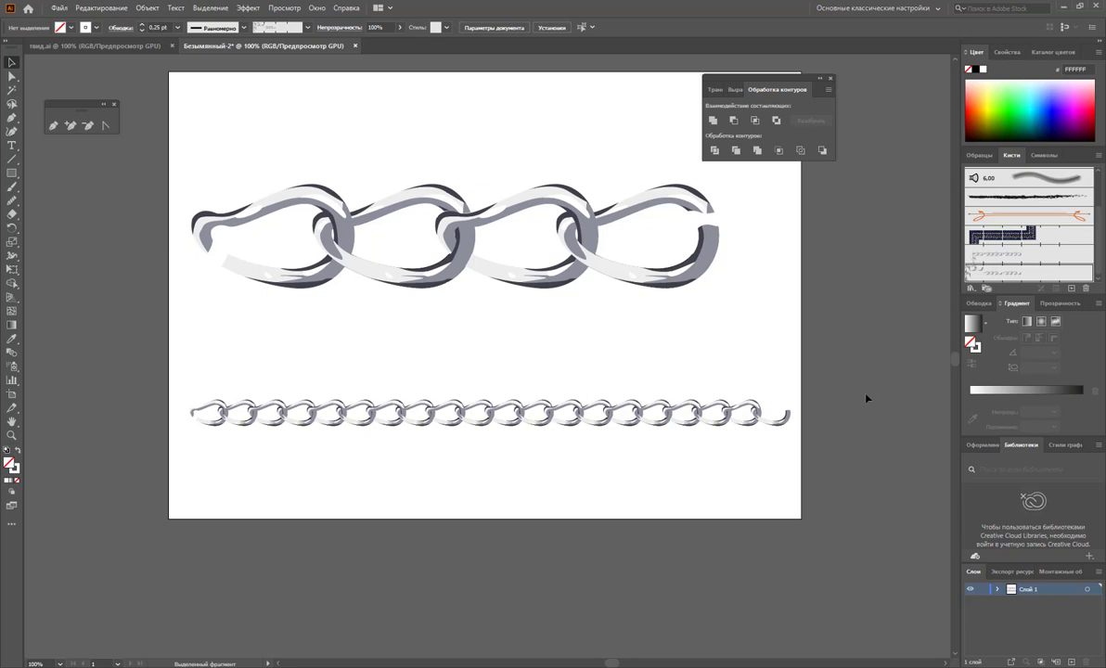
scroll(862, 517, "up", 1)
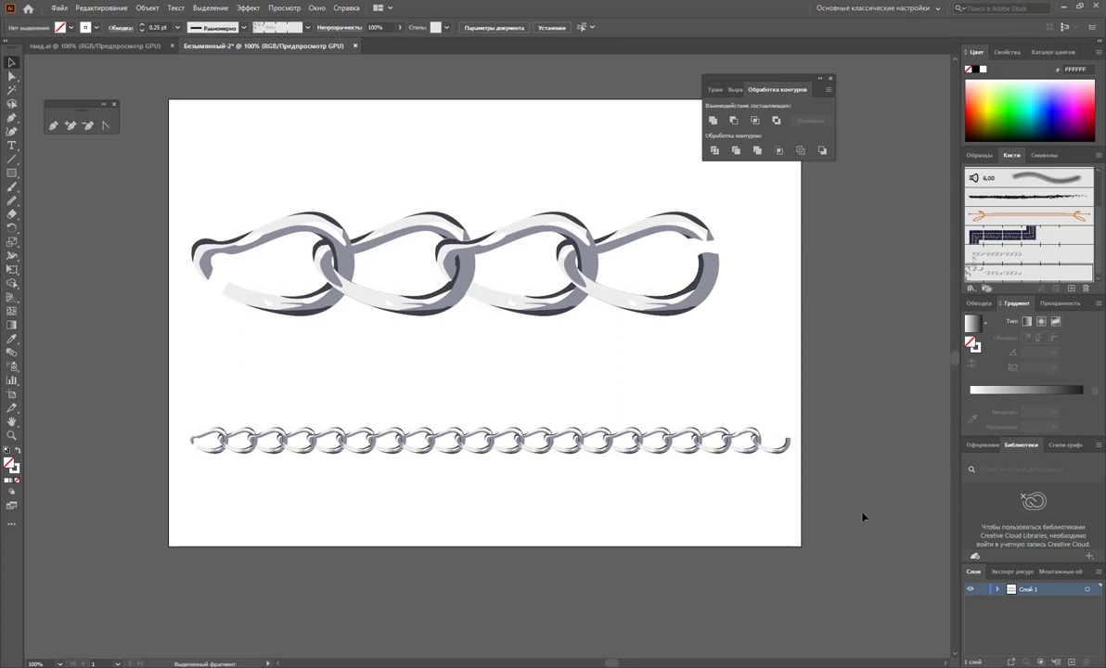